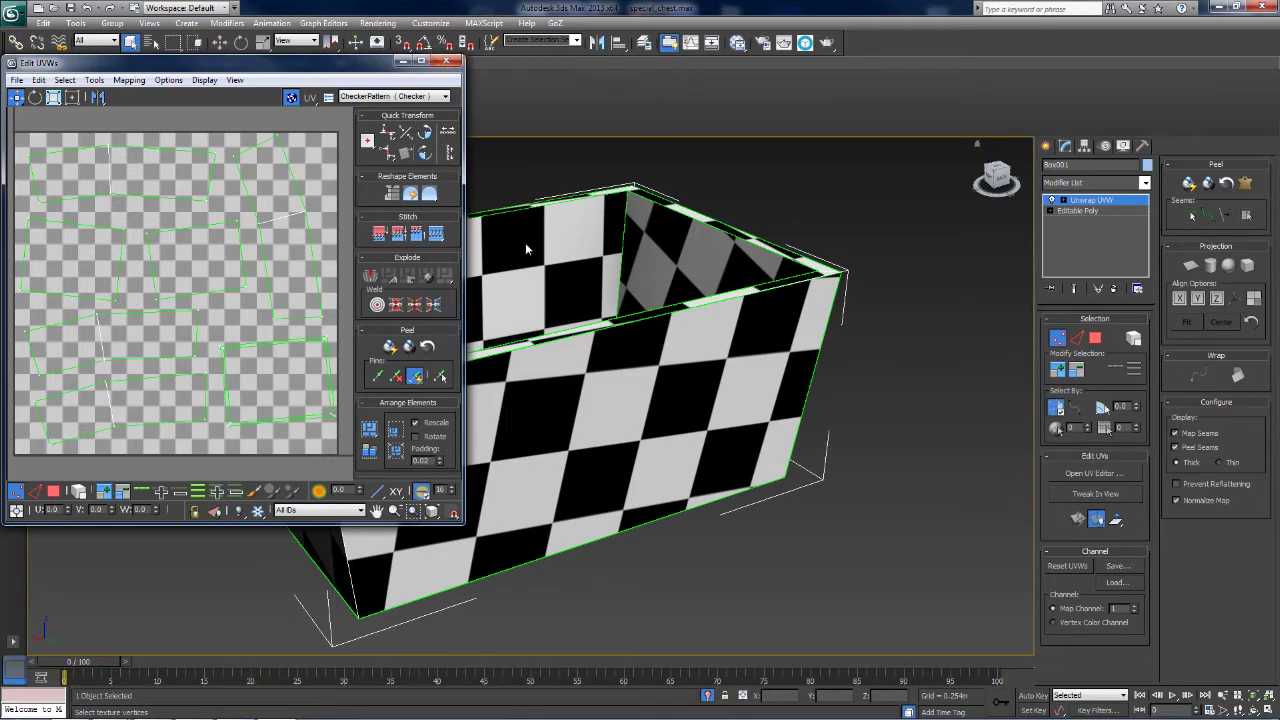
Close the UV editor and deselect the chest box.
{"action": "left_click", "coordinate": [448, 61]}
{"action": "middle_click_drag", "start_coordinate": [640, 287], "coordinate": [680, 281]}
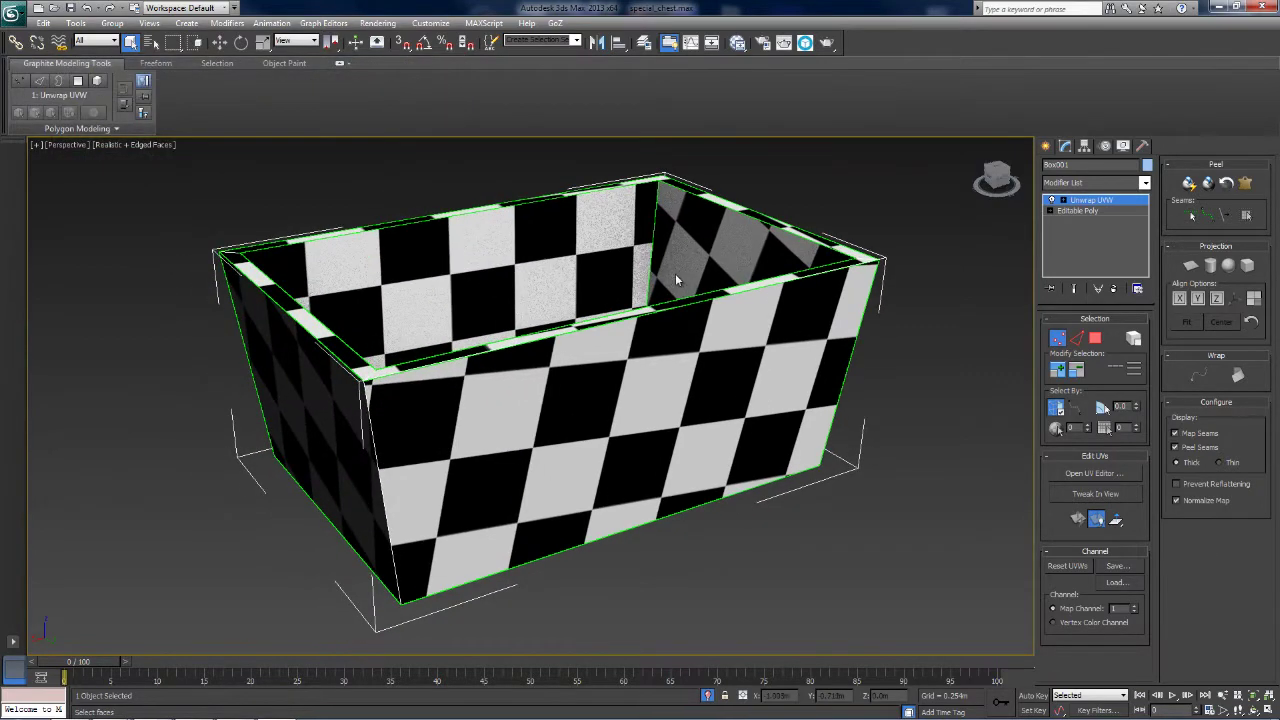
{"action": "scroll", "coordinate": [877, 351], "scroll_direction": "down", "scroll_amount": 5}
{"action": "scroll", "coordinate": [877, 351], "scroll_direction": "up", "scroll_amount": 5}
{"action": "right_click", "coordinate": [1118, 206]}
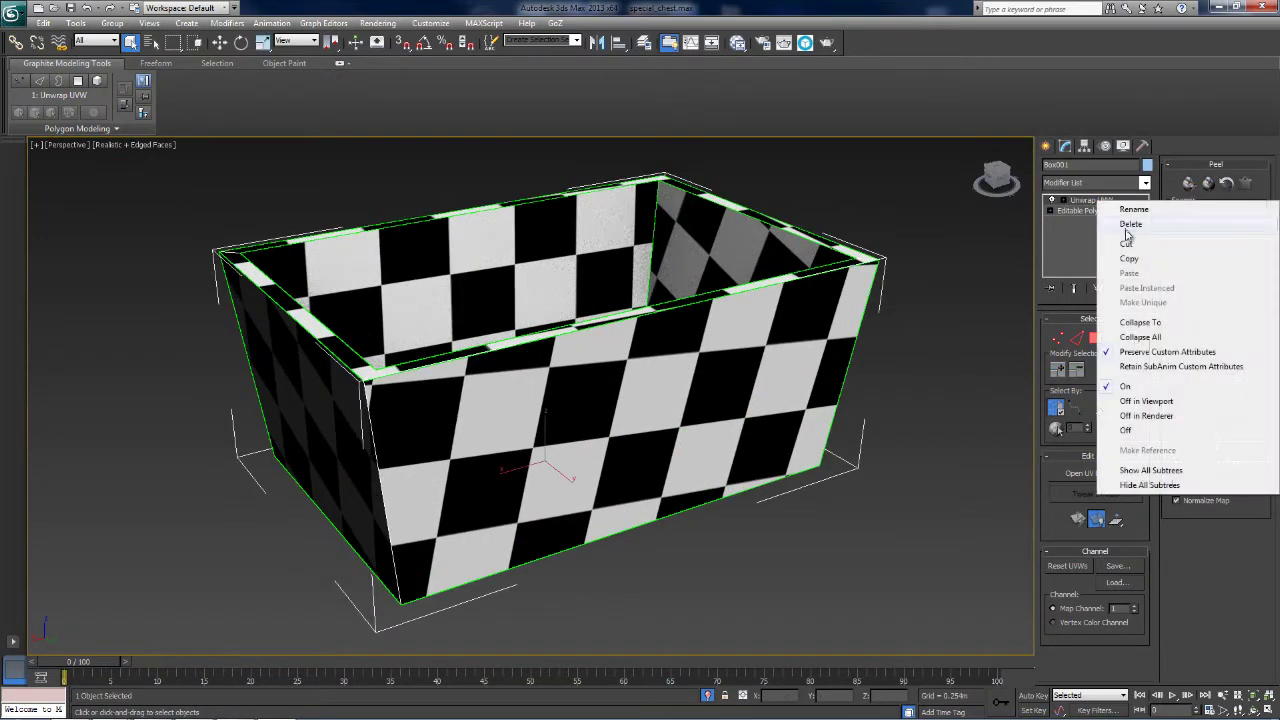
{"action": "left_click", "coordinate": [1150, 405]}
{"action": "left_click", "coordinate": [883, 516]}
{"action": "middle_click_drag", "start_coordinate": [764, 392], "coordinate": [774, 403]}
{"action": "scroll", "coordinate": [815, 391], "scroll_direction": "down", "scroll_amount": 3}
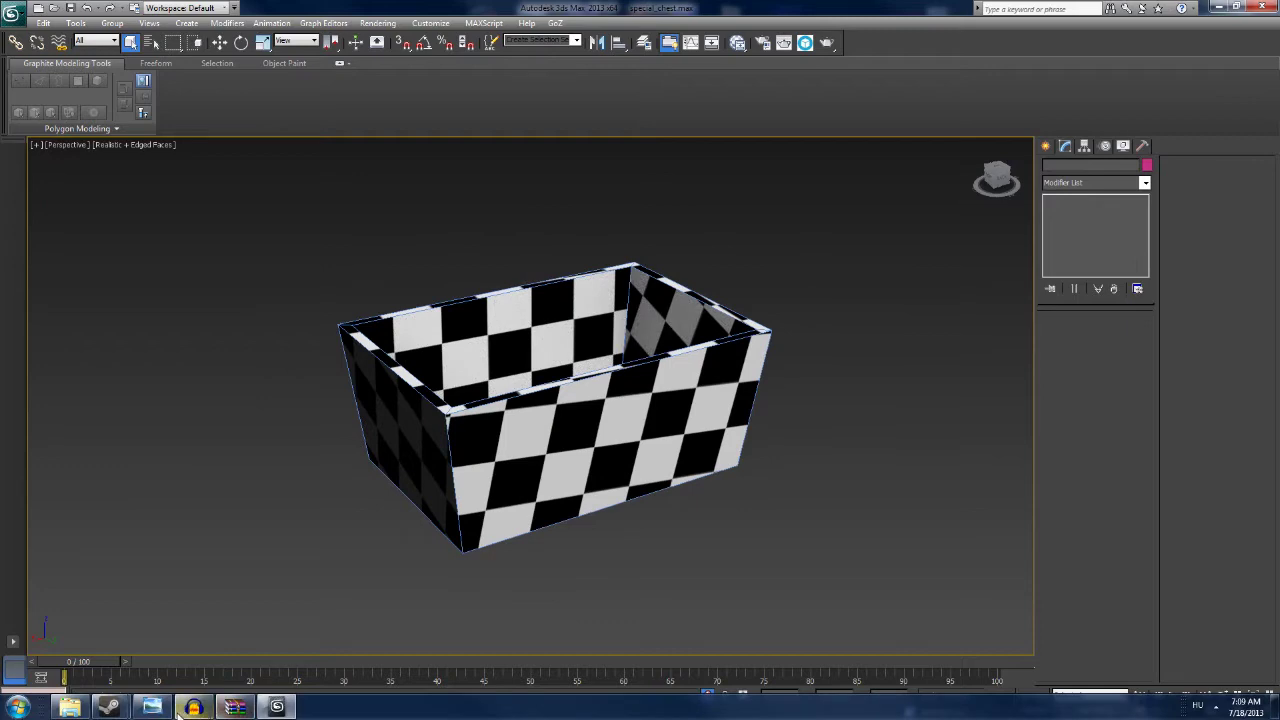
{"action": "left_click", "coordinate": [193, 707]}
{"action": "left_click", "coordinate": [525, 121]}
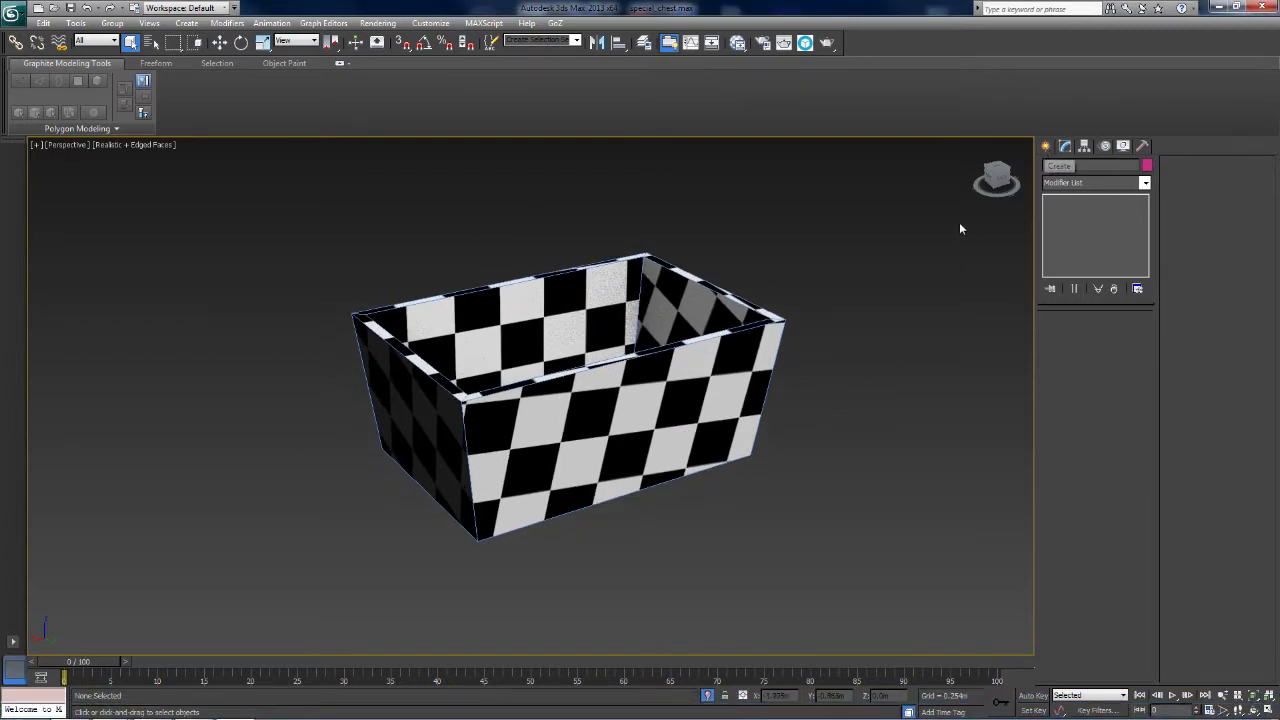
Examine the checker pattern on the chest's outer walls, inner walls and floor from several angles.
{"action": "left_click_drag", "start_coordinate": [995, 178], "coordinate": [414, 191]}
{"action": "mouse_move", "coordinate": [414, 191]}
{"action": "middle_mouse_down", "text": "alt"}
{"action": "mouse_move", "coordinate": [277, 186]}
{"action": "mouse_move", "coordinate": [234, 229]}
{"action": "mouse_move", "coordinate": [240, 246]}
{"action": "mouse_move", "coordinate": [251, 223]}
{"action": "mouse_move", "coordinate": [260, 249]}
{"action": "mouse_move", "coordinate": [380, 189]}
{"action": "mouse_move", "coordinate": [400, 200]}
{"action": "middle_mouse_up", "text": "alt"}
{"action": "scroll", "coordinate": [584, 272], "scroll_direction": "up", "scroll_amount": 5}
{"action": "middle_click_drag", "start_coordinate": [584, 272], "coordinate": [557, 353]}
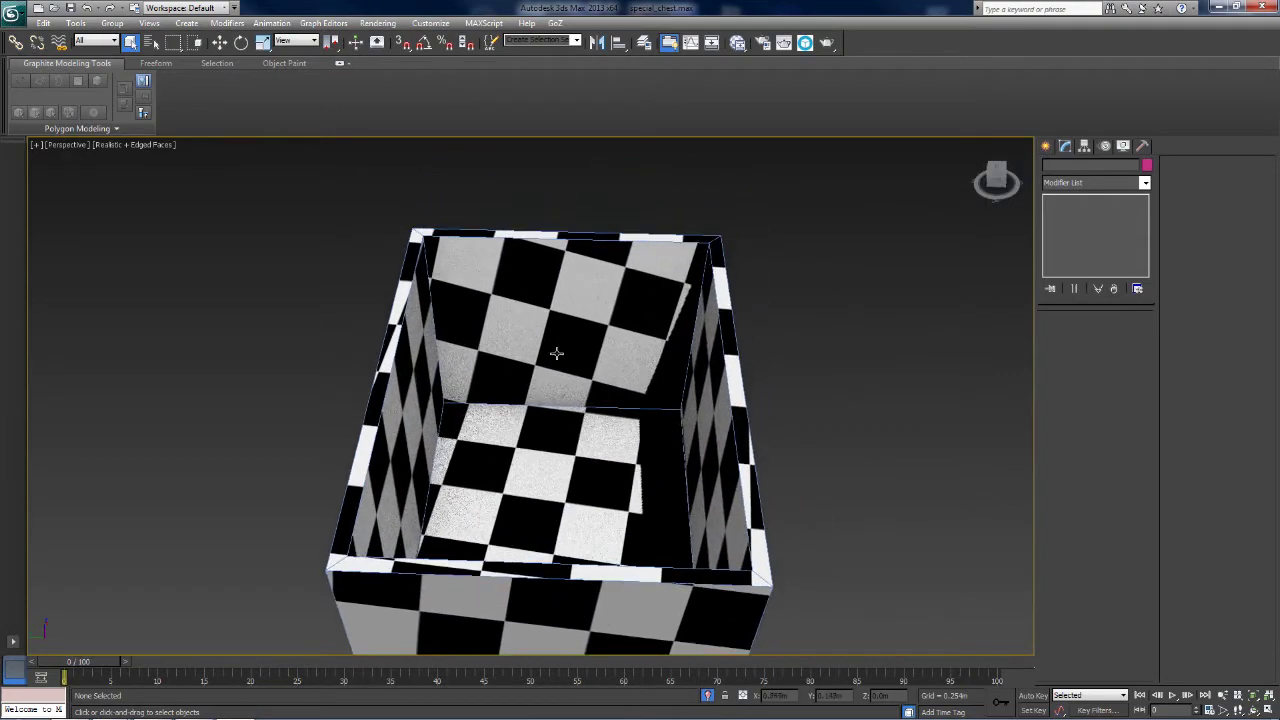
{"action": "middle_click_drag", "start_coordinate": [964, 198], "coordinate": [760, 370], "text": "alt"}
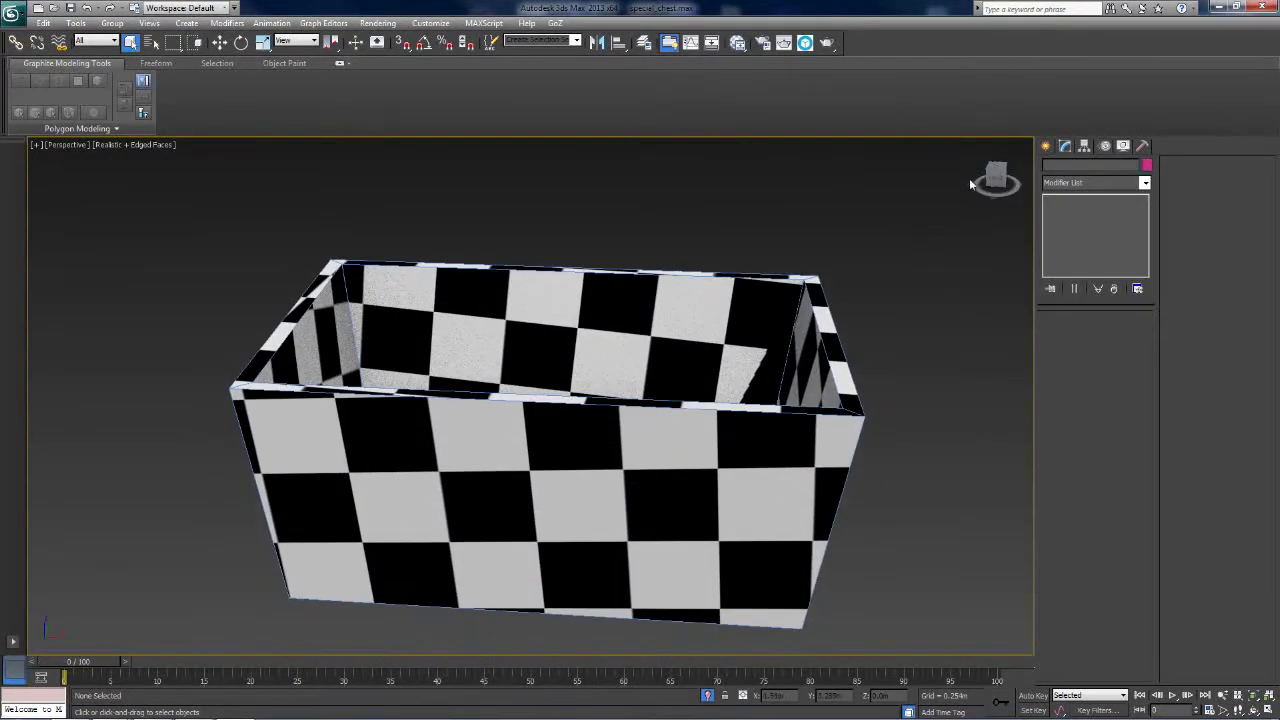
{"action": "left_click", "coordinate": [994, 181]}
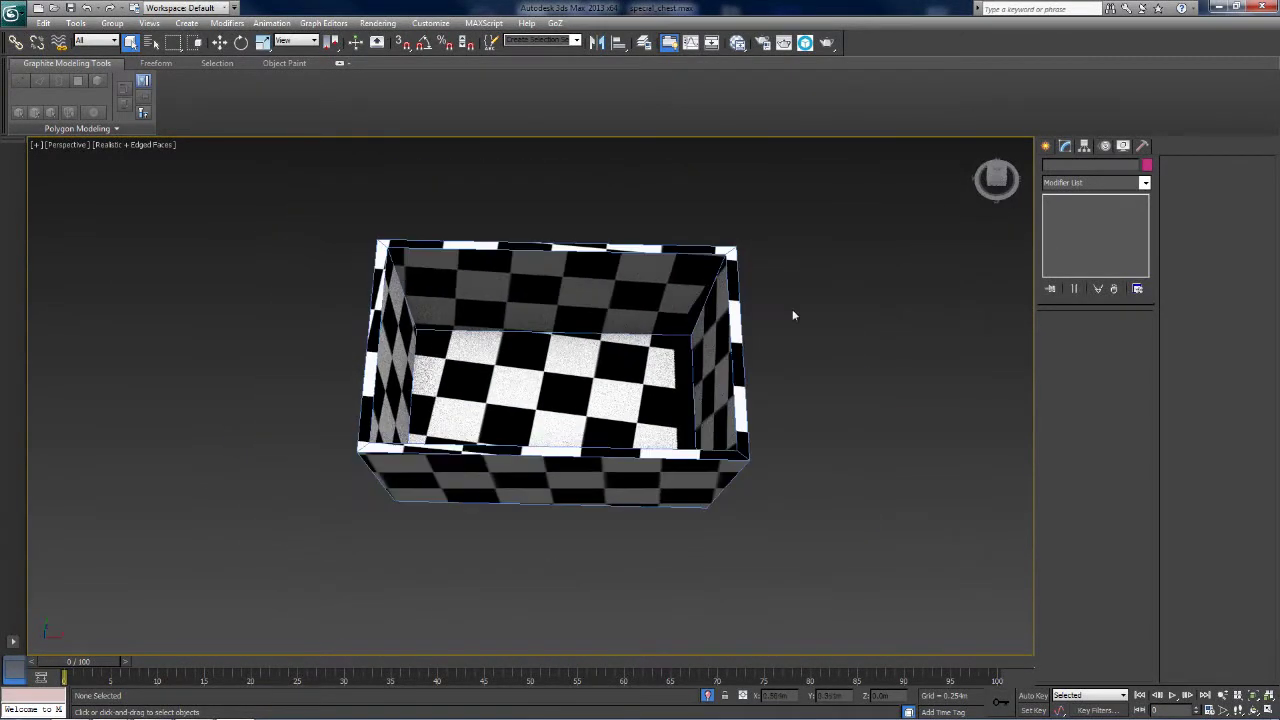
{"action": "left_click_drag", "start_coordinate": [1007, 180], "coordinate": [1002, 127]}
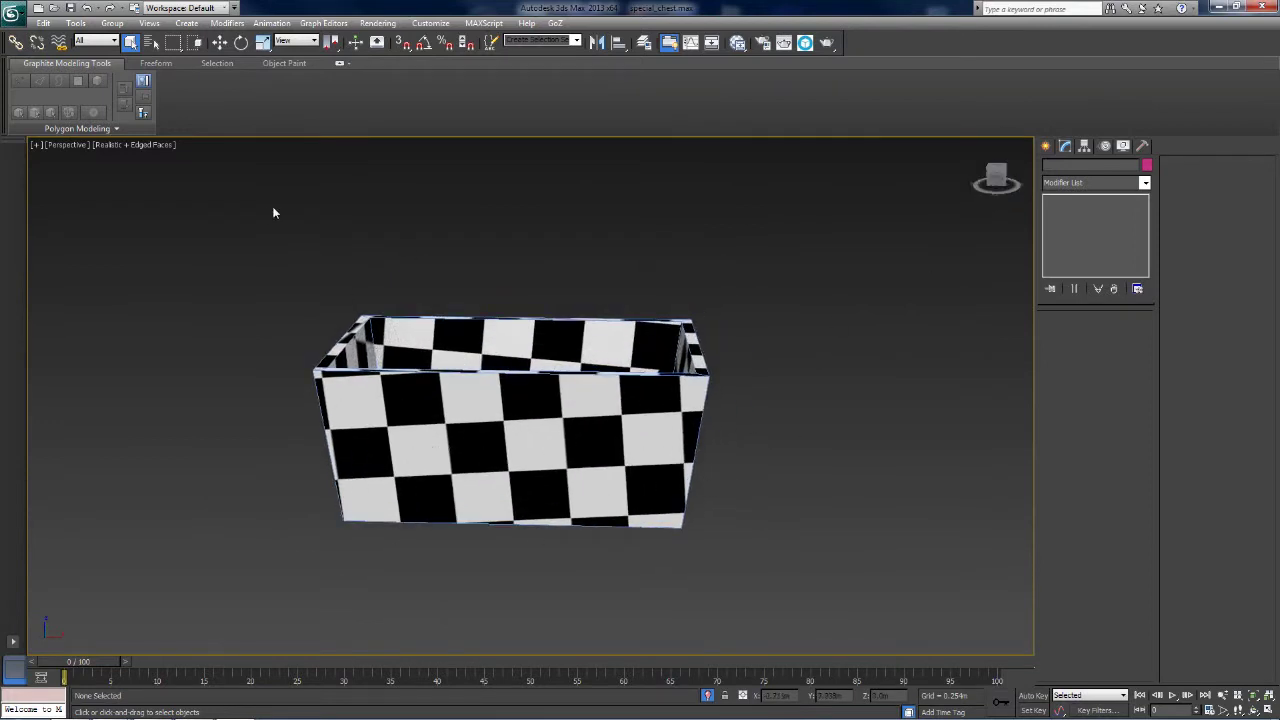
{"action": "middle_click_drag", "start_coordinate": [273, 212], "coordinate": [197, 314], "text": "alt"}
Add a new Standard material to the Slate Material Editor, clear of the checker material.
{"action": "key", "text": "m"}
{"action": "scroll", "coordinate": [329, 252], "scroll_direction": "down", "scroll_amount": 1}
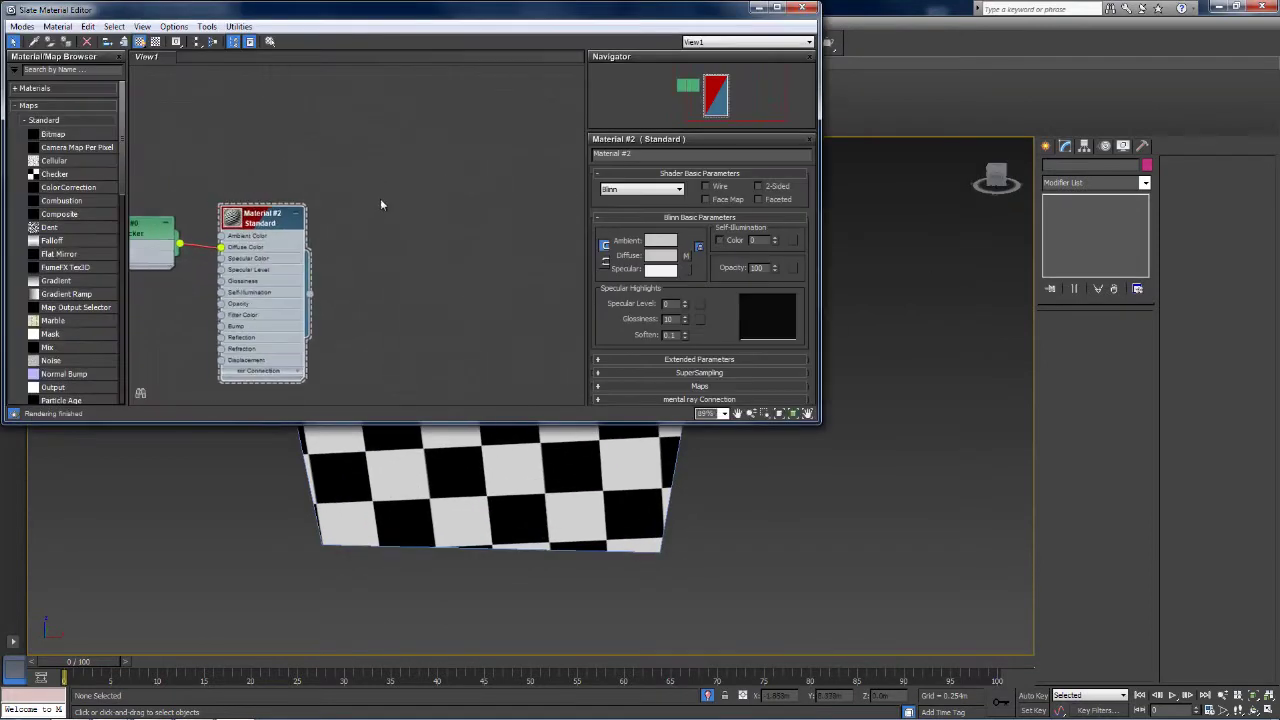
{"action": "right_click", "coordinate": [438, 165]}
{"action": "mouse_move", "coordinate": [484, 169]}
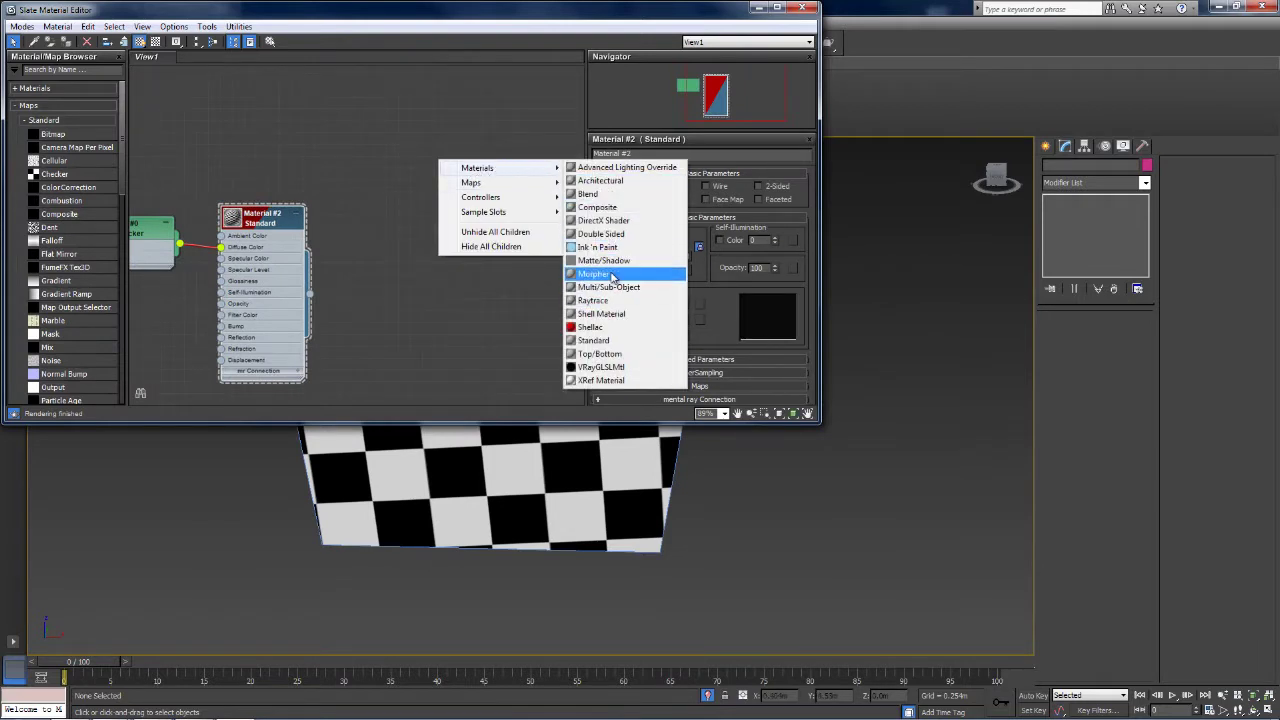
{"action": "left_click", "coordinate": [593, 340]}
{"action": "scroll", "coordinate": [425, 276], "scroll_direction": "down", "scroll_amount": 1}
{"action": "left_click_drag", "start_coordinate": [400, 232], "coordinate": [498, 190]}
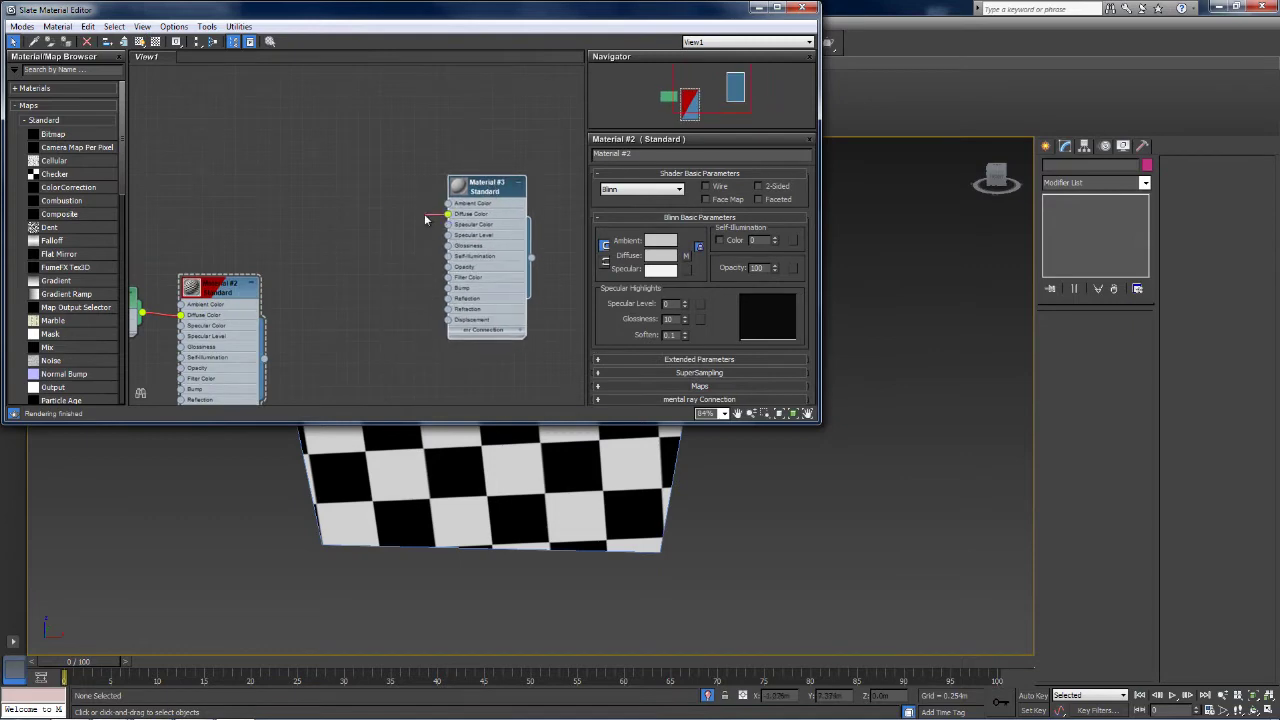
Connect a Bitmap map using qmPsTWq.png from the RAM DISK (R:) to the new material's Diffuse Color and place its node beside the material.
{"action": "left_click_drag", "start_coordinate": [425, 219], "coordinate": [334, 188]}
{"action": "left_click", "coordinate": [360, 111]}
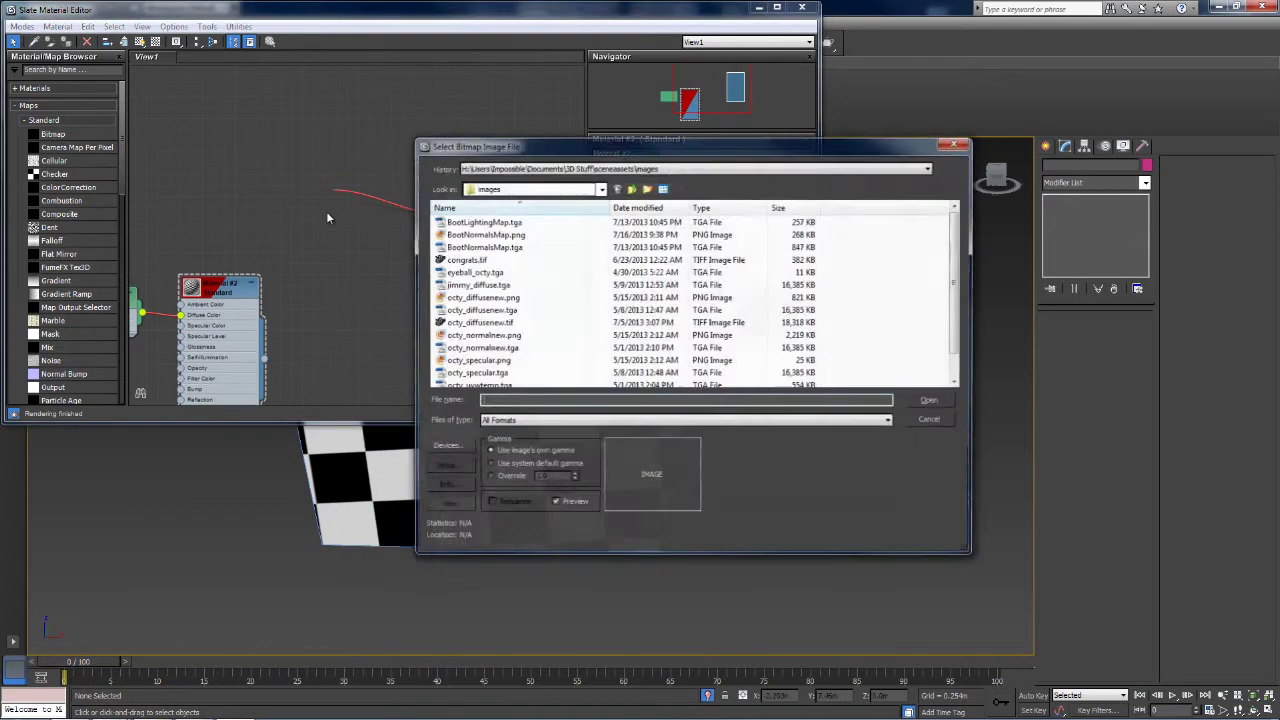
{"action": "left_click", "coordinate": [599, 188]}
{"action": "left_click", "coordinate": [510, 416]}
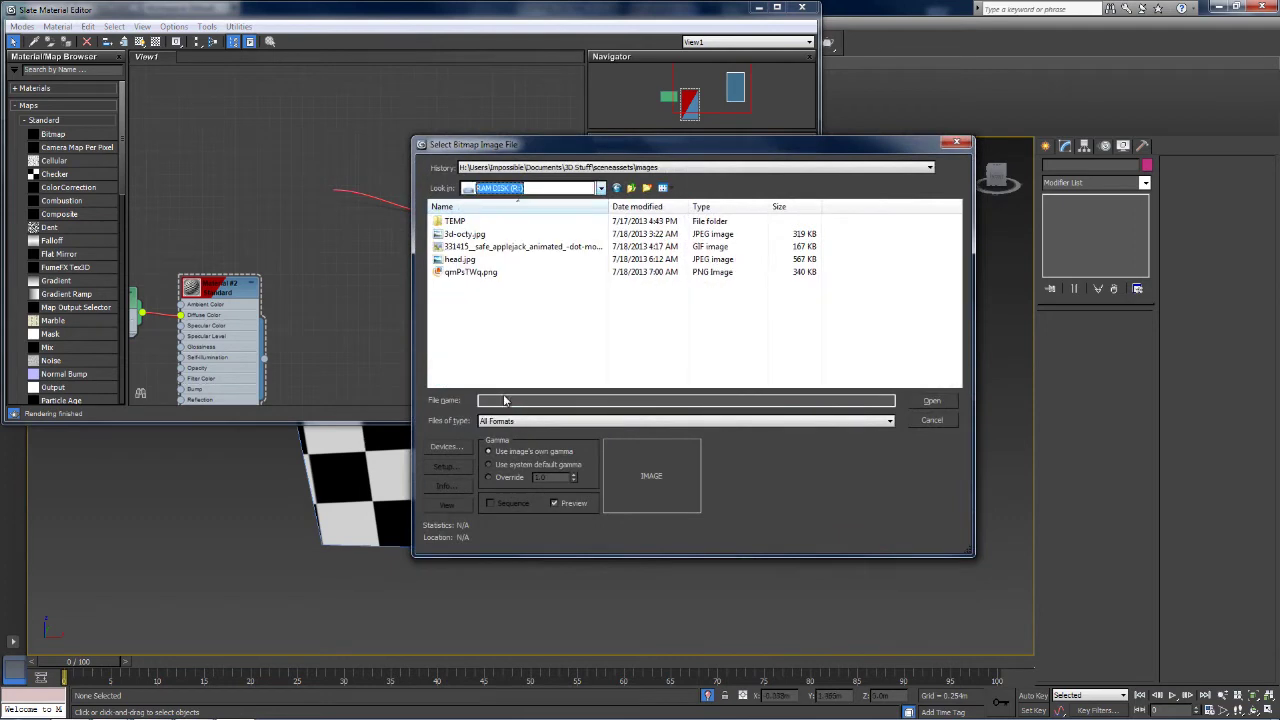
{"action": "left_click", "coordinate": [468, 272]}
{"action": "left_click", "coordinate": [470, 259]}
{"action": "left_click", "coordinate": [470, 272]}
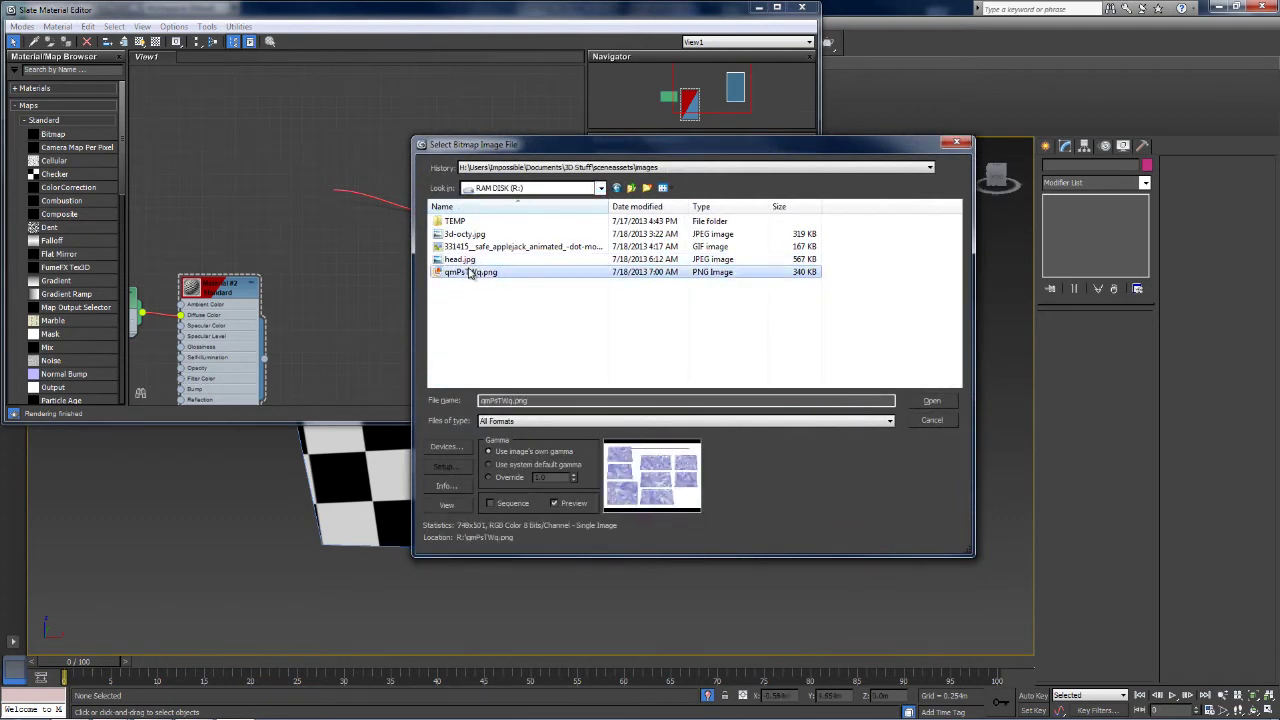
{"action": "double_click", "coordinate": [468, 272]}
{"action": "middle_click_drag", "start_coordinate": [347, 189], "coordinate": [347, 216]}
{"action": "left_click_drag", "start_coordinate": [347, 216], "coordinate": [407, 240]}
Turn on viewport shading for the bitmap material, enlarge its node preview, and put the material editor away.
{"action": "double_click", "coordinate": [500, 262]}
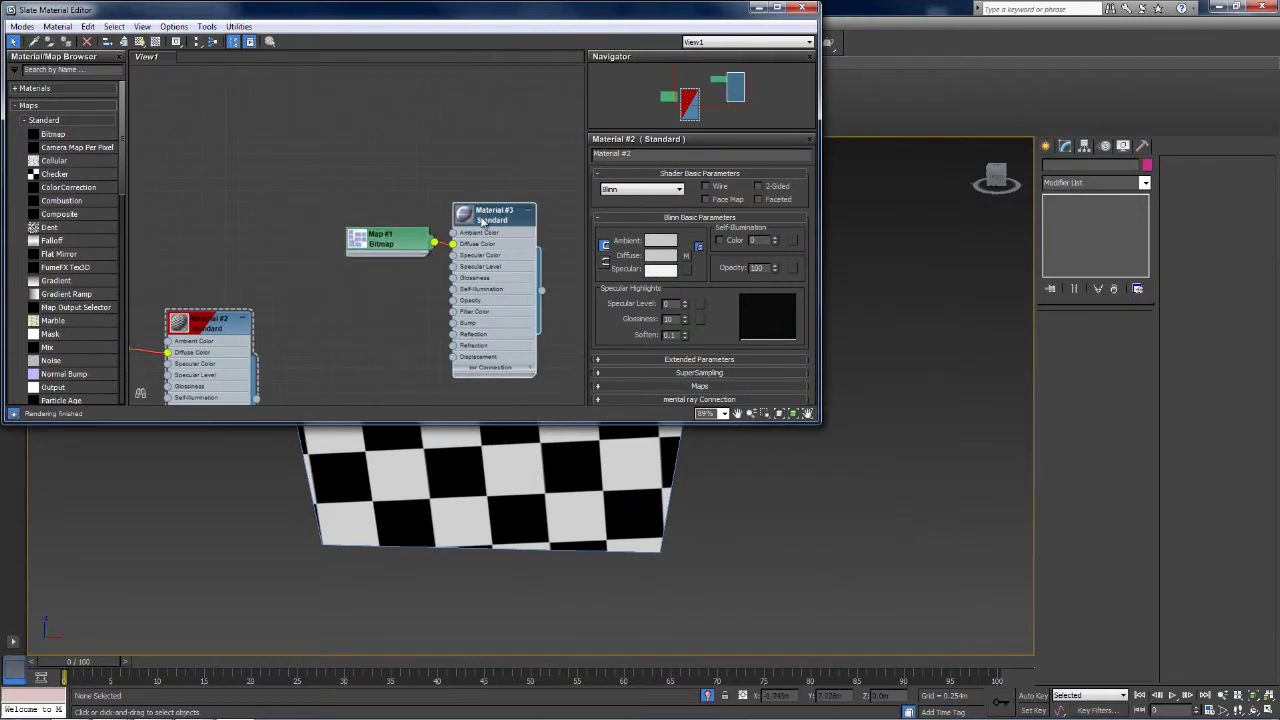
{"action": "left_click", "coordinate": [139, 42]}
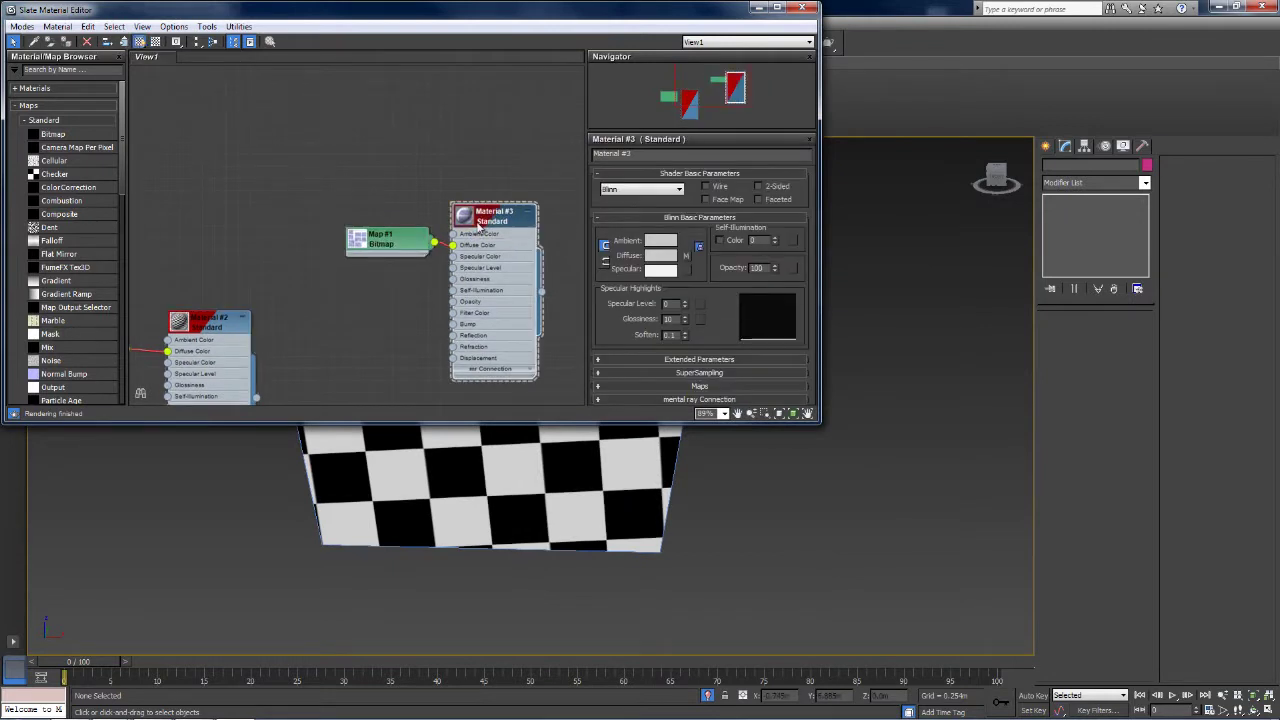
{"action": "left_click_drag", "start_coordinate": [496, 217], "coordinate": [533, 227]}
{"action": "middle_click_drag", "start_coordinate": [578, 305], "coordinate": [477, 304]}
{"action": "double_click", "coordinate": [380, 237]}
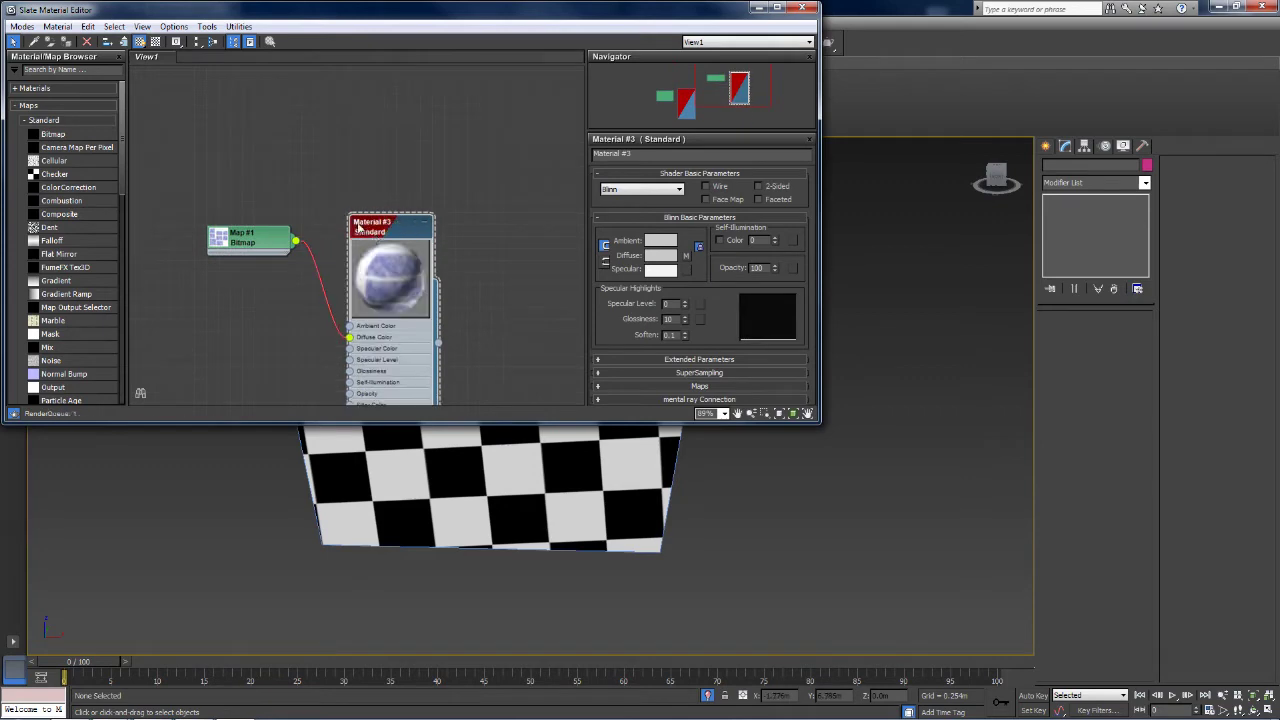
{"action": "left_click", "coordinate": [762, 9]}
Look up the pixel dimensions of qmPsTWq.png on the RAM DISK (R:) in the file explorer, and close it.
{"action": "left_click", "coordinate": [70, 707]}
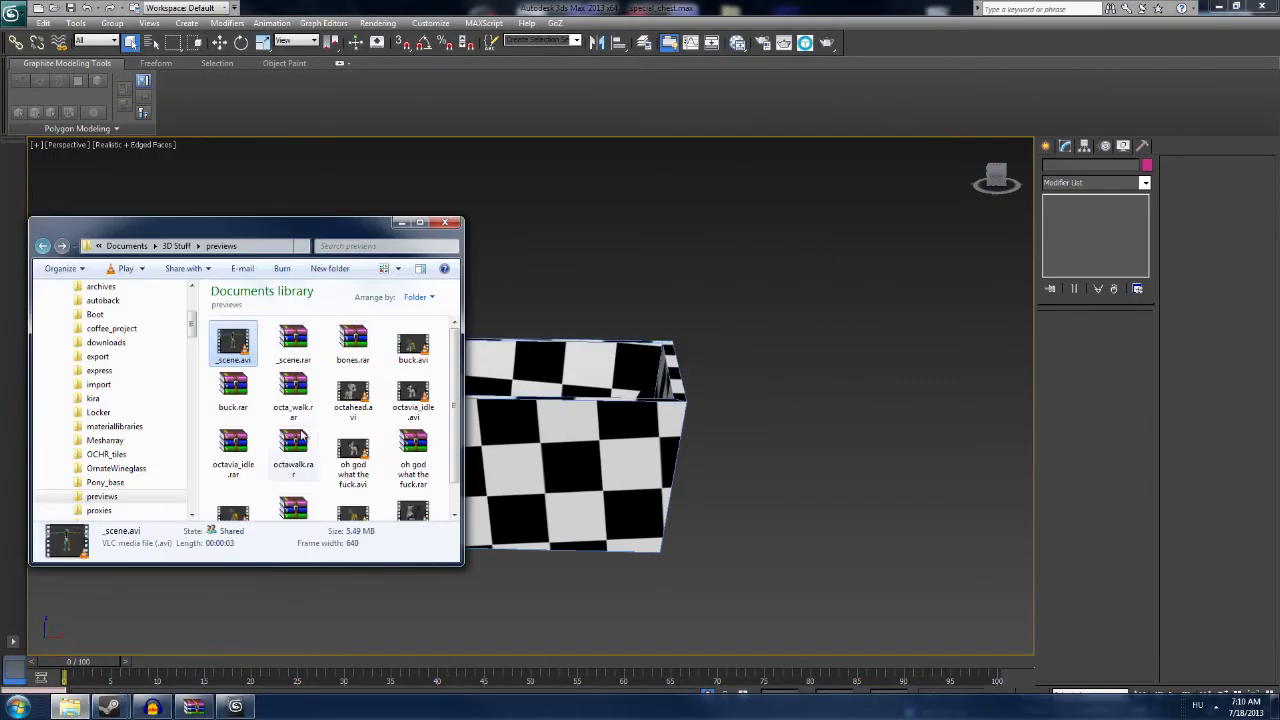
{"action": "left_click_drag", "start_coordinate": [300, 222], "coordinate": [409, 187]}
{"action": "scroll", "coordinate": [263, 457], "scroll_direction": "down", "scroll_amount": 5}
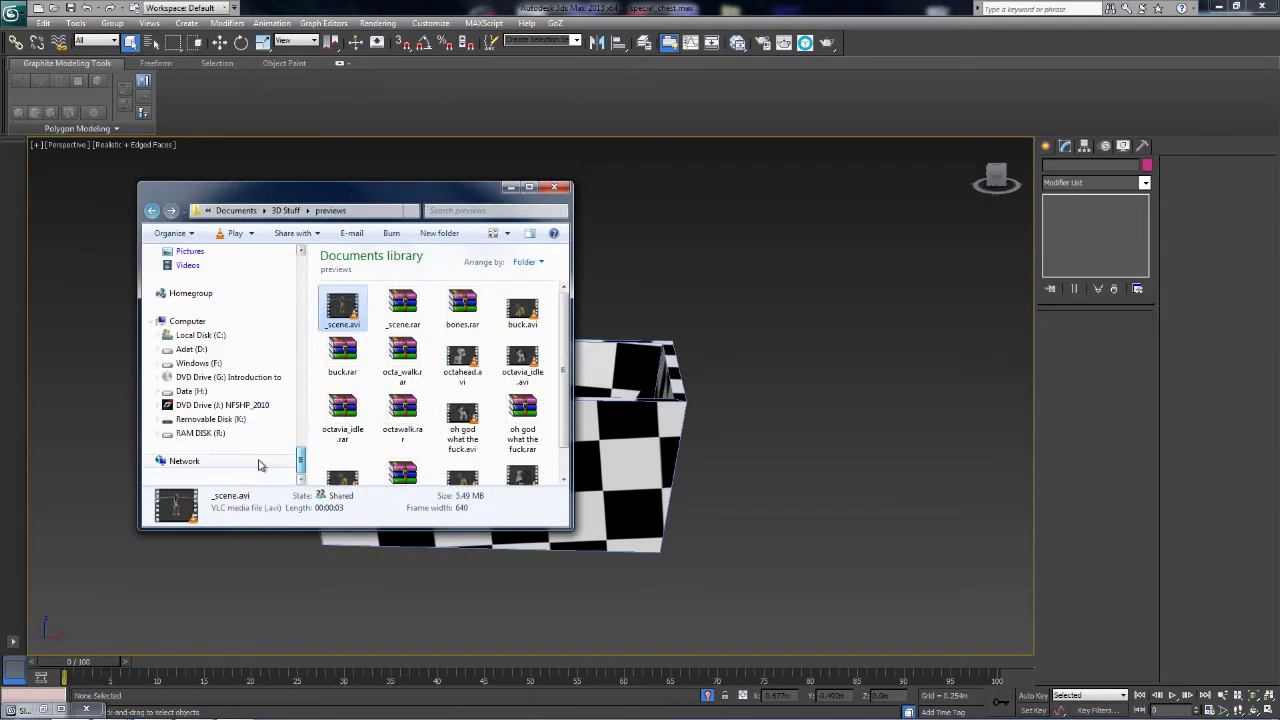
{"action": "left_click", "coordinate": [230, 435]}
{"action": "left_click", "coordinate": [350, 315]}
{"action": "left_click", "coordinate": [364, 287]}
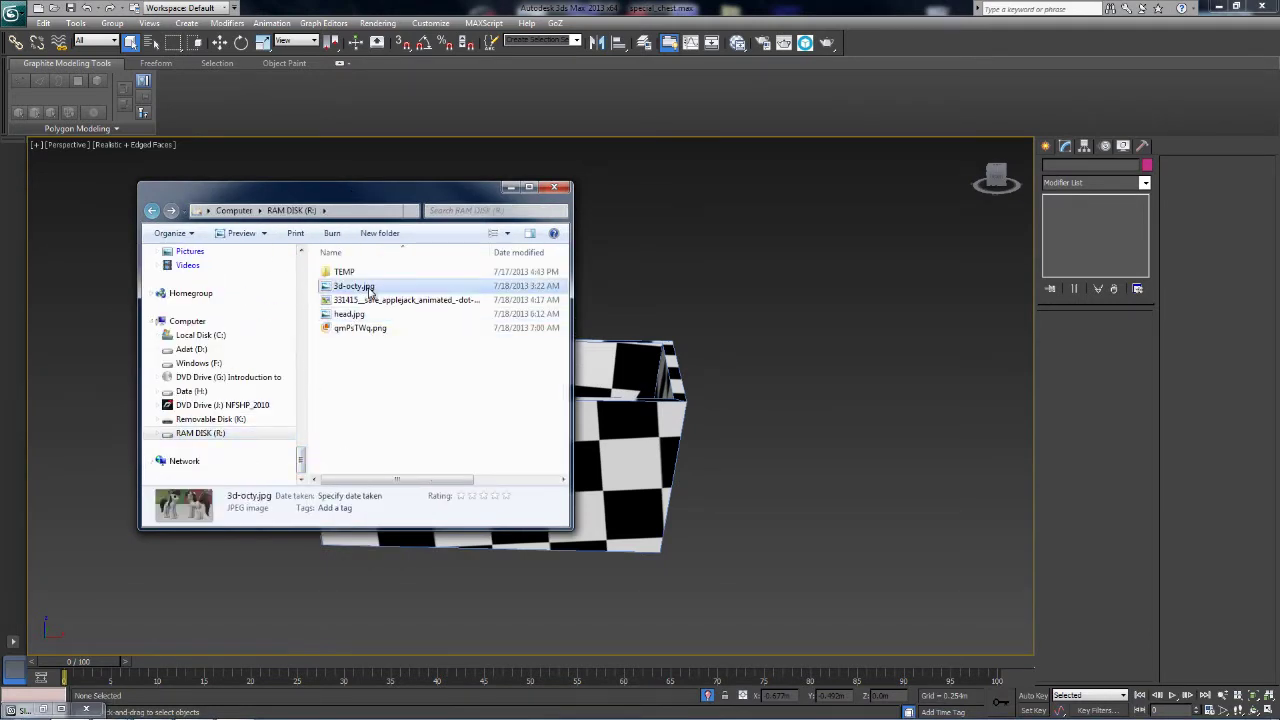
{"action": "left_click", "coordinate": [360, 302]}
{"action": "left_click", "coordinate": [355, 331]}
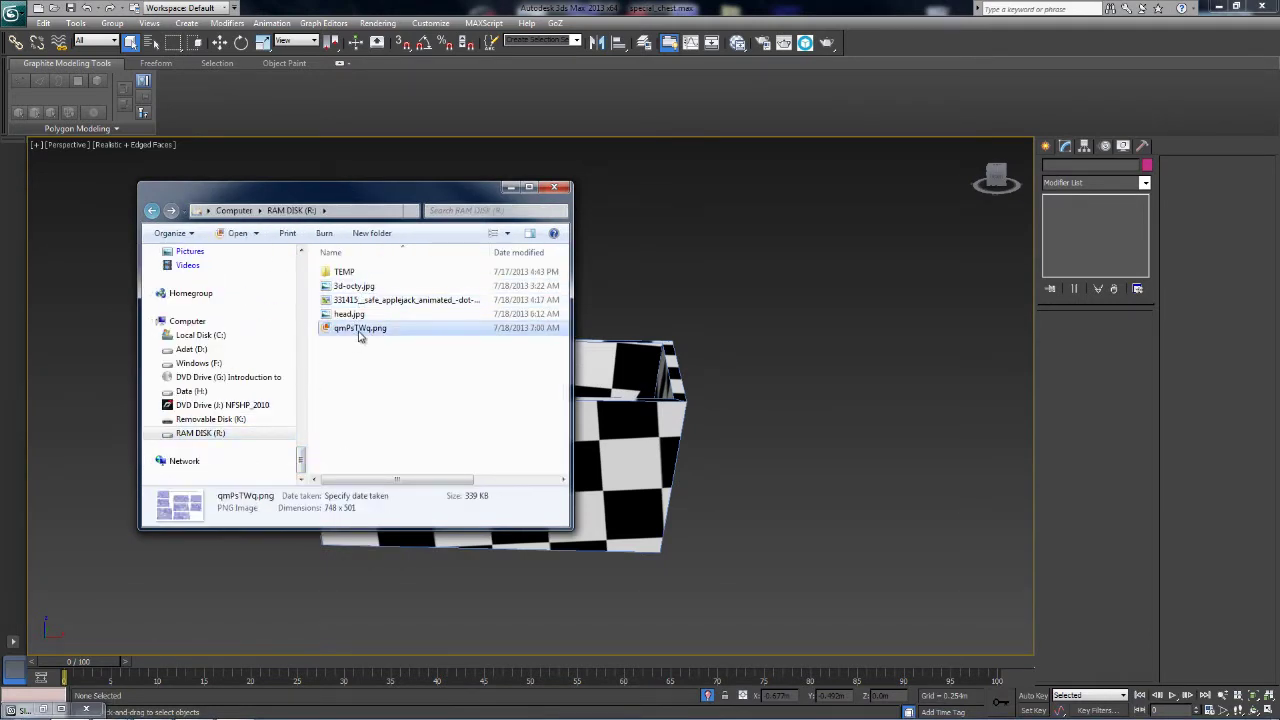
{"action": "left_click", "coordinate": [554, 187]}
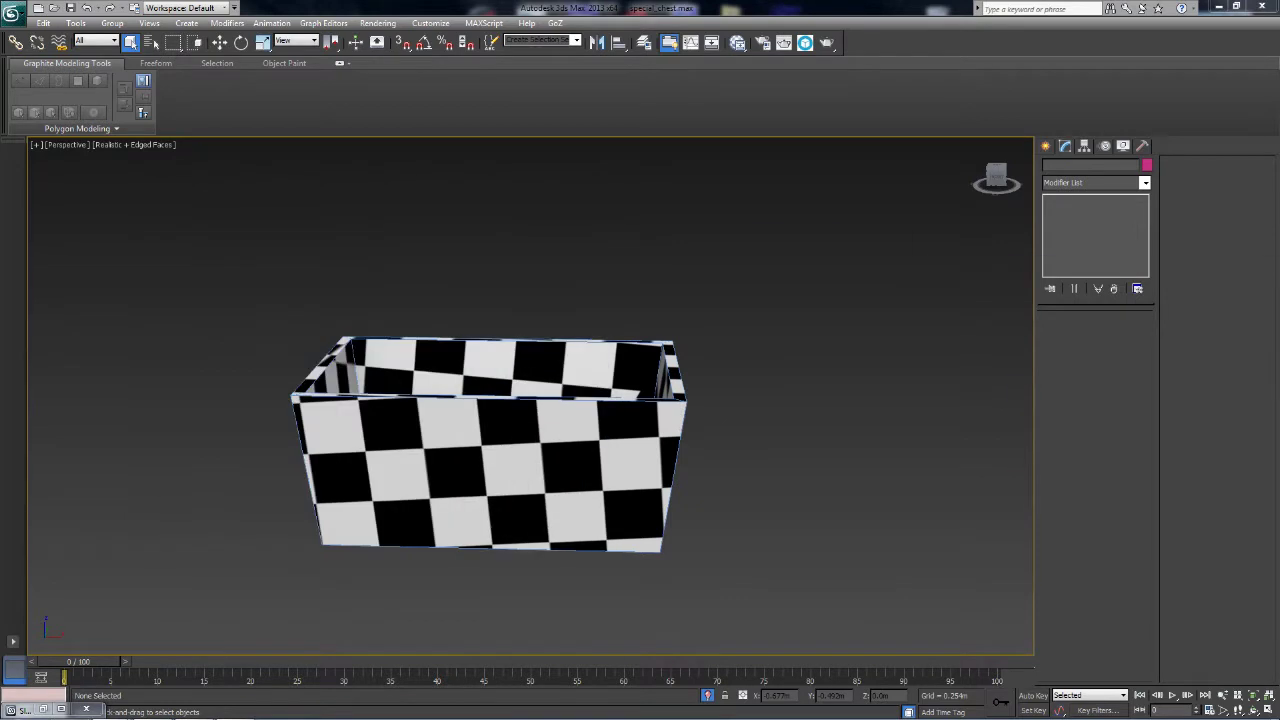
Create a plane about 2.67 m wide and 1.82 m long around the chest in the Front view.
{"action": "middle_click_drag", "start_coordinate": [682, 445], "coordinate": [655, 443]}
{"action": "key", "text": "alt+w"}
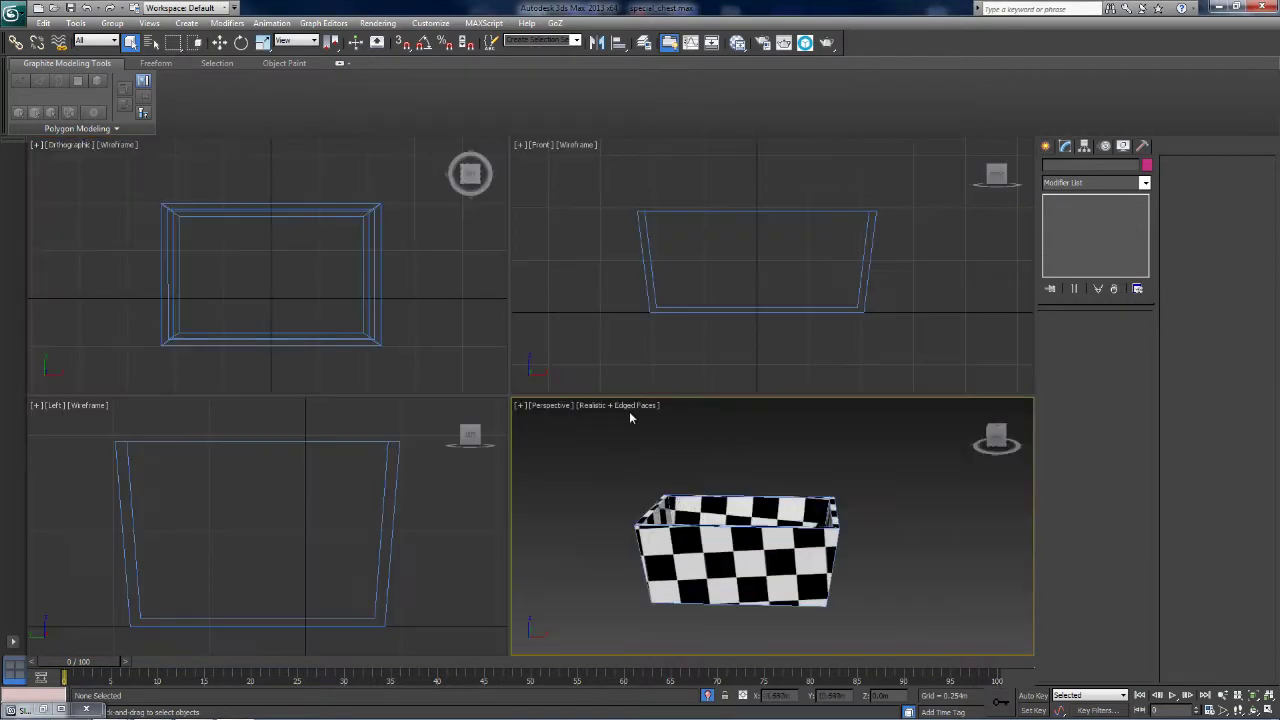
{"action": "left_click", "coordinate": [632, 222]}
{"action": "left_click", "coordinate": [1046, 146]}
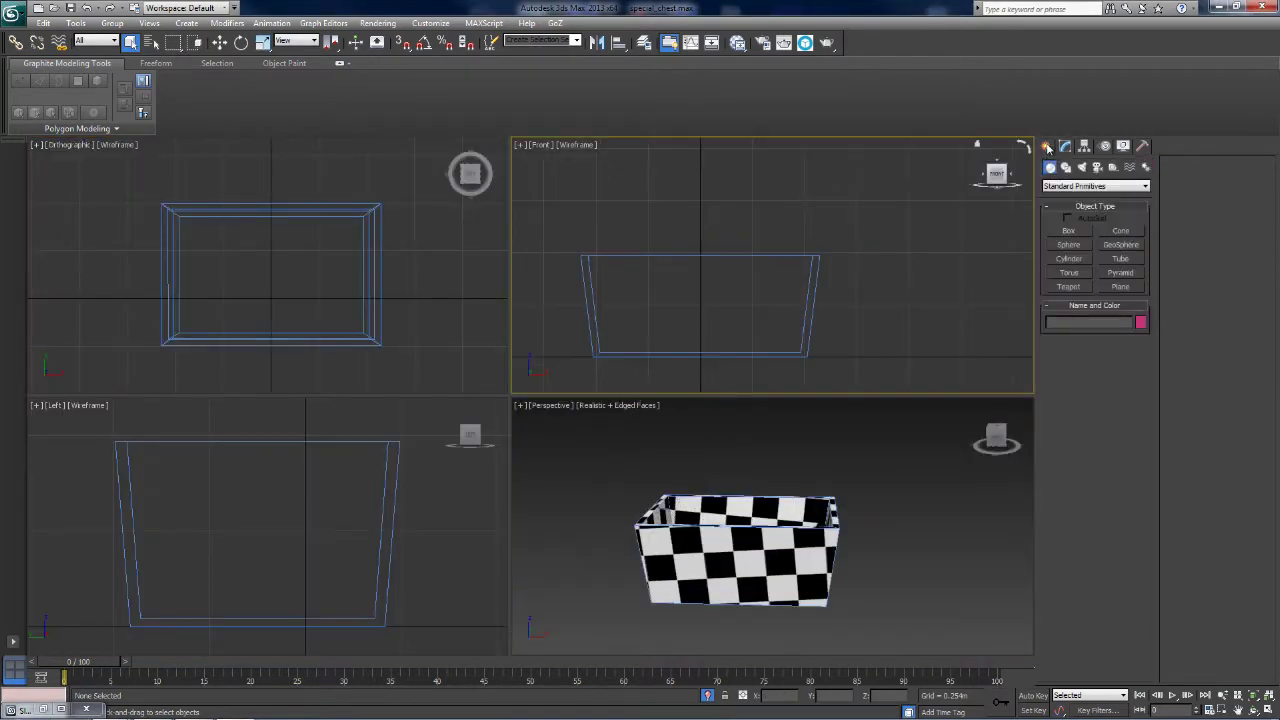
{"action": "left_click", "coordinate": [1120, 287]}
{"action": "left_click_drag", "start_coordinate": [618, 186], "coordinate": [892, 373]}
{"action": "right_click", "coordinate": [794, 428]}
Move the plane along Y so it stands behind the chest, at about Y 0.68 m.
{"action": "scroll", "coordinate": [800, 450], "scroll_direction": "down", "scroll_amount": 5}
{"action": "middle_click_drag", "start_coordinate": [350, 316], "coordinate": [341, 336]}
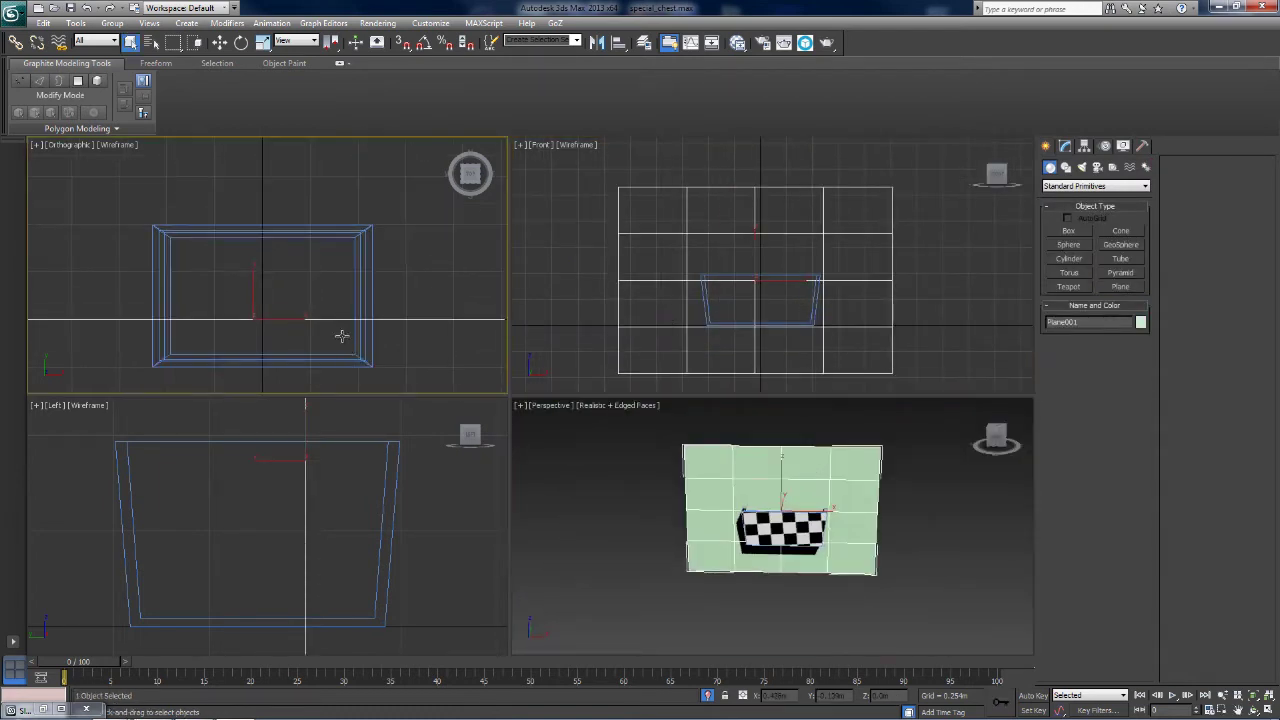
{"action": "key", "text": "w"}
{"action": "left_click_drag", "start_coordinate": [263, 294], "coordinate": [263, 168]}
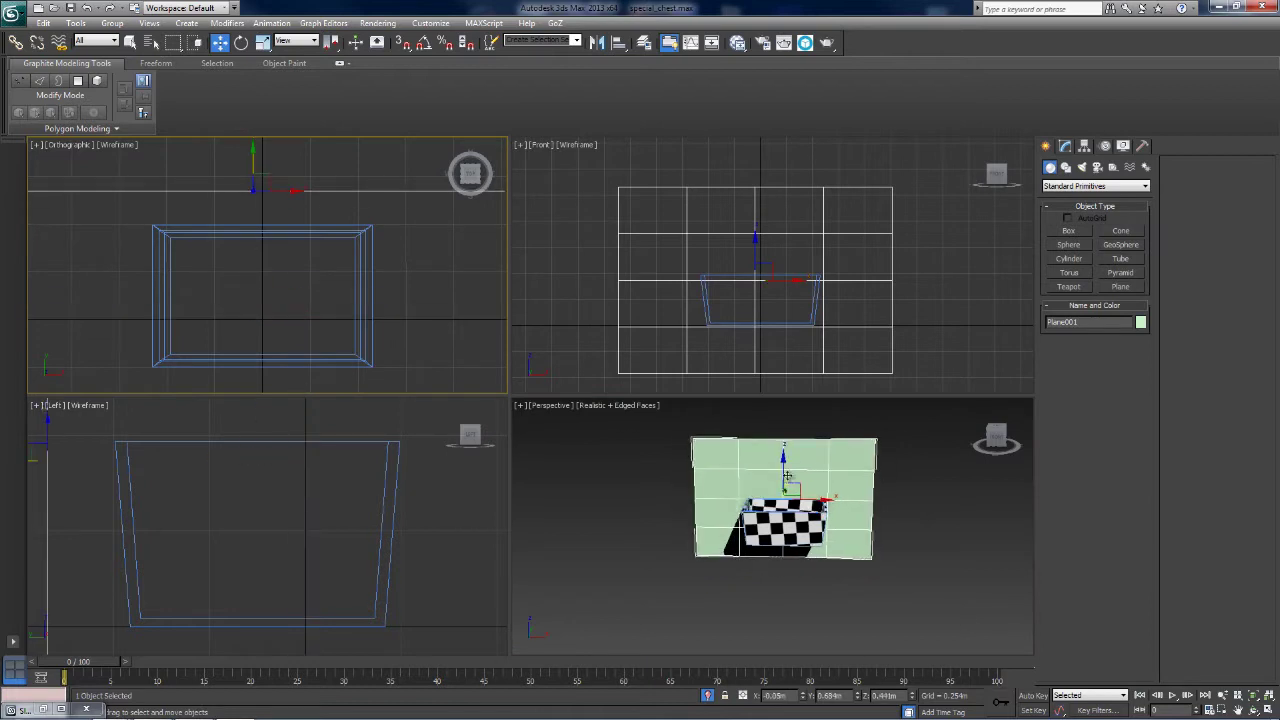
Reduce the plane's length and width segments to 1 each.
{"action": "left_click", "coordinate": [866, 460]}
{"action": "scroll", "coordinate": [823, 485], "scroll_direction": "up", "scroll_amount": 2}
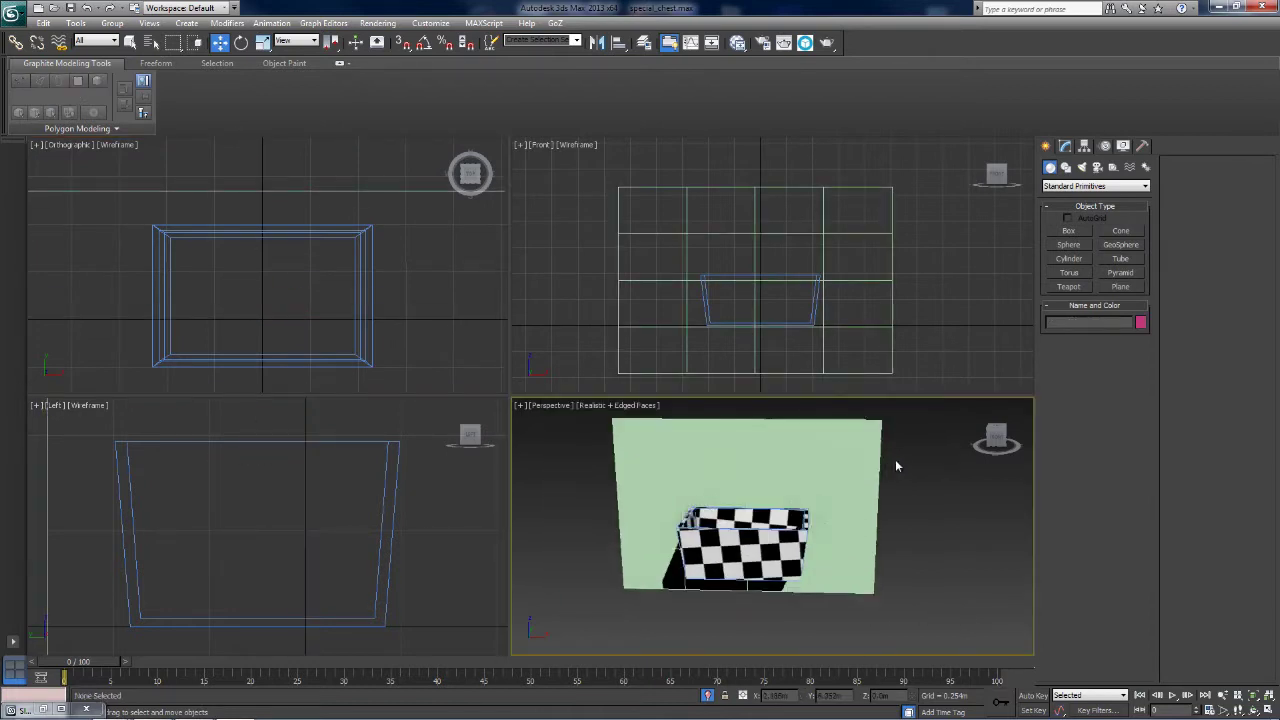
{"action": "left_click", "coordinate": [870, 472]}
{"action": "left_click", "coordinate": [1064, 145]}
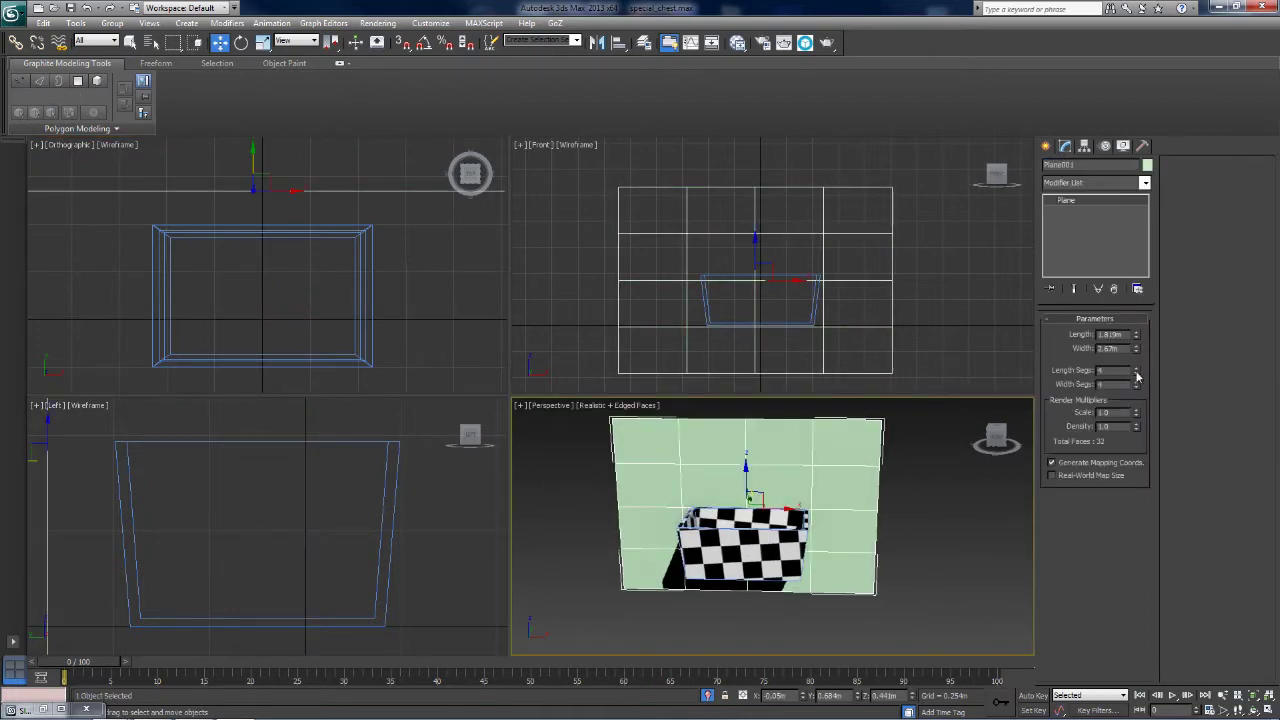
{"action": "right_click", "coordinate": [1137, 373]}
{"action": "right_click", "coordinate": [1137, 386]}
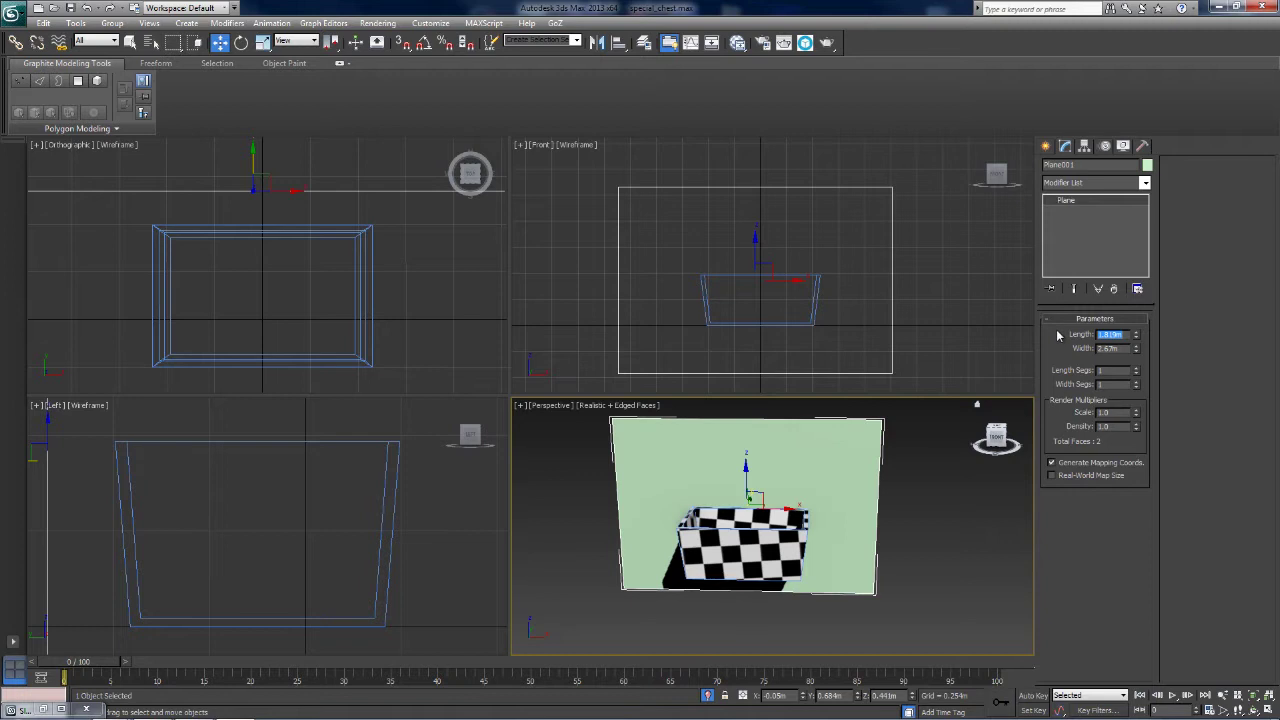
Set the plane's length to 501 m and its width to 748 m.
{"action": "key", "text": "Tab"}
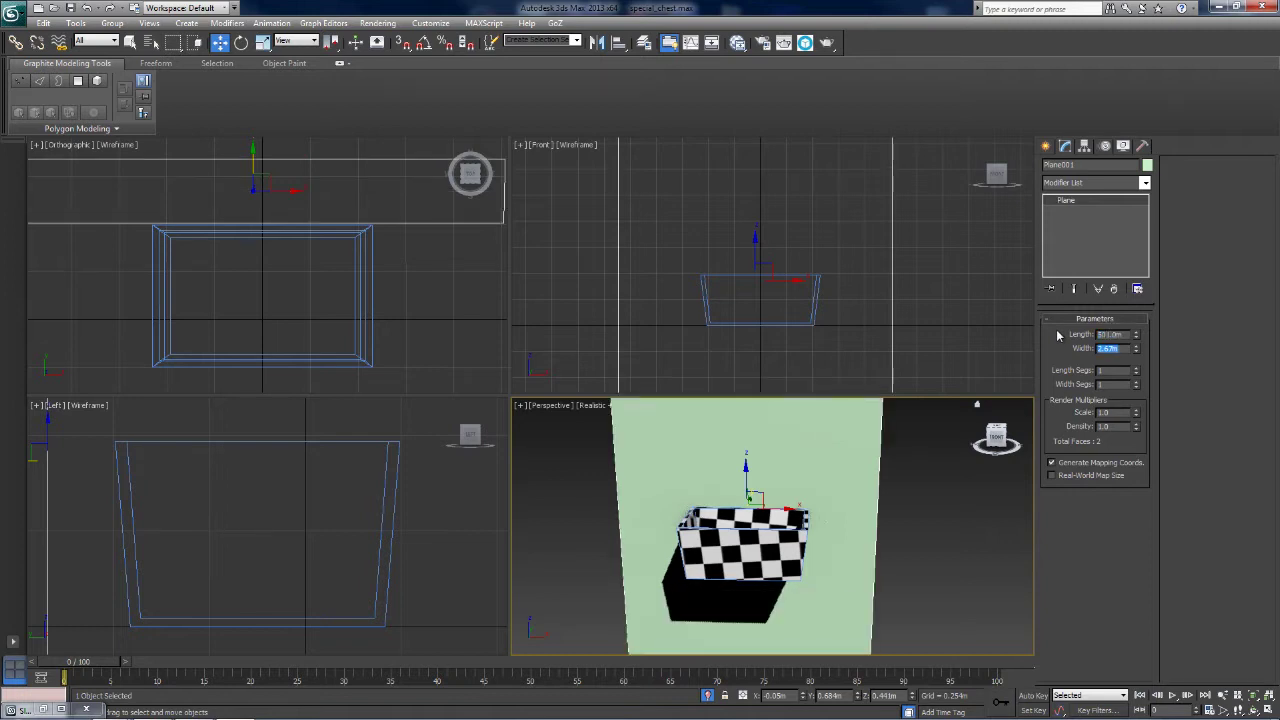
{"action": "type", "text": "746"}
{"action": "key", "text": "Return"}
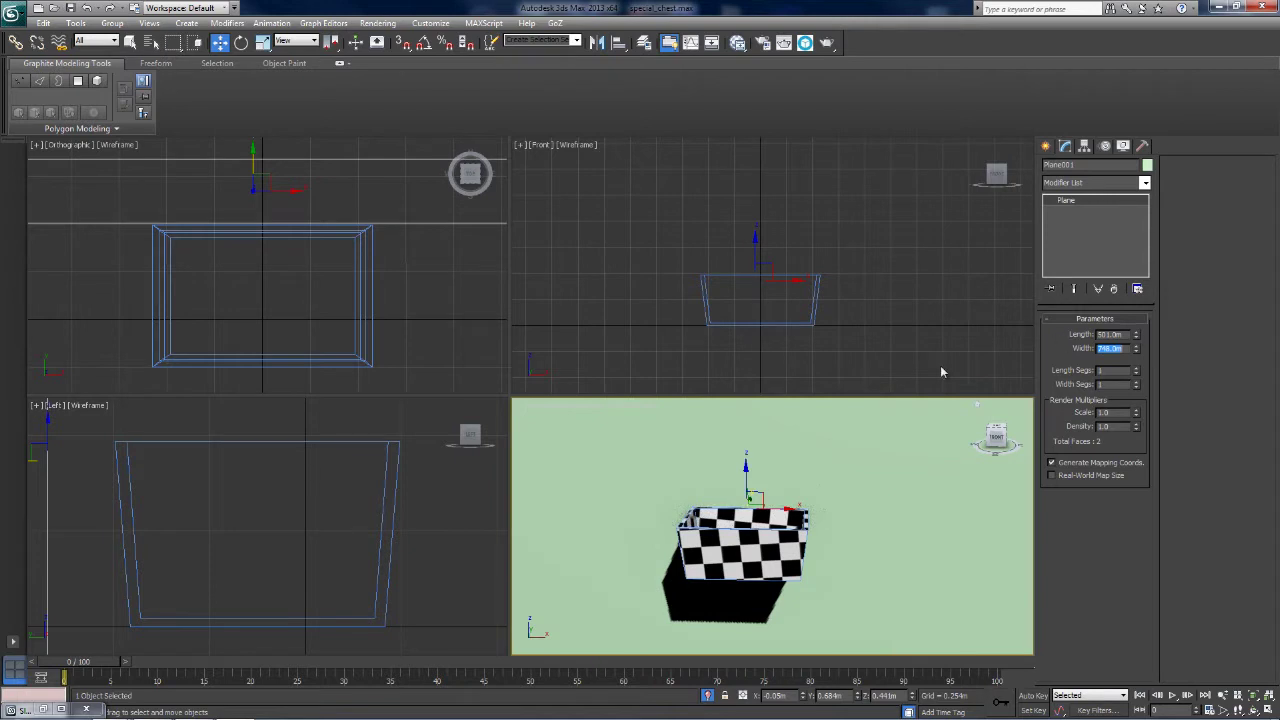
{"action": "scroll", "coordinate": [838, 522], "scroll_direction": "down", "scroll_amount": 15}
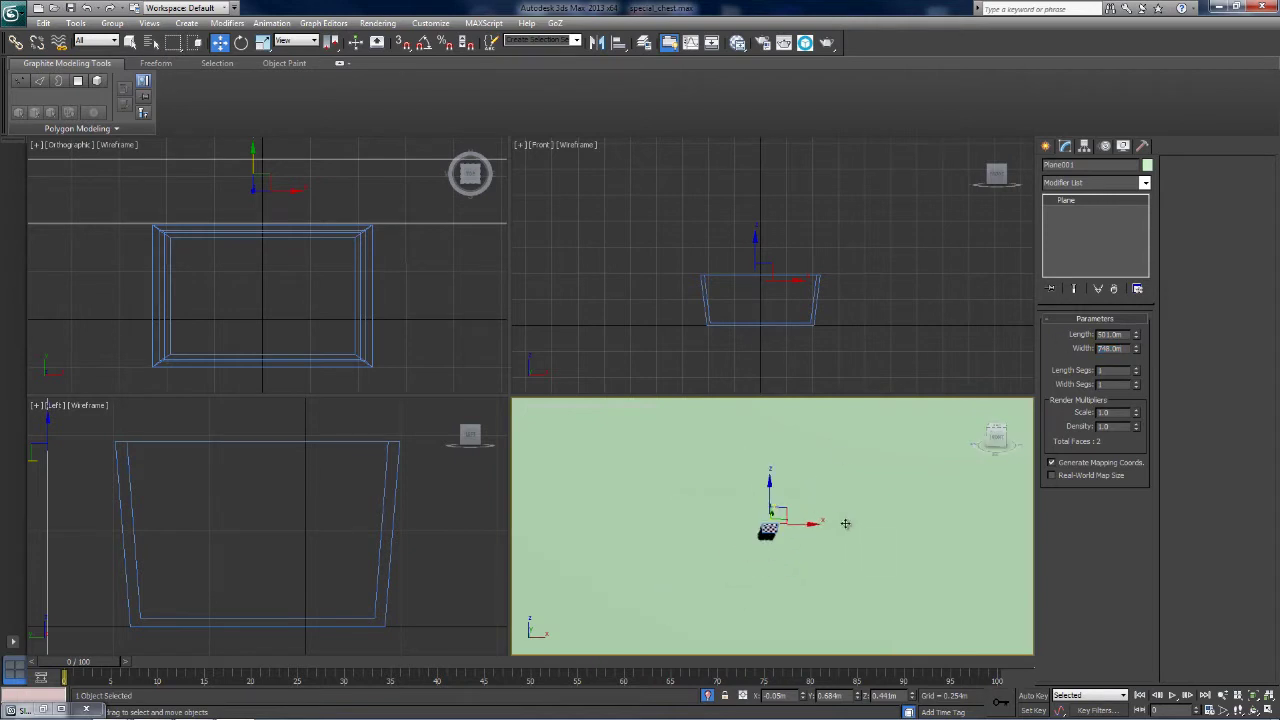
{"action": "scroll", "coordinate": [845, 524], "scroll_direction": "down", "scroll_amount": 4}
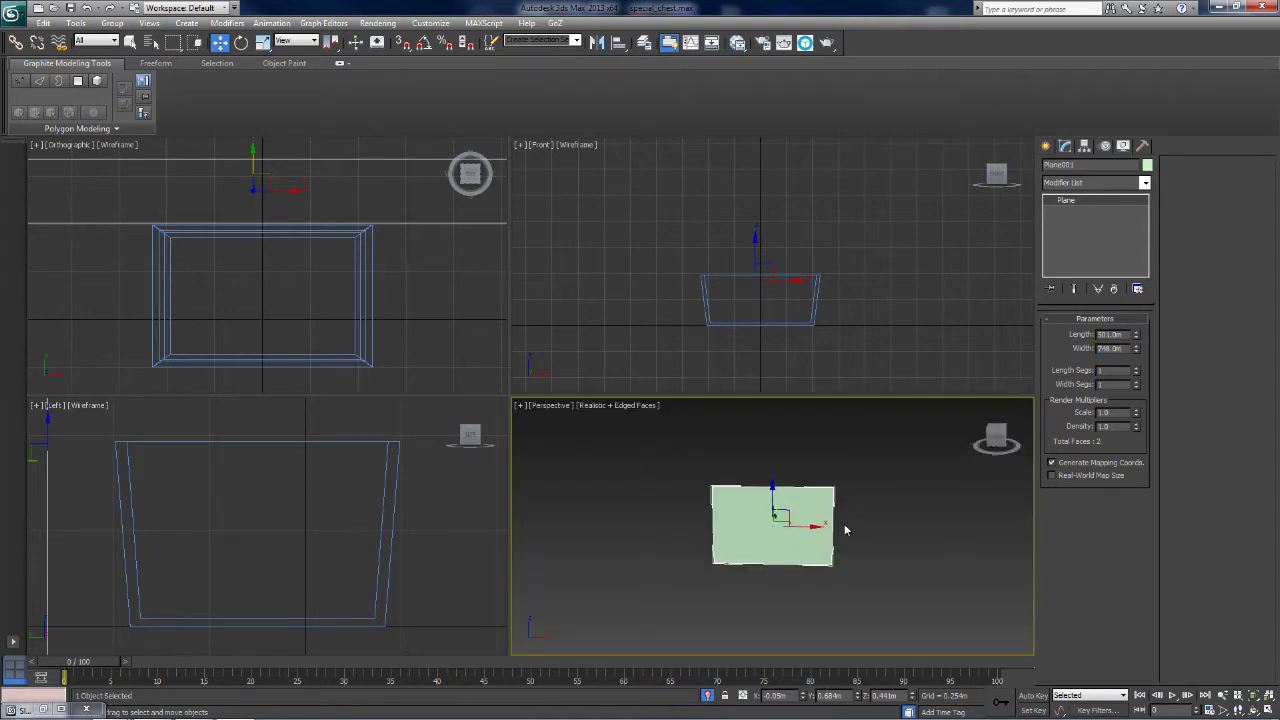
{"action": "scroll", "coordinate": [737, 535], "scroll_direction": "up", "scroll_amount": 10}
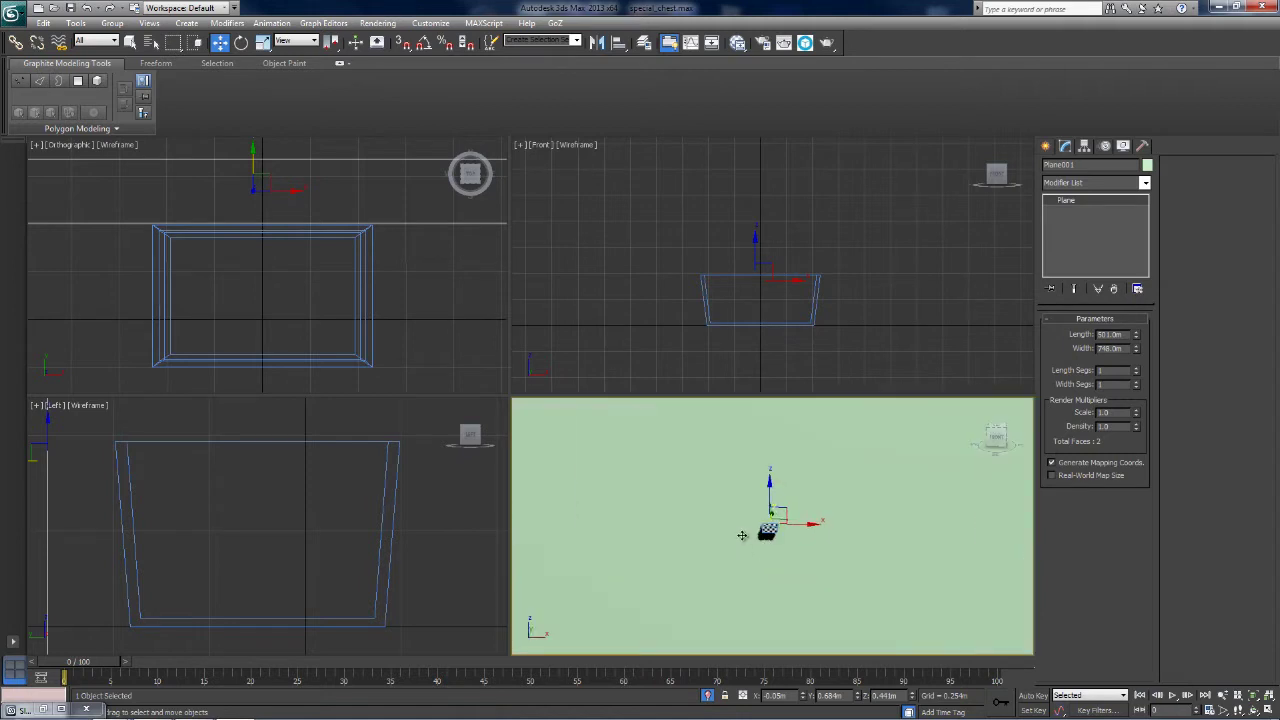
{"action": "scroll", "coordinate": [741, 535], "scroll_direction": "up", "scroll_amount": 8}
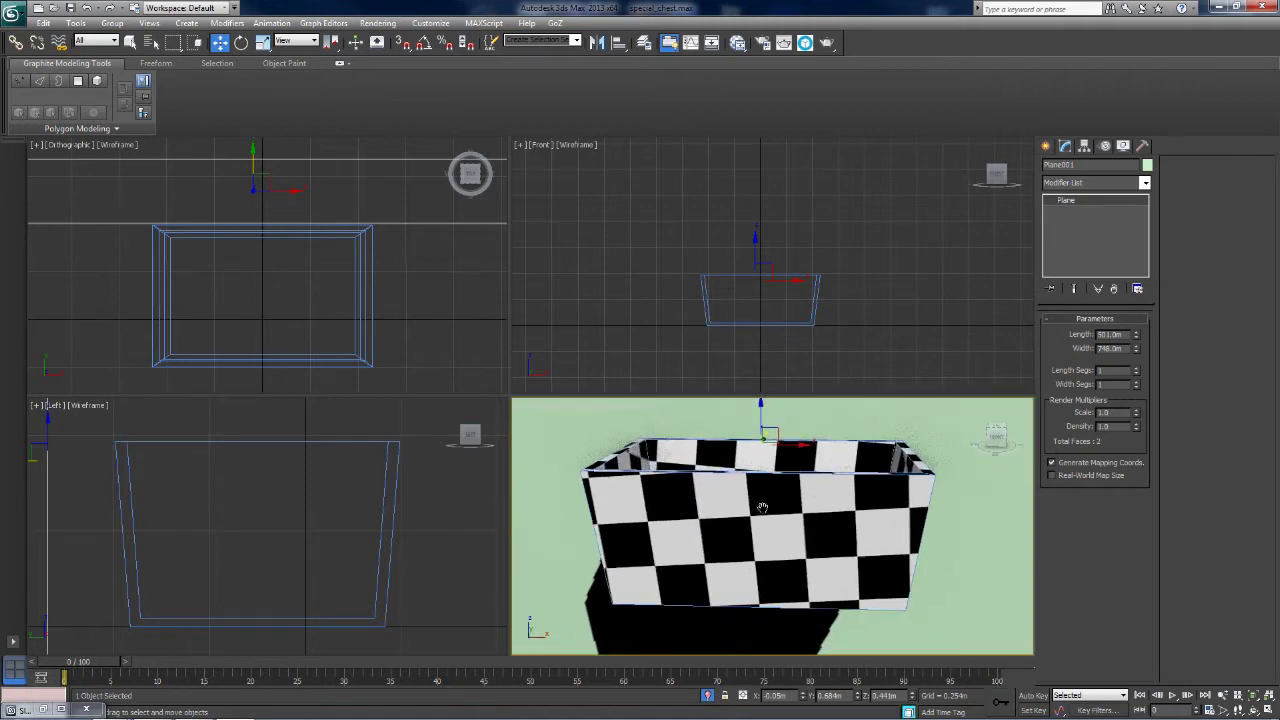
Examine how the plane's size compares with the chest in the Front and Perspective views.
{"action": "scroll", "coordinate": [741, 232], "scroll_direction": "down", "scroll_amount": 10}
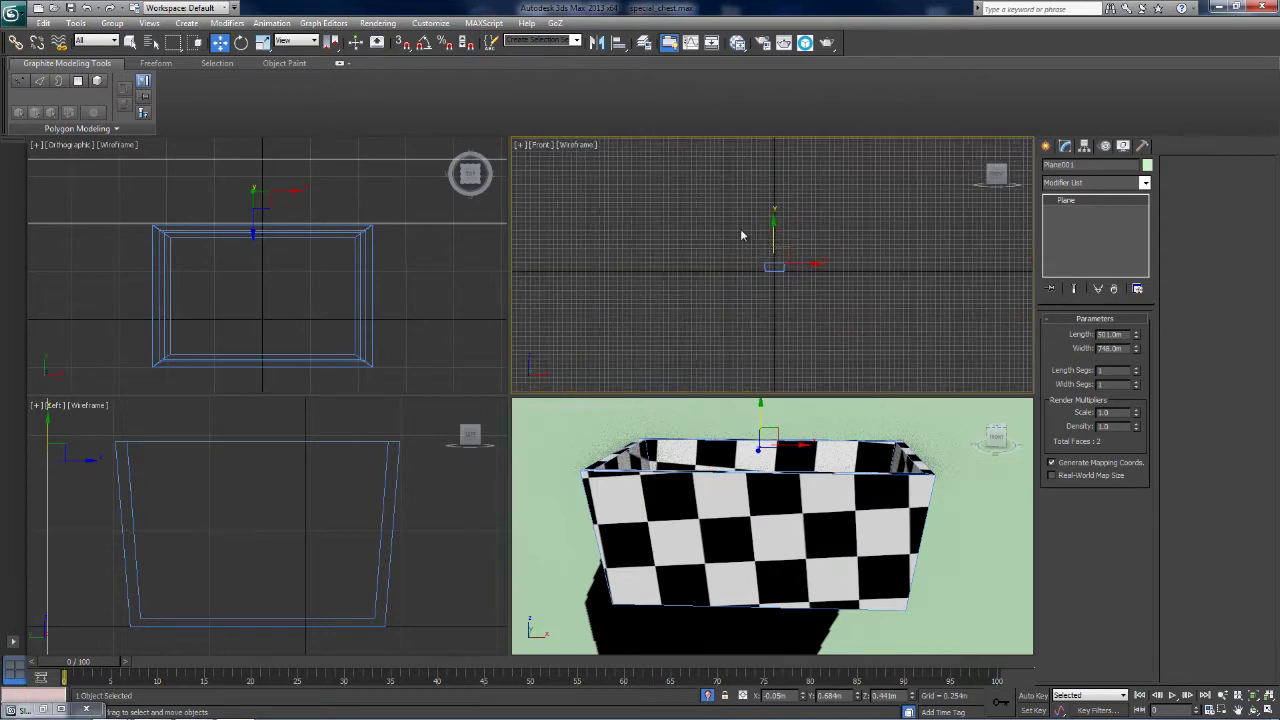
{"action": "scroll", "coordinate": [742, 232], "scroll_direction": "up", "scroll_amount": 10}
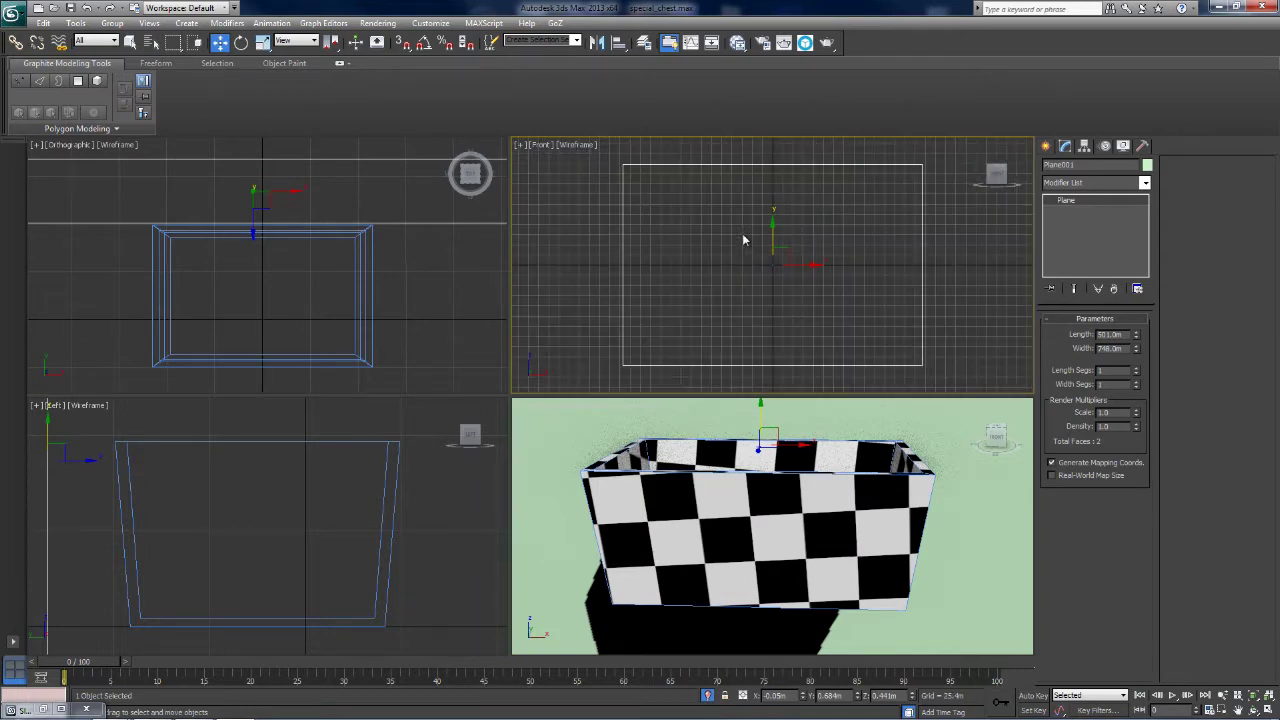
{"action": "scroll", "coordinate": [744, 259], "scroll_direction": "down", "scroll_amount": 8}
{"action": "scroll", "coordinate": [744, 259], "scroll_direction": "up", "scroll_amount": 4}
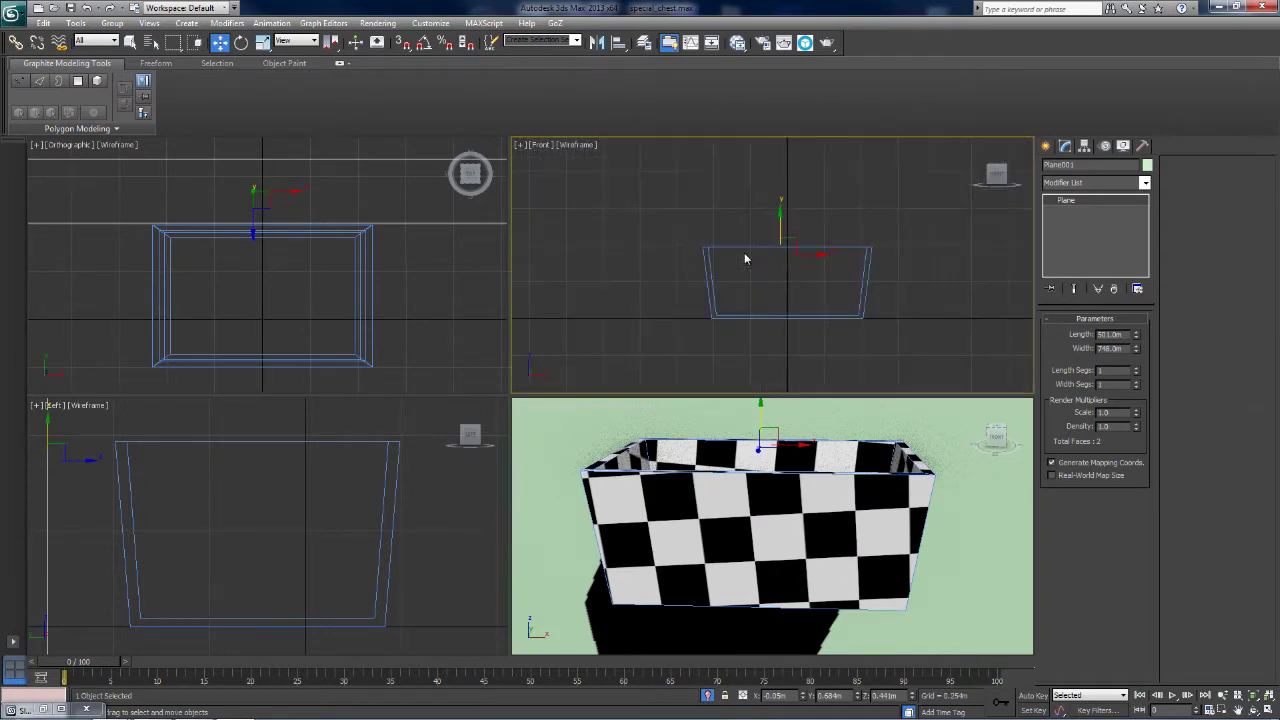
{"action": "mouse_move", "coordinate": [709, 510]}
{"action": "middle_mouse_down", "text": "alt"}
{"action": "mouse_move", "coordinate": [712, 545]}
{"action": "mouse_move", "coordinate": [717, 514]}
{"action": "middle_mouse_up", "text": "alt"}
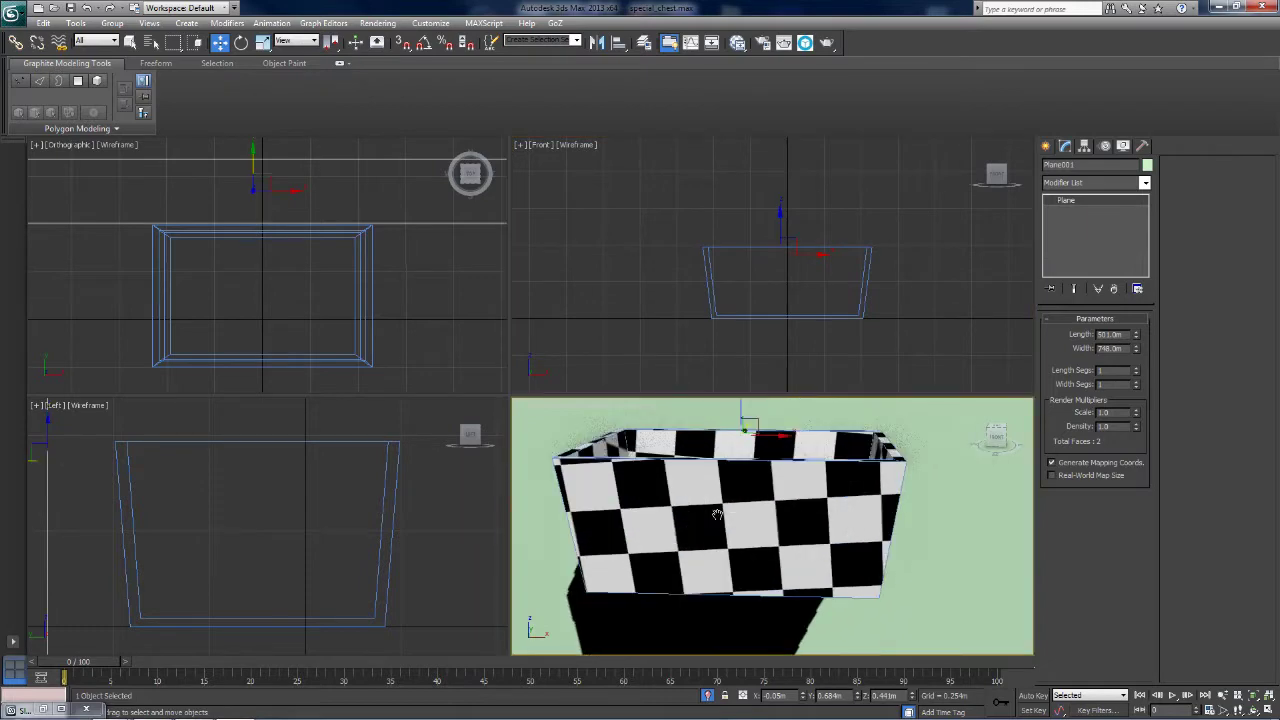
{"action": "mouse_move", "coordinate": [997, 432]}
{"action": "left_mouse_down"}
{"action": "mouse_move", "coordinate": [985, 443]}
{"action": "mouse_move", "coordinate": [995, 432]}
{"action": "left_mouse_up"}
{"action": "scroll", "coordinate": [870, 328], "scroll_direction": "down", "scroll_amount": 5}
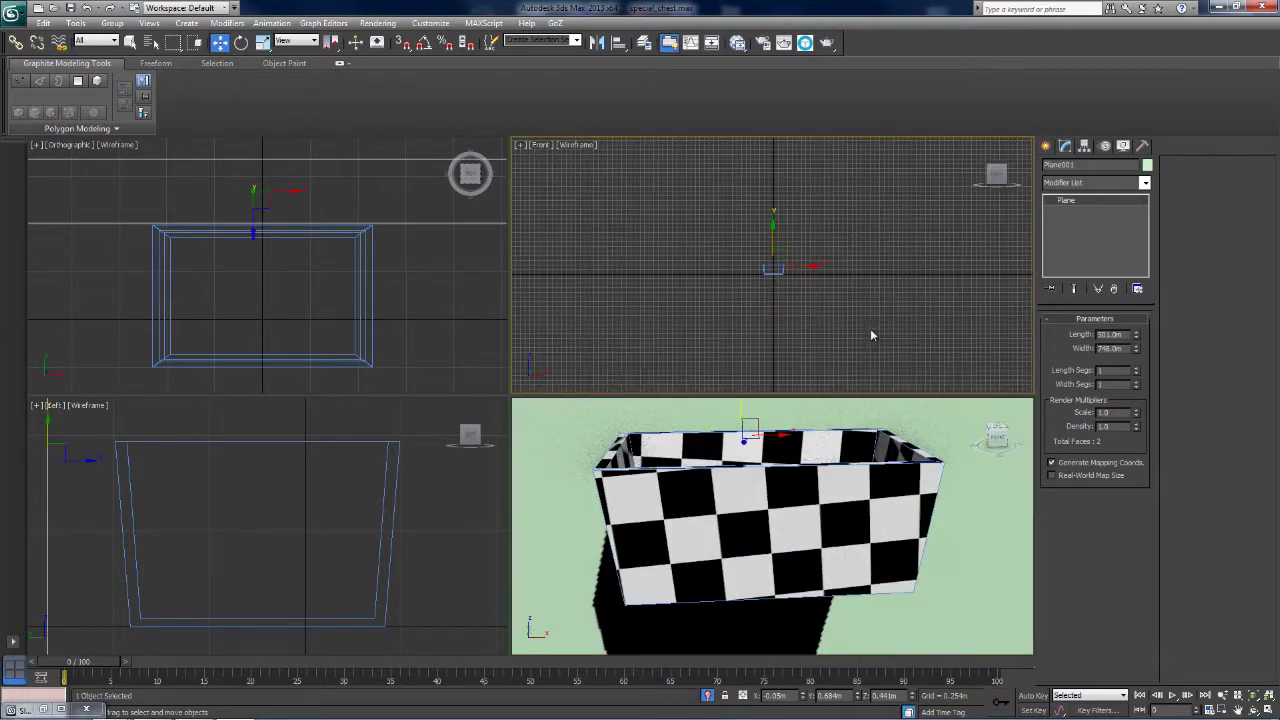
{"action": "scroll", "coordinate": [864, 322], "scroll_direction": "up", "scroll_amount": 8}
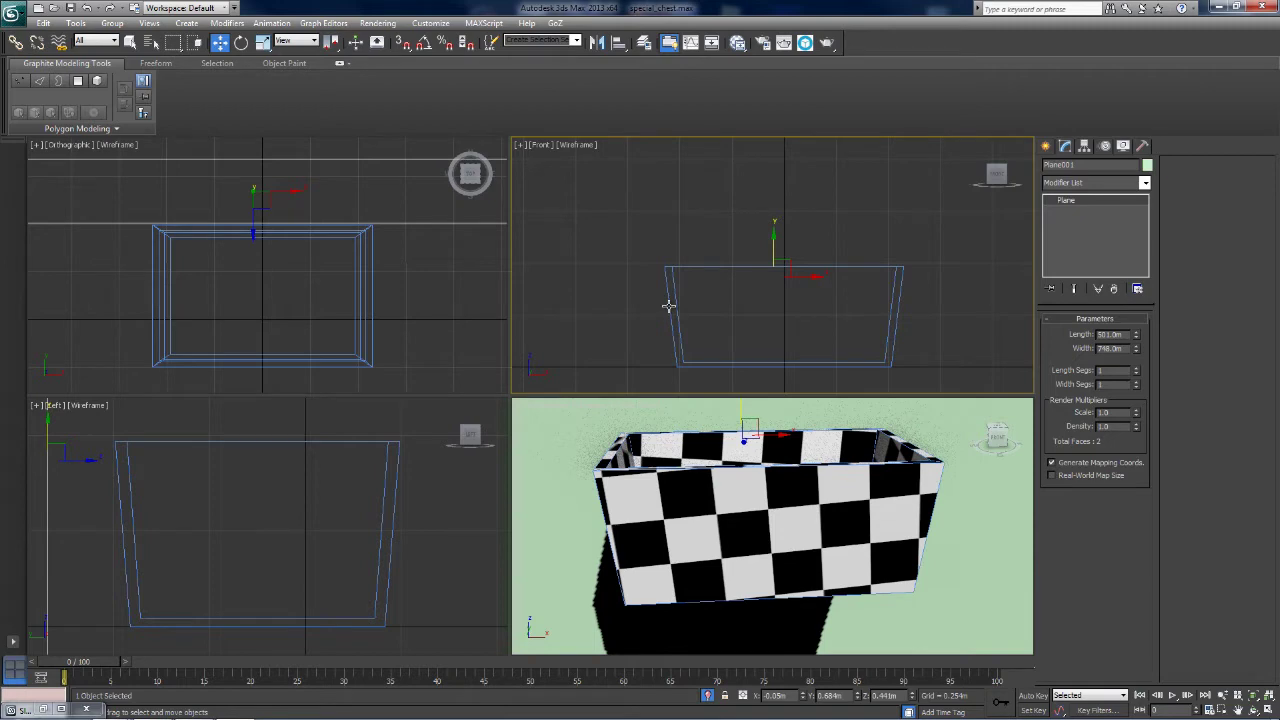
{"action": "scroll", "coordinate": [685, 455], "scroll_direction": "down", "scroll_amount": 6}
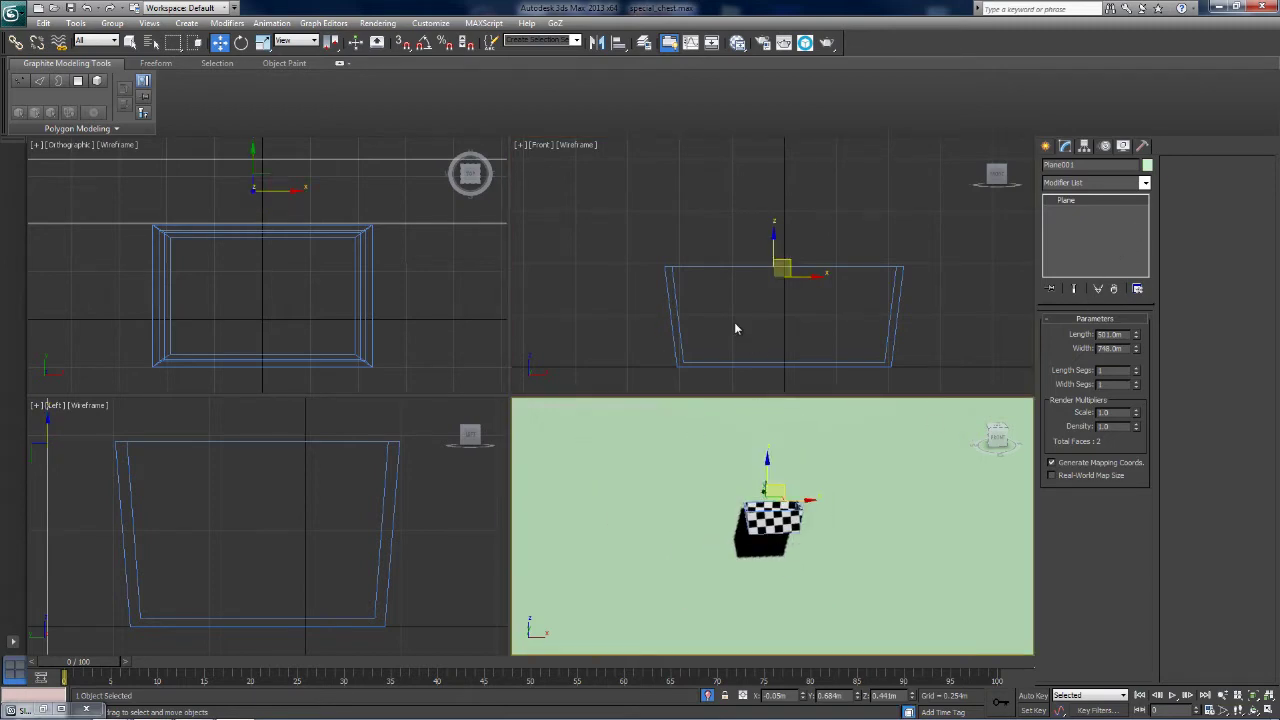
Scale the plane down in width and height to about 0.49 percent so it frames the chest.
{"action": "key", "text": "r"}
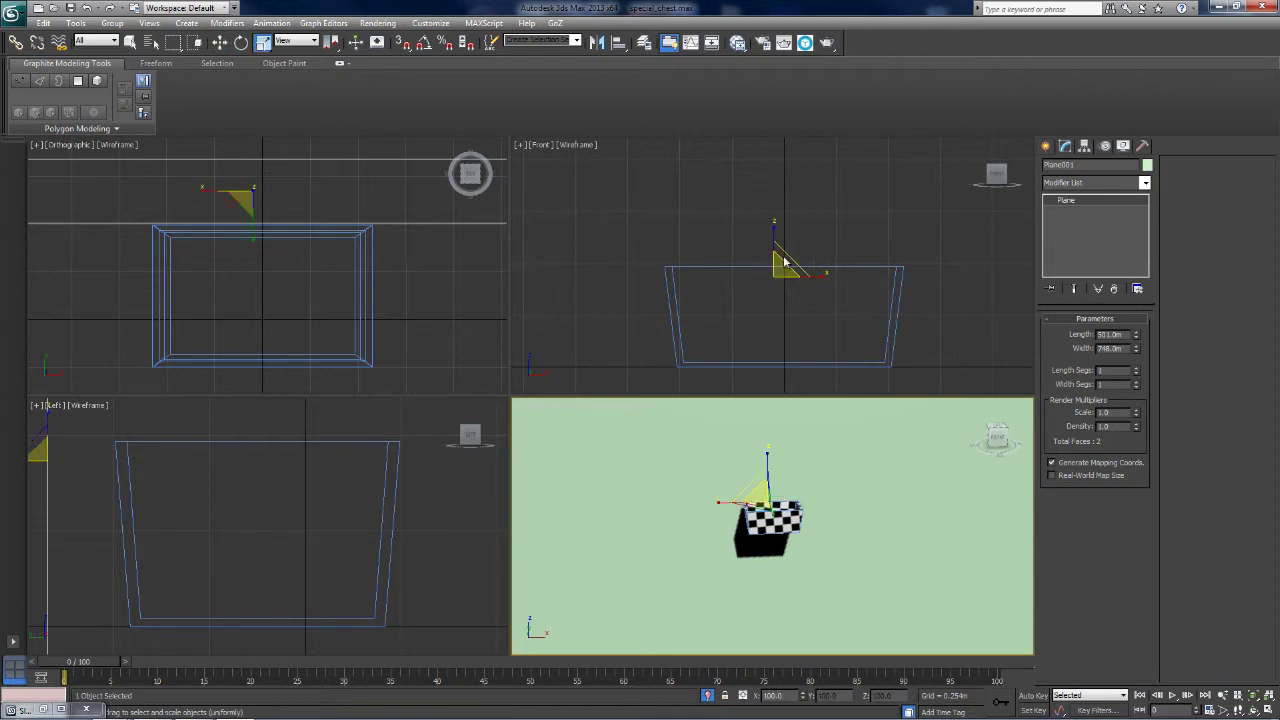
{"action": "middle_click_drag", "start_coordinate": [784, 257], "coordinate": [784, 262]}
{"action": "left_click_drag", "start_coordinate": [786, 262], "coordinate": [471, 586]}
{"action": "key", "text": "z"}
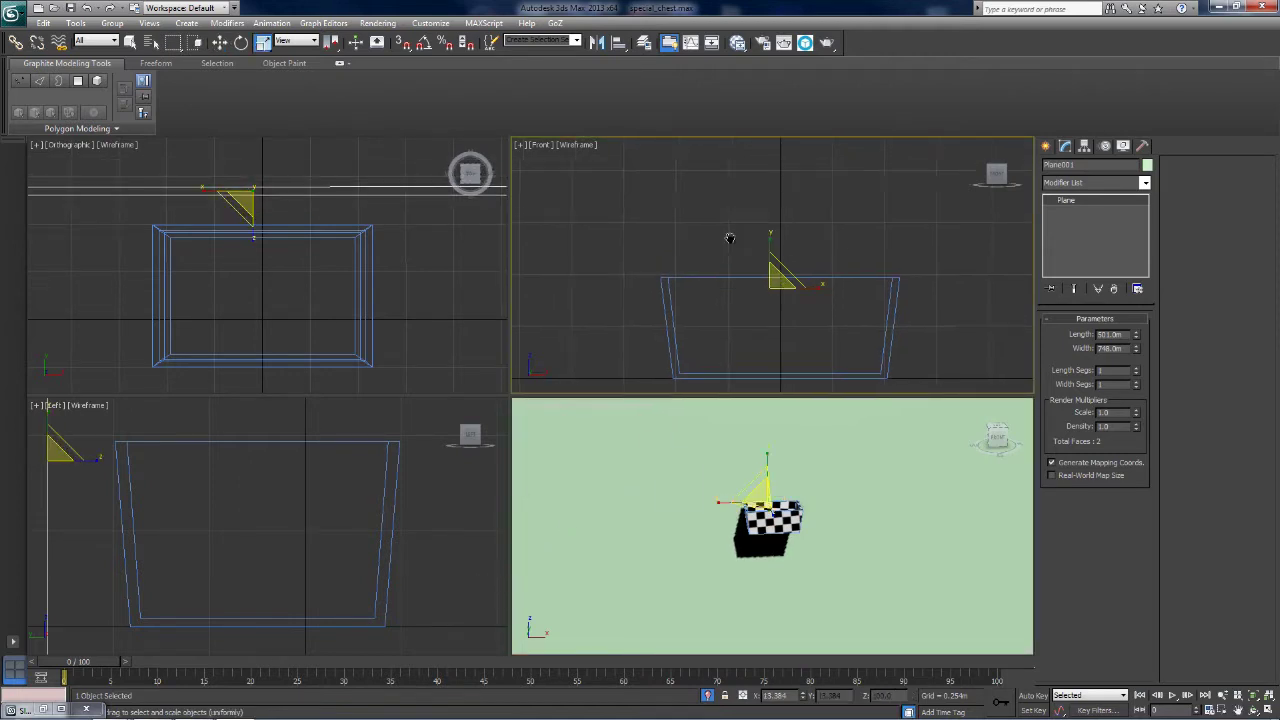
{"action": "left_click_drag", "start_coordinate": [783, 248], "coordinate": [615, 418]}
{"action": "scroll", "coordinate": [783, 260], "scroll_direction": "up", "scroll_amount": 5}
{"action": "scroll", "coordinate": [783, 265], "scroll_direction": "up", "scroll_amount": 2}
{"action": "left_click_drag", "start_coordinate": [783, 262], "coordinate": [616, 399]}
{"action": "scroll", "coordinate": [771, 268], "scroll_direction": "up", "scroll_amount": 7}
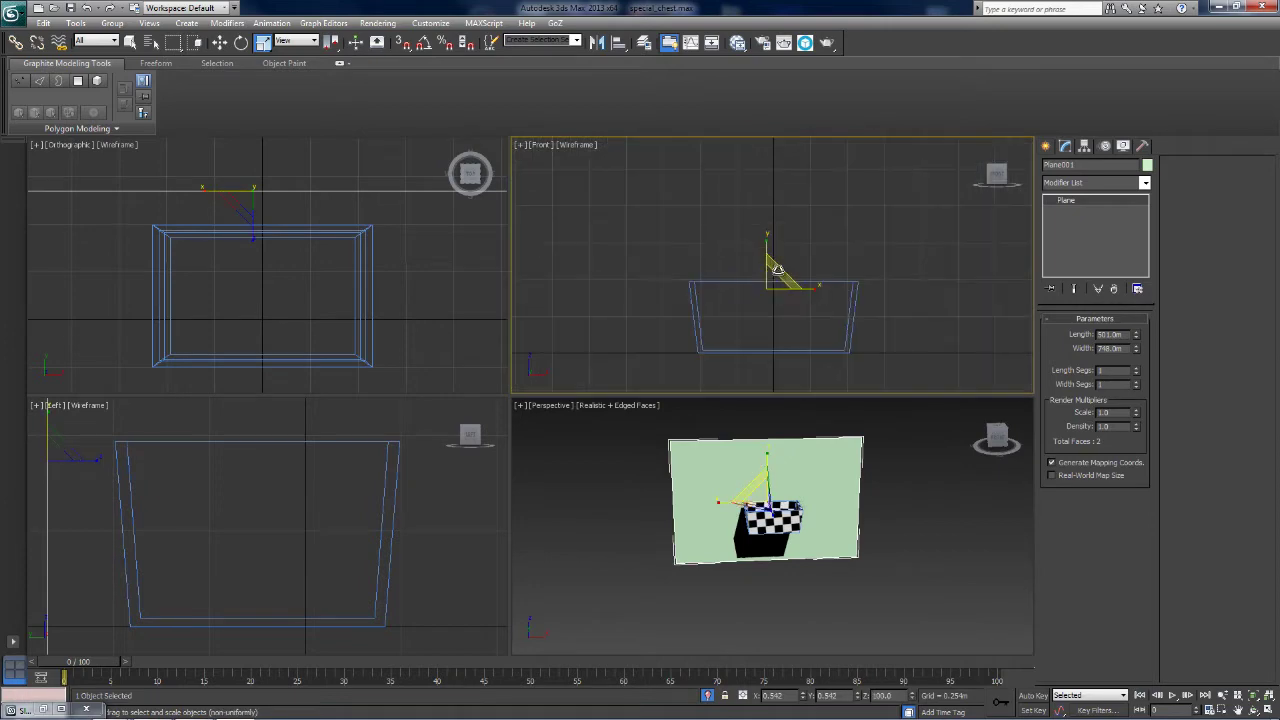
{"action": "left_click_drag", "start_coordinate": [776, 270], "coordinate": [771, 273]}
{"action": "right_click", "coordinate": [771, 273]}
{"action": "left_click", "coordinate": [700, 262]}
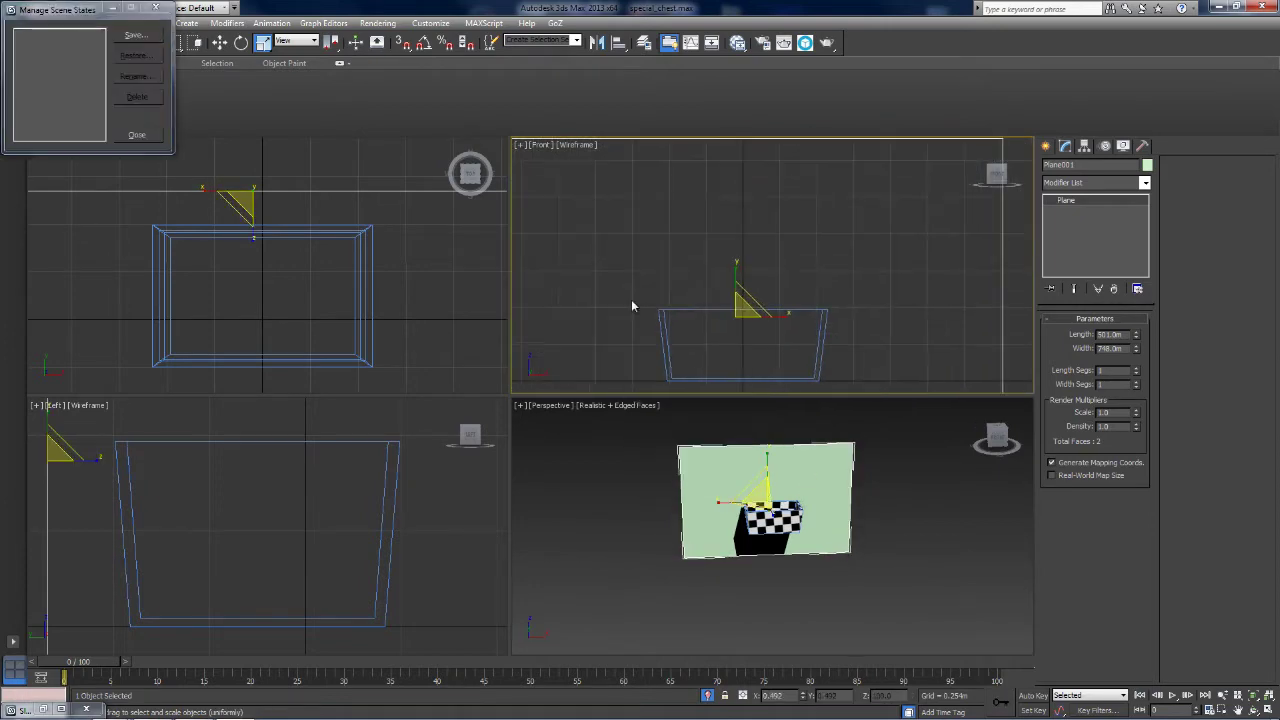
Assign the bitmap material Material #3 to the plane.
{"action": "key", "text": "m"}
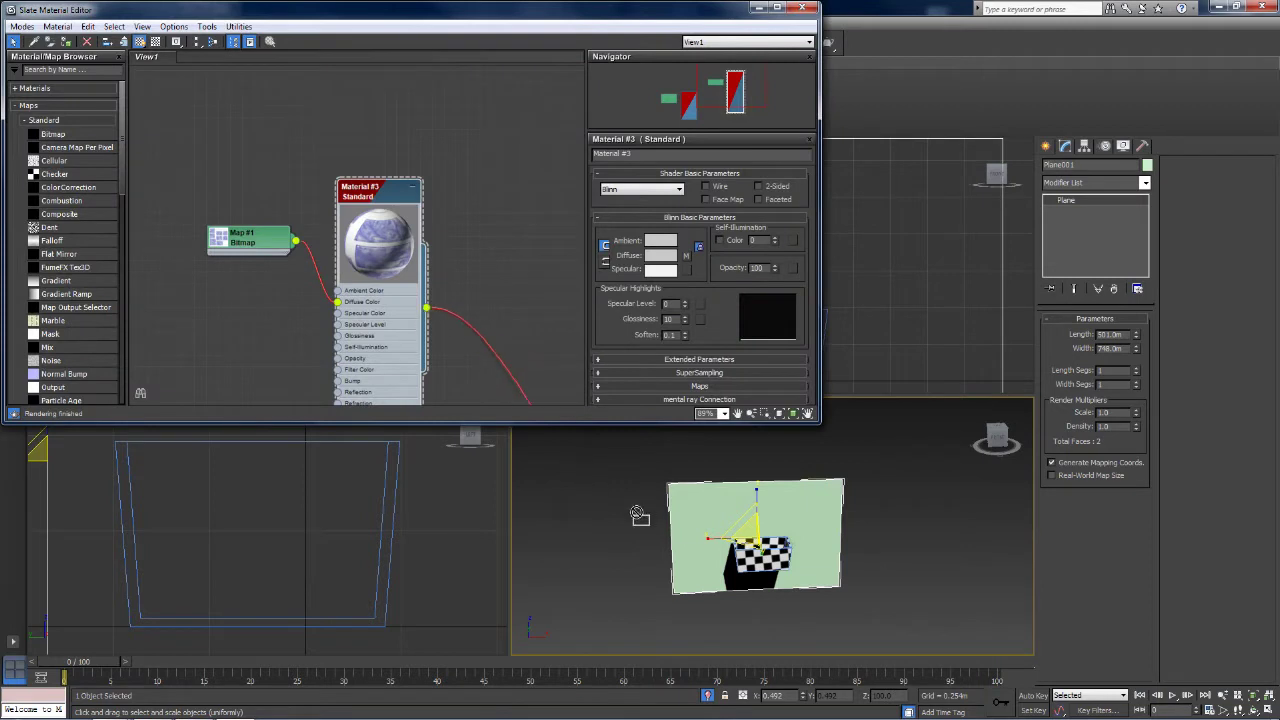
{"action": "left_click_drag", "start_coordinate": [640, 515], "coordinate": [688, 517]}
{"action": "scroll", "coordinate": [673, 551], "scroll_direction": "up", "scroll_amount": 4}
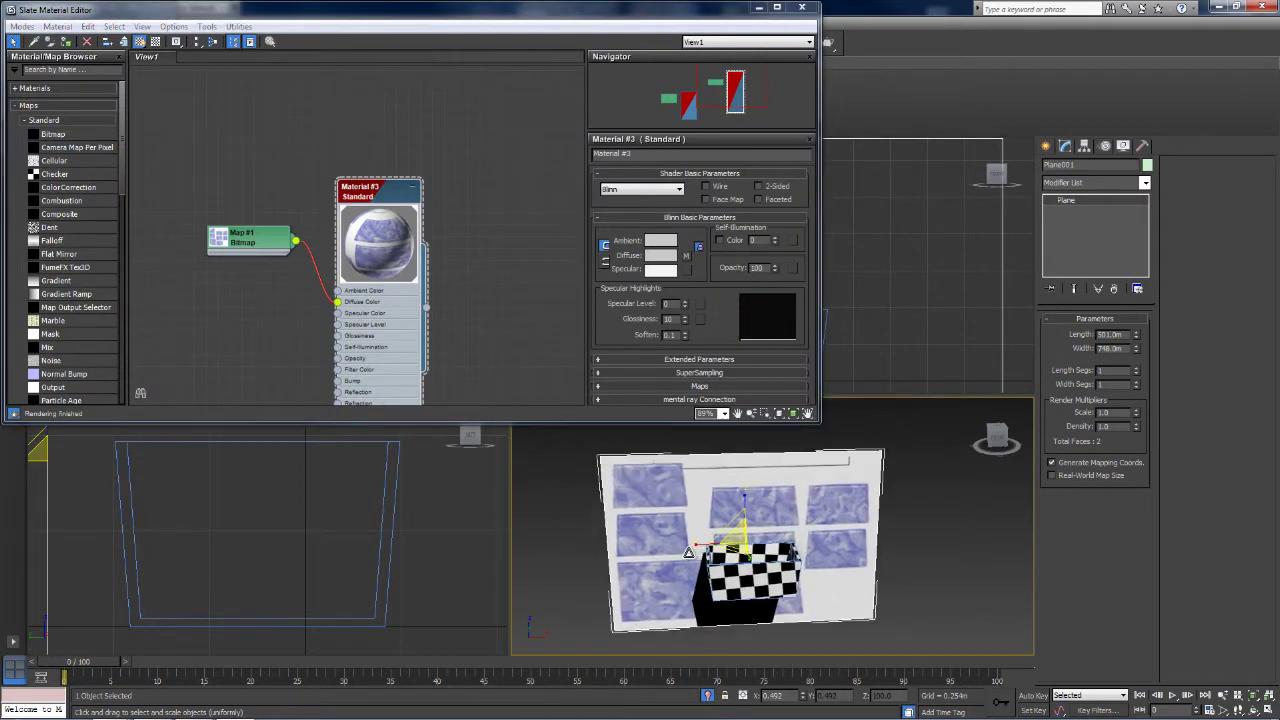
Put the material editor away and rotate the plane 180 degrees in the Front view with Angle Snap on.
{"action": "key", "text": "e"}
{"action": "left_click_drag", "start_coordinate": [706, 545], "coordinate": [1147, 547]}
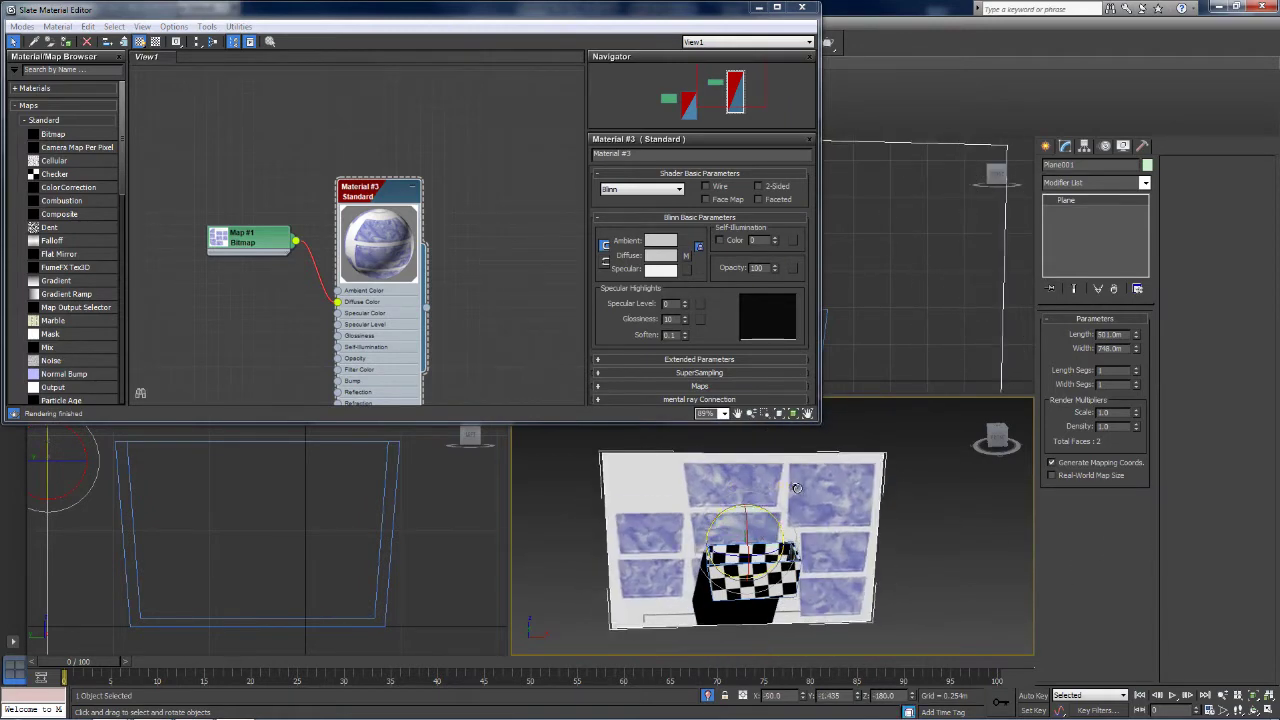
{"action": "left_click", "coordinate": [758, 7]}
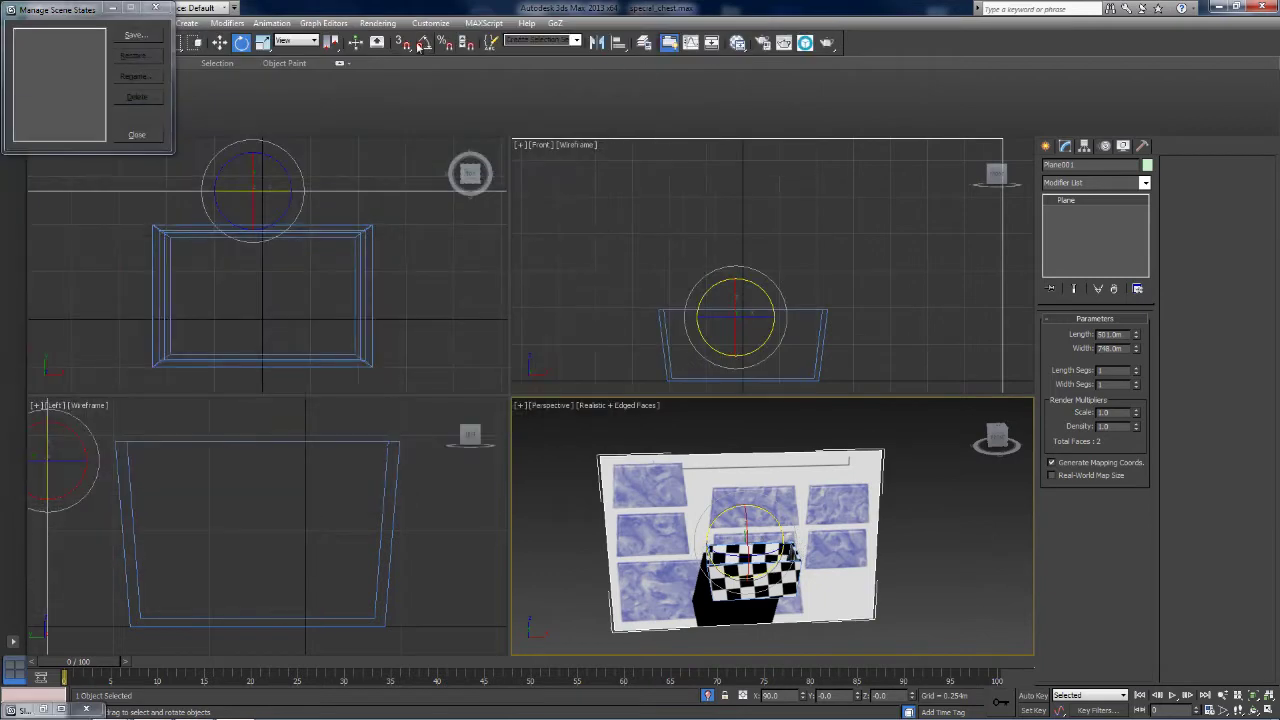
{"action": "middle_click_drag", "start_coordinate": [729, 322], "coordinate": [760, 290]}
{"action": "left_click_drag", "start_coordinate": [746, 251], "coordinate": [937, 274]}
{"action": "left_click", "coordinate": [803, 467]}
Set the Front view to Realistic shading and turn off its shadows.
{"action": "scroll", "coordinate": [803, 467], "scroll_direction": "up", "scroll_amount": 3}
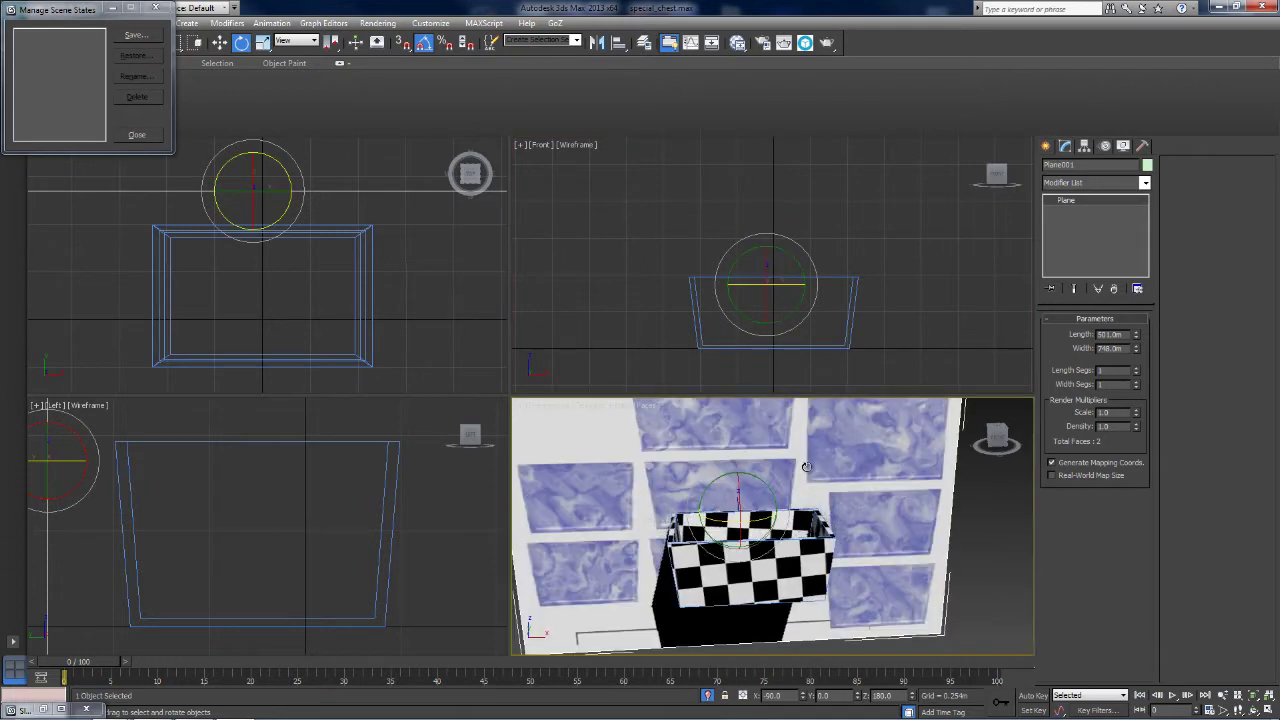
{"action": "scroll", "coordinate": [806, 467], "scroll_direction": "down", "scroll_amount": 3}
{"action": "scroll", "coordinate": [749, 472], "scroll_direction": "up", "scroll_amount": 2}
{"action": "middle_click_drag", "start_coordinate": [670, 420], "coordinate": [719, 490]}
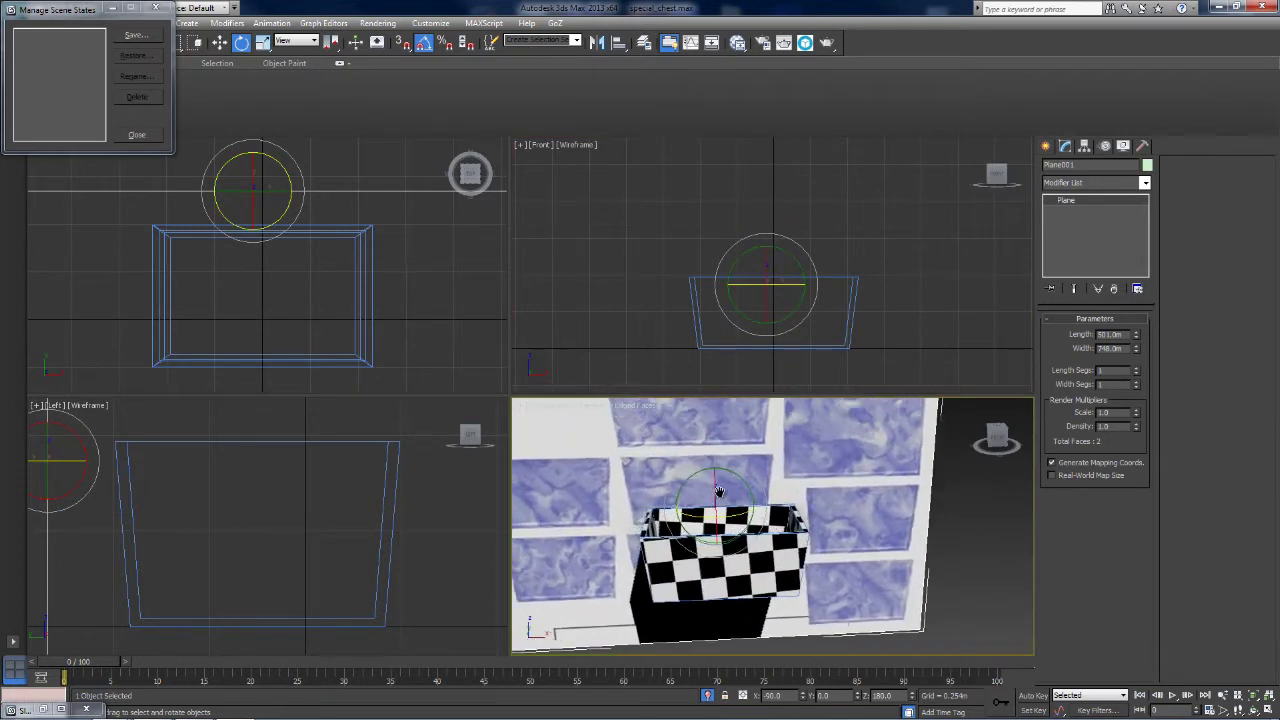
{"action": "middle_click_drag", "start_coordinate": [667, 350], "coordinate": [685, 322]}
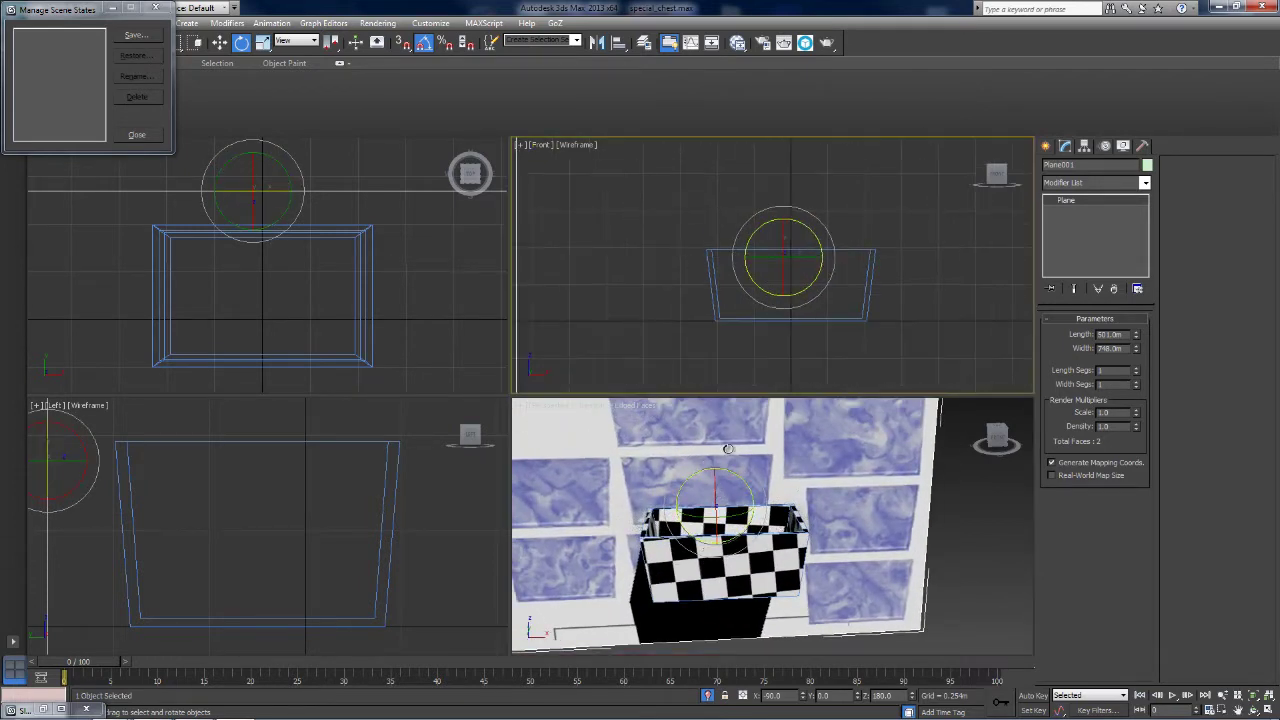
{"action": "left_click", "coordinate": [569, 148]}
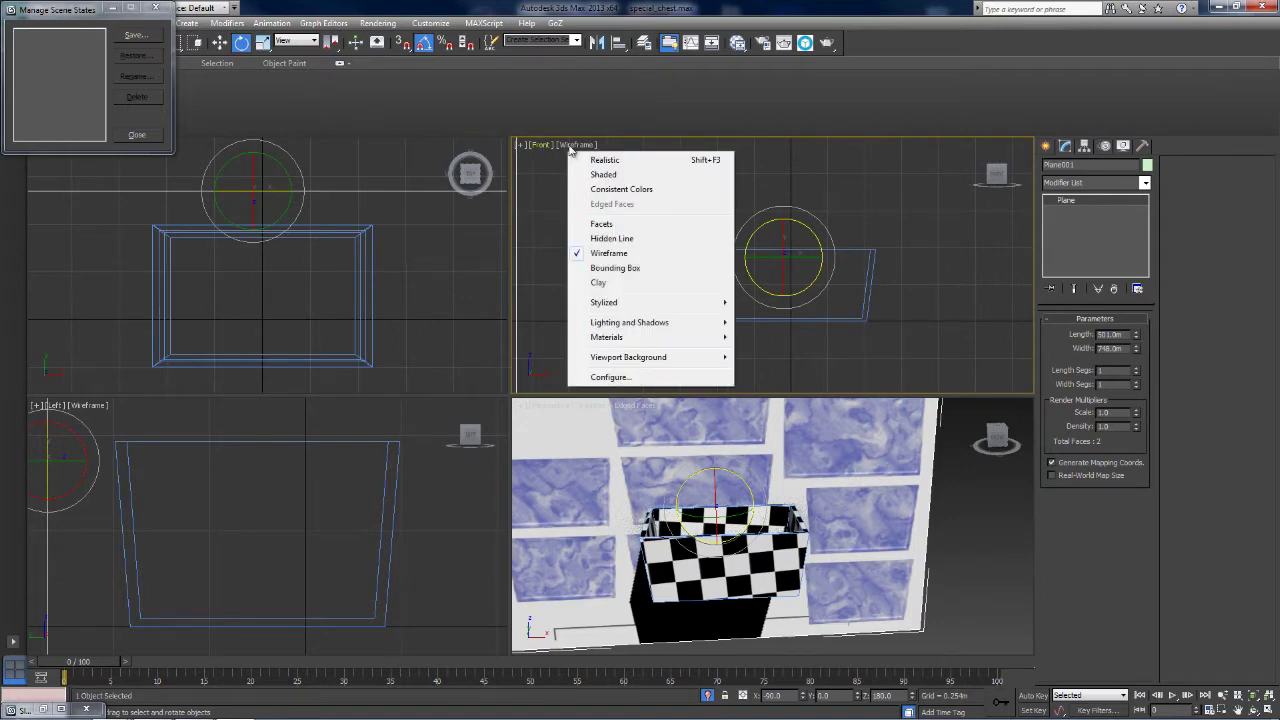
{"action": "left_click", "coordinate": [604, 168]}
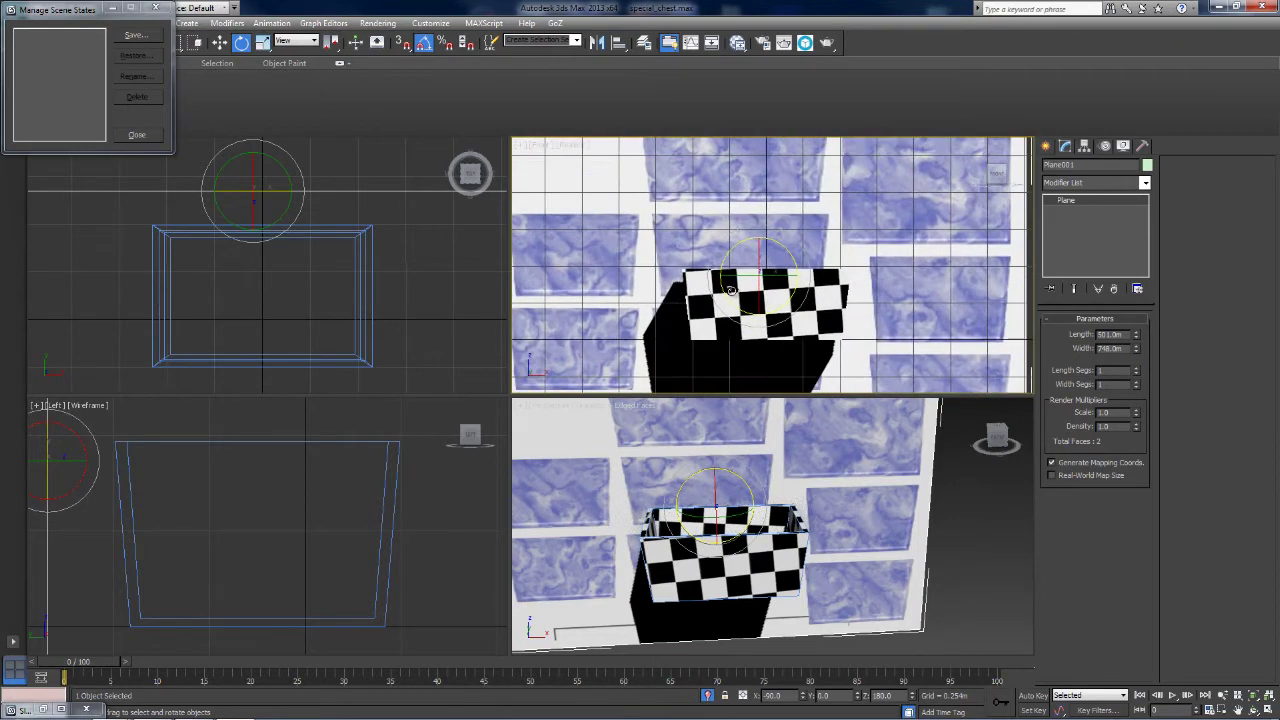
{"action": "left_click", "coordinate": [572, 148]}
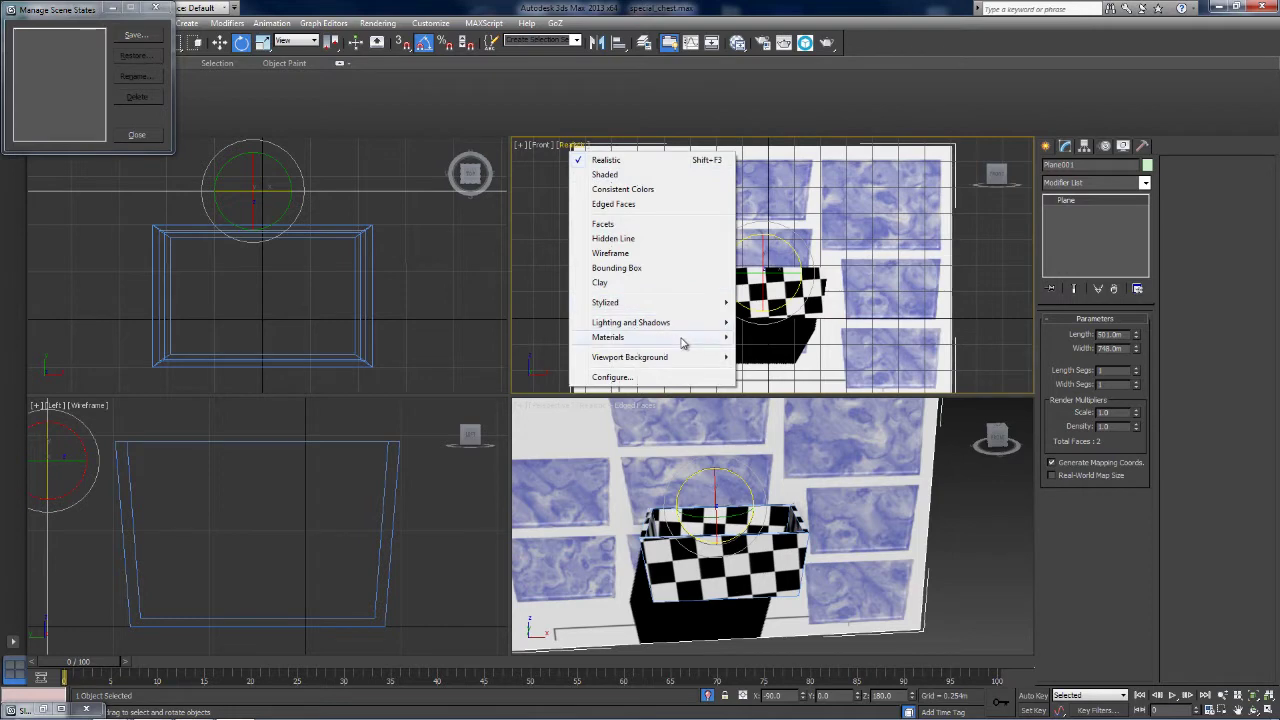
{"action": "mouse_move", "coordinate": [690, 324]}
{"action": "left_click", "coordinate": [771, 373]}
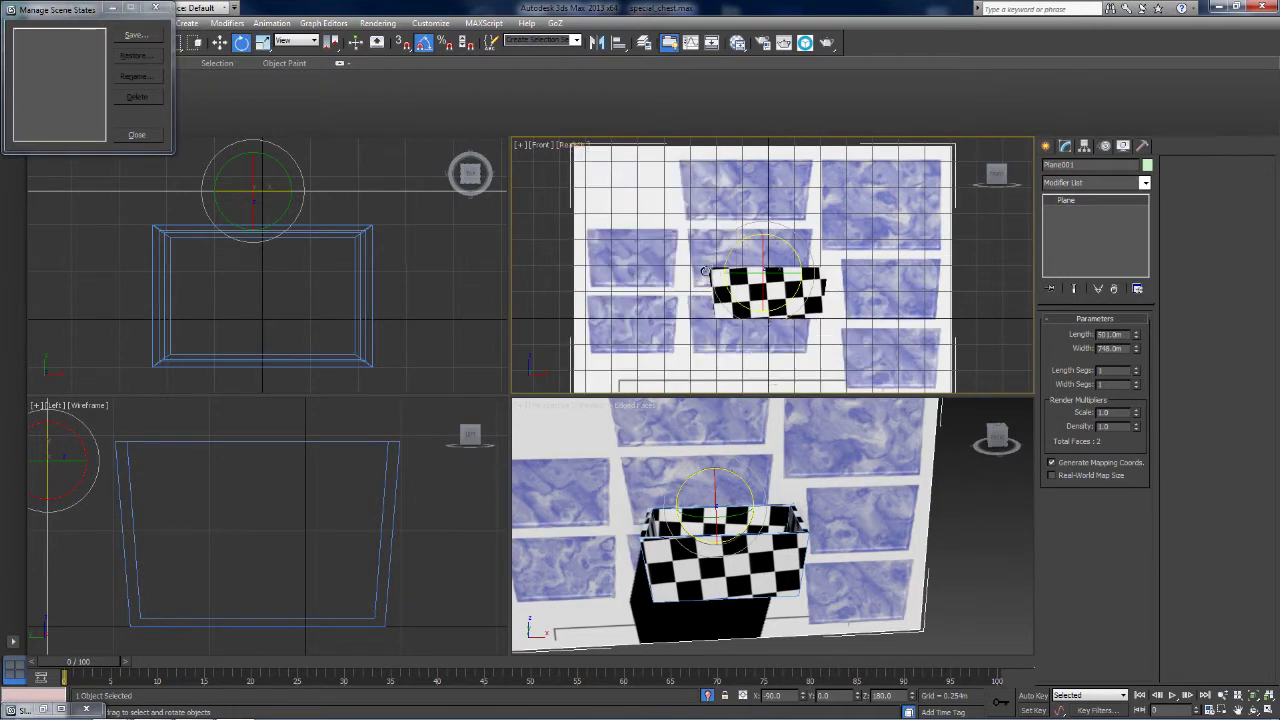
Select the chest and make it see-through.
{"action": "middle_click_drag", "start_coordinate": [707, 271], "coordinate": [664, 273]}
{"action": "left_click", "coordinate": [664, 273]}
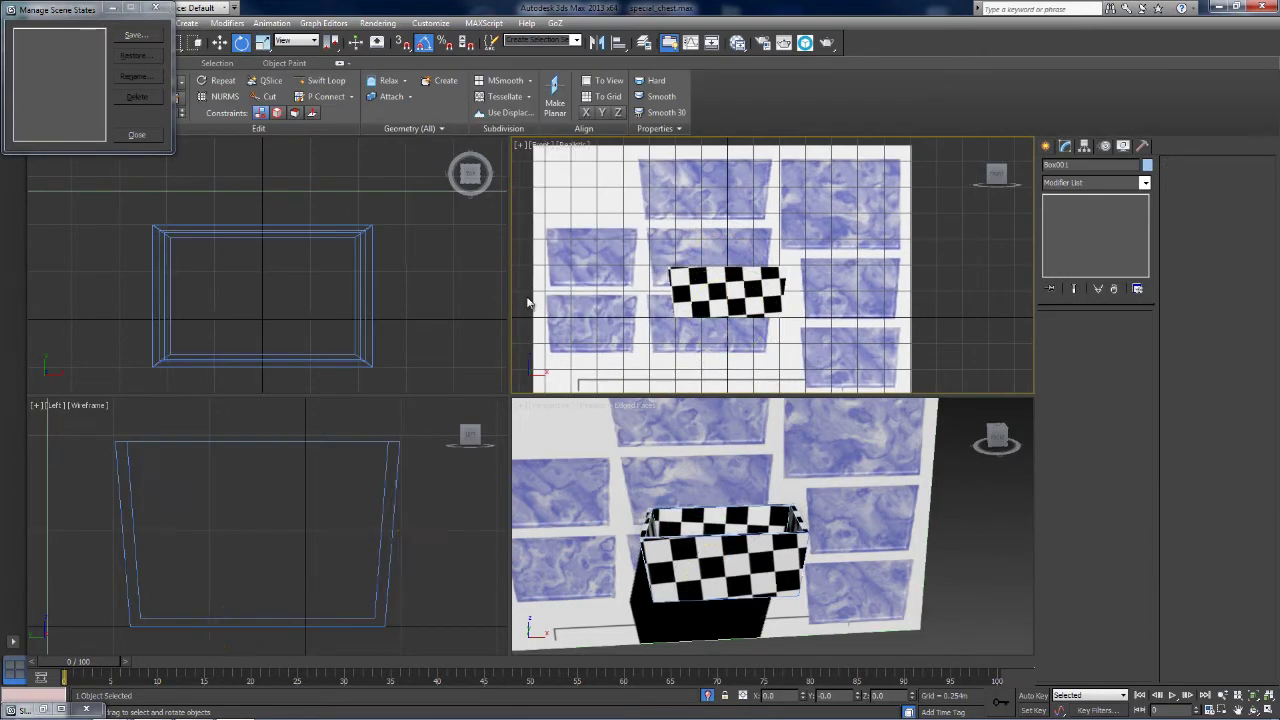
{"action": "key", "text": "alt+x"}
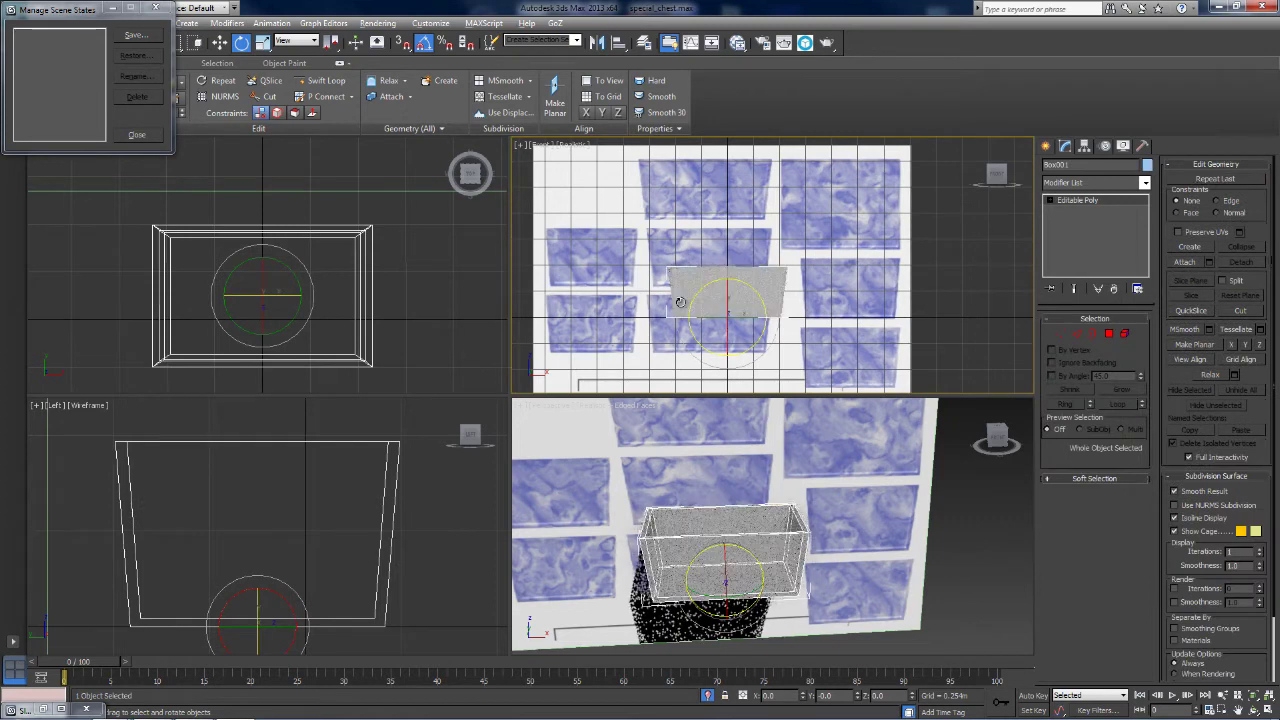
Clone the chest along X to a position beside the plane, at about X 3.0 m.
{"action": "middle_click_drag", "start_coordinate": [707, 340], "coordinate": [697, 335]}
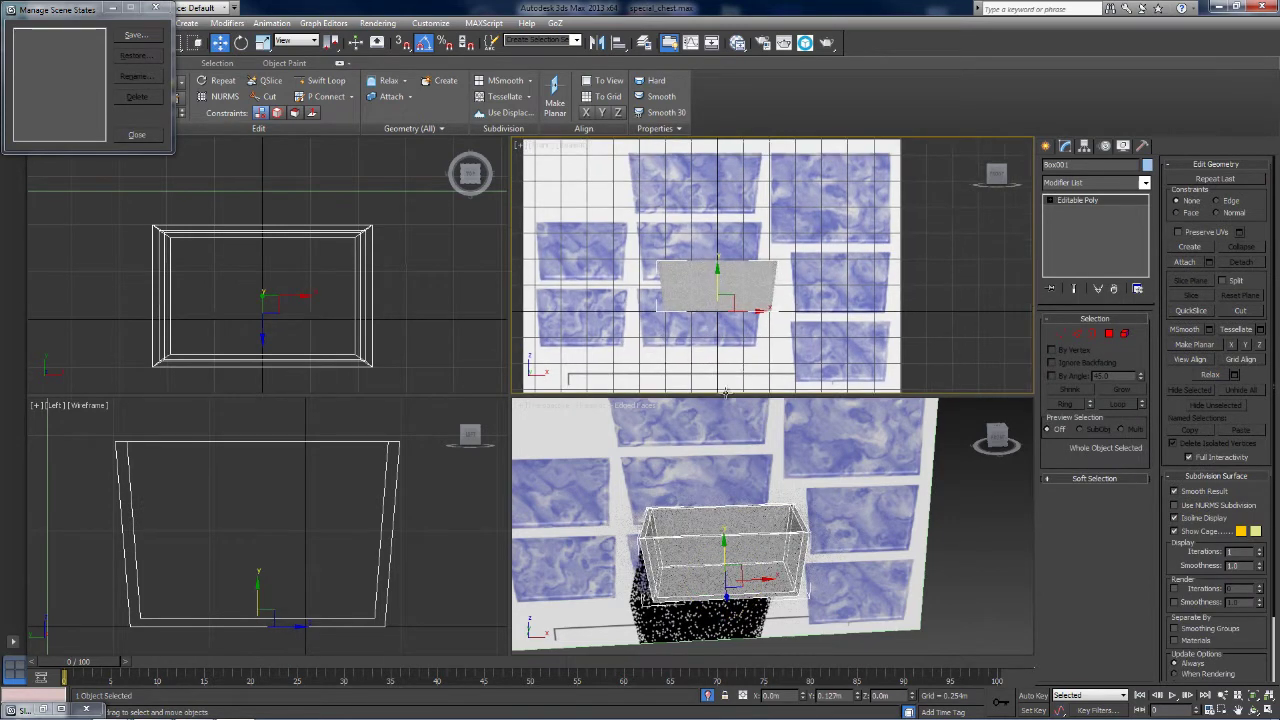
{"action": "middle_click_drag", "start_coordinate": [760, 559], "coordinate": [760, 541]}
{"action": "left_click_drag", "start_coordinate": [762, 560], "coordinate": [1030, 560], "text": "shift"}
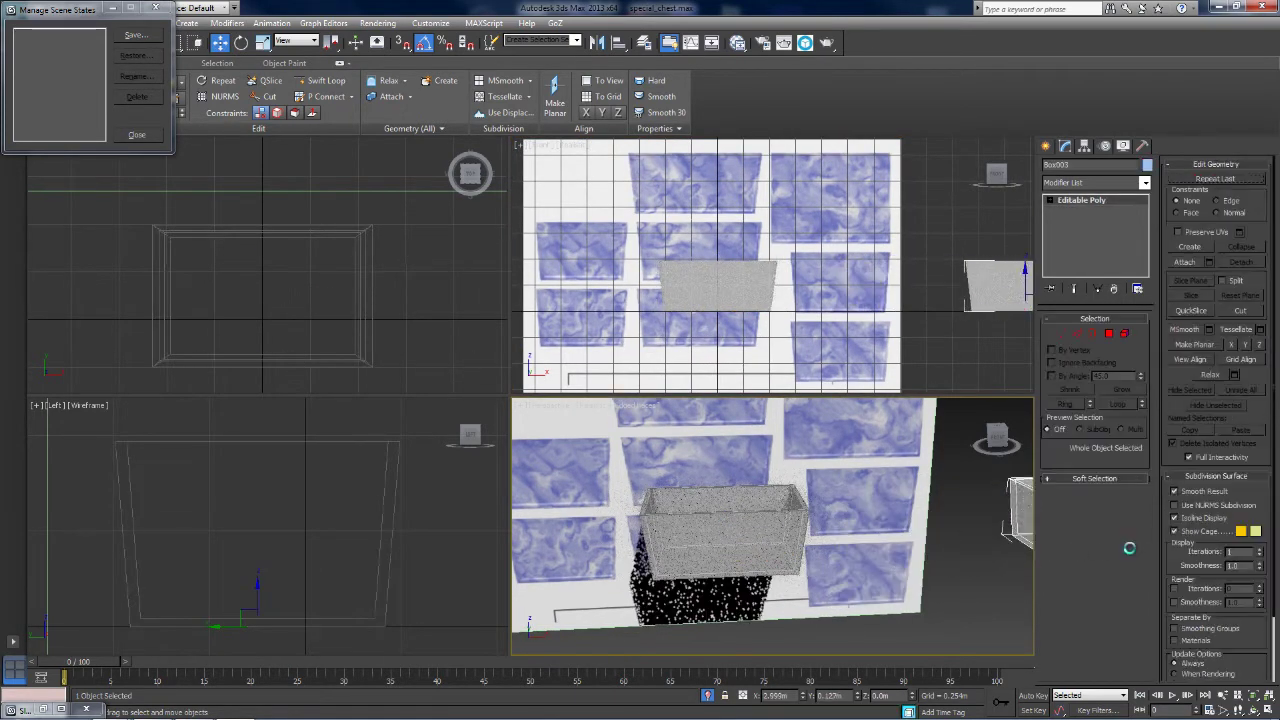
{"action": "key", "text": "Return"}
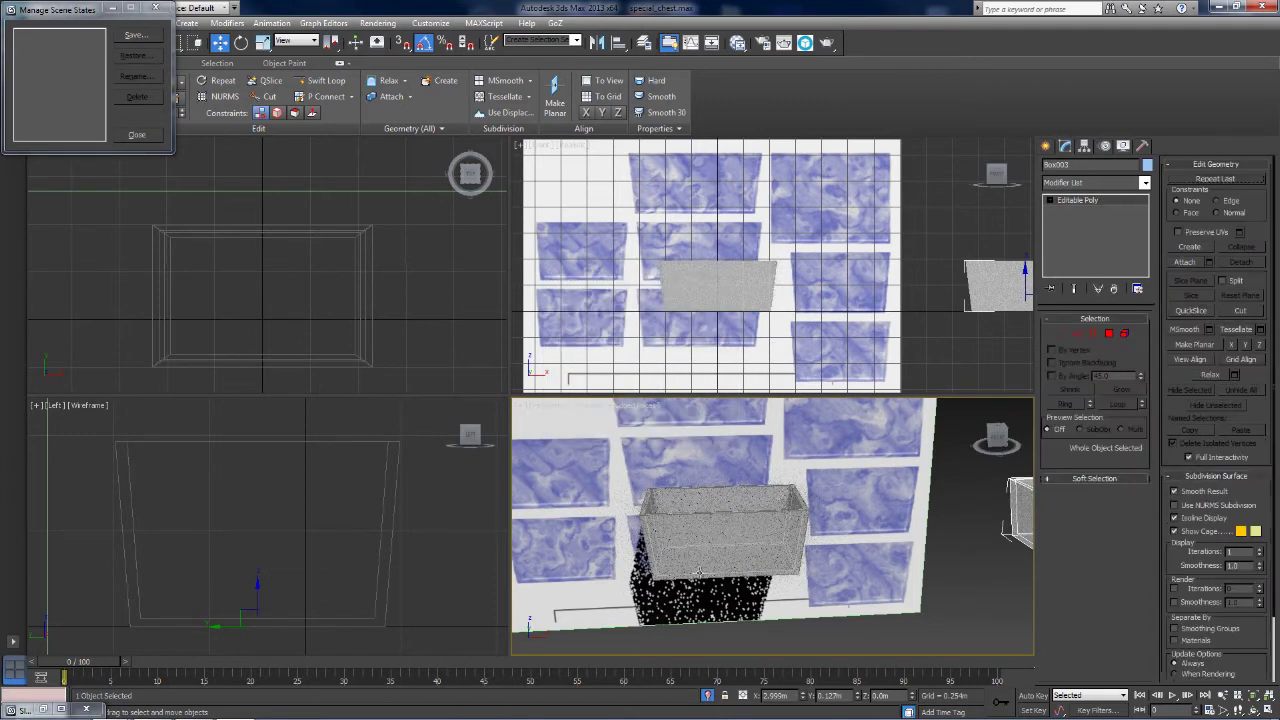
Rename the chest copy as chest_body_uv and the original chest as chest_body_projection.
{"action": "left_click", "coordinate": [990, 574]}
{"action": "middle_click_drag", "start_coordinate": [1020, 520], "coordinate": [889, 512]}
{"action": "left_click", "coordinate": [889, 512]}
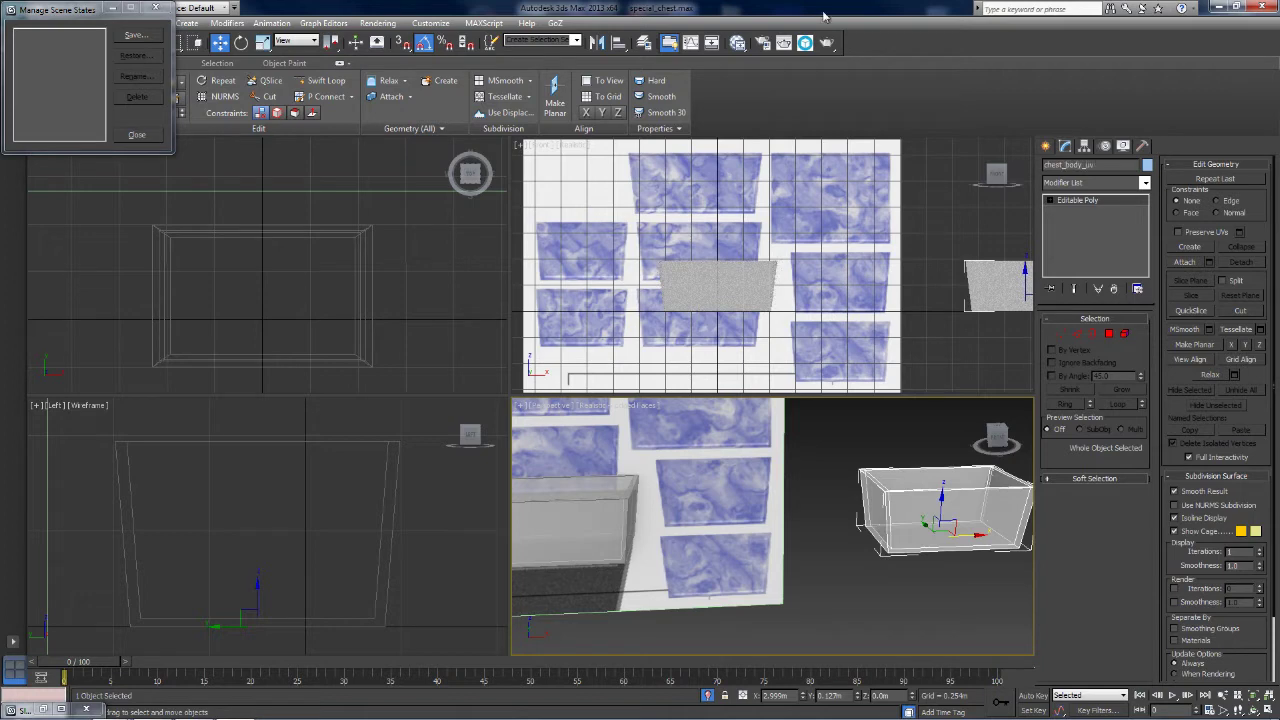
{"action": "middle_click_drag", "start_coordinate": [735, 517], "coordinate": [940, 522]}
{"action": "left_click", "coordinate": [872, 518]}
{"action": "left_click_drag", "start_coordinate": [1072, 164], "coordinate": [1038, 160]}
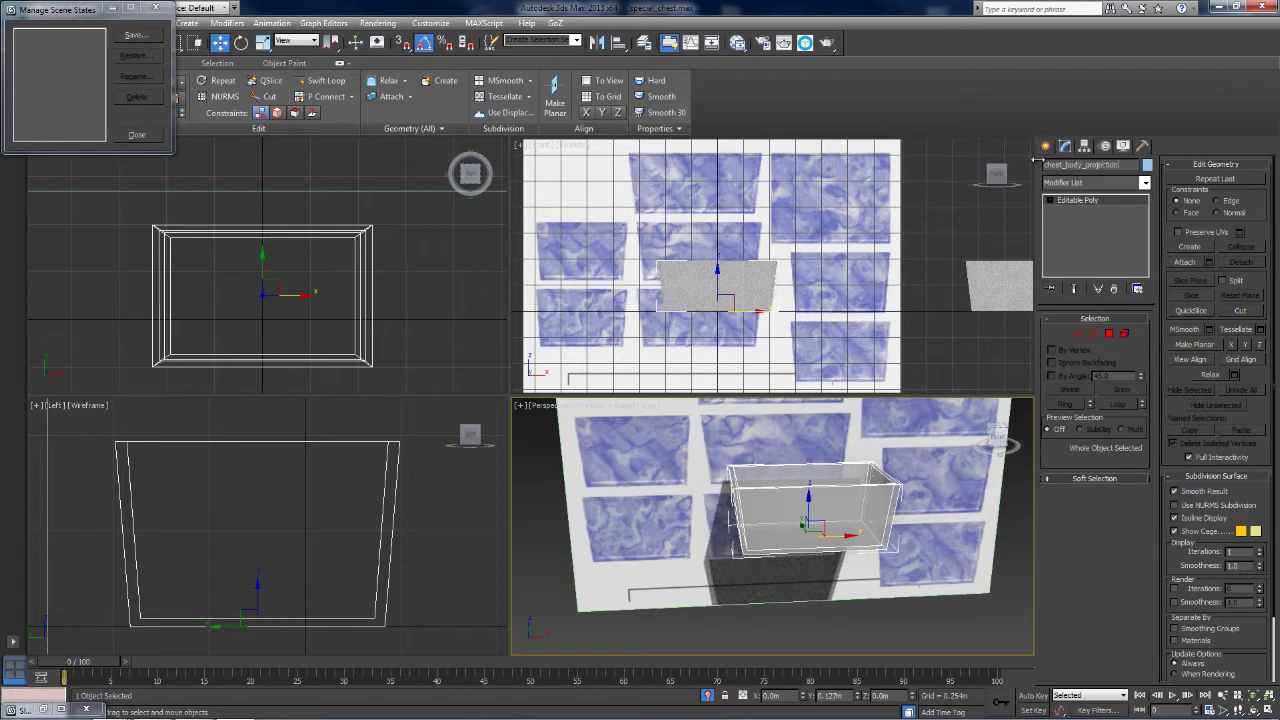
Scale the plane down and align its top-centre panel behind the original chest, at about X 0.147 m and Z -0.438 m.
{"action": "middle_click_drag", "start_coordinate": [646, 442], "coordinate": [632, 486]}
{"action": "left_click", "coordinate": [636, 484]}
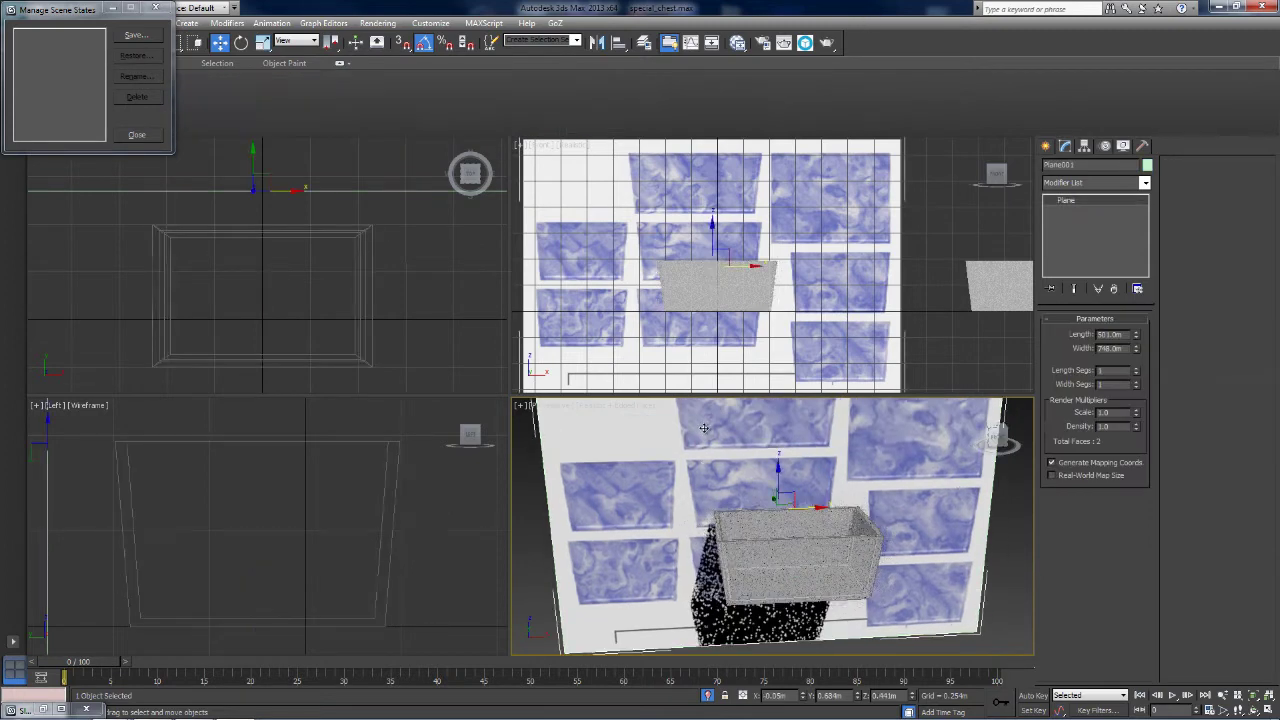
{"action": "mouse_move", "coordinate": [701, 254]}
{"action": "middle_mouse_down"}
{"action": "mouse_move", "coordinate": [699, 279]}
{"action": "mouse_move", "coordinate": [710, 267]}
{"action": "middle_mouse_up"}
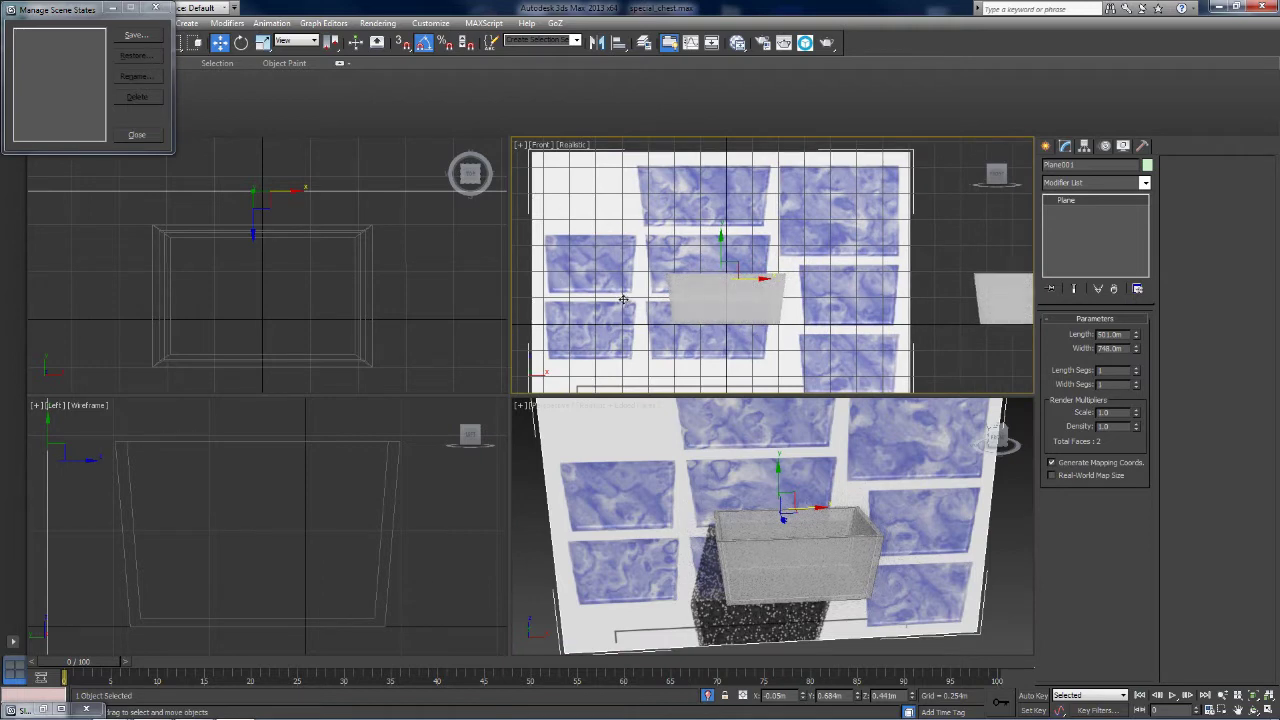
{"action": "left_click_drag", "start_coordinate": [732, 266], "coordinate": [725, 347]}
{"action": "key", "text": "r"}
{"action": "key", "text": "w"}
{"action": "scroll", "coordinate": [702, 277], "scroll_direction": "up", "scroll_amount": 4}
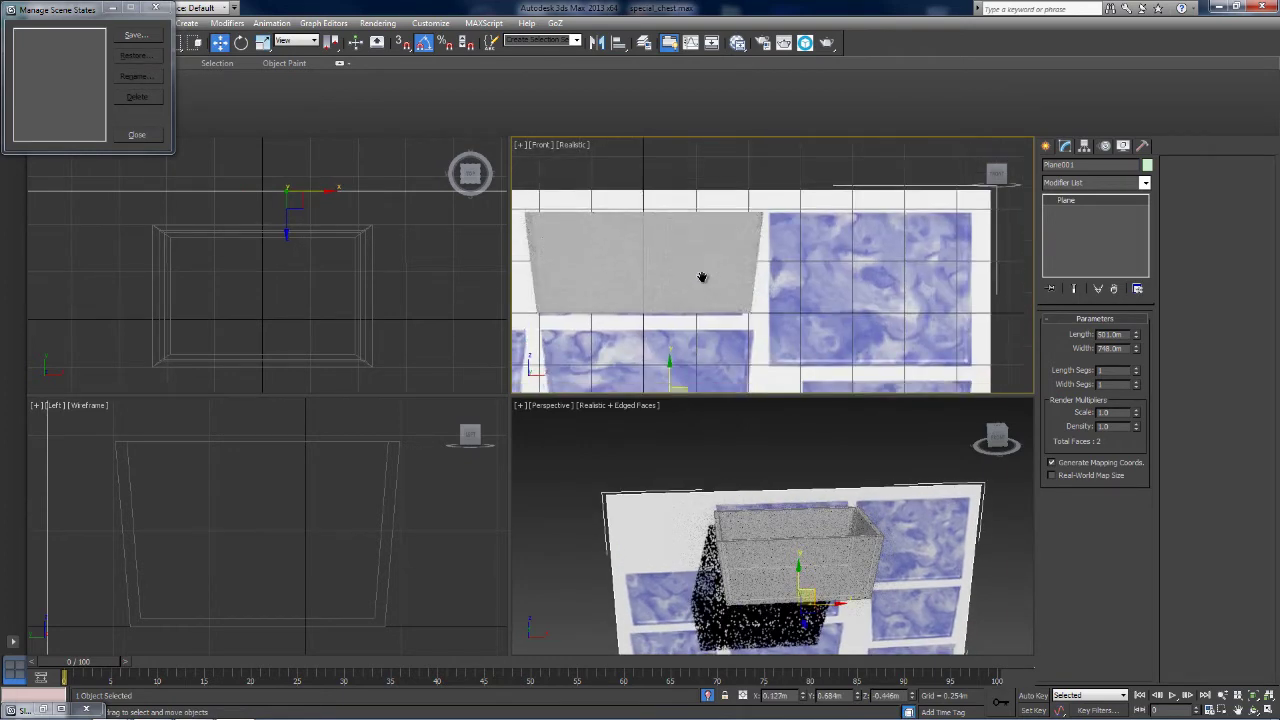
{"action": "middle_click_drag", "start_coordinate": [702, 277], "coordinate": [708, 258]}
{"action": "left_click_drag", "start_coordinate": [677, 342], "coordinate": [684, 337]}
Move the plane up to align its centre panel behind the chest, at about X 0.106 m and Z 0.123 m.
{"action": "scroll", "coordinate": [703, 298], "scroll_direction": "down", "scroll_amount": 5}
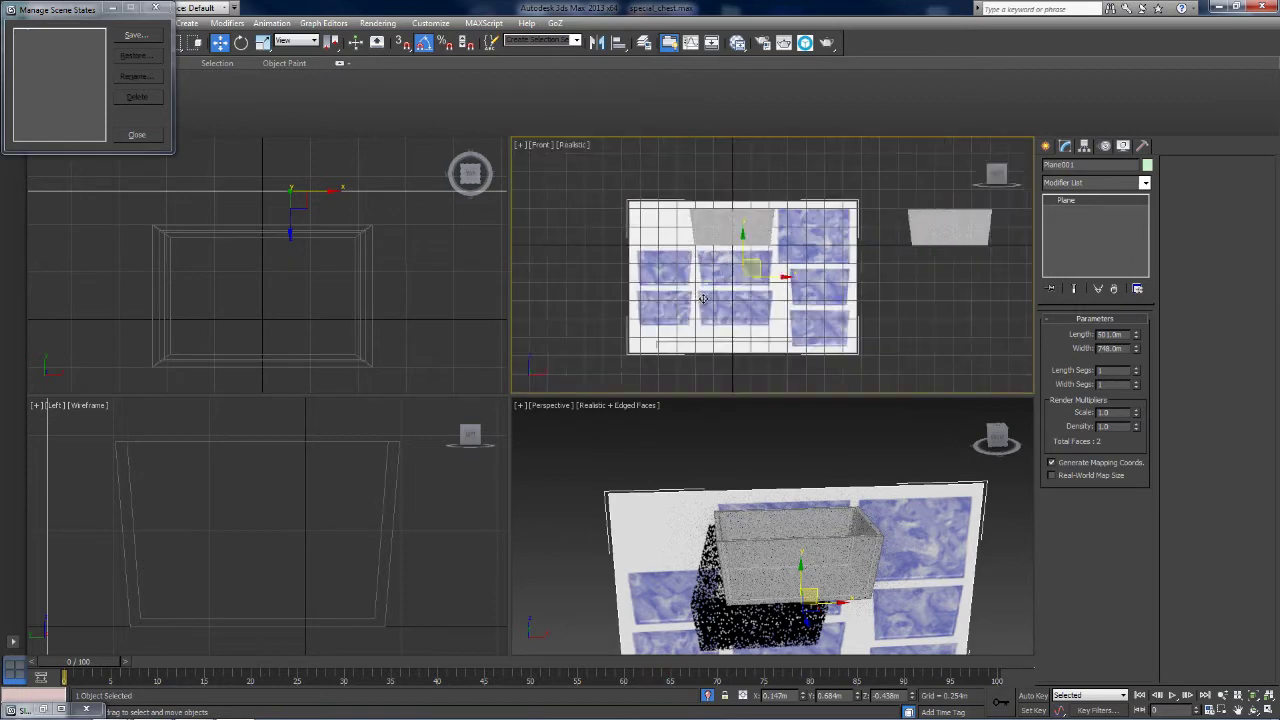
{"action": "scroll", "coordinate": [703, 298], "scroll_direction": "up", "scroll_amount": 4}
{"action": "left_click_drag", "start_coordinate": [735, 275], "coordinate": [720, 195]}
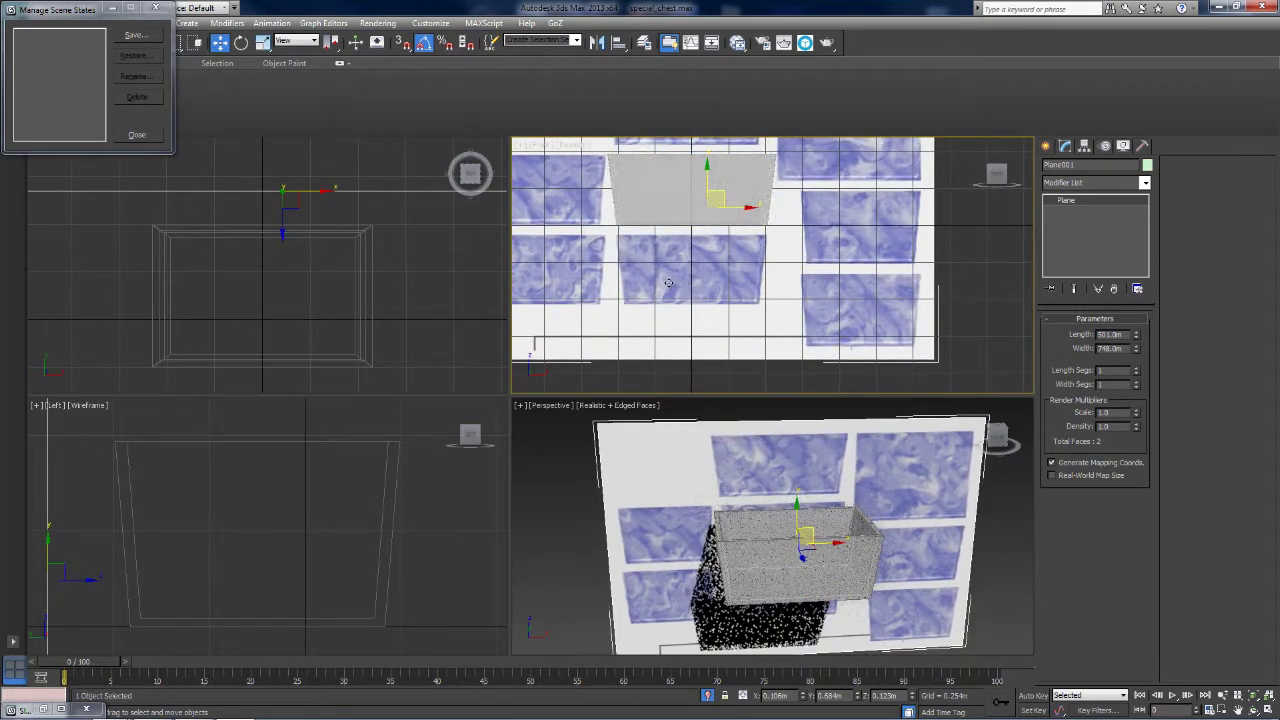
{"action": "middle_click_drag", "start_coordinate": [669, 283], "coordinate": [675, 333]}
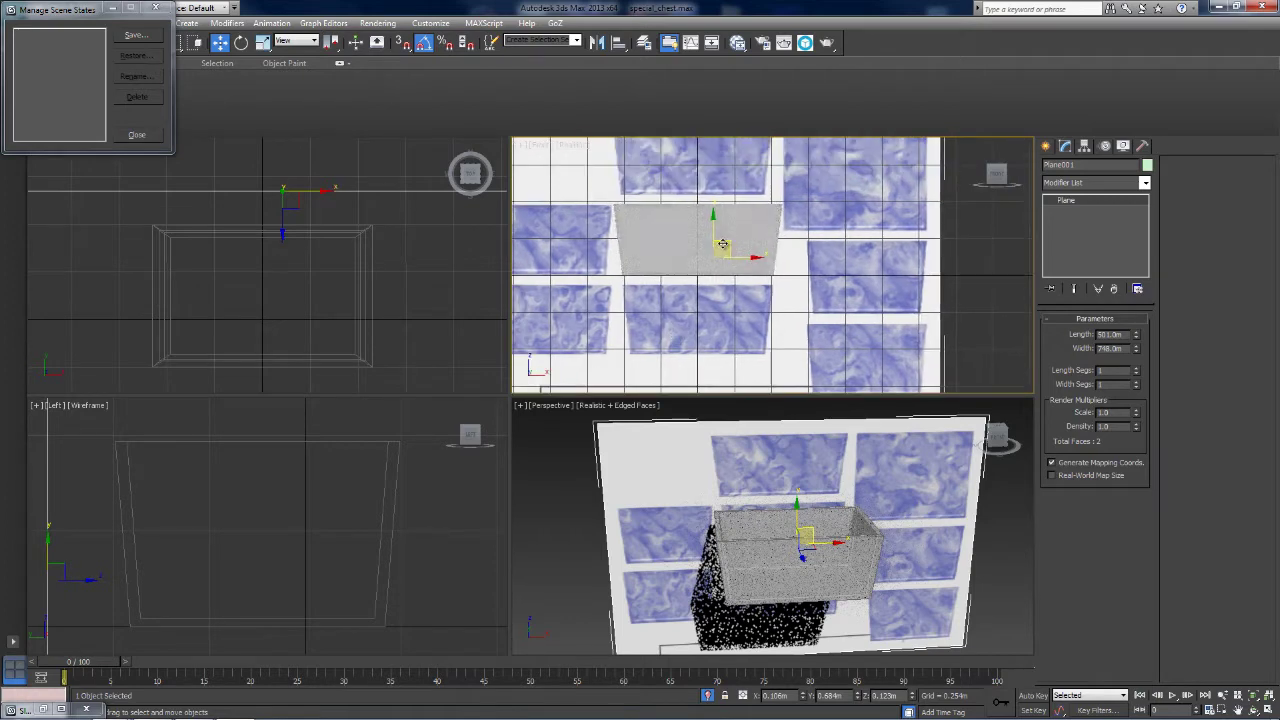
Undo the plane's upward move, scale it slightly up and realign its top-centre panel behind the chest, at about X 0.157 m and Z -0.477 m.
{"action": "key", "text": "ctrl+z"}
{"action": "left_click_drag", "start_coordinate": [721, 327], "coordinate": [730, 327]}
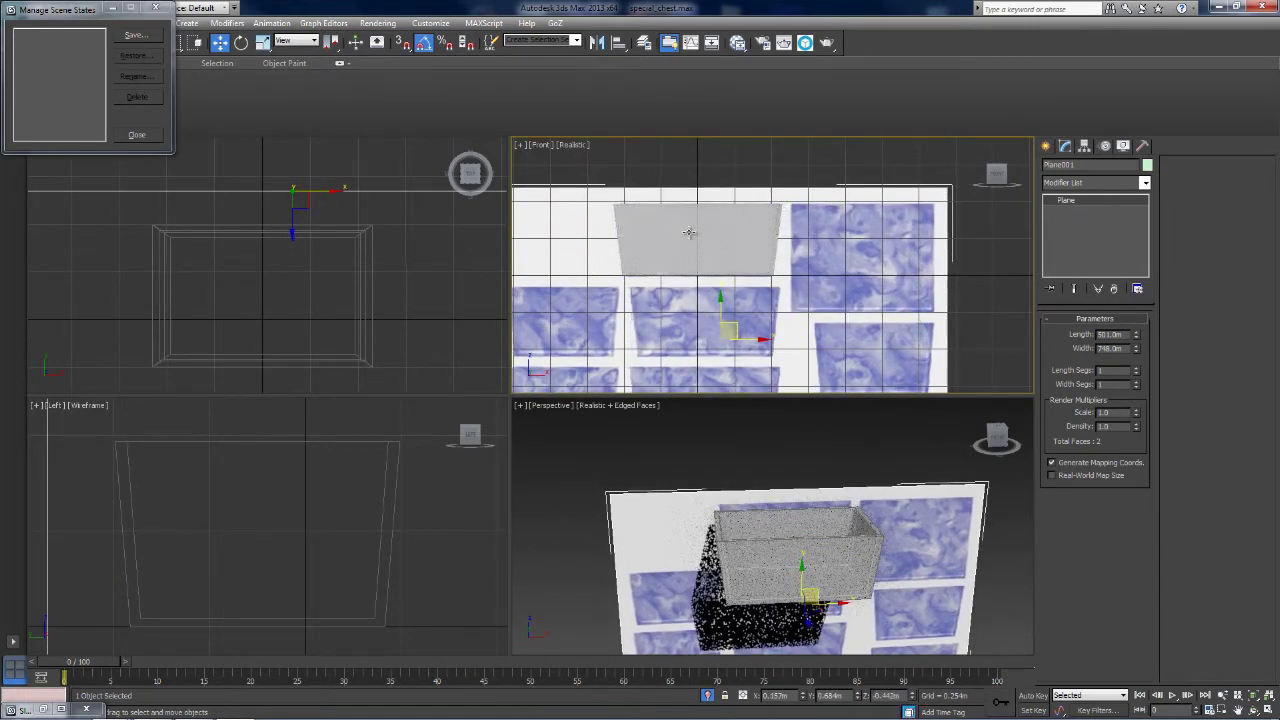
{"action": "key", "text": "r"}
{"action": "mouse_move", "coordinate": [733, 306]}
{"action": "left_mouse_down"}
{"action": "mouse_move", "coordinate": [741, 324]}
{"action": "mouse_move", "coordinate": [720, 309]}
{"action": "left_mouse_up"}
{"action": "key", "text": "w"}
{"action": "left_click", "coordinate": [677, 458]}
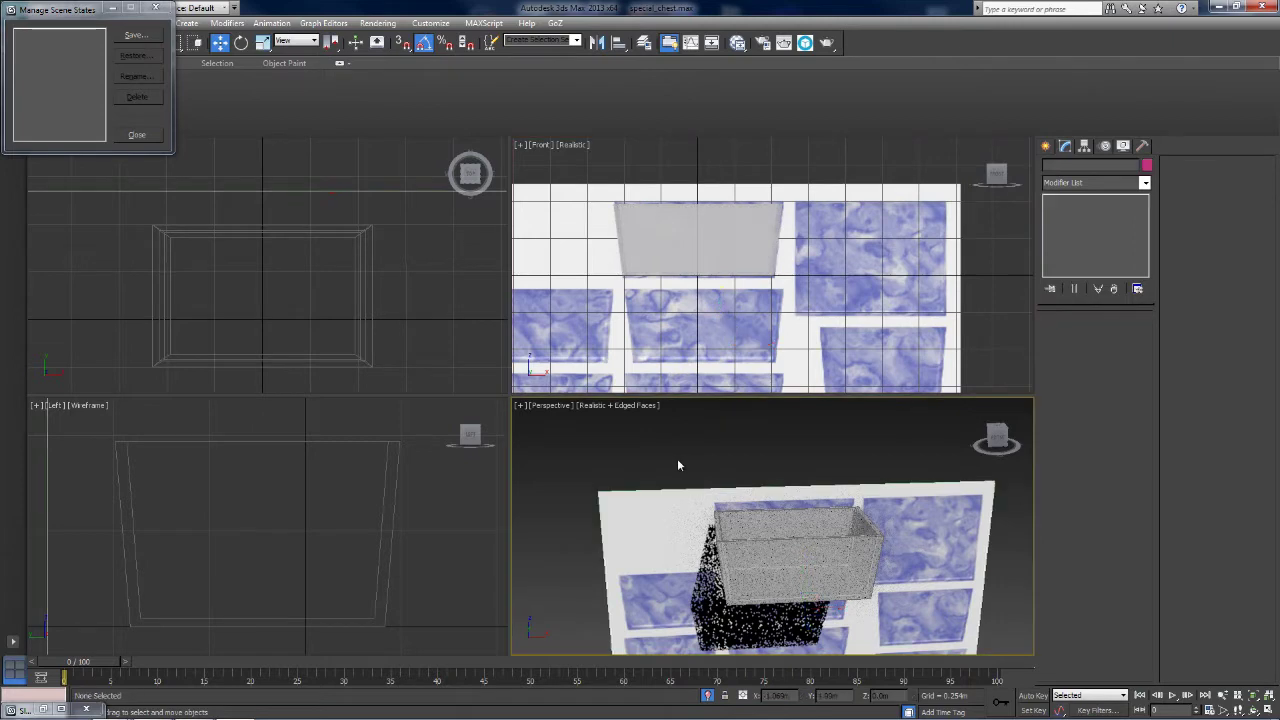
Select the original chest and examine its position relative to the textured plane from several angles.
{"action": "left_click", "coordinate": [787, 540]}
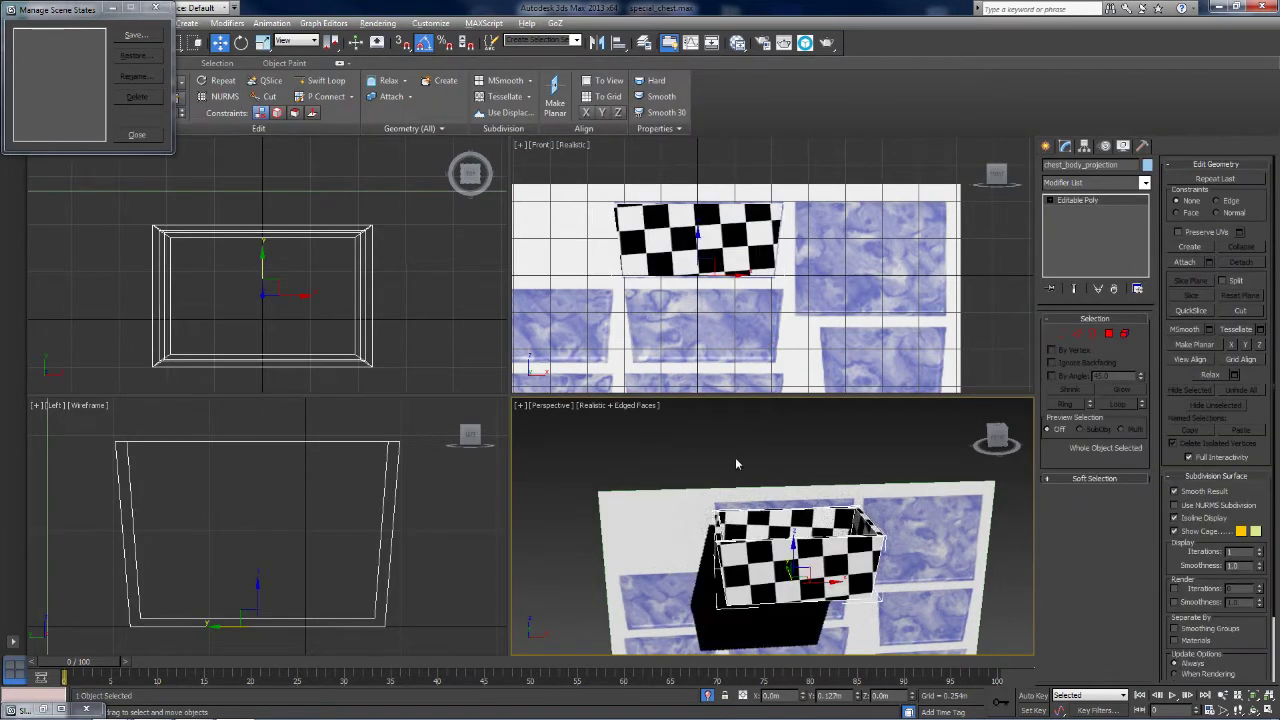
{"action": "middle_click_drag", "start_coordinate": [735, 457], "coordinate": [705, 440], "text": "alt"}
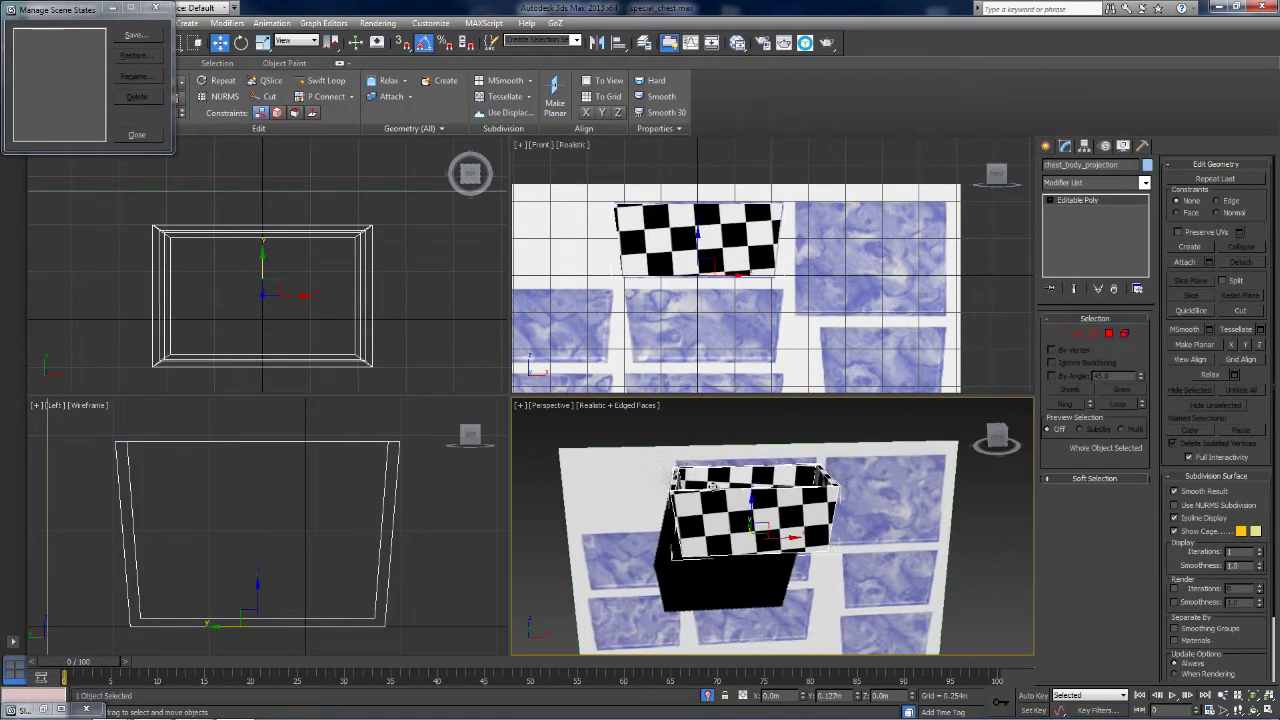
{"action": "middle_click_drag", "start_coordinate": [725, 502], "coordinate": [807, 481], "text": "alt"}
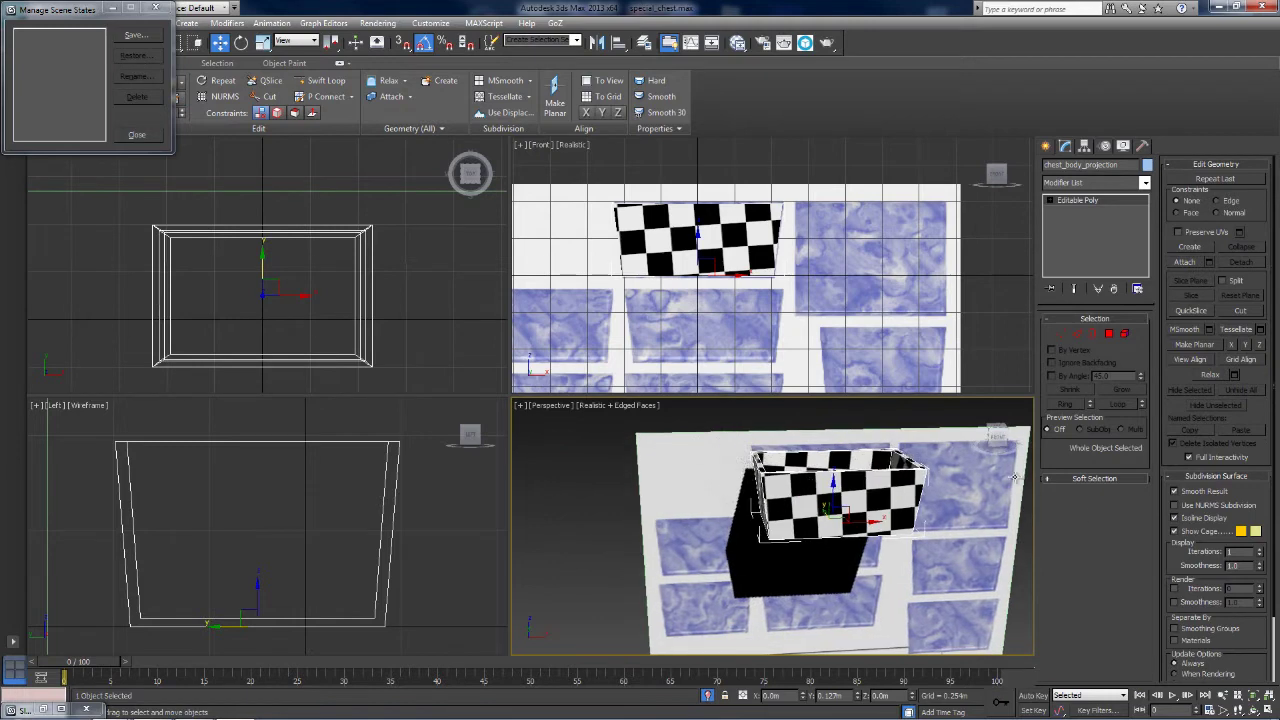
{"action": "middle_click_drag", "start_coordinate": [1014, 476], "coordinate": [1003, 443], "text": "alt"}
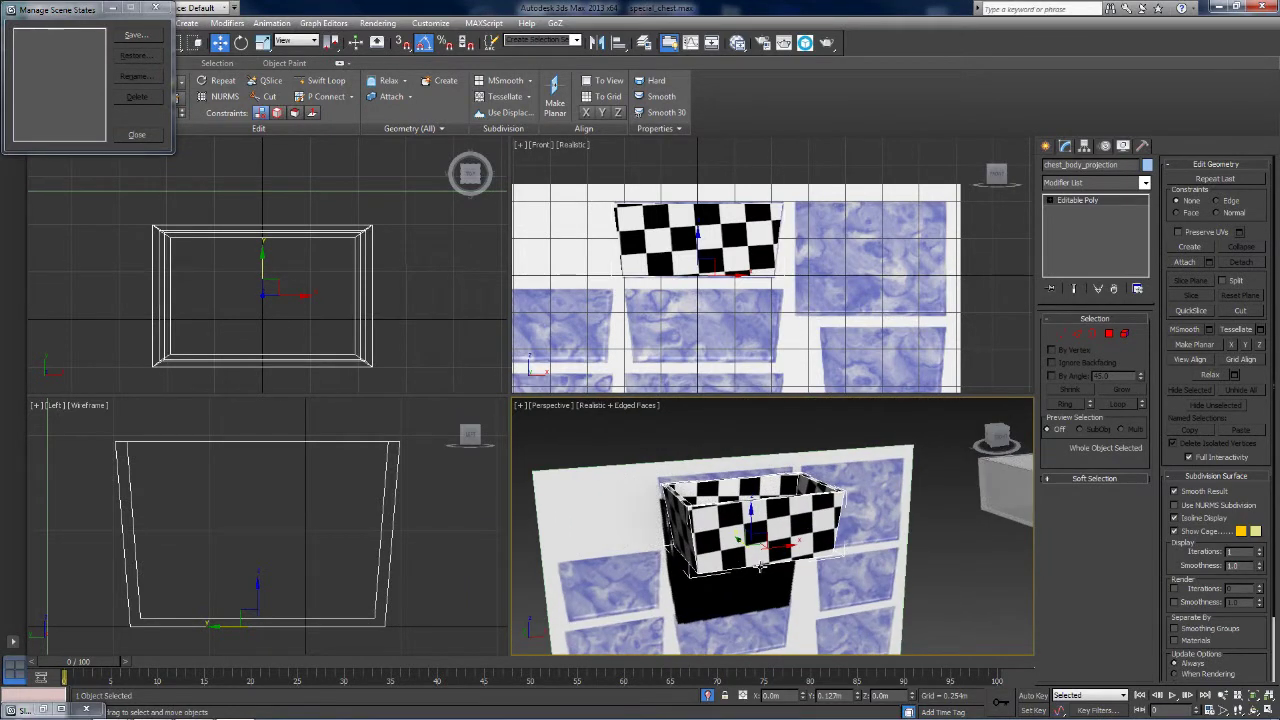
{"action": "scroll", "coordinate": [739, 508], "scroll_direction": "up", "scroll_amount": 5}
{"action": "scroll", "coordinate": [739, 508], "scroll_direction": "down", "scroll_amount": 5}
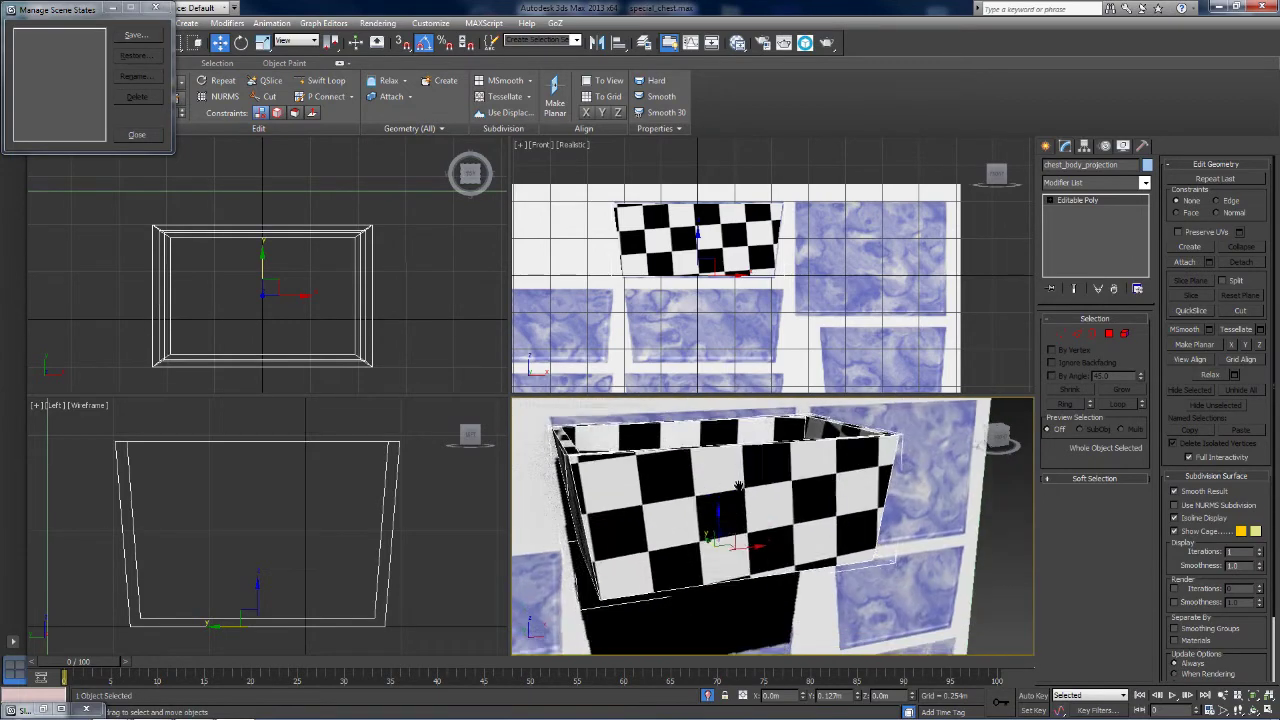
{"action": "left_click", "coordinate": [1000, 433]}
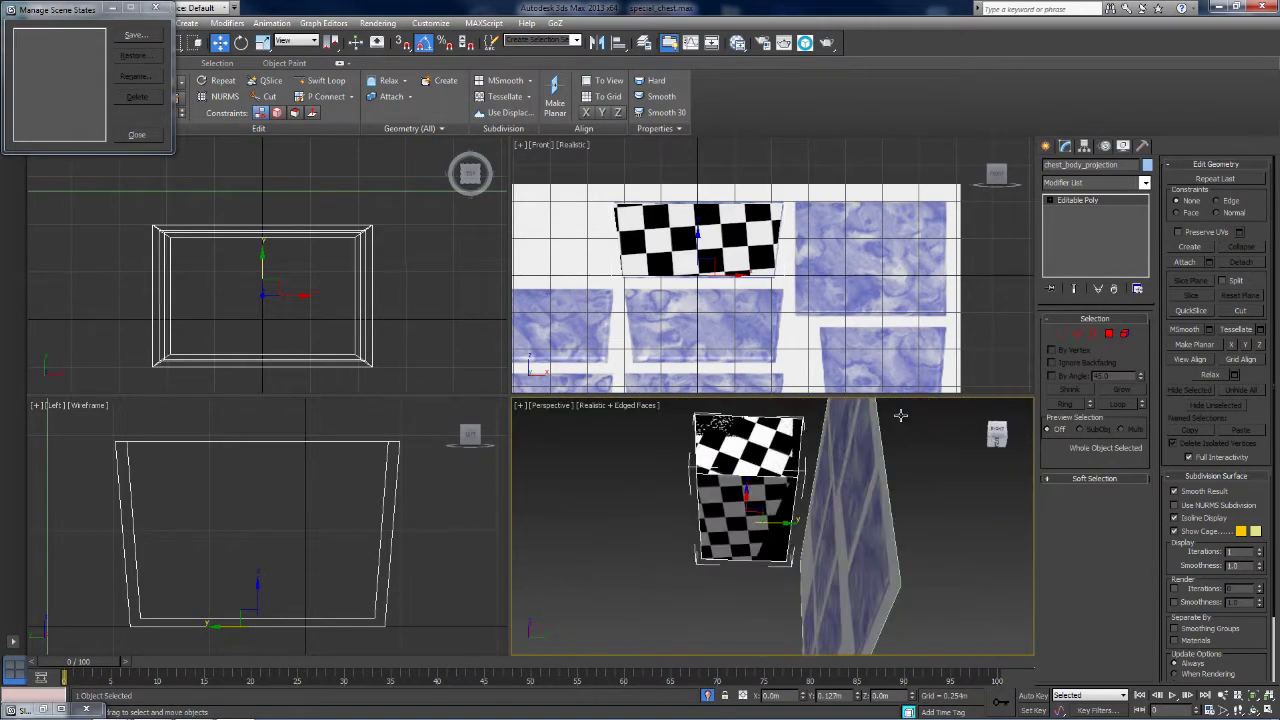
{"action": "left_click_drag", "start_coordinate": [875, 436], "coordinate": [935, 478]}
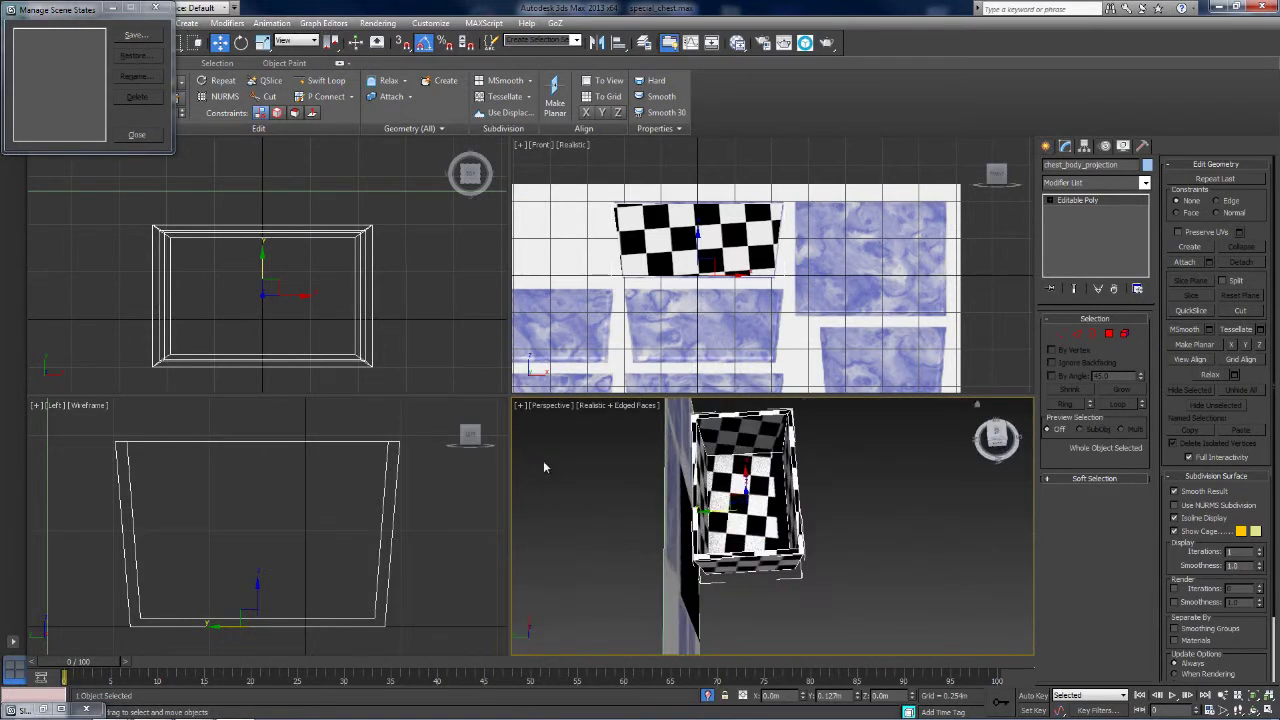
{"action": "left_click_drag", "start_coordinate": [960, 437], "coordinate": [997, 453]}
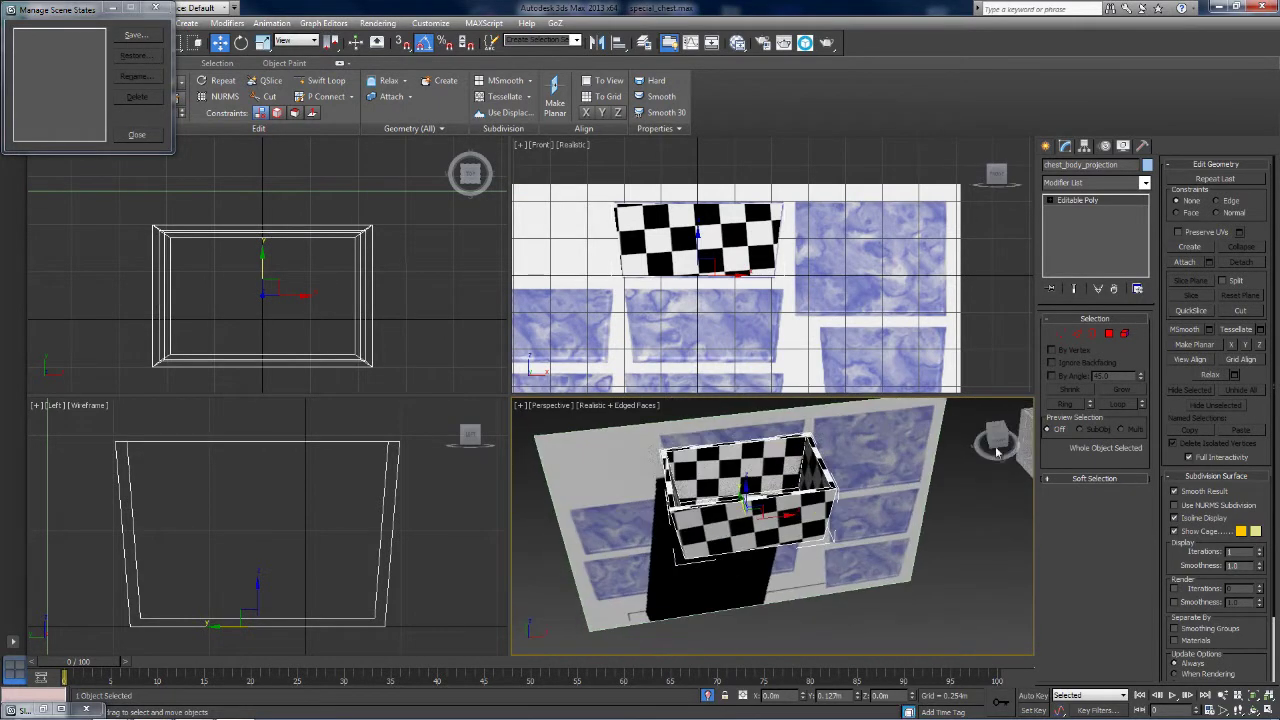
{"action": "left_click", "coordinate": [670, 438]}
{"action": "left_click", "coordinate": [708, 496]}
{"action": "key", "text": "1"}
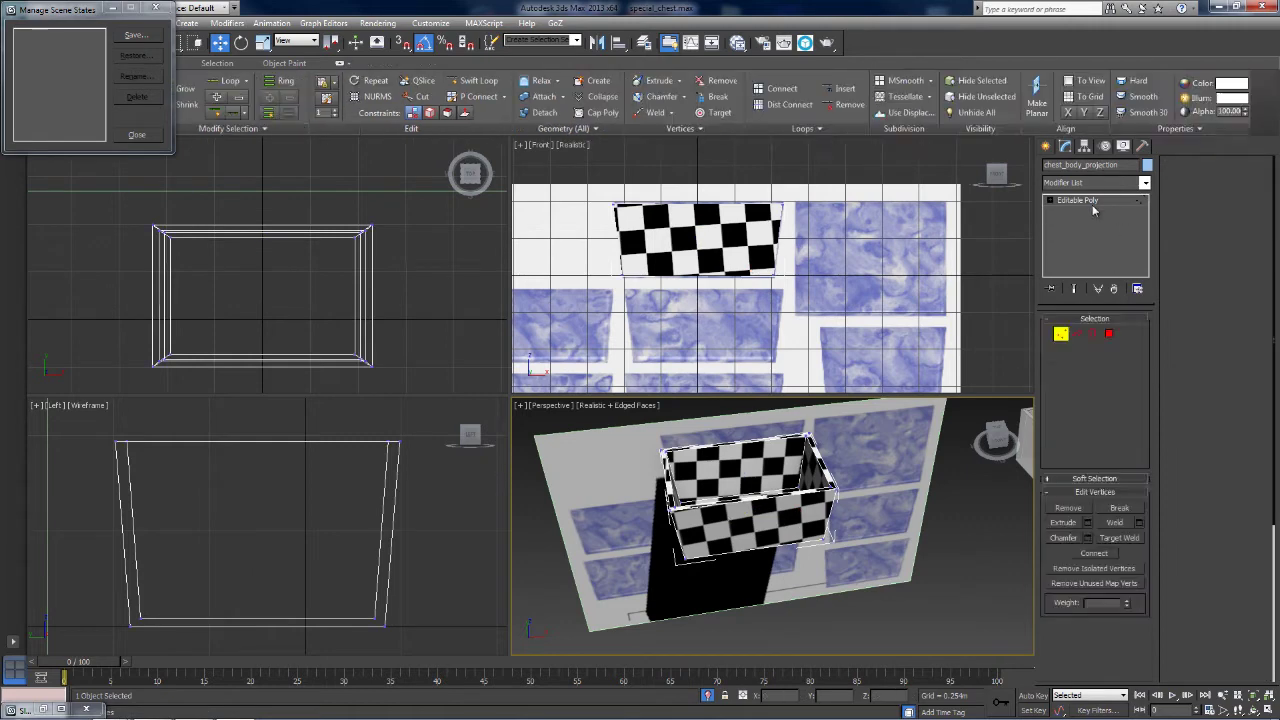
{"action": "left_click", "coordinate": [1092, 205]}
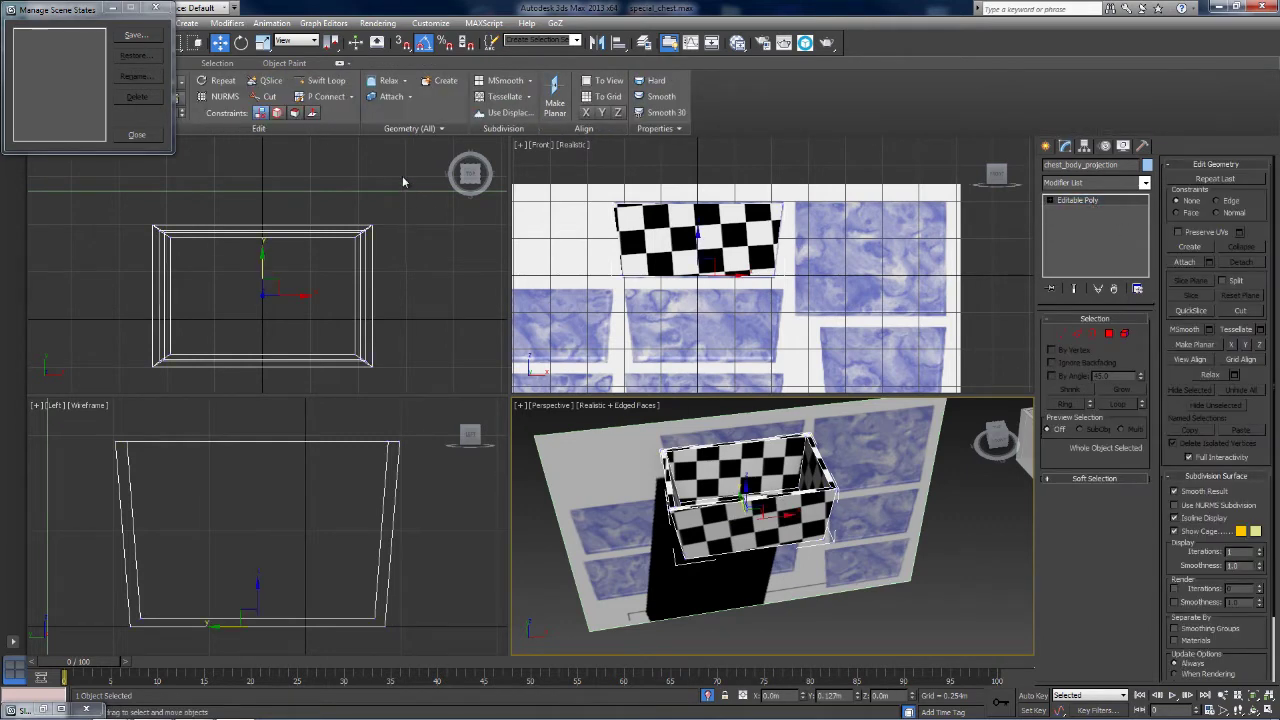
Attach the plane to chest_body_projection with Match Material IDs to Material and condensed IDs, check the vertex level, and undo the attachment.
{"action": "left_click", "coordinate": [388, 96]}
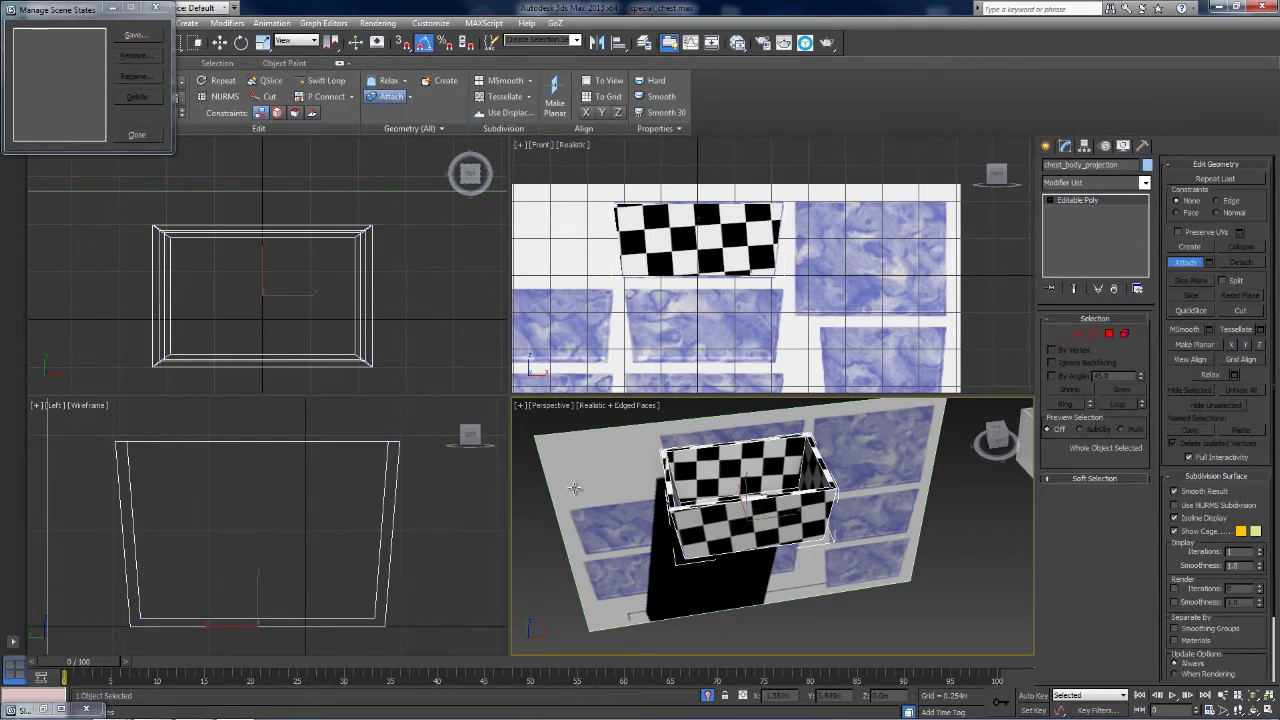
{"action": "left_click", "coordinate": [575, 489]}
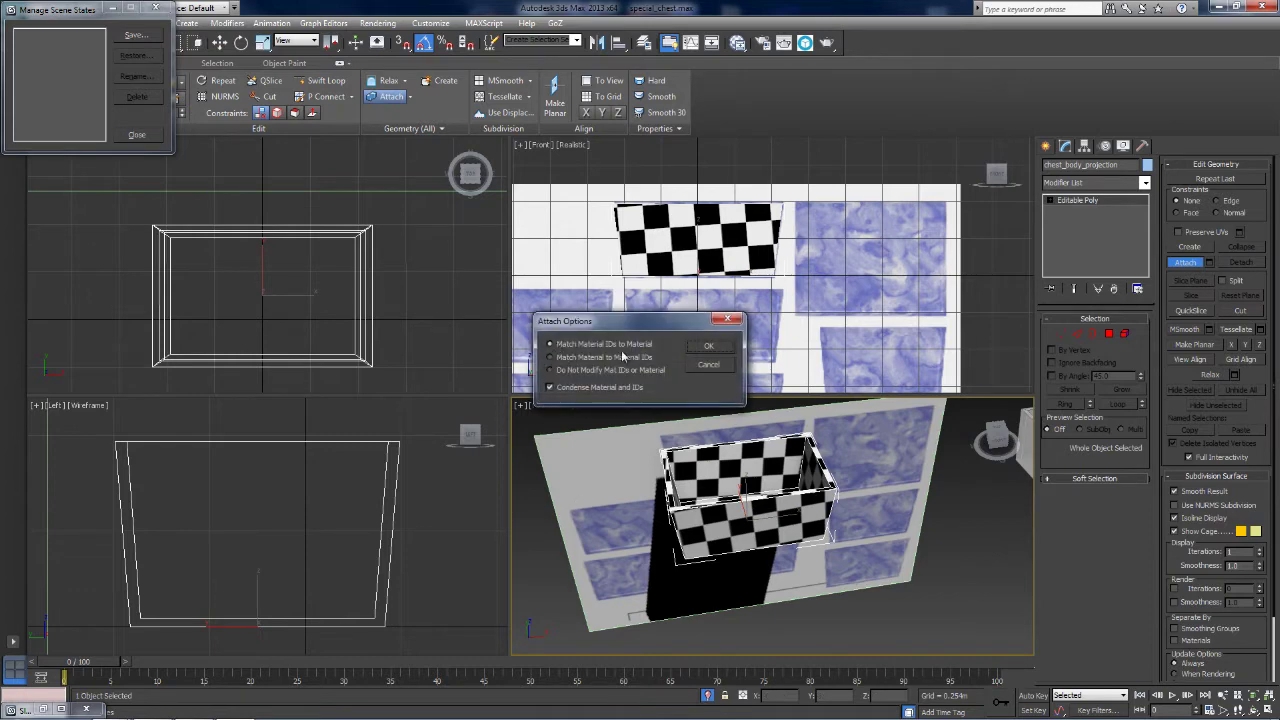
{"action": "left_click", "coordinate": [709, 347]}
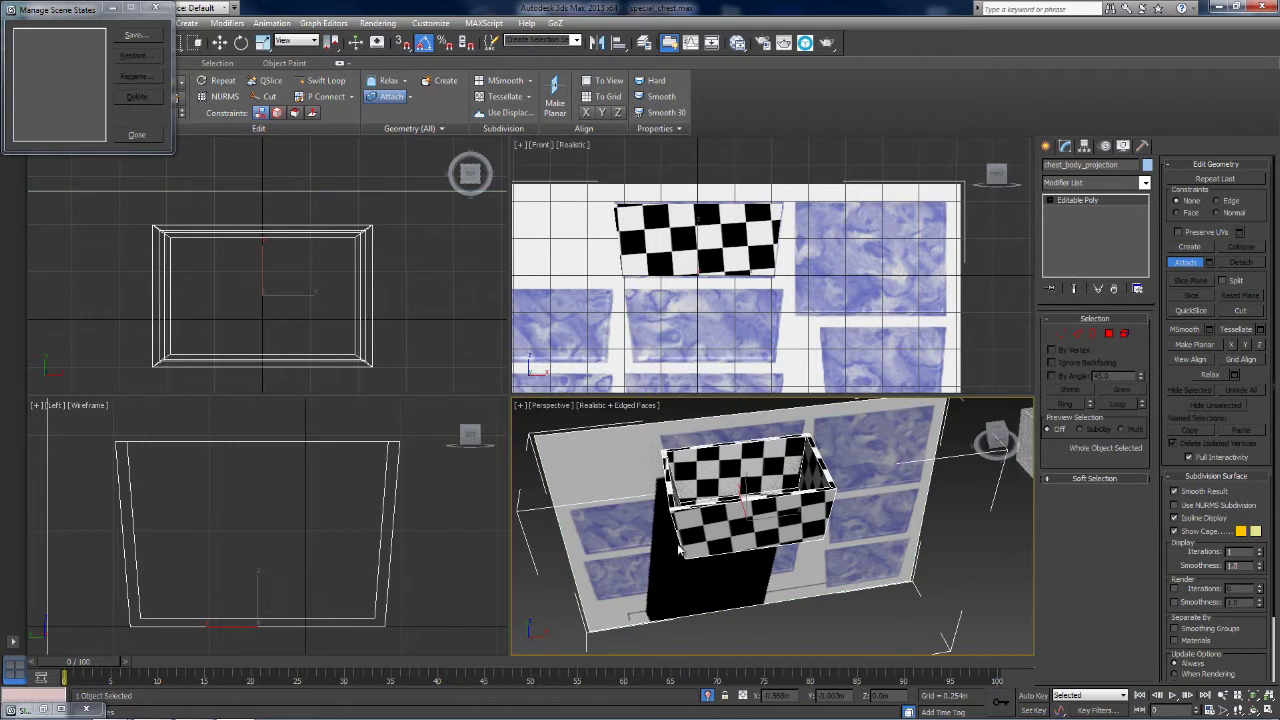
{"action": "scroll", "coordinate": [679, 548], "scroll_direction": "down", "scroll_amount": 4}
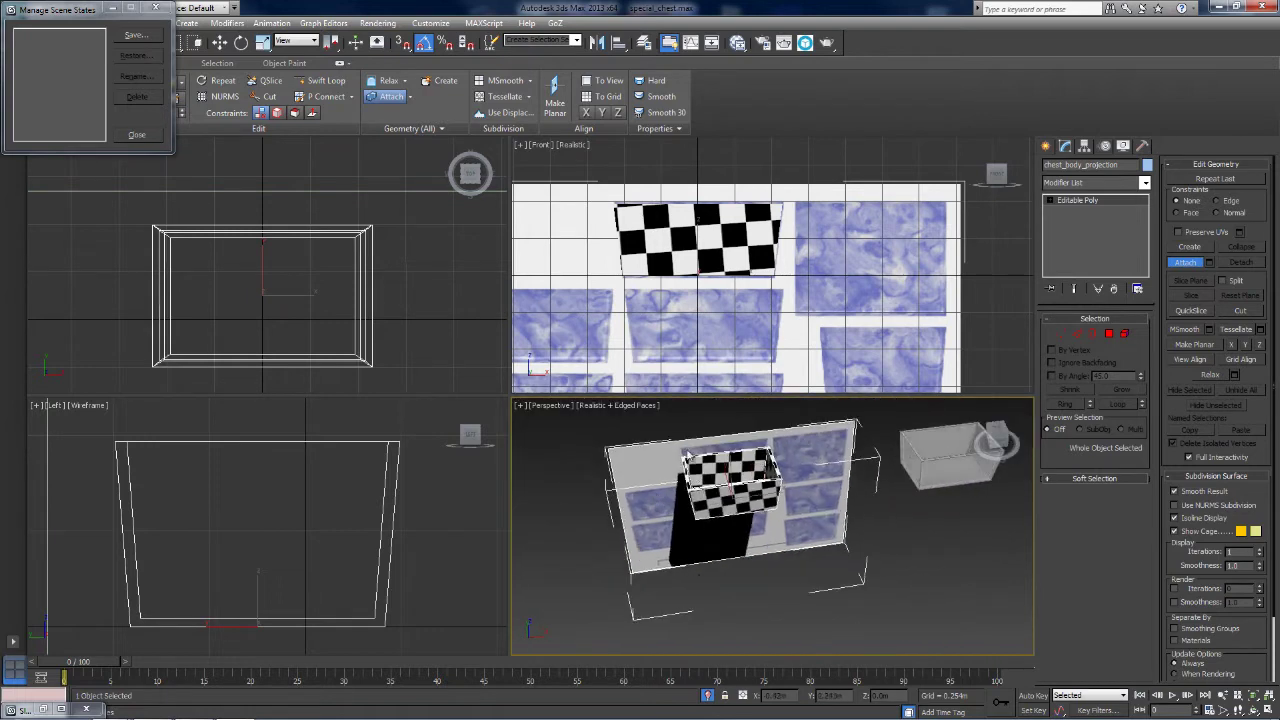
{"action": "left_click", "coordinate": [1069, 199]}
{"action": "key", "text": "1"}
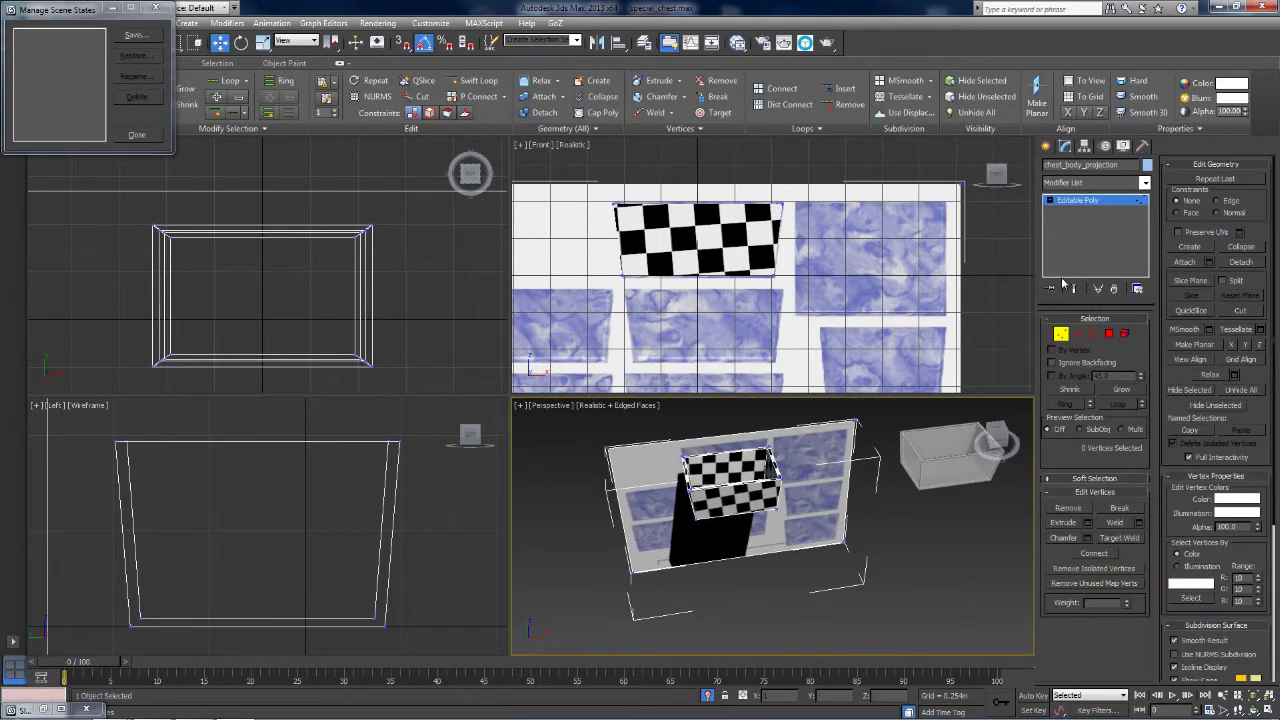
{"action": "left_click", "coordinate": [1077, 207]}
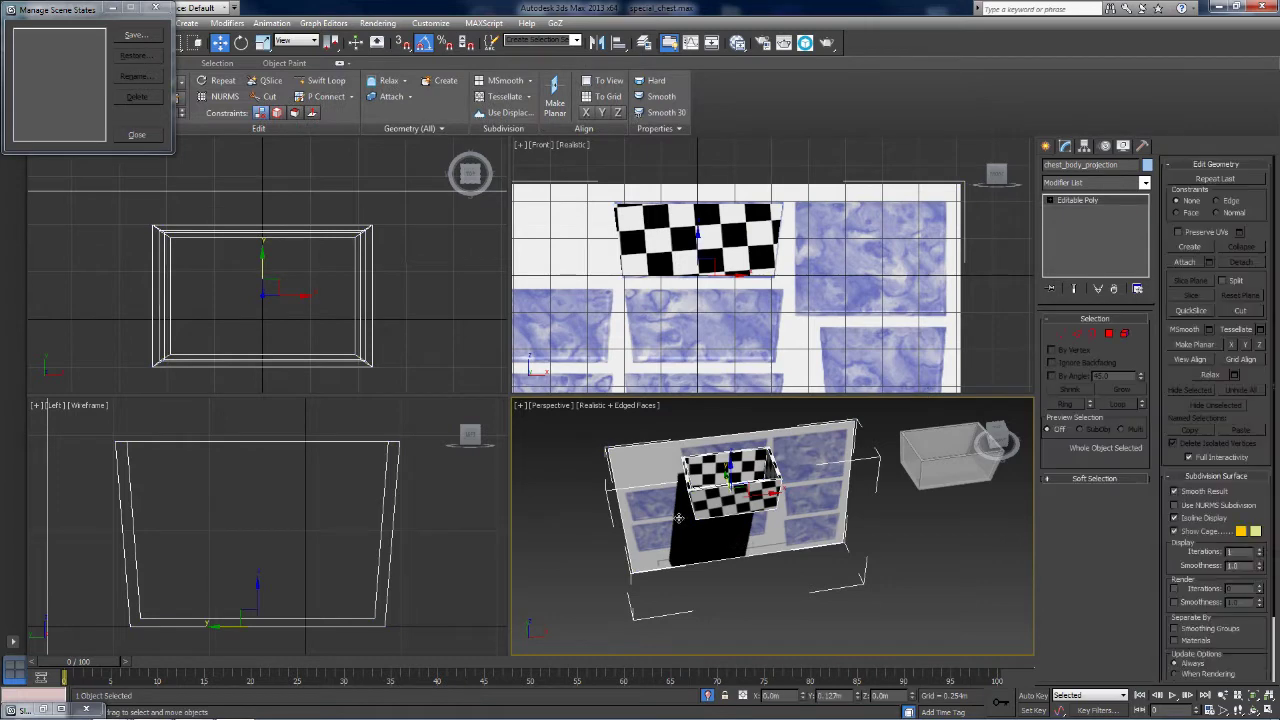
{"action": "key", "text": "ctrl+z"}
{"action": "mouse_move", "coordinate": [695, 468]}
{"action": "middle_mouse_down"}
{"action": "mouse_move", "coordinate": [696, 480]}
{"action": "mouse_move", "coordinate": [707, 470]}
{"action": "middle_mouse_up"}
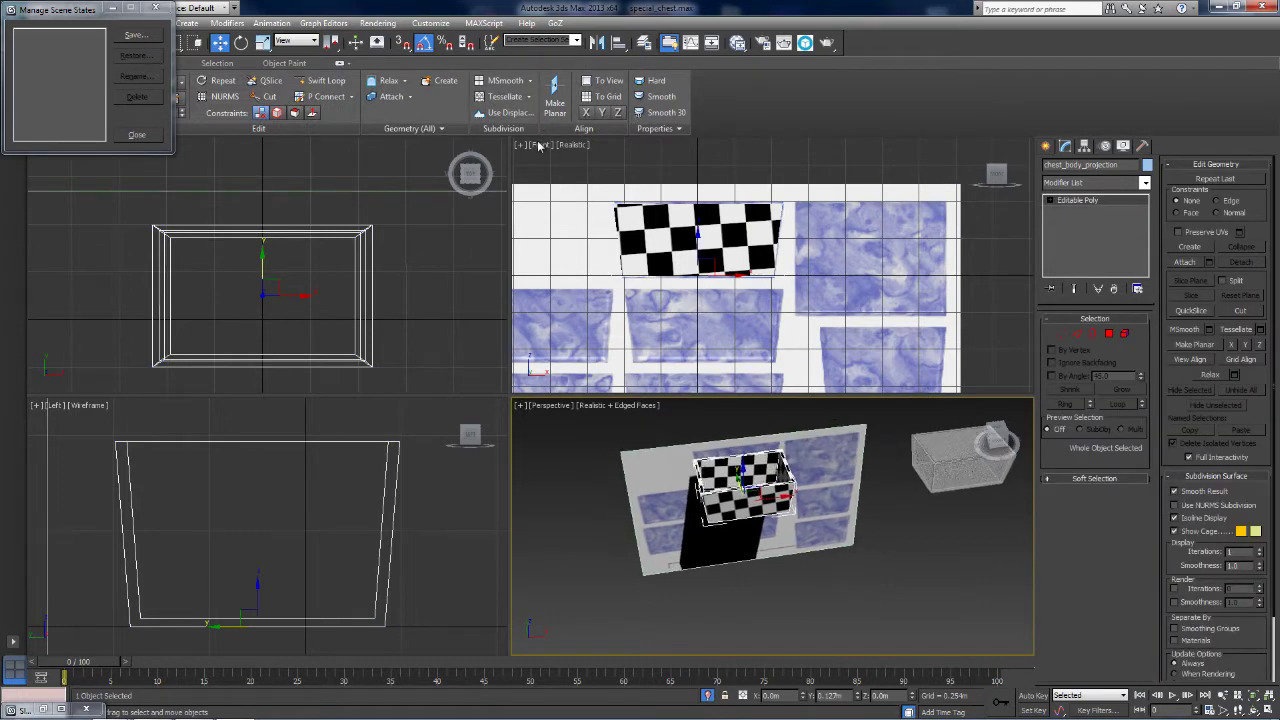
Try again to attach the plane to the chest, and undo back to having only the chest selected.
{"action": "left_click", "coordinate": [391, 96]}
{"action": "left_click", "coordinate": [648, 485]}
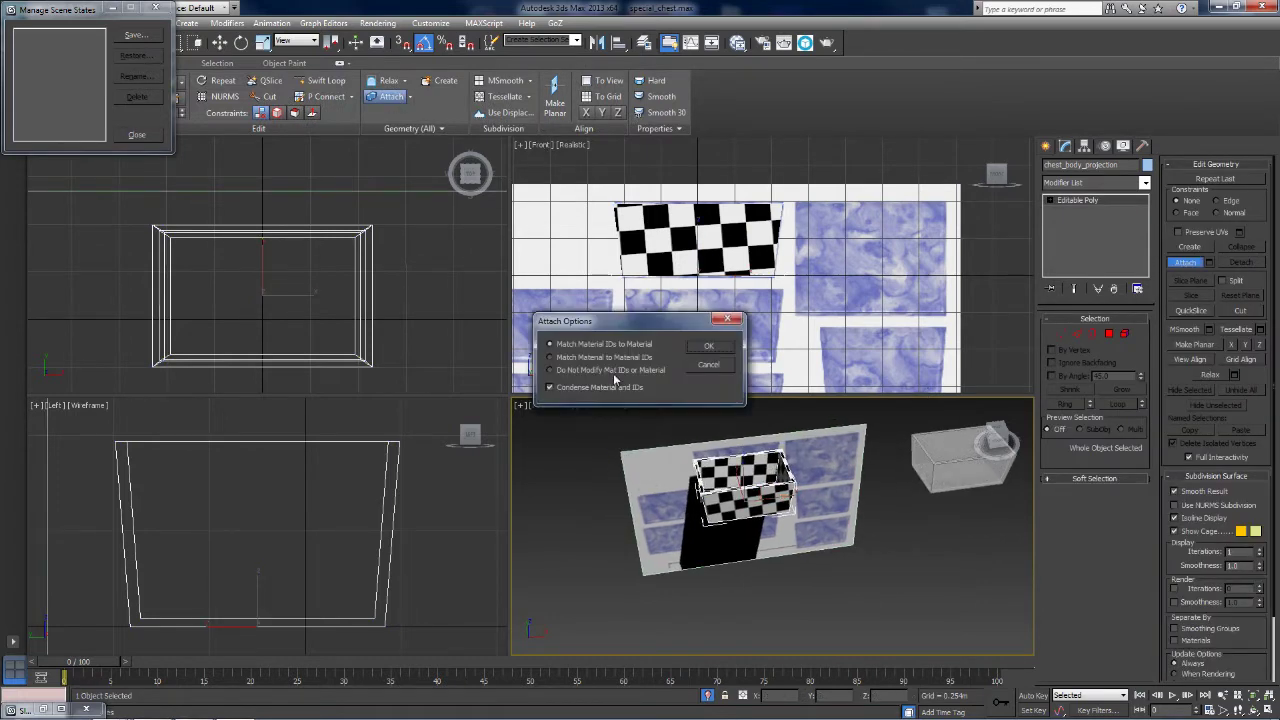
{"action": "left_click", "coordinate": [710, 346]}
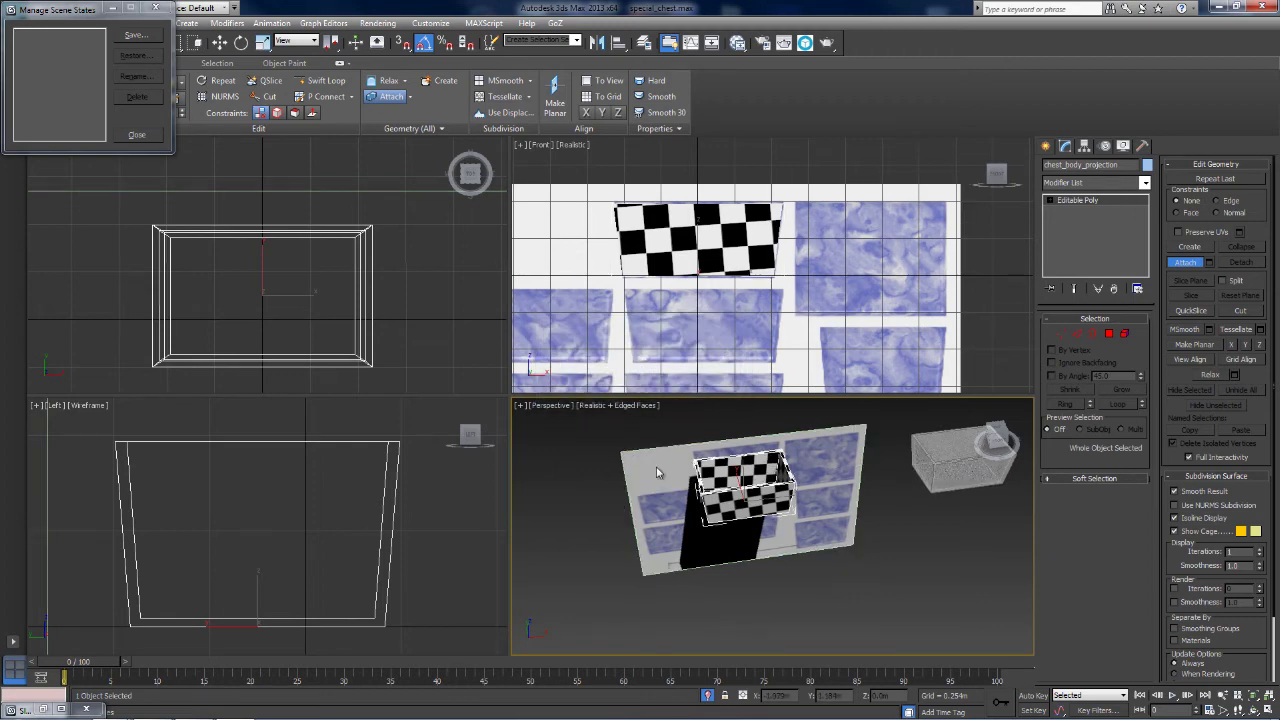
{"action": "key", "text": "Escape"}
{"action": "key", "text": "w"}
{"action": "left_click", "coordinate": [674, 517]}
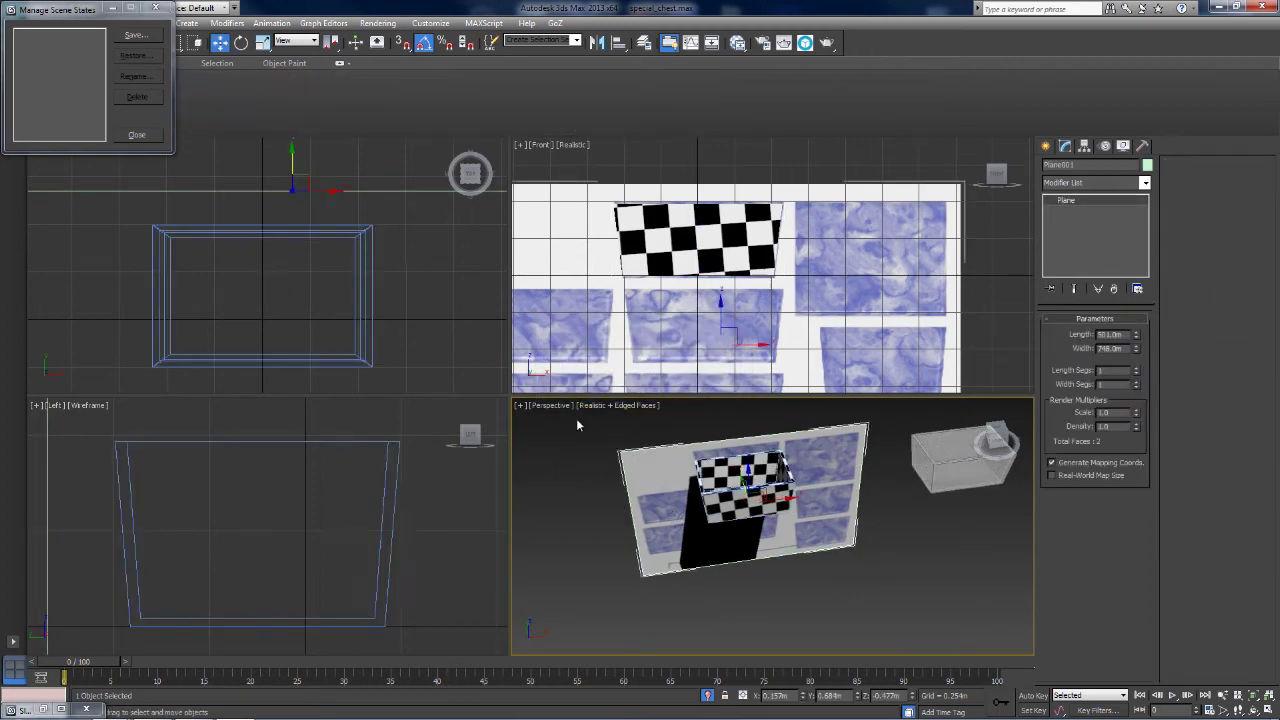
{"action": "key", "text": "ctrl+z"}
Attach the plane to chest_body_projection so both become one editable poly sharing the chest's checker material.
{"action": "left_click", "coordinate": [391, 96]}
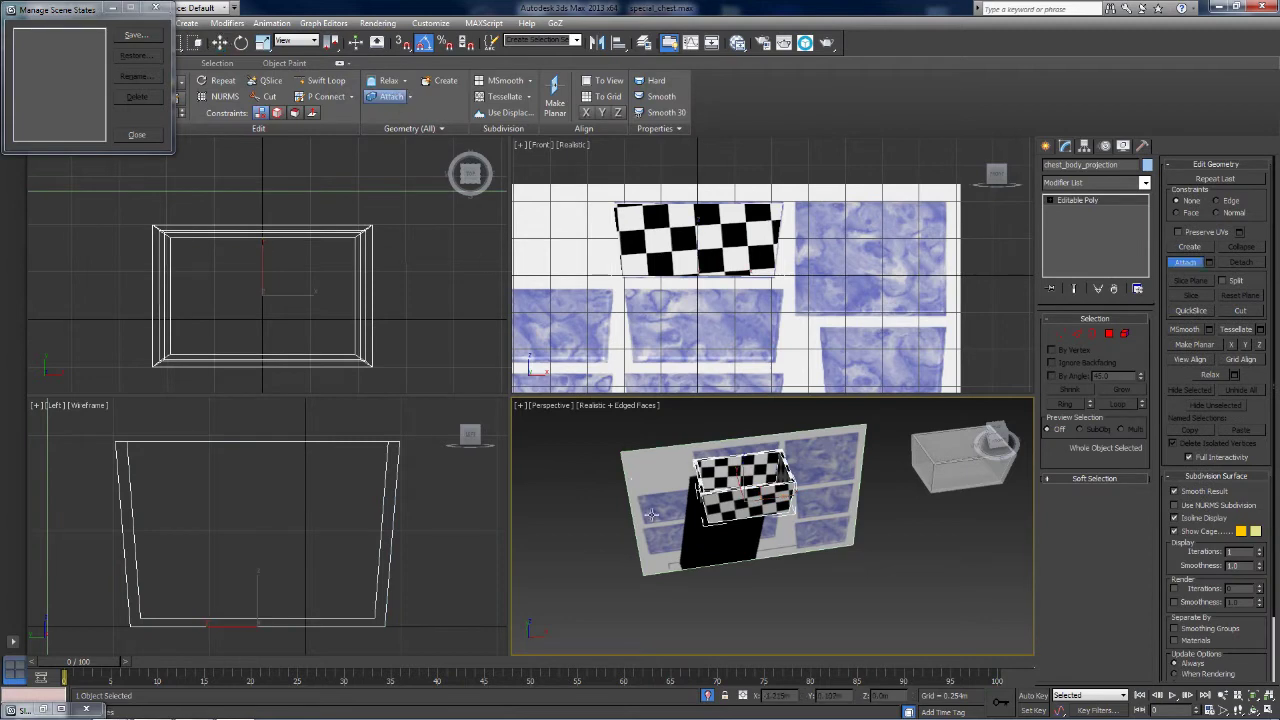
{"action": "left_click", "coordinate": [657, 511]}
{"action": "left_click", "coordinate": [707, 348]}
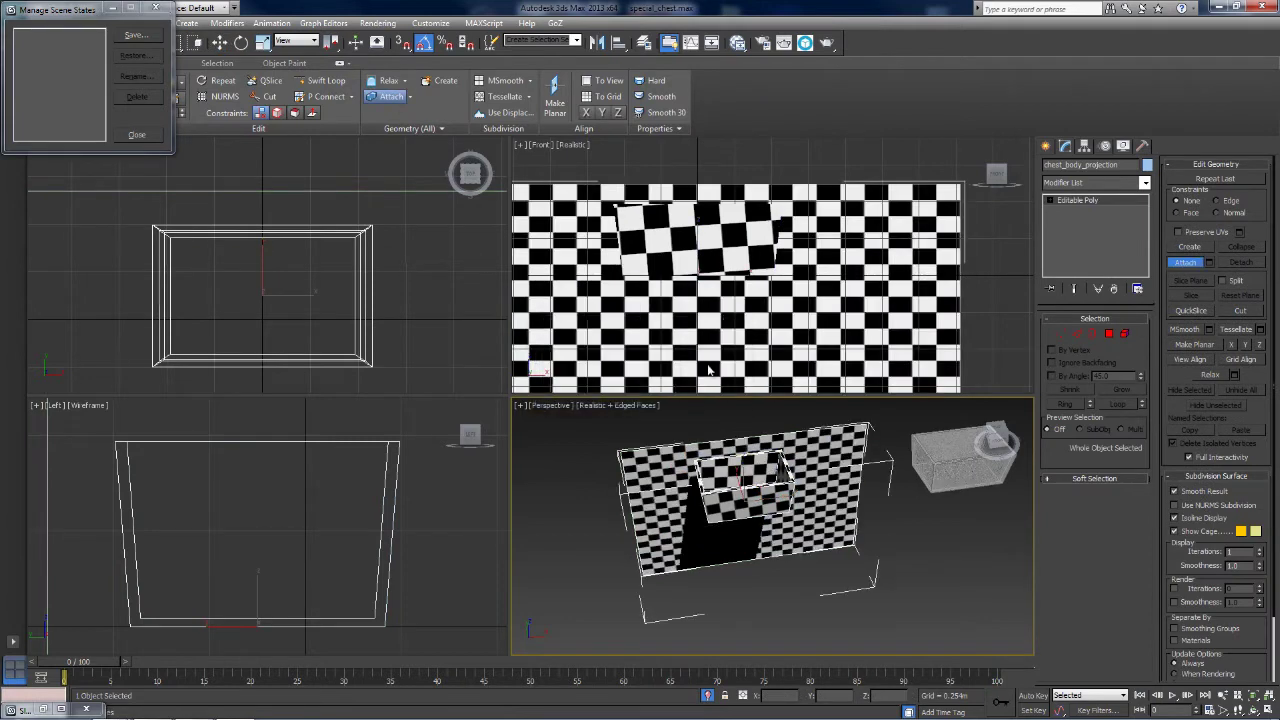
Assign the reference-image bitmap material, Material #3, to the combined chest and plane, and close the material editor.
{"action": "key", "text": "m"}
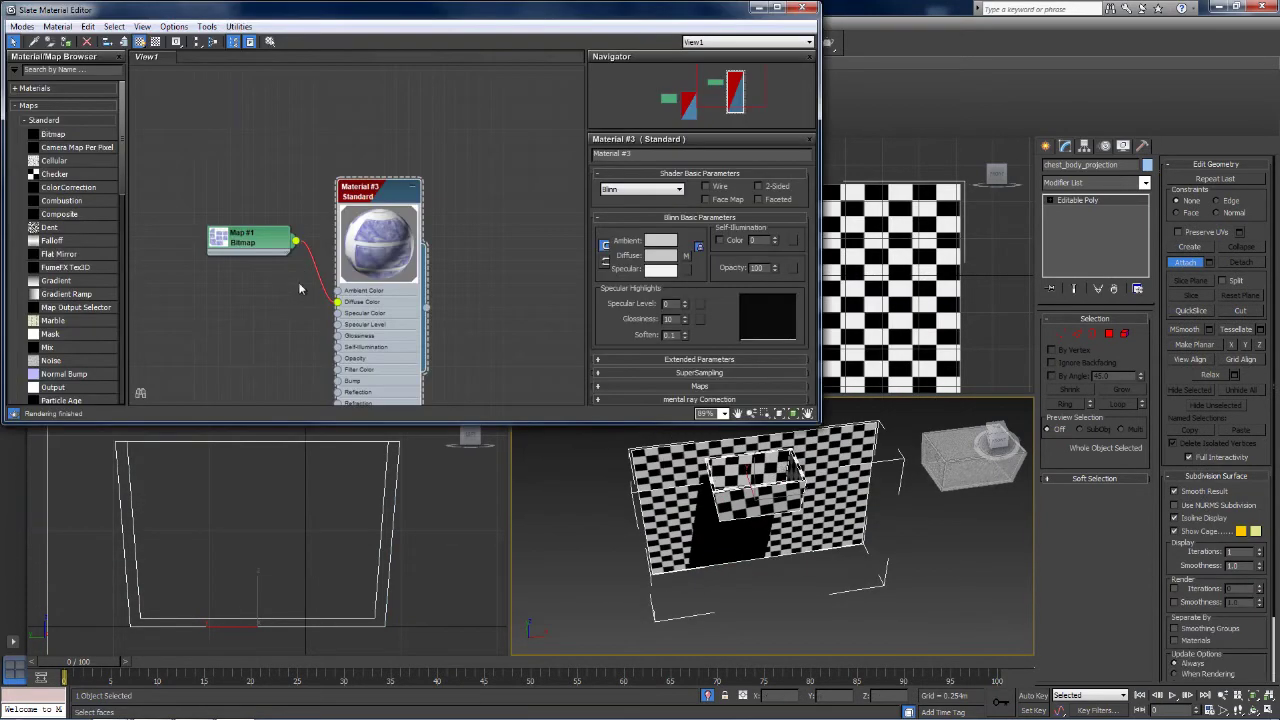
{"action": "left_click_drag", "start_coordinate": [426, 308], "coordinate": [750, 494]}
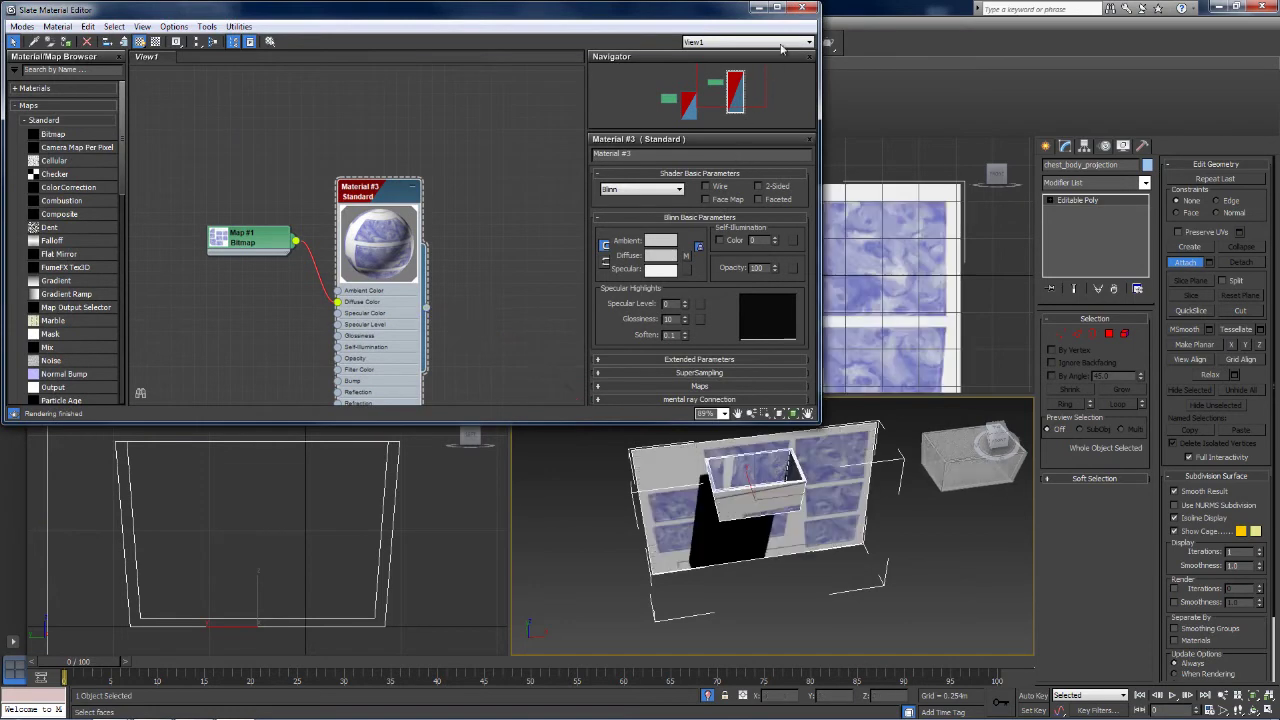
{"action": "double_click", "coordinate": [801, 2]}
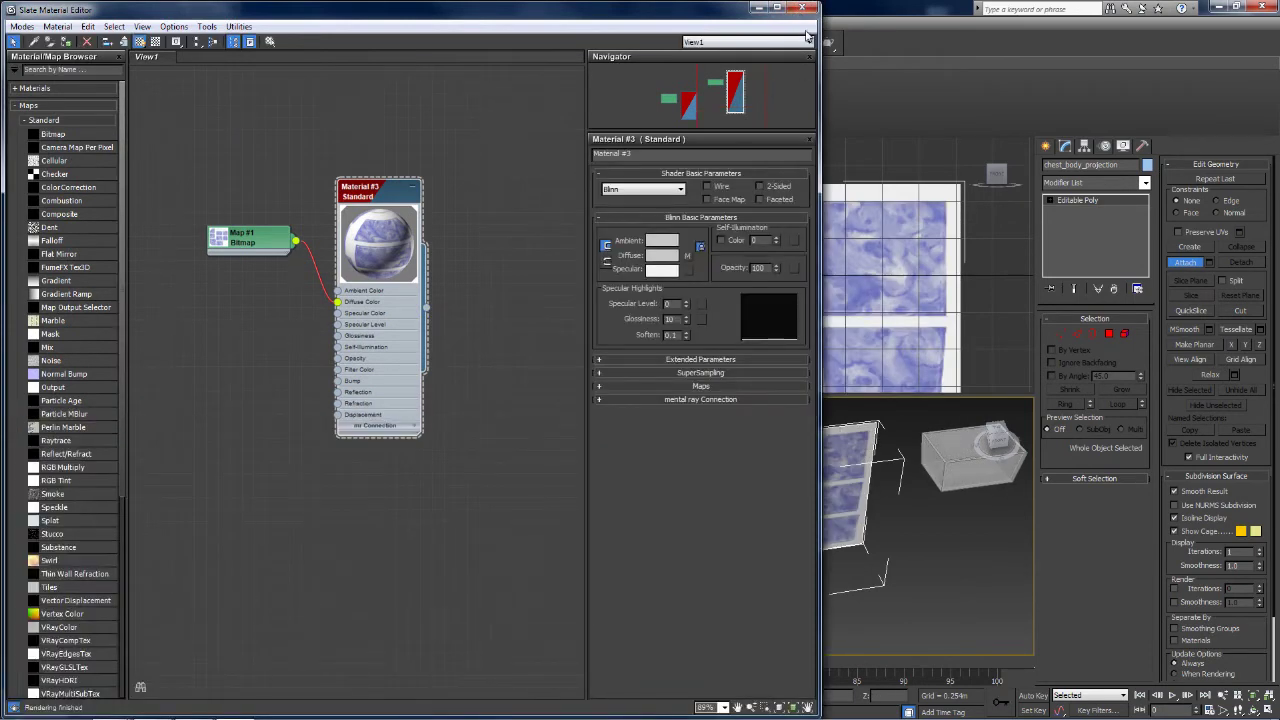
{"action": "left_click", "coordinate": [801, 7]}
Inspect the texture on the combined mesh, add an Unwrap UVW modifier to it, and delete that modifier again.
{"action": "middle_click_drag", "start_coordinate": [760, 500], "coordinate": [820, 485], "text": "alt"}
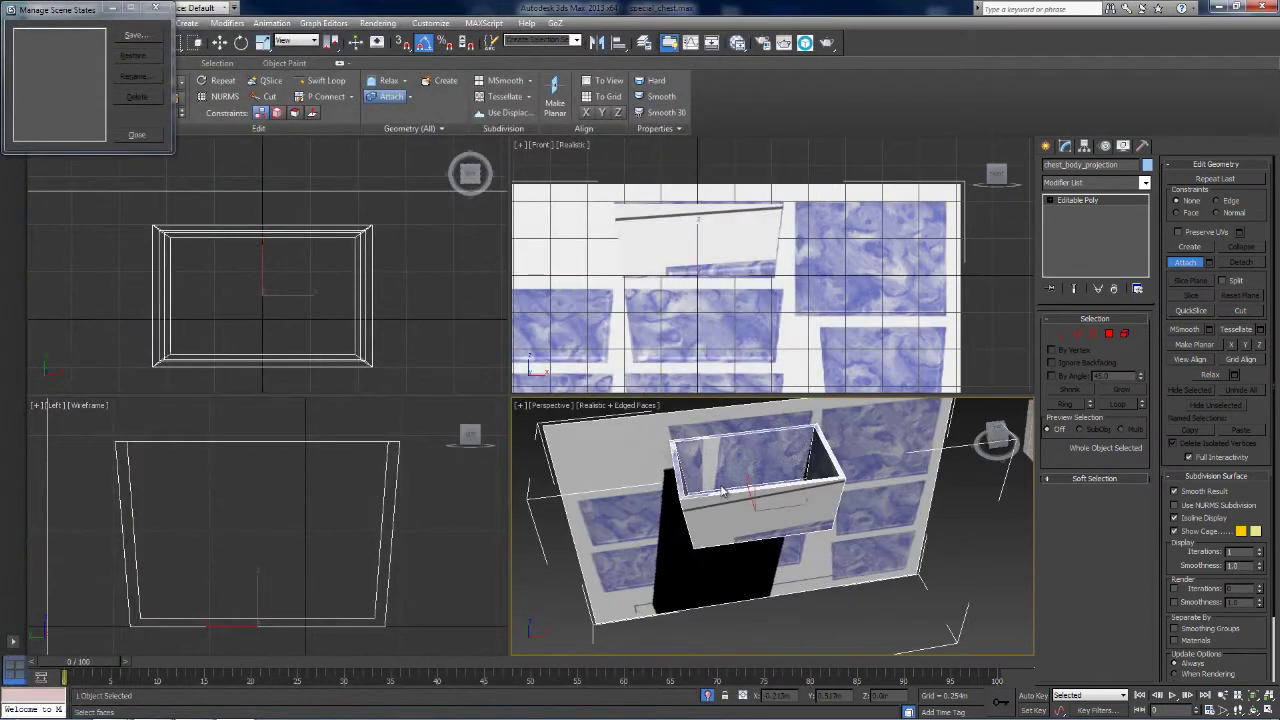
{"action": "middle_click_drag", "start_coordinate": [783, 447], "coordinate": [795, 543], "text": "alt"}
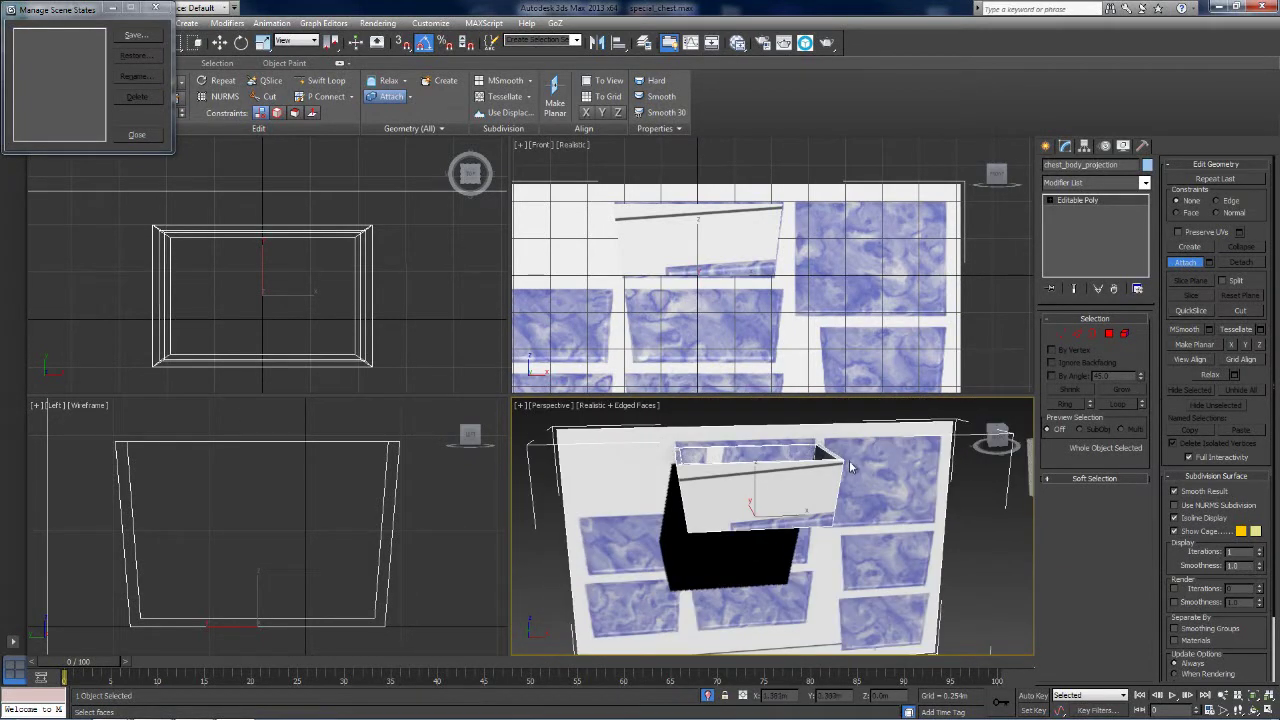
{"action": "scroll", "coordinate": [804, 276], "scroll_direction": "down", "scroll_amount": 2}
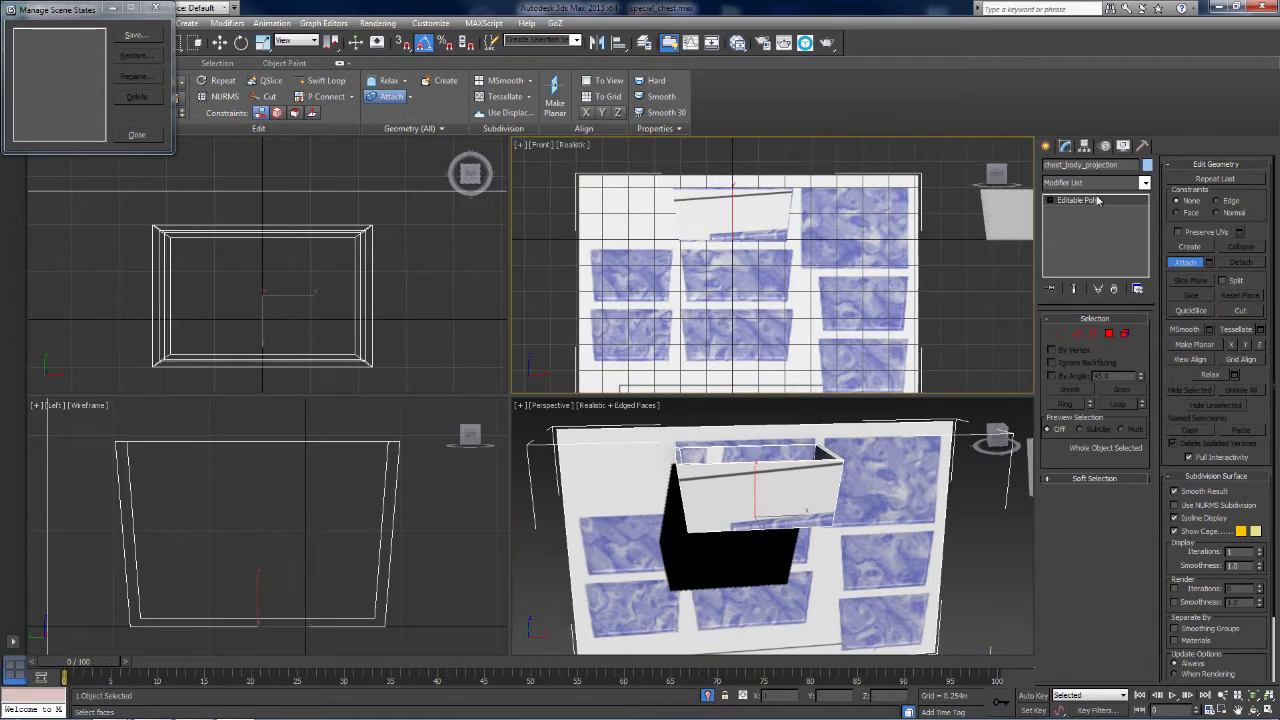
{"action": "left_click", "coordinate": [1145, 183]}
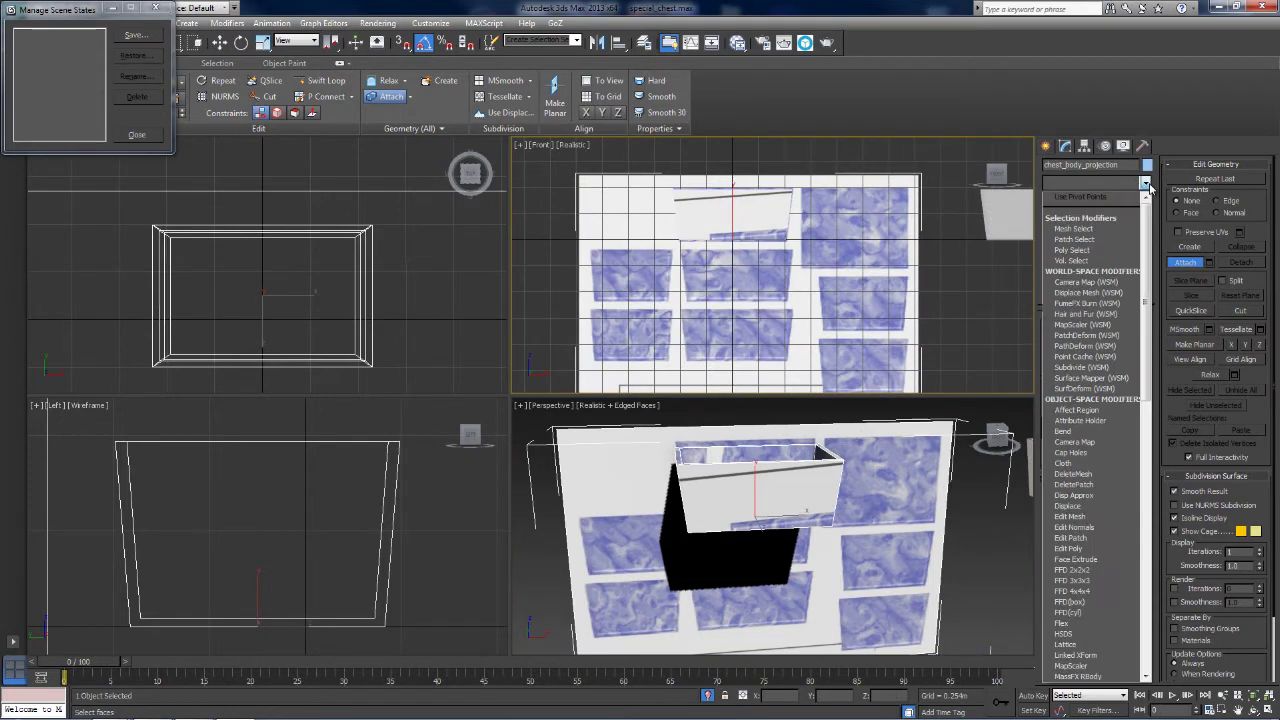
{"action": "key", "text": "u"}
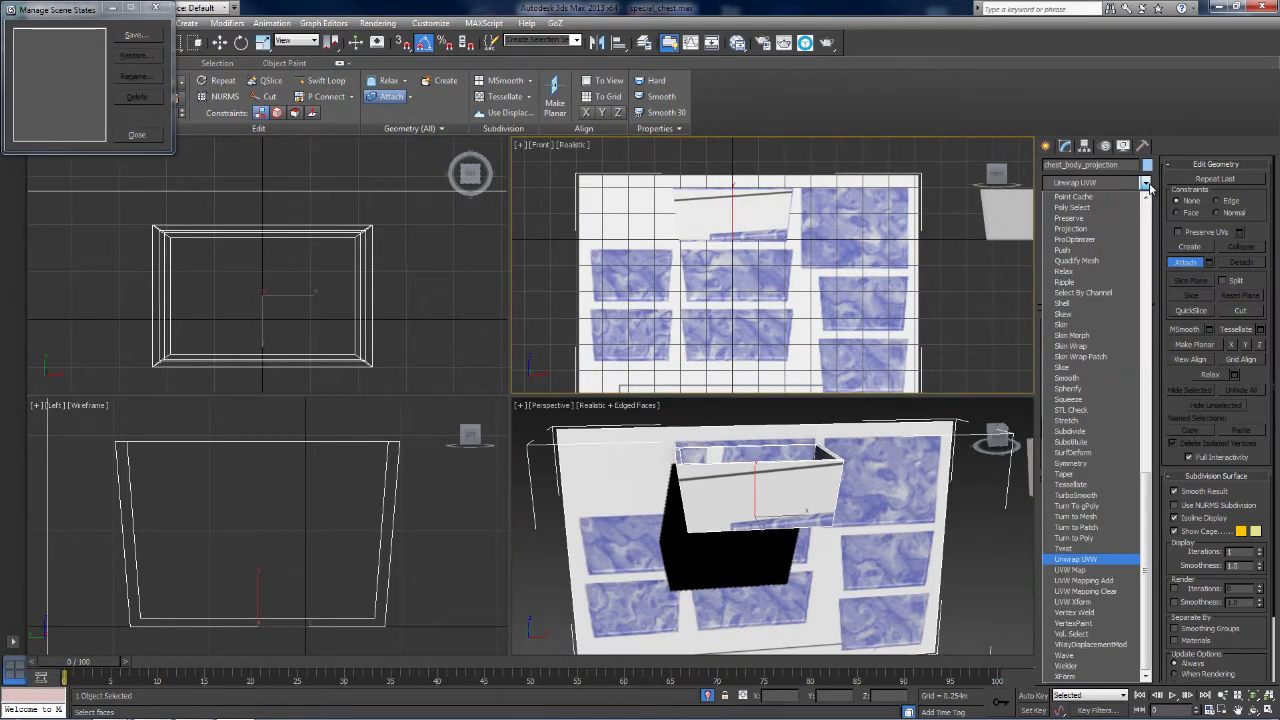
{"action": "key", "text": "Return"}
{"action": "right_click", "coordinate": [1110, 205]}
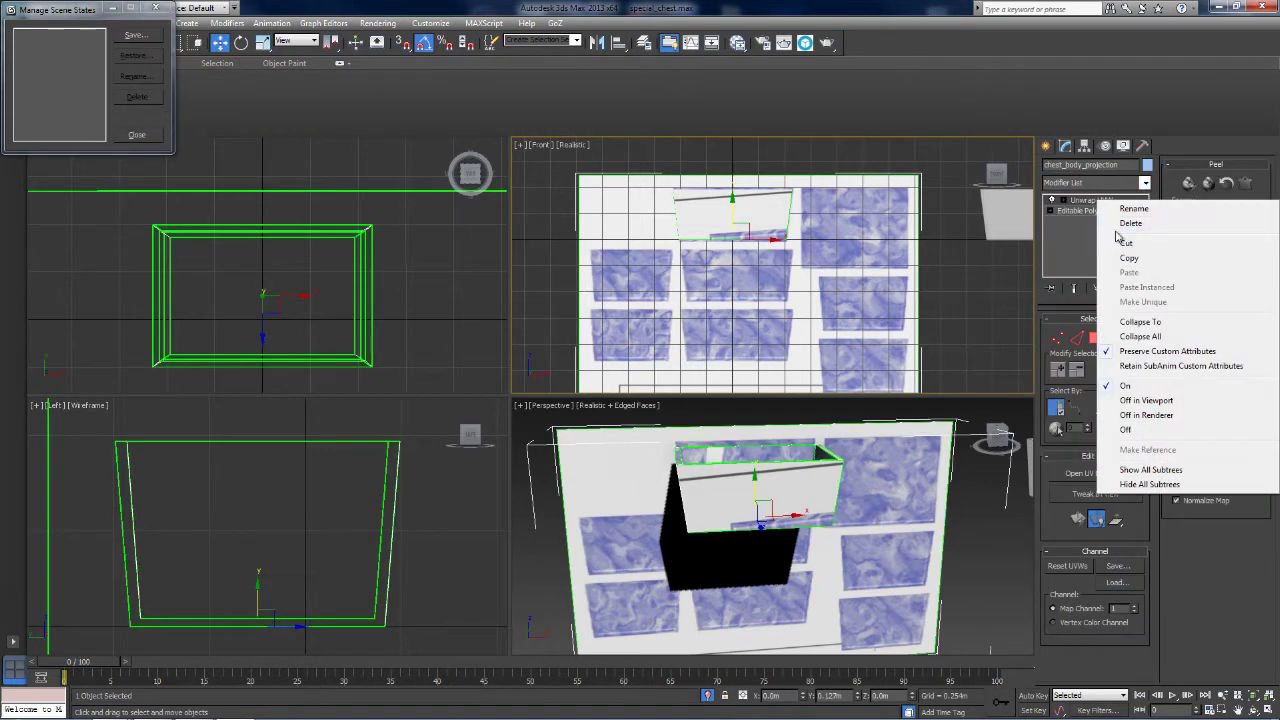
{"action": "left_click", "coordinate": [1115, 224]}
Add a UVW Map modifier to the combined chest and plane mesh.
{"action": "left_click", "coordinate": [1145, 183]}
{"action": "key", "text": "u"}
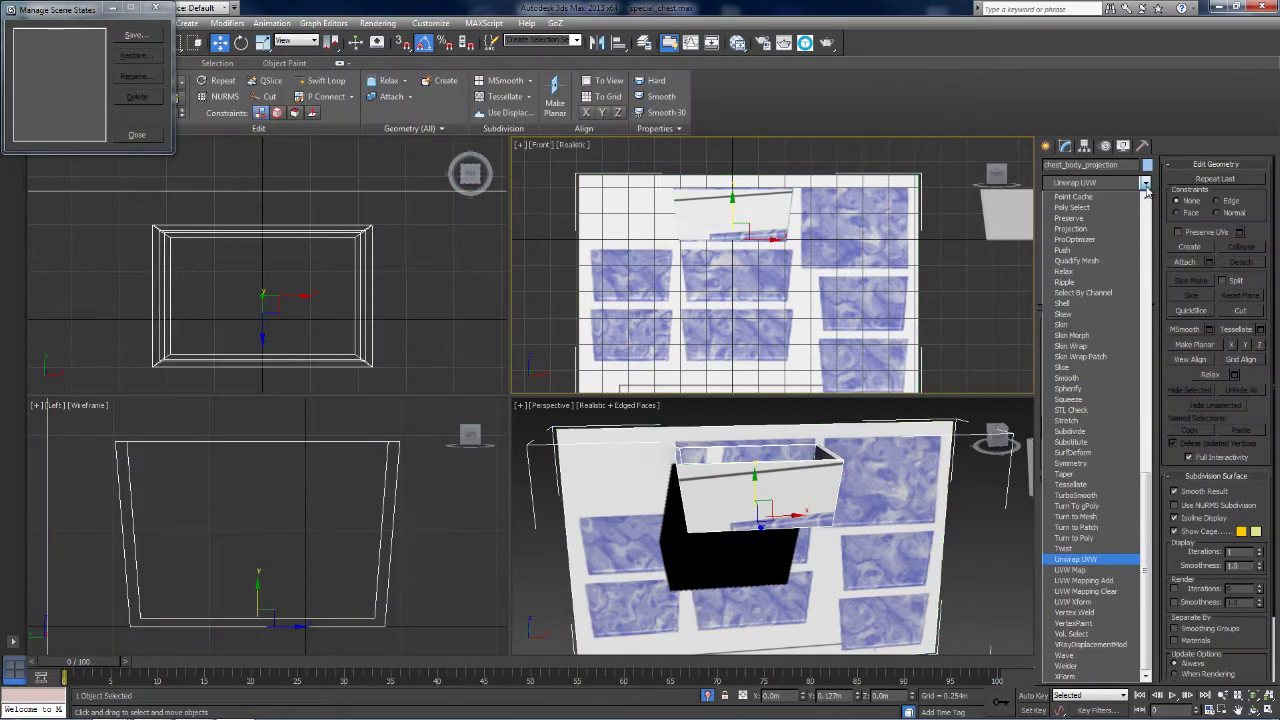
{"action": "key", "text": "Down"}
{"action": "key", "text": "Return"}
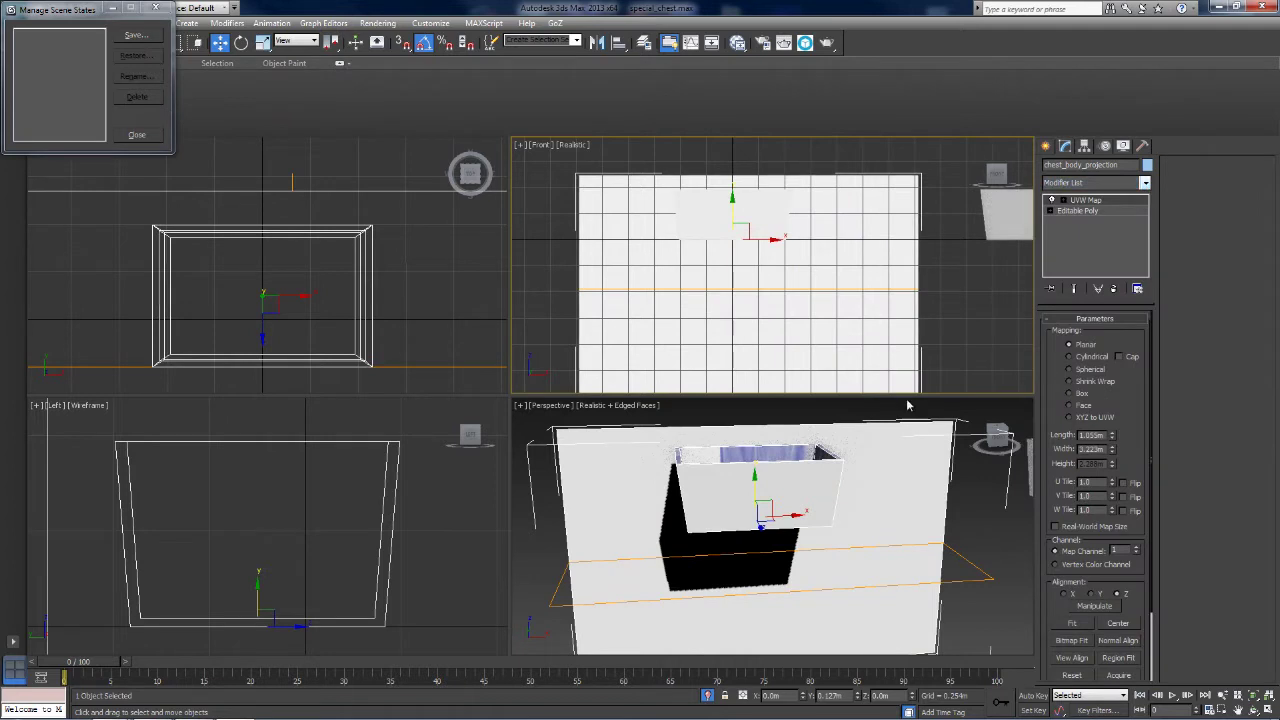
Align the planar UVW Map projection to the front view and fit it to the combined mesh.
{"action": "middle_click_drag", "start_coordinate": [886, 309], "coordinate": [886, 297]}
{"action": "scroll", "coordinate": [885, 310], "scroll_direction": "down", "scroll_amount": 1}
{"action": "scroll", "coordinate": [883, 320], "scroll_direction": "up", "scroll_amount": 1}
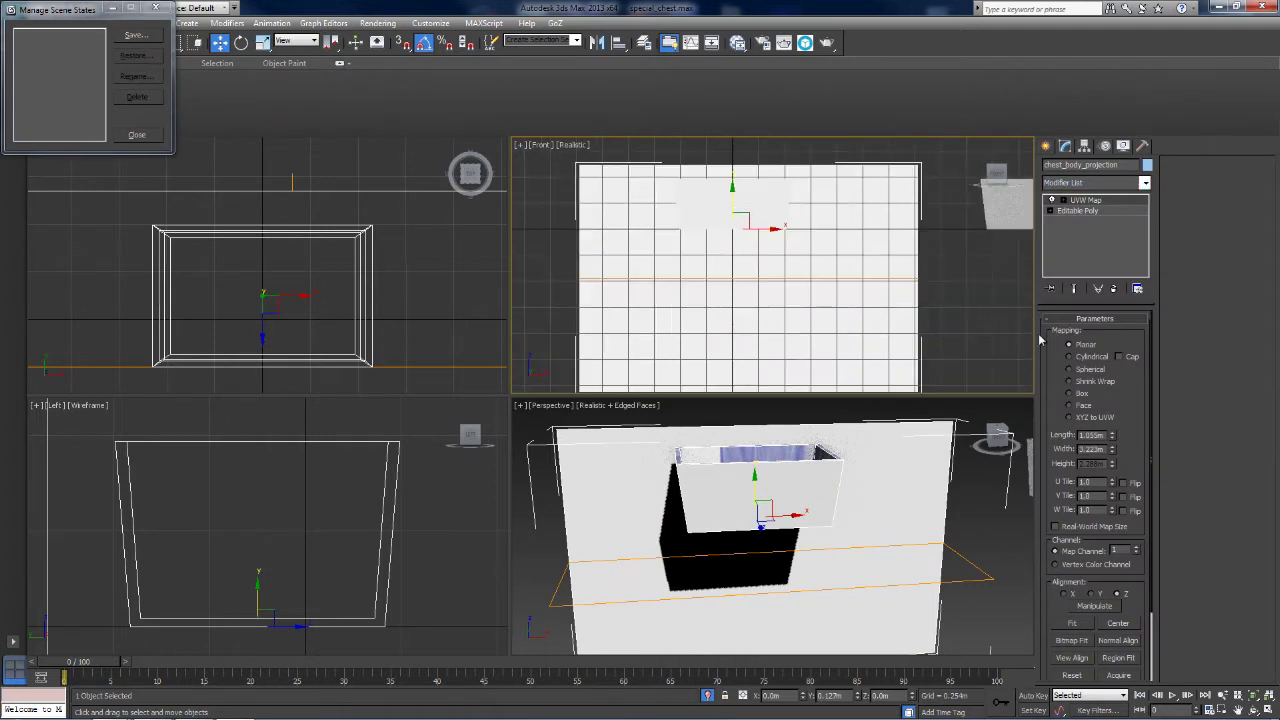
{"action": "left_click_drag", "start_coordinate": [1054, 412], "coordinate": [1054, 328]}
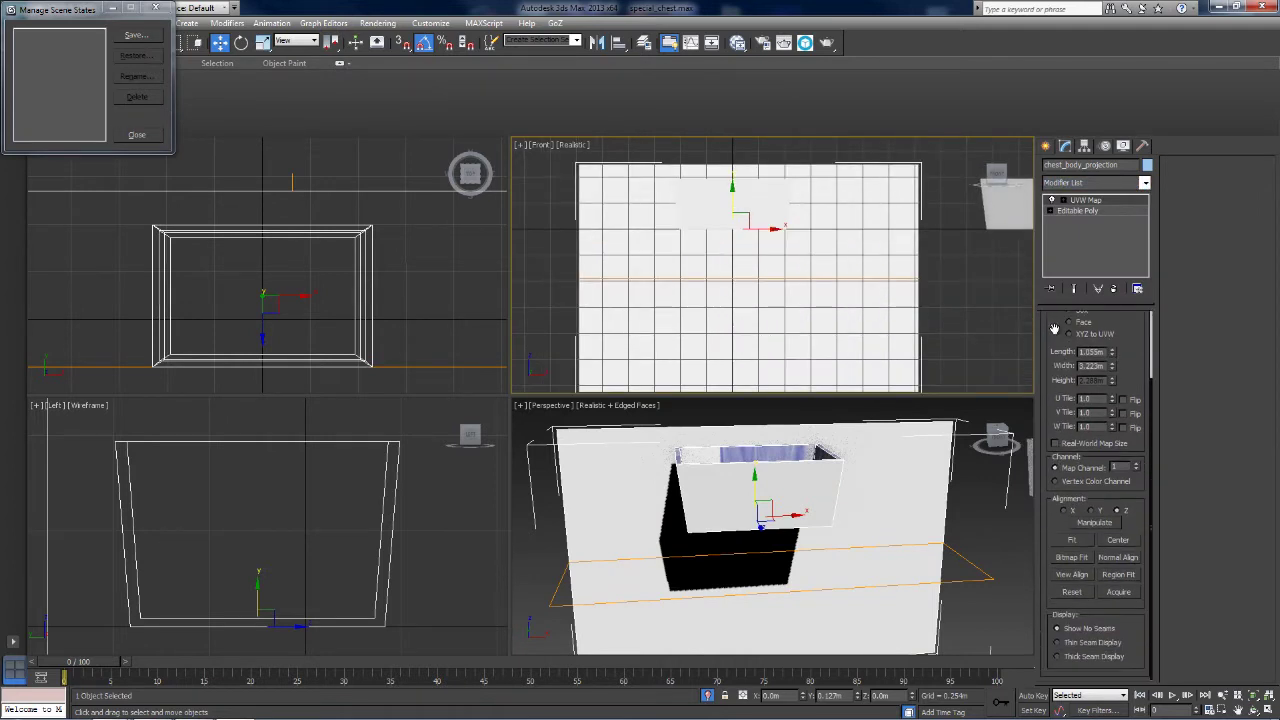
{"action": "middle_click_drag", "start_coordinate": [930, 302], "coordinate": [934, 288]}
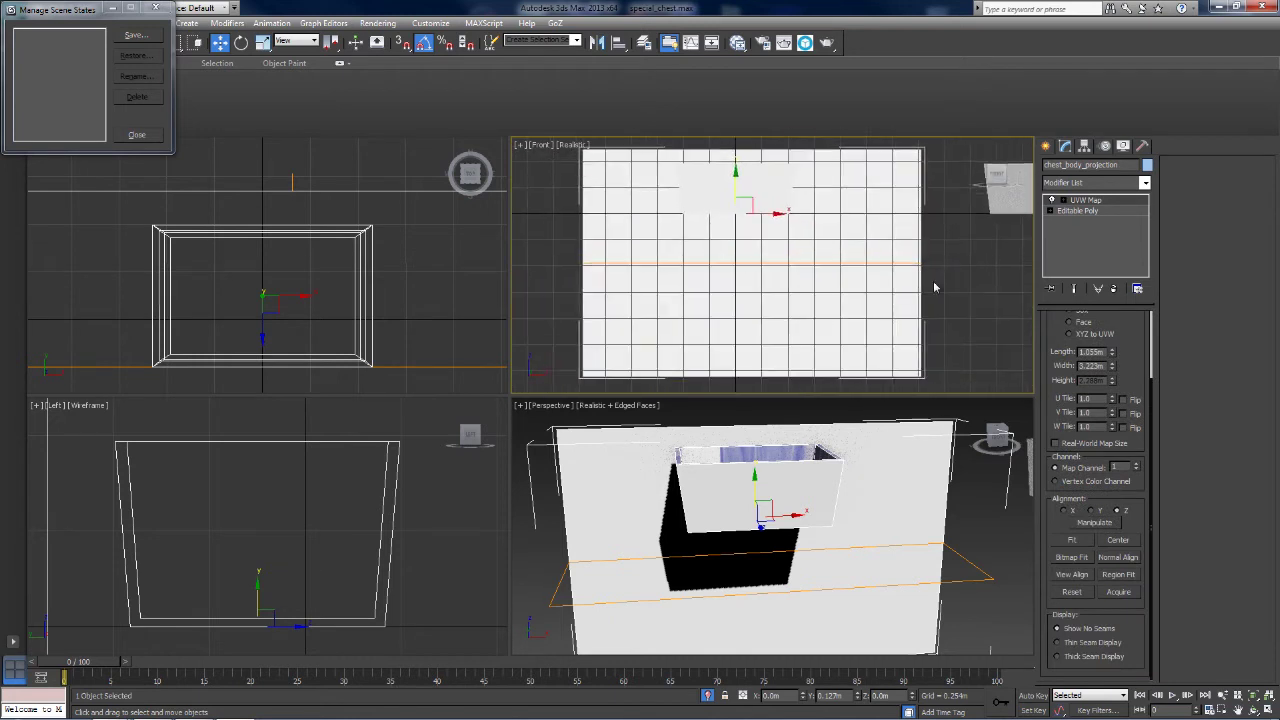
{"action": "middle_click_drag", "start_coordinate": [771, 207], "coordinate": [776, 229]}
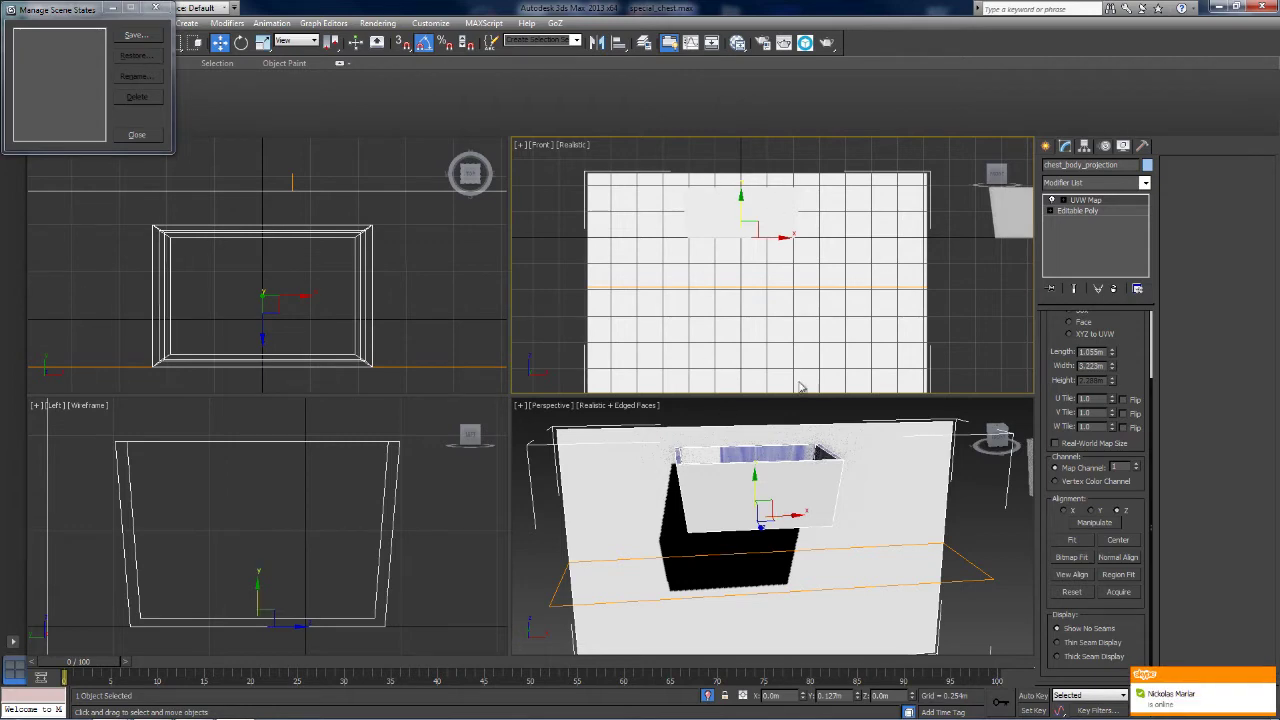
{"action": "left_click", "coordinate": [1266, 675]}
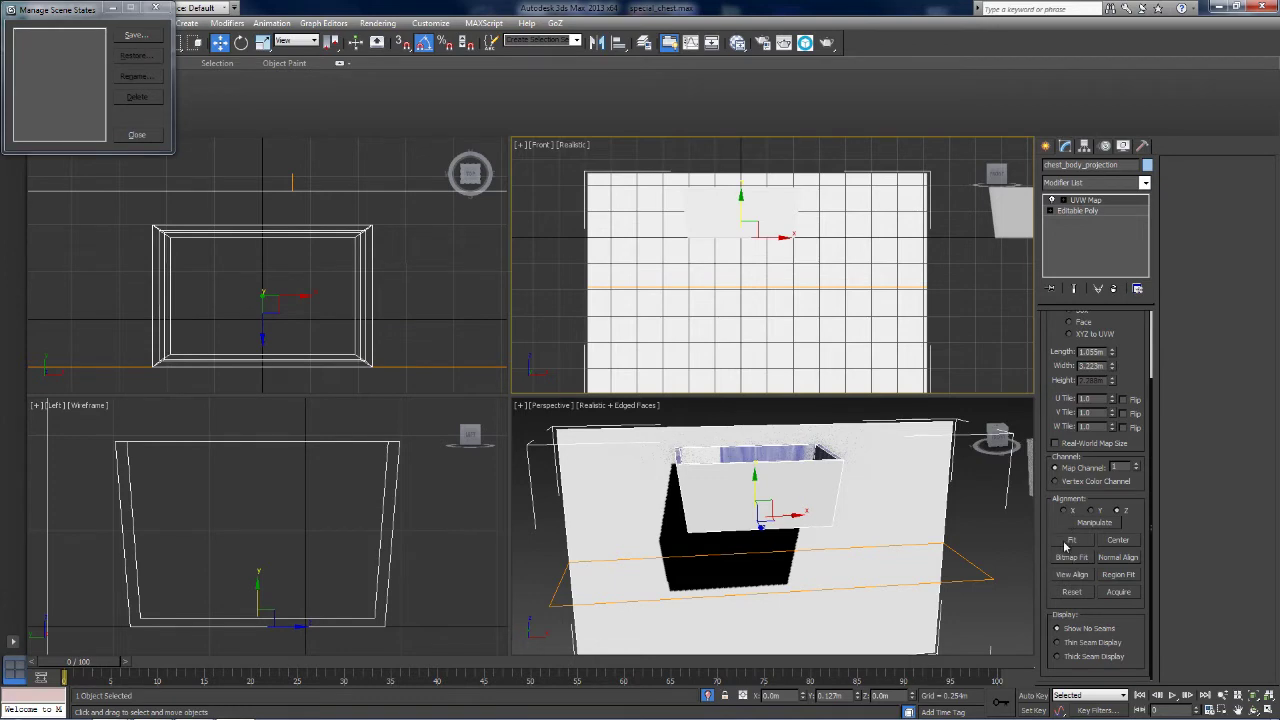
{"action": "middle_click_drag", "start_coordinate": [786, 269], "coordinate": [774, 257]}
{"action": "scroll", "coordinate": [774, 257], "scroll_direction": "down", "scroll_amount": 1}
{"action": "scroll", "coordinate": [776, 257], "scroll_direction": "up", "scroll_amount": 1}
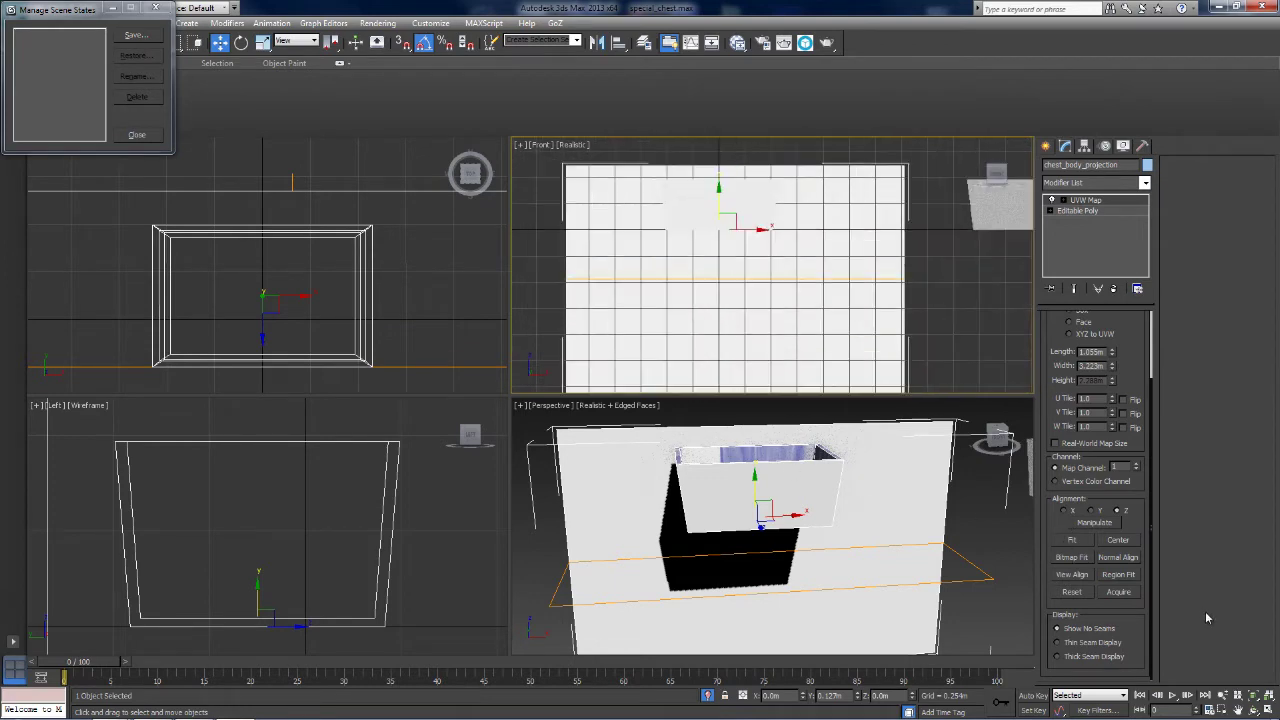
{"action": "left_click", "coordinate": [1072, 576]}
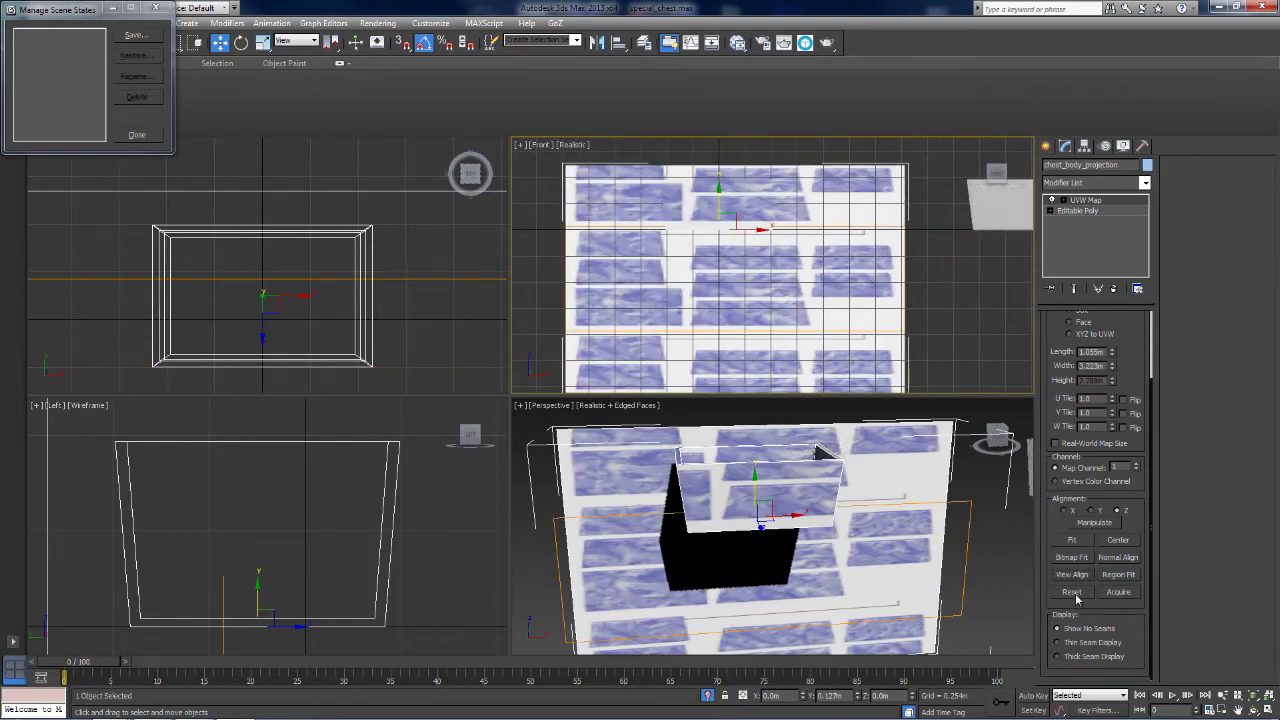
{"action": "left_click", "coordinate": [1084, 544]}
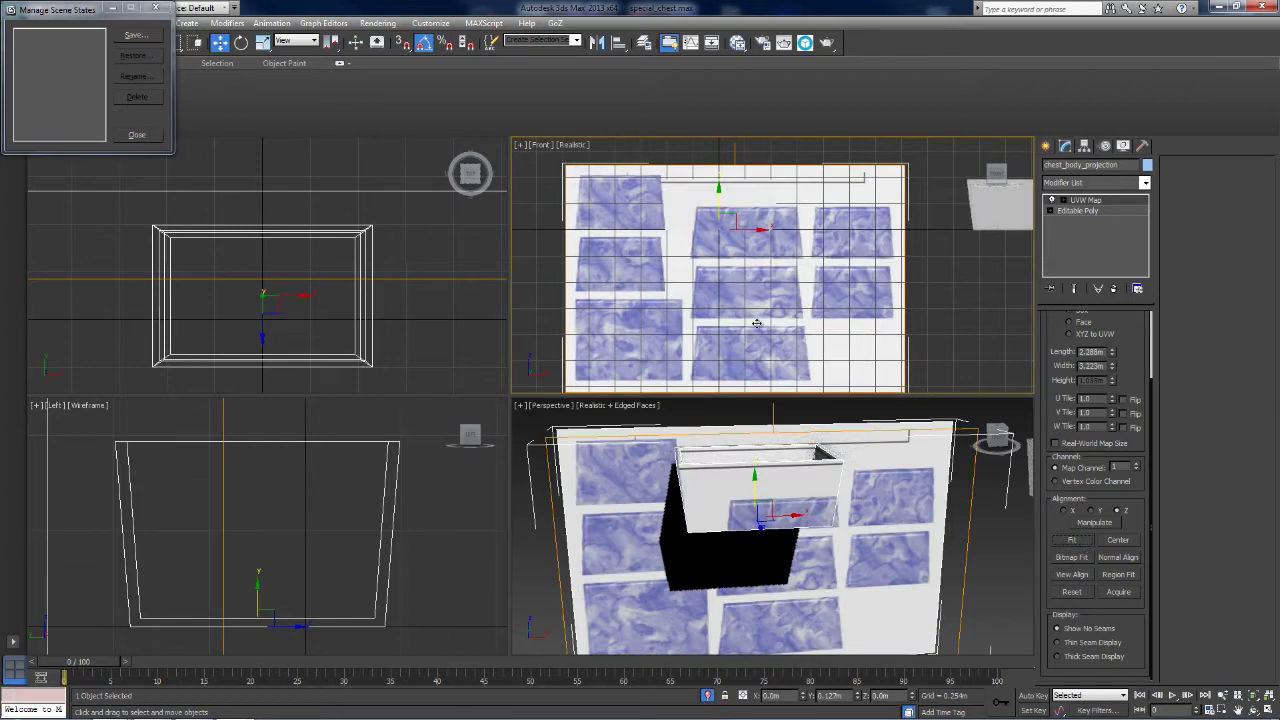
Flip the planar mapping along V so the reference image is turned upright.
{"action": "left_click_drag", "start_coordinate": [1056, 385], "coordinate": [1066, 462]}
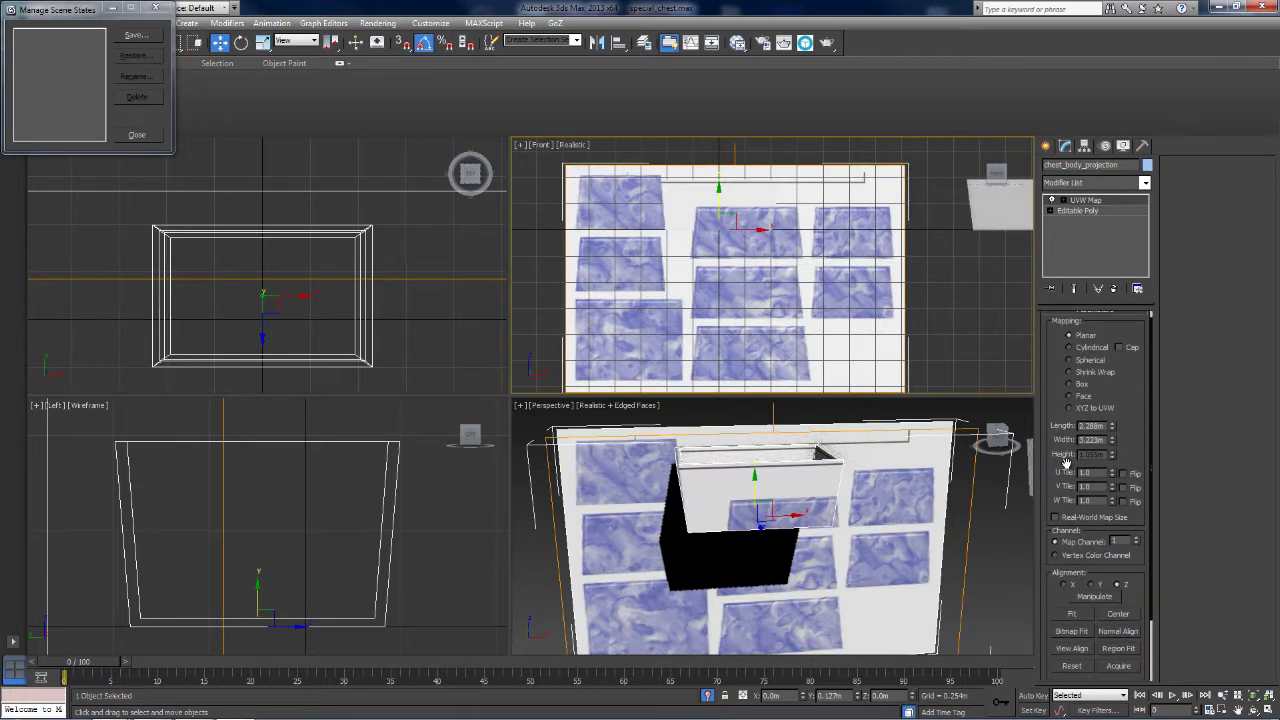
{"action": "left_click", "coordinate": [1123, 474]}
{"action": "left_click", "coordinate": [1123, 487]}
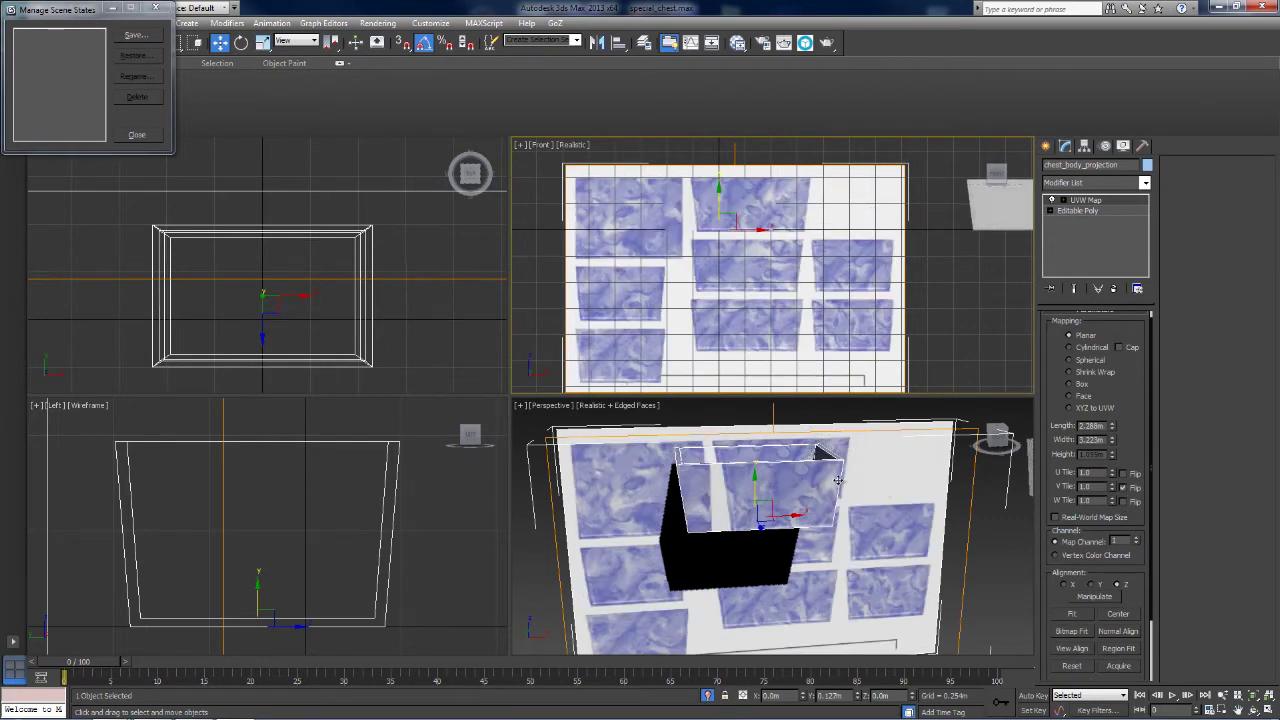
{"action": "middle_click_drag", "start_coordinate": [838, 481], "coordinate": [829, 471], "text": "alt"}
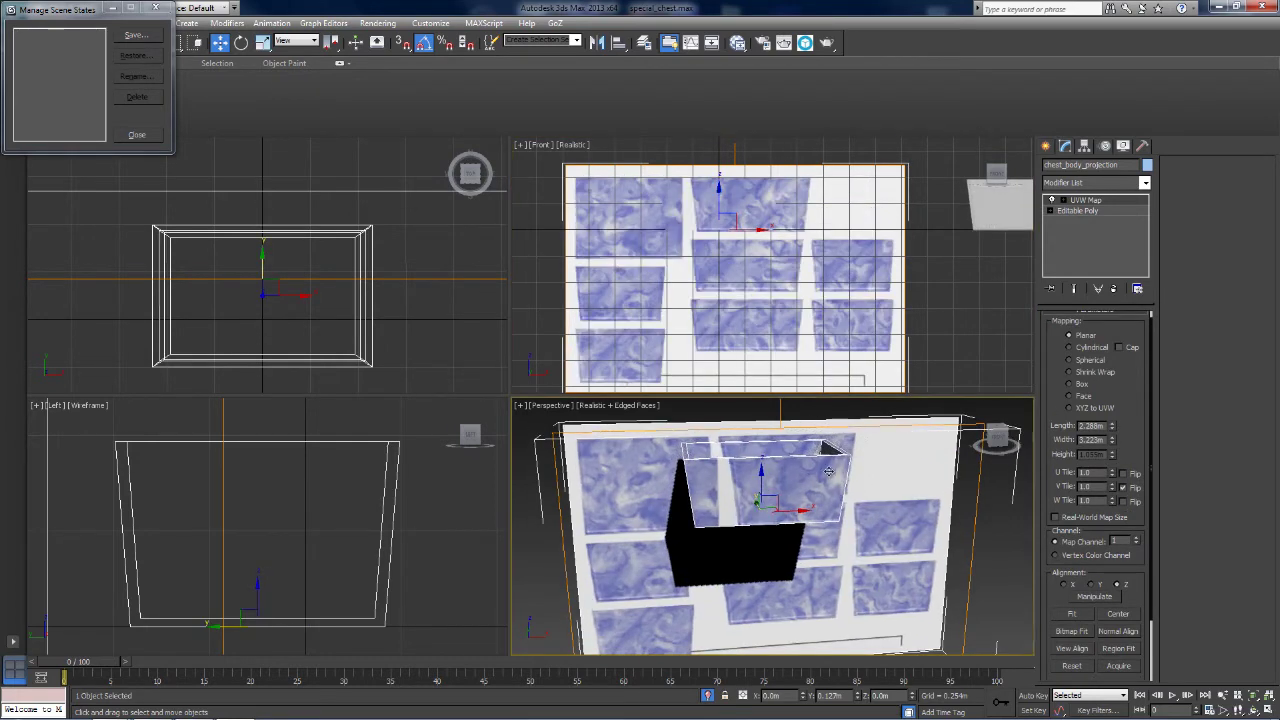
Shift the UVW Map gizmo sideways to about X -0.161 m so an image panel covers the chest's front face.
{"action": "left_click", "coordinate": [1064, 201]}
{"action": "left_click", "coordinate": [1087, 211]}
{"action": "left_click_drag", "start_coordinate": [773, 285], "coordinate": [743, 297]}
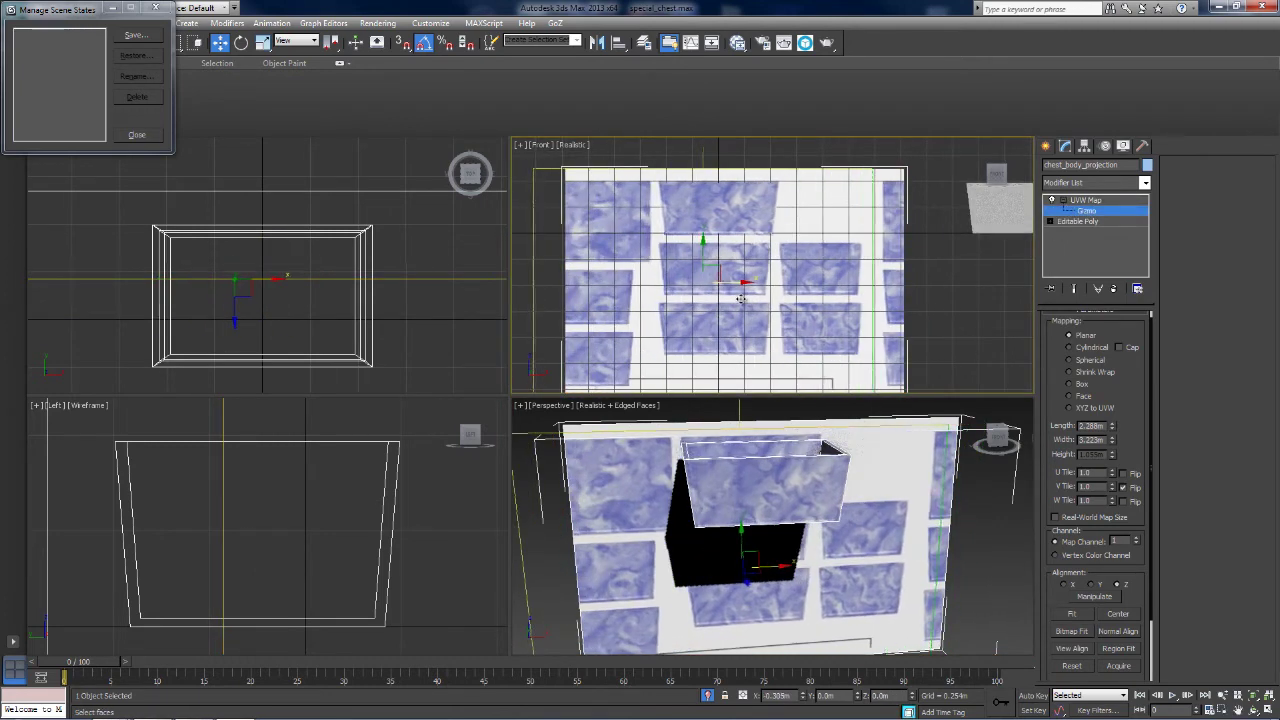
{"action": "middle_click_drag", "start_coordinate": [828, 470], "coordinate": [818, 463], "text": "alt"}
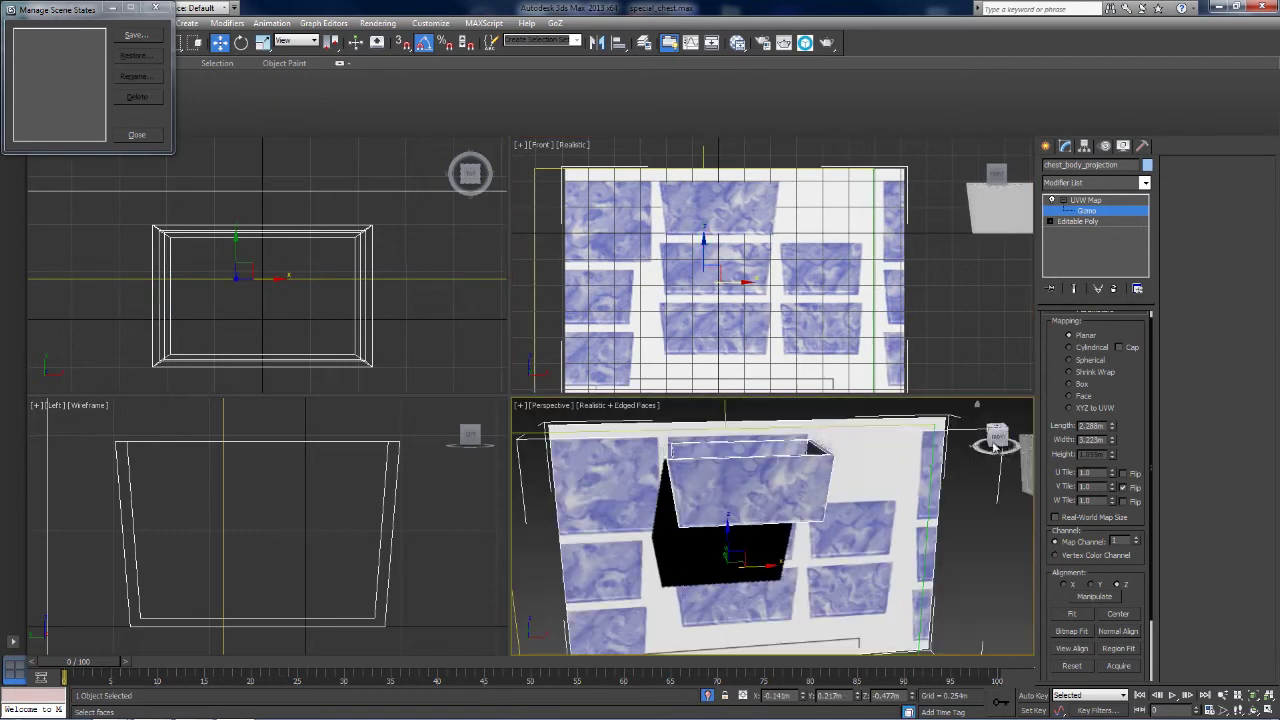
{"action": "mouse_move", "coordinate": [997, 437]}
{"action": "left_mouse_down"}
{"action": "mouse_move", "coordinate": [1023, 440]}
{"action": "mouse_move", "coordinate": [1006, 440]}
{"action": "left_mouse_up"}
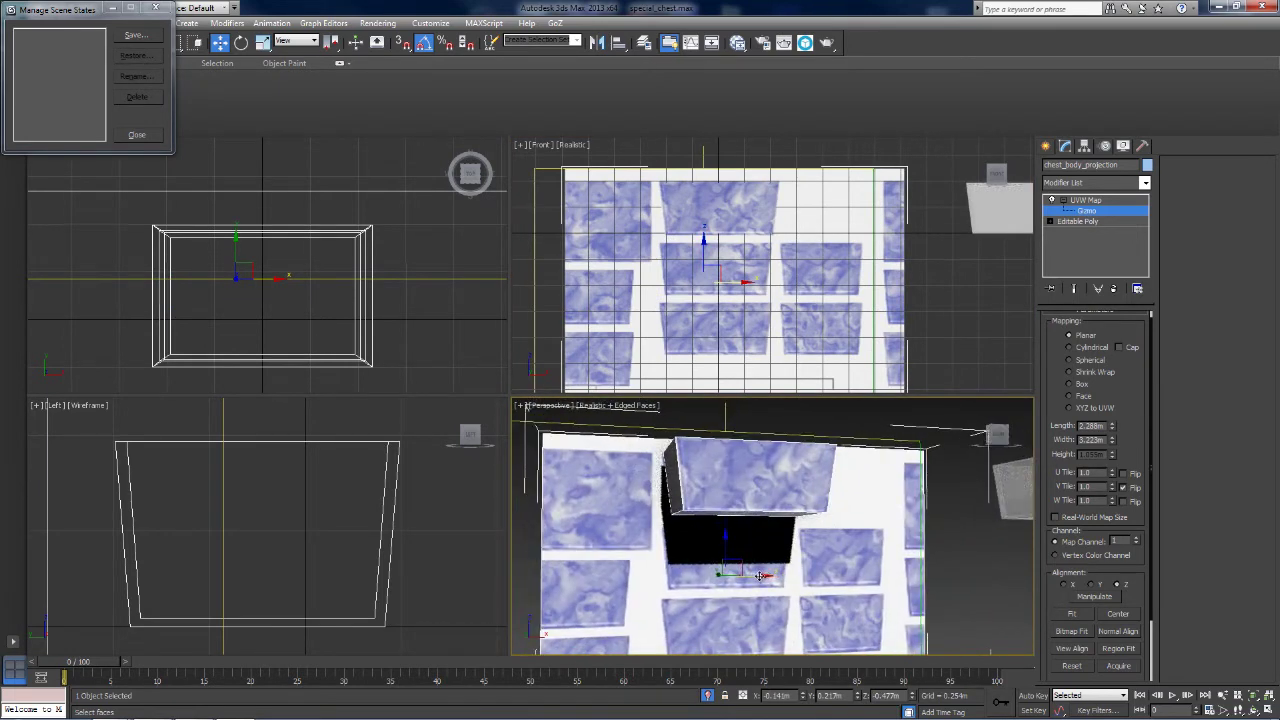
{"action": "left_click_drag", "start_coordinate": [996, 438], "coordinate": [595, 465]}
{"action": "middle_click_drag", "start_coordinate": [1028, 455], "coordinate": [982, 445], "text": "alt"}
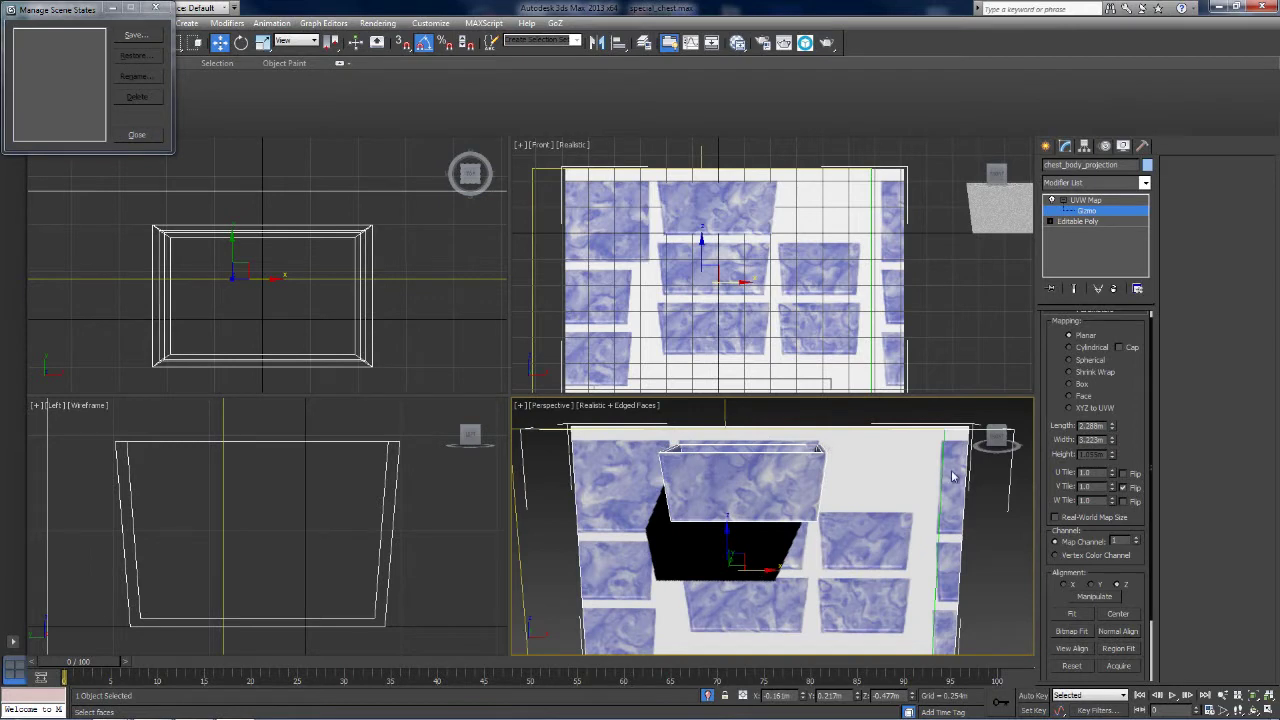
{"action": "left_click", "coordinate": [1062, 202]}
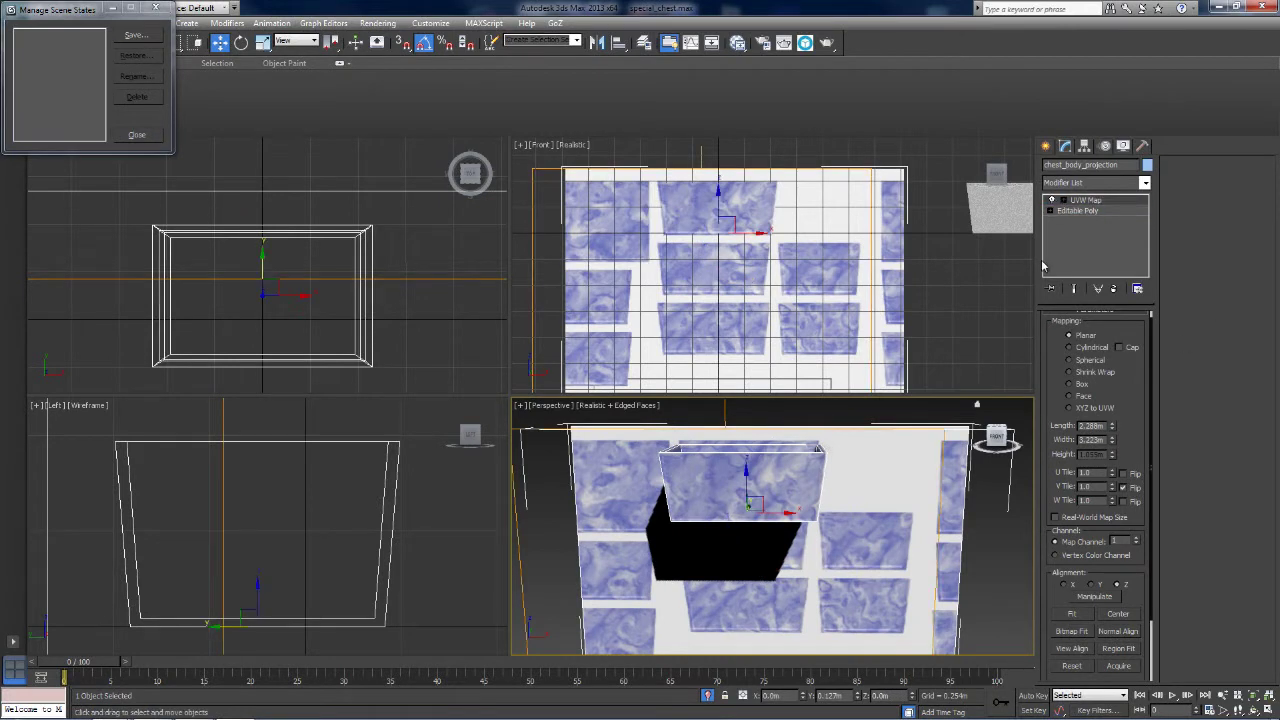
Examine from an angle how the projected image falls on the chest's front and side faces.
{"action": "left_click", "coordinate": [1090, 203]}
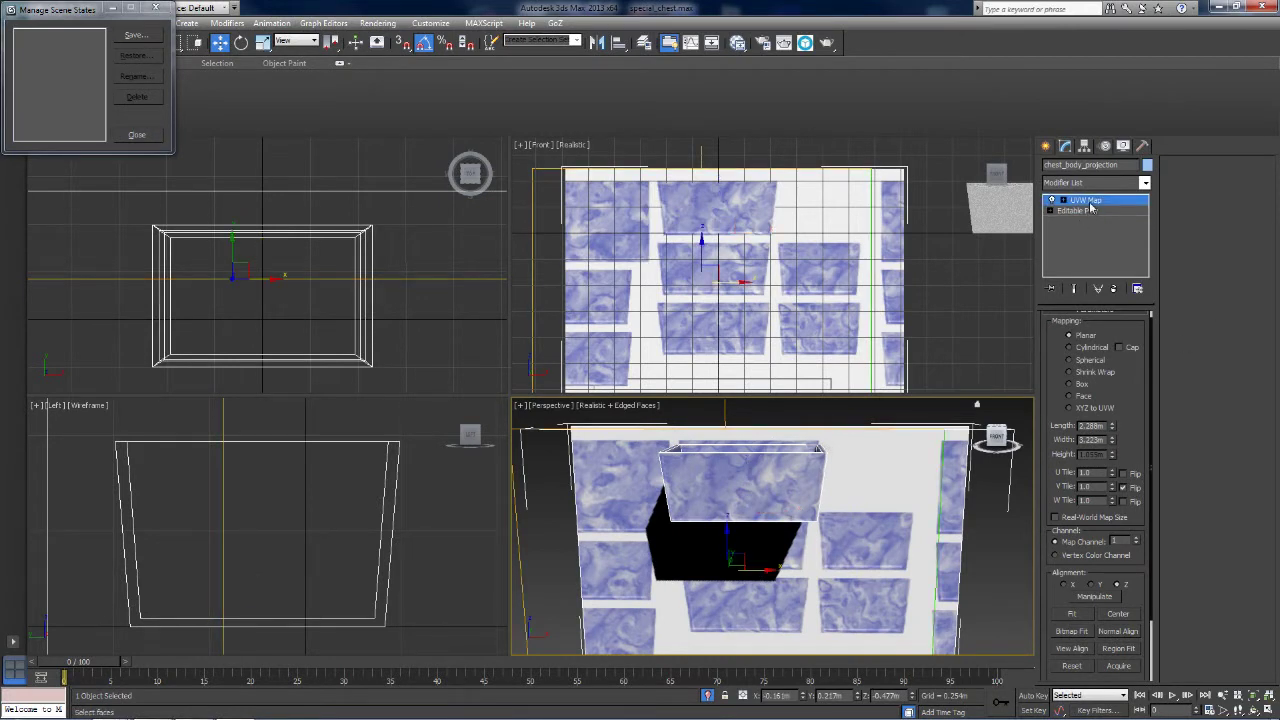
{"action": "scroll", "coordinate": [877, 523], "scroll_direction": "up", "scroll_amount": 3}
{"action": "scroll", "coordinate": [849, 480], "scroll_direction": "down", "scroll_amount": 5}
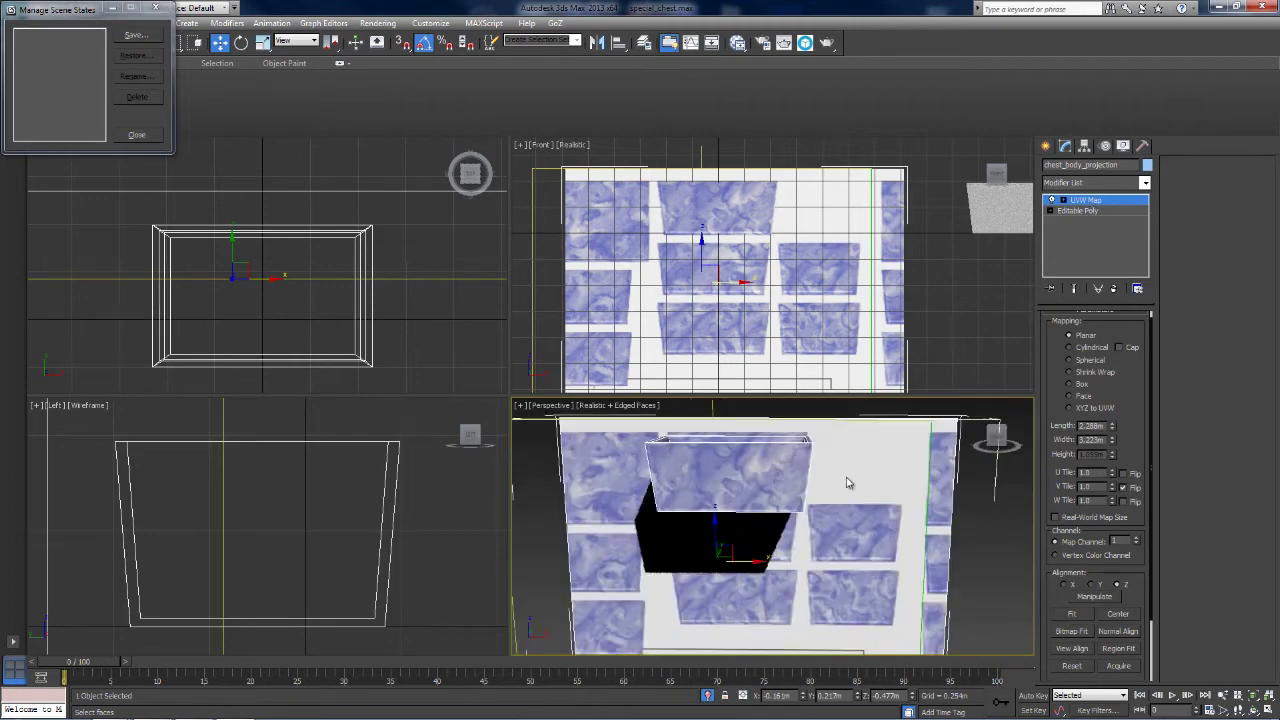
{"action": "left_click_drag", "start_coordinate": [993, 440], "coordinate": [820, 450]}
{"action": "scroll", "coordinate": [820, 450], "scroll_direction": "up", "scroll_amount": 4}
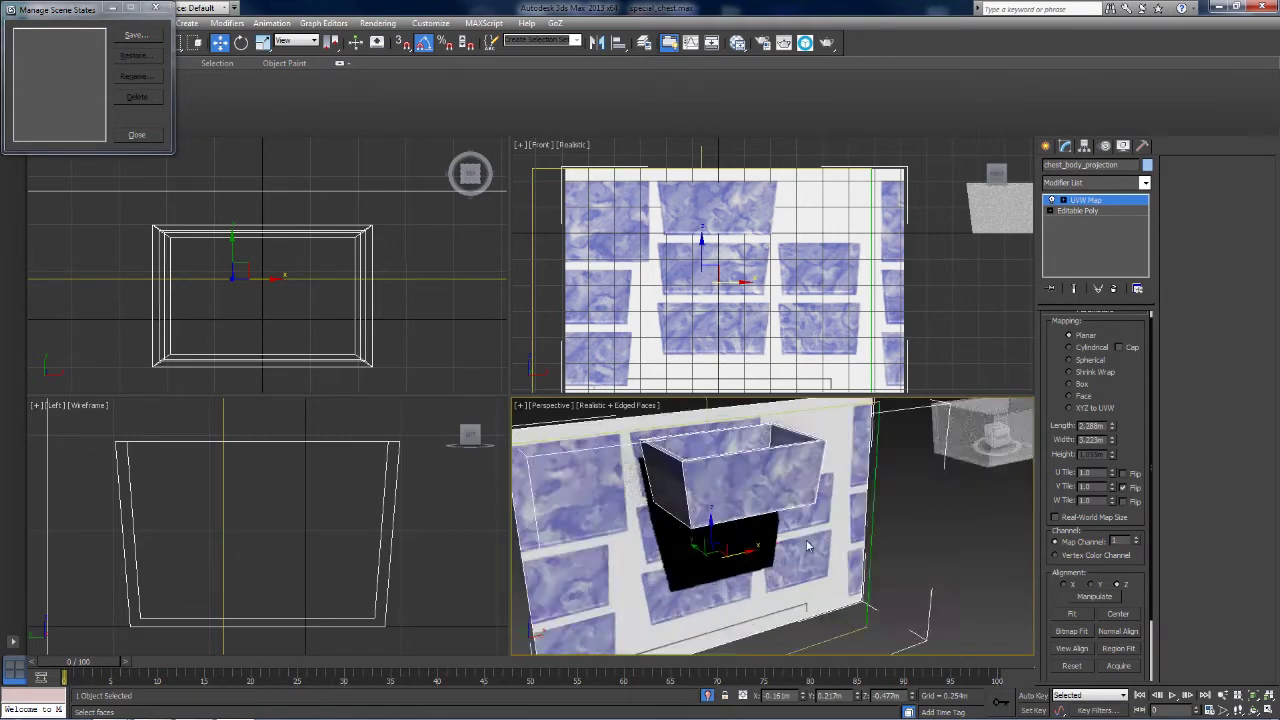
{"action": "middle_click_drag", "start_coordinate": [820, 440], "coordinate": [926, 493]}
{"action": "scroll", "coordinate": [902, 450], "scroll_direction": "down", "scroll_amount": 5}
{"action": "left_click", "coordinate": [1094, 203]}
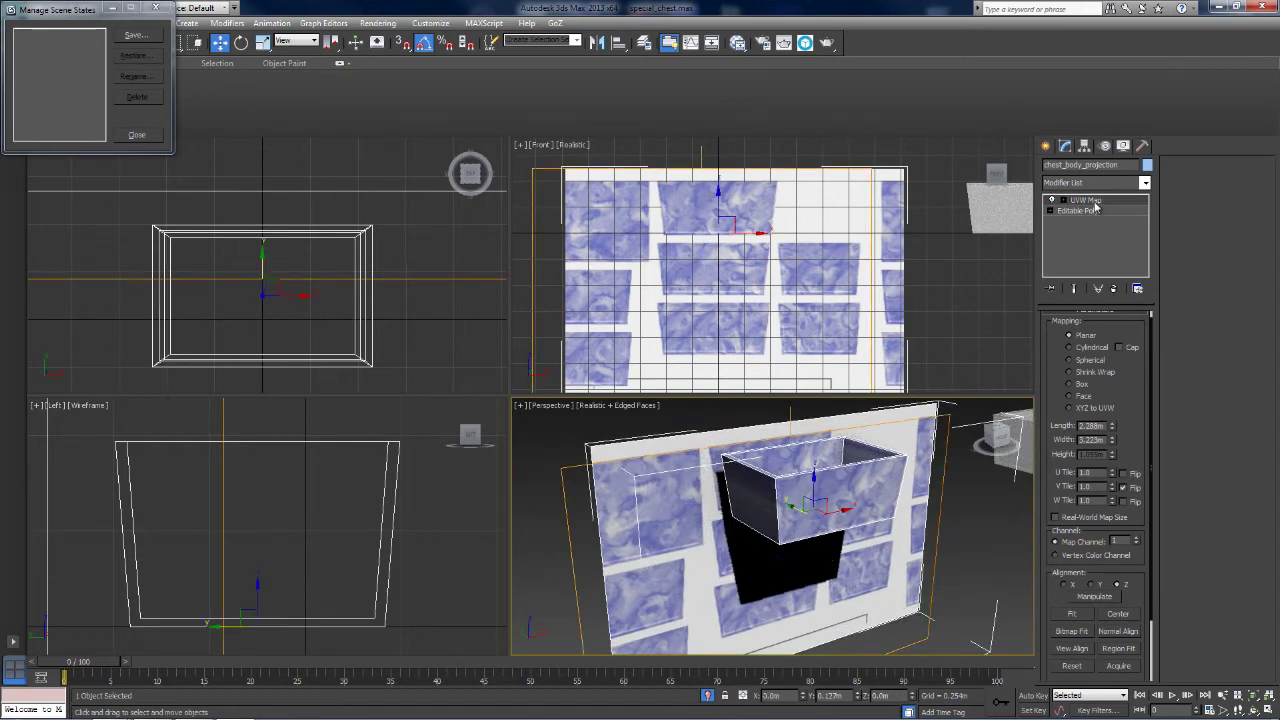
Add a Poly Select modifier above the UVW Map and delete it again.
{"action": "left_click", "coordinate": [1145, 183]}
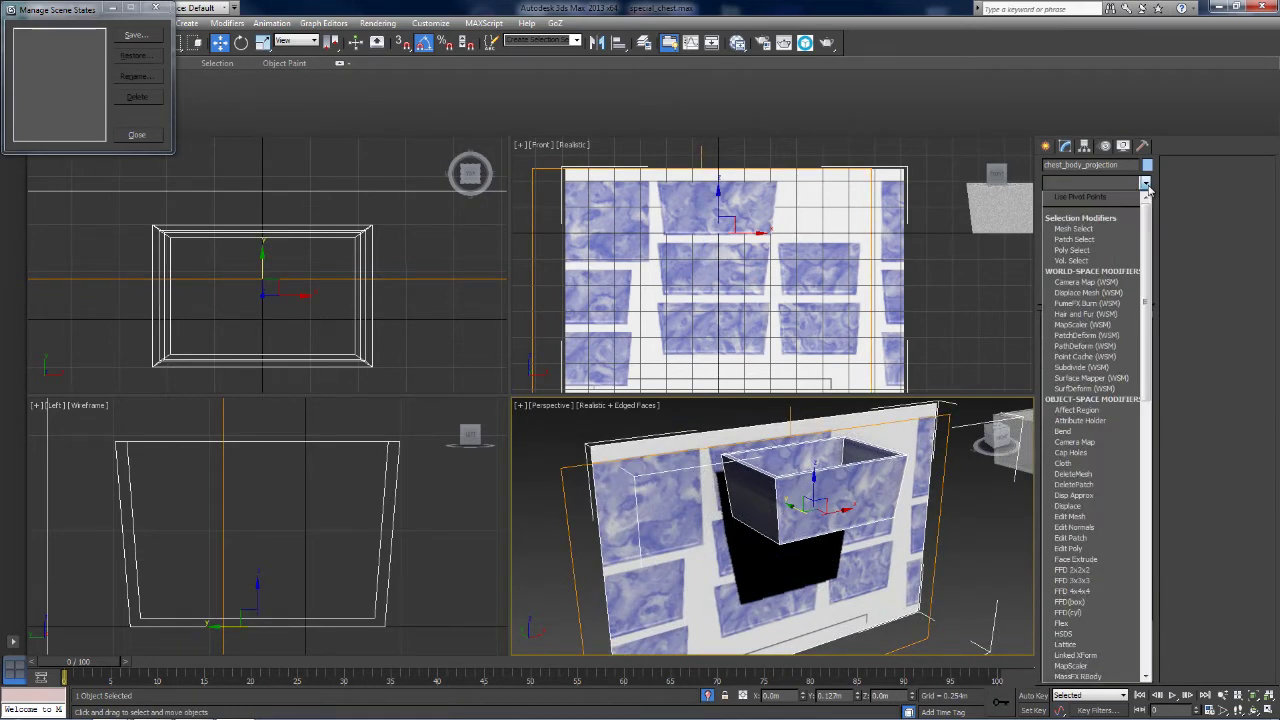
{"action": "type", "text": "sel"}
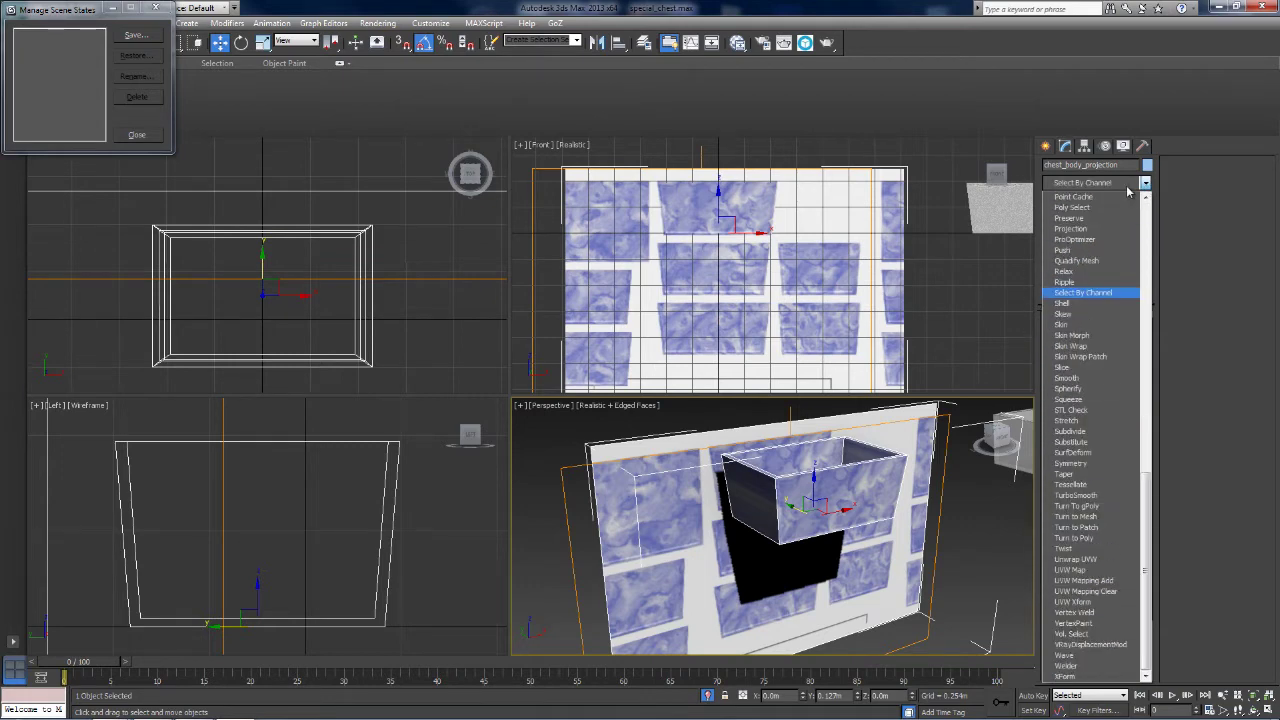
{"action": "left_click", "coordinate": [1145, 183]}
{"action": "left_click", "coordinate": [1145, 183]}
{"action": "type", "text": "poly"}
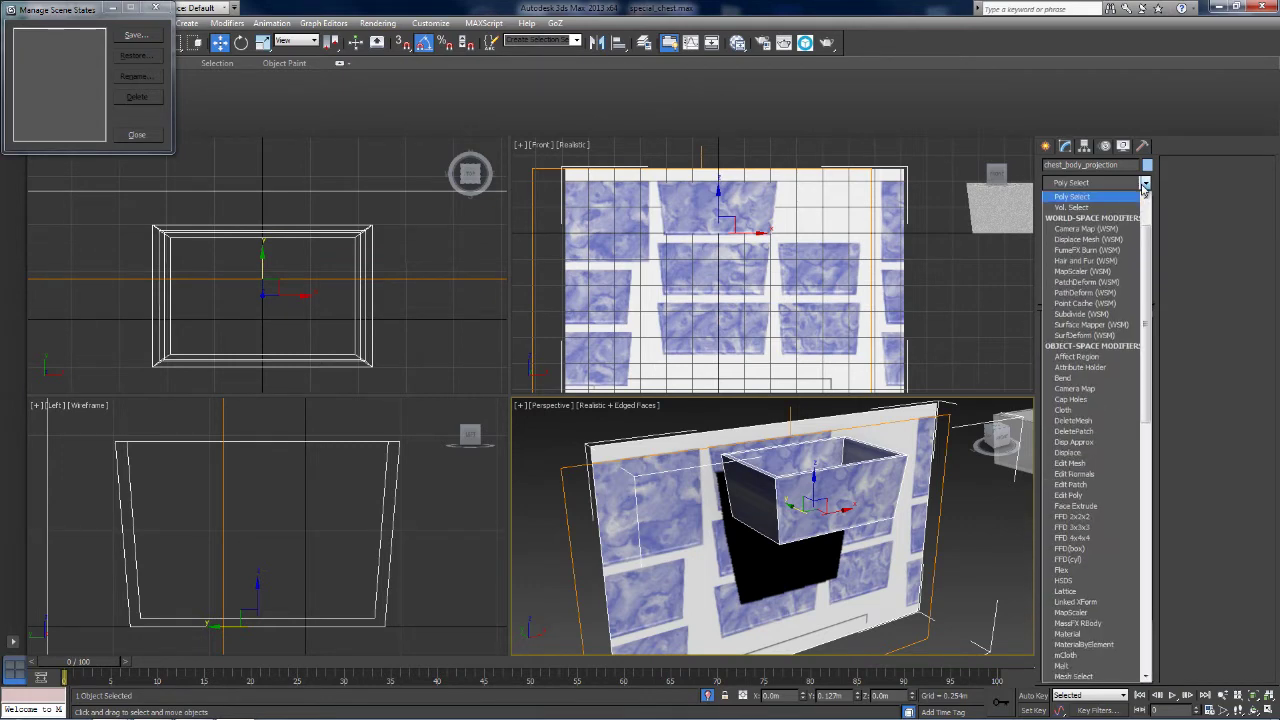
{"action": "key", "text": "Return"}
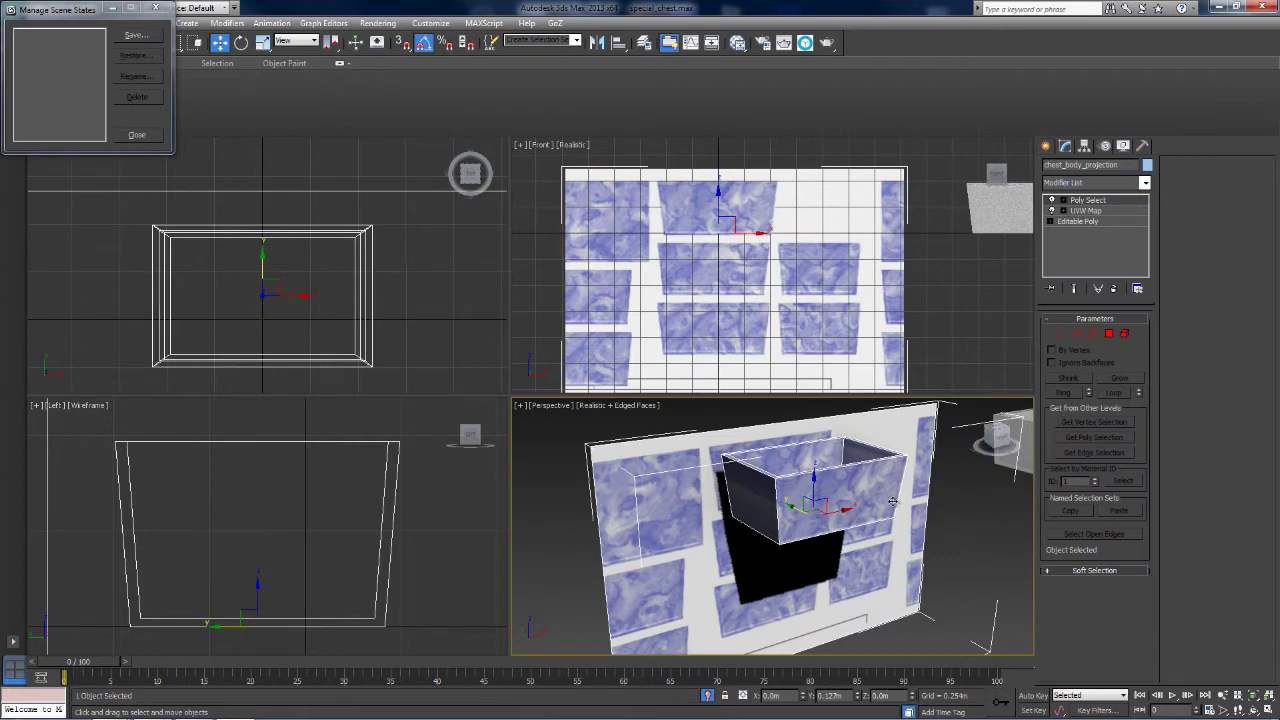
{"action": "scroll", "coordinate": [927, 468], "scroll_direction": "up", "scroll_amount": 5}
{"action": "scroll", "coordinate": [927, 468], "scroll_direction": "down", "scroll_amount": 5}
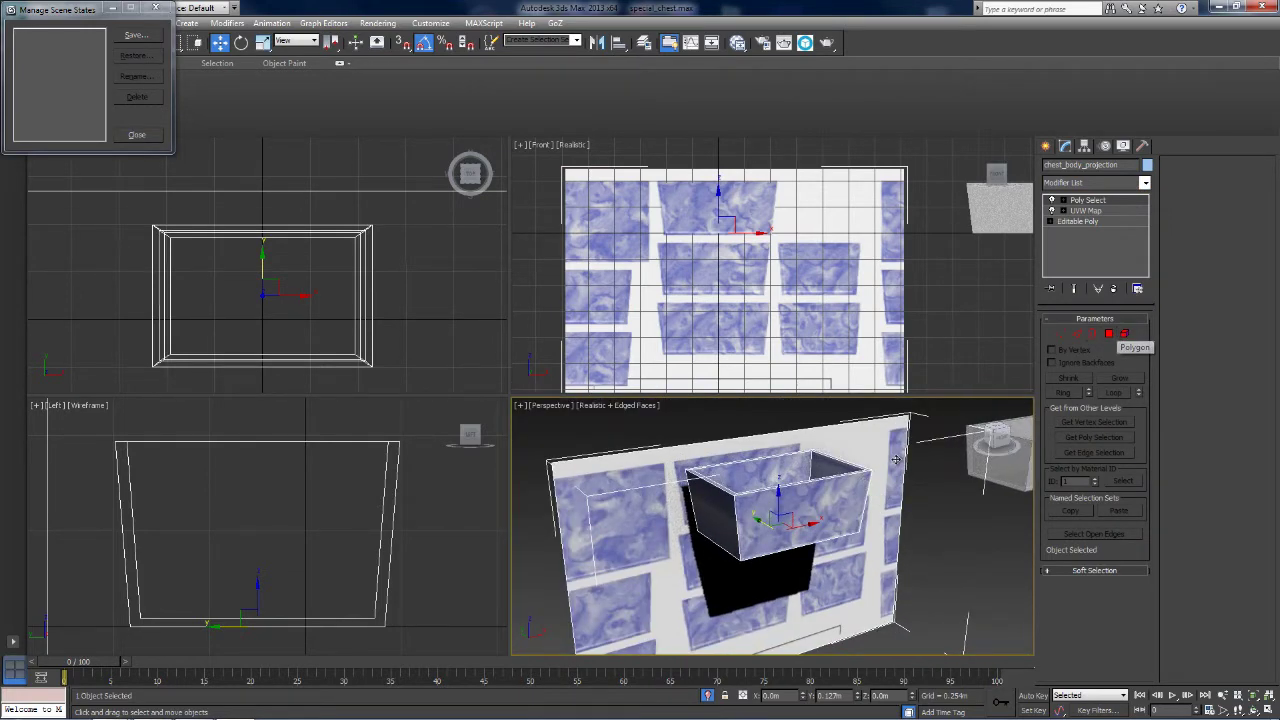
{"action": "left_click", "coordinate": [1096, 204]}
{"action": "right_click", "coordinate": [1096, 204]}
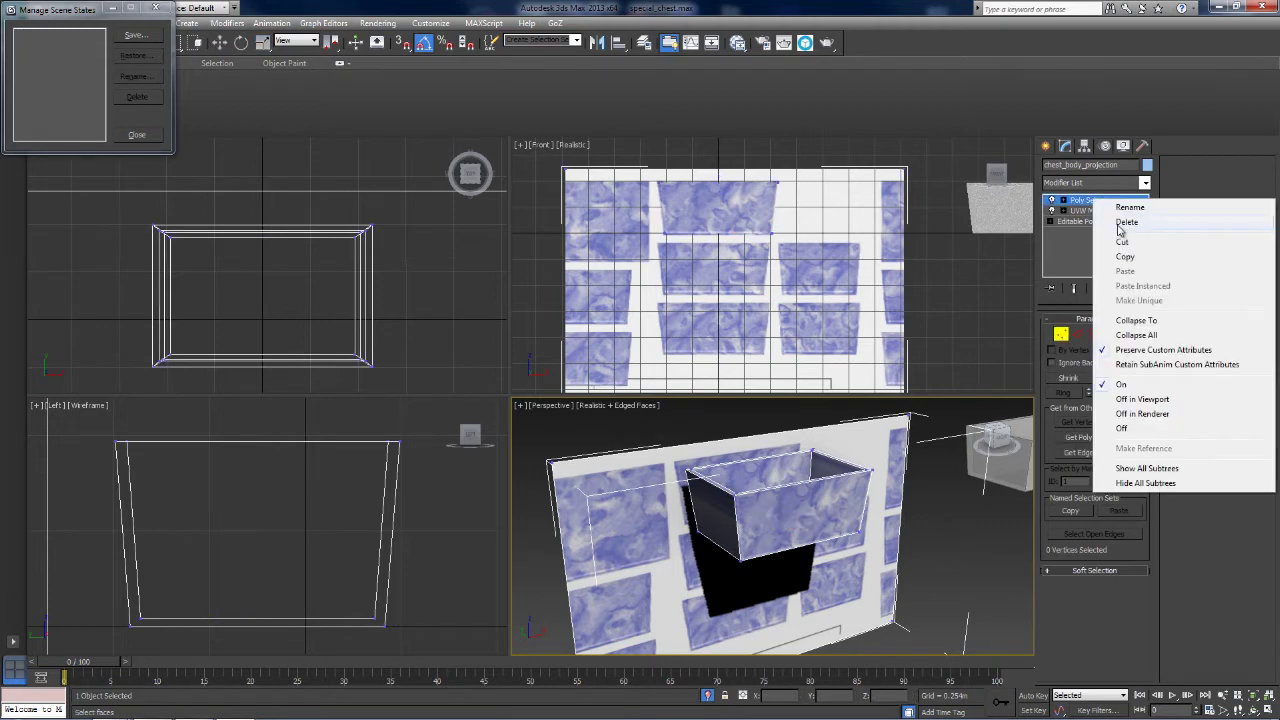
{"action": "left_click", "coordinate": [1119, 224]}
Collapse the UVW Map modifier into the editable poly and confirm the collapse.
{"action": "right_click", "coordinate": [1090, 202]}
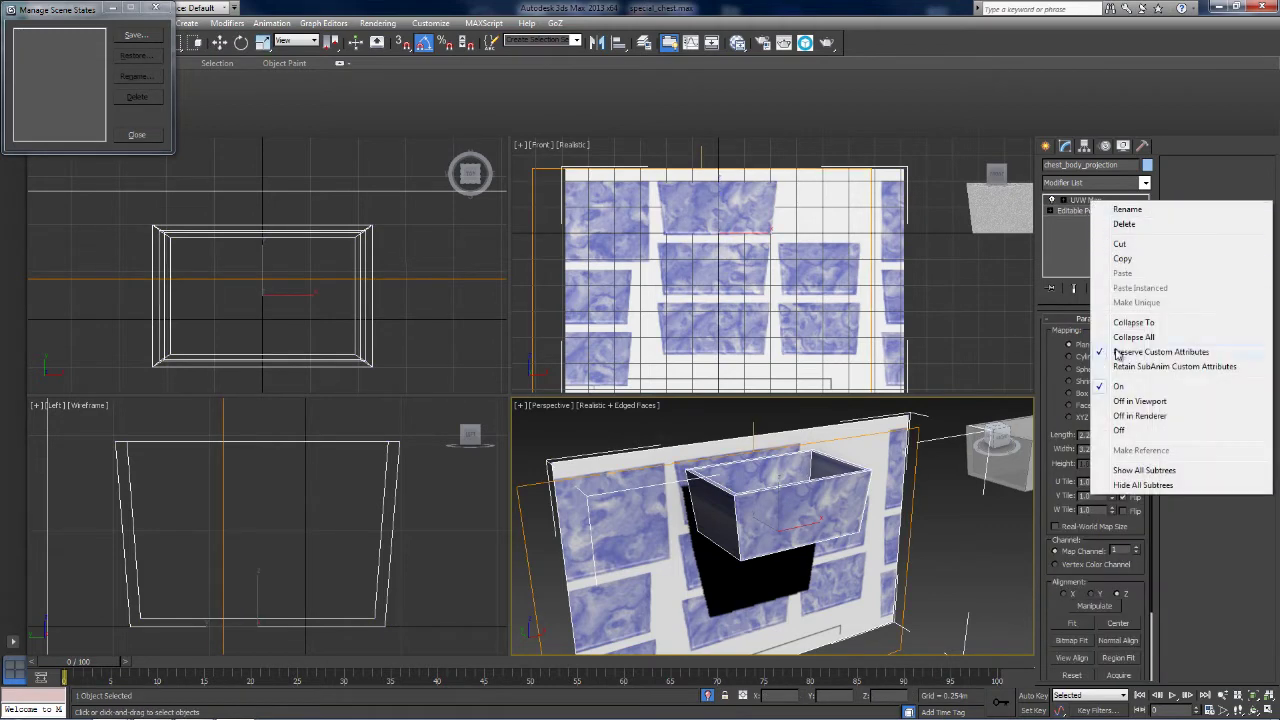
{"action": "left_click", "coordinate": [1134, 323]}
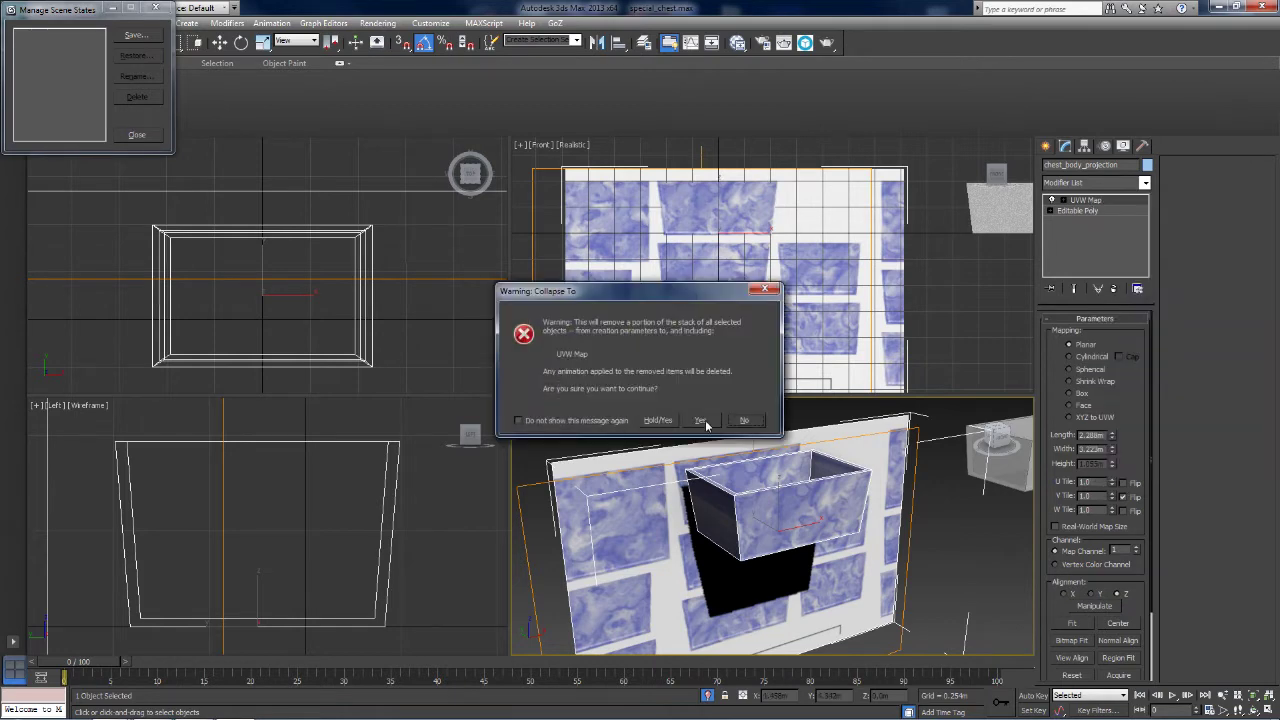
{"action": "left_click", "coordinate": [700, 420]}
{"action": "middle_click_drag", "start_coordinate": [735, 480], "coordinate": [762, 485], "text": "alt"}
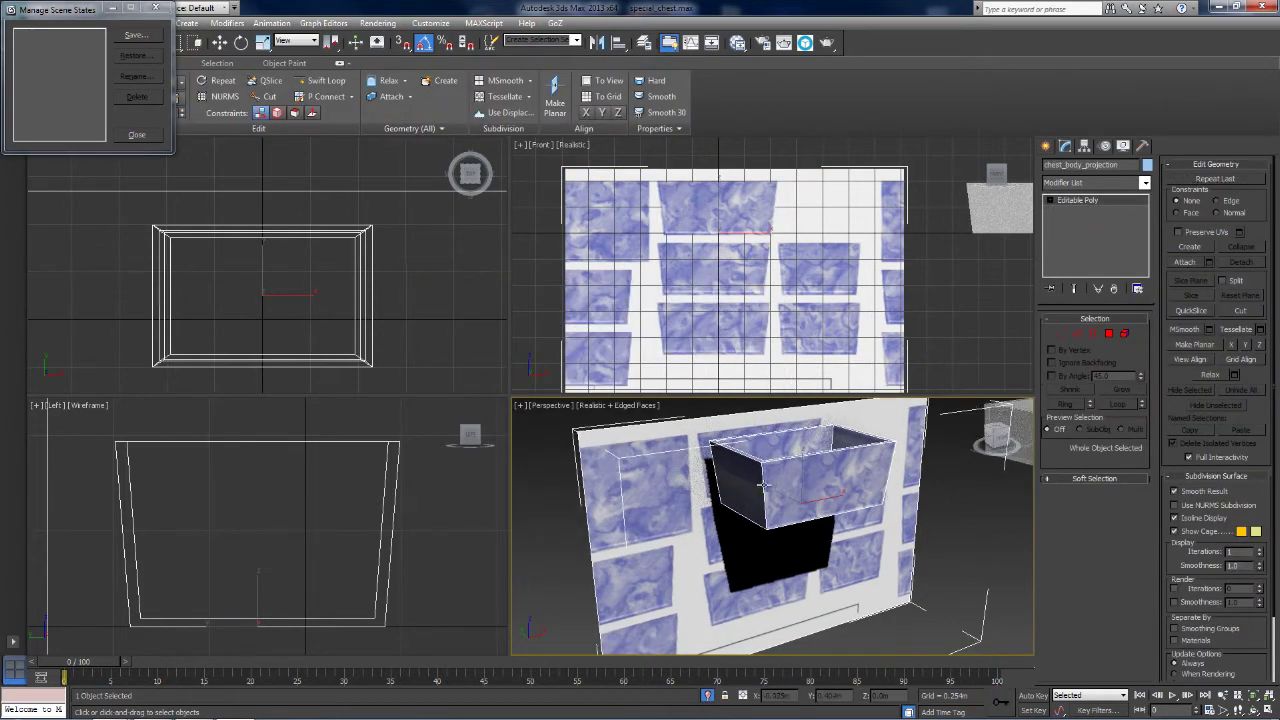
Detach the large reference-image plane element from the chest body as a separate object.
{"action": "left_click", "coordinate": [1124, 333]}
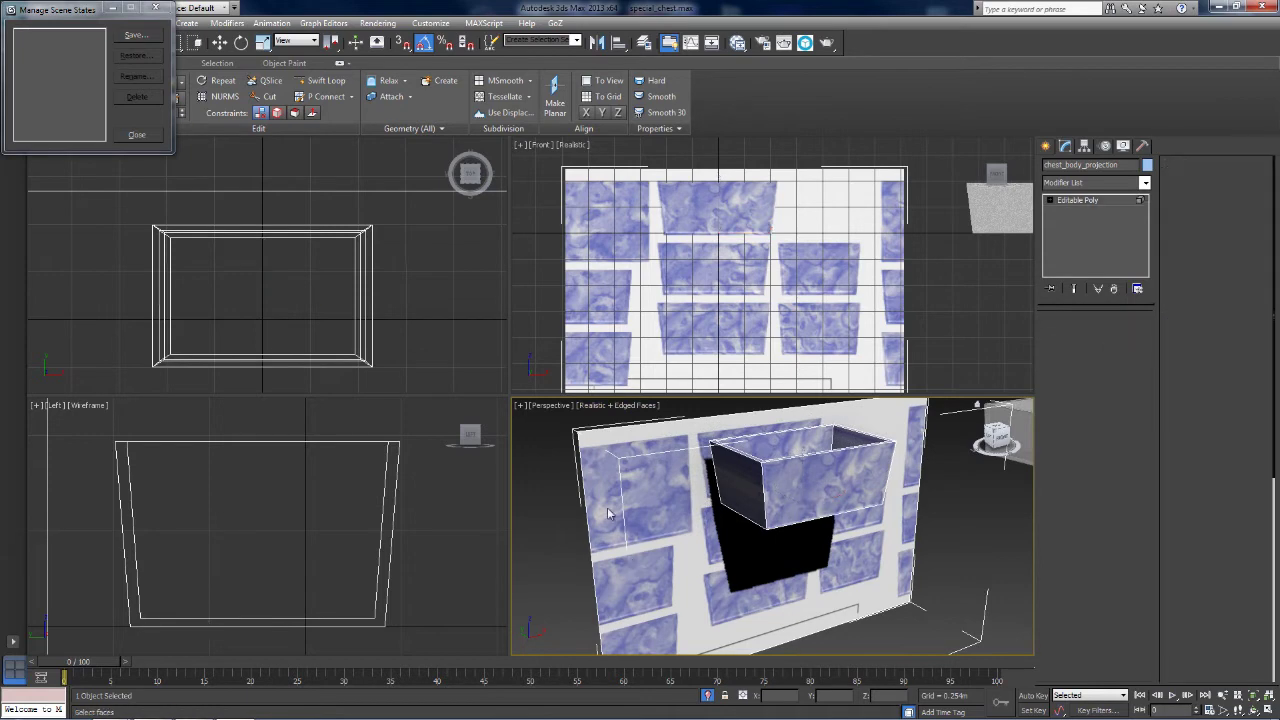
{"action": "left_click", "coordinate": [607, 496]}
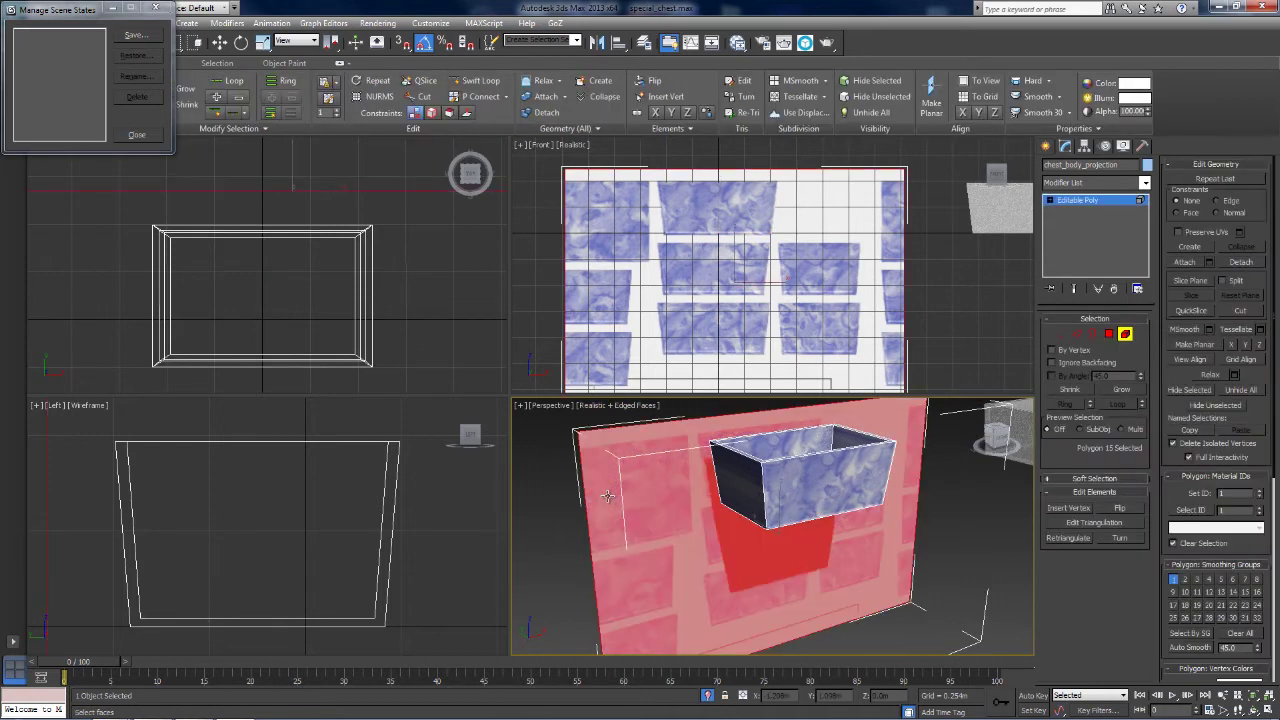
{"action": "left_click", "coordinate": [538, 112]}
{"action": "left_click", "coordinate": [680, 372]}
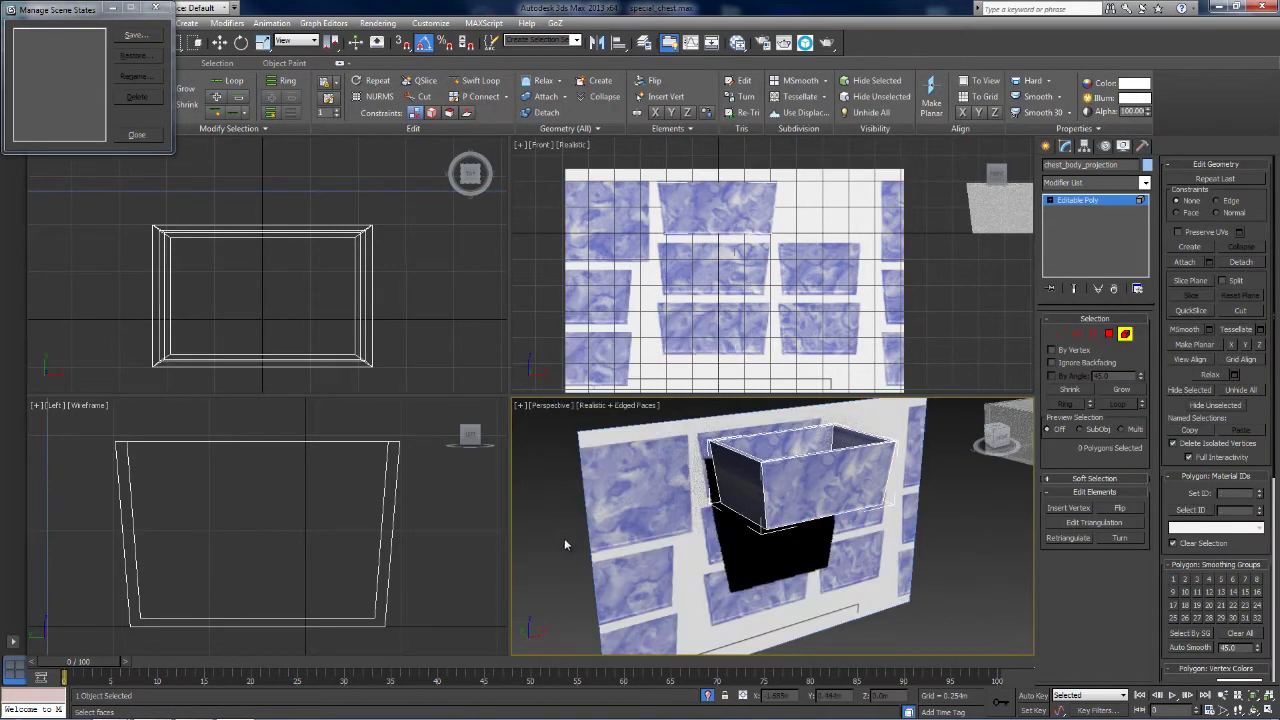
{"action": "left_click", "coordinate": [1080, 201]}
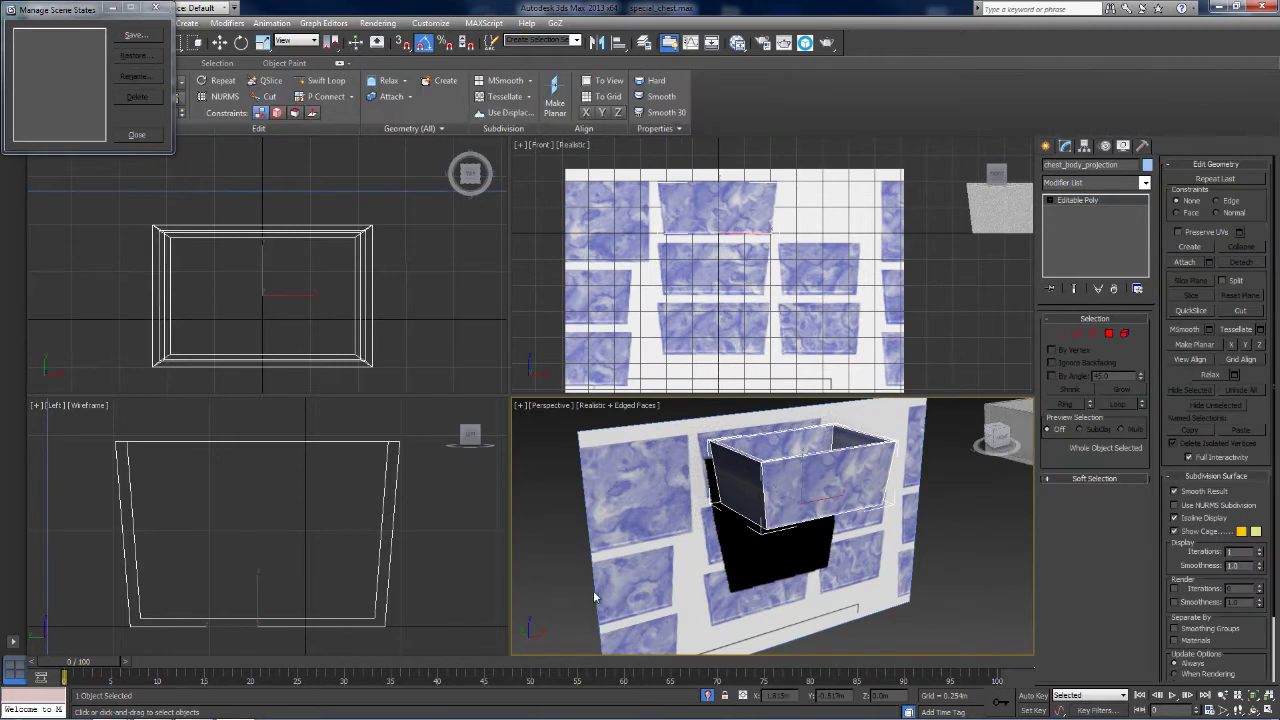
Rotate the detached reference-image plane a quarter turn about its vertical axis so it faces the chest's end side.
{"action": "left_click", "coordinate": [626, 487]}
{"action": "middle_click_drag", "start_coordinate": [626, 487], "coordinate": [819, 428], "text": "alt"}
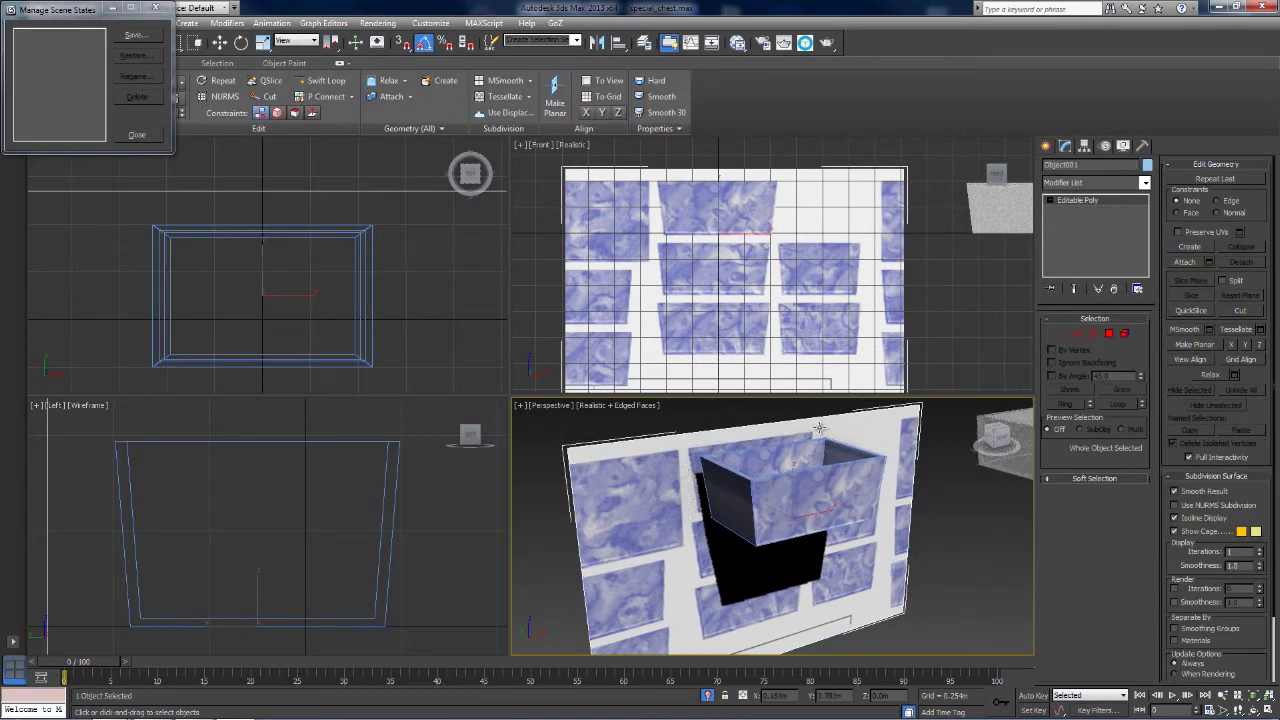
{"action": "middle_click_drag", "start_coordinate": [647, 571], "coordinate": [660, 503]}
{"action": "scroll", "coordinate": [661, 503], "scroll_direction": "down", "scroll_amount": 2}
{"action": "scroll", "coordinate": [663, 505], "scroll_direction": "up", "scroll_amount": 2}
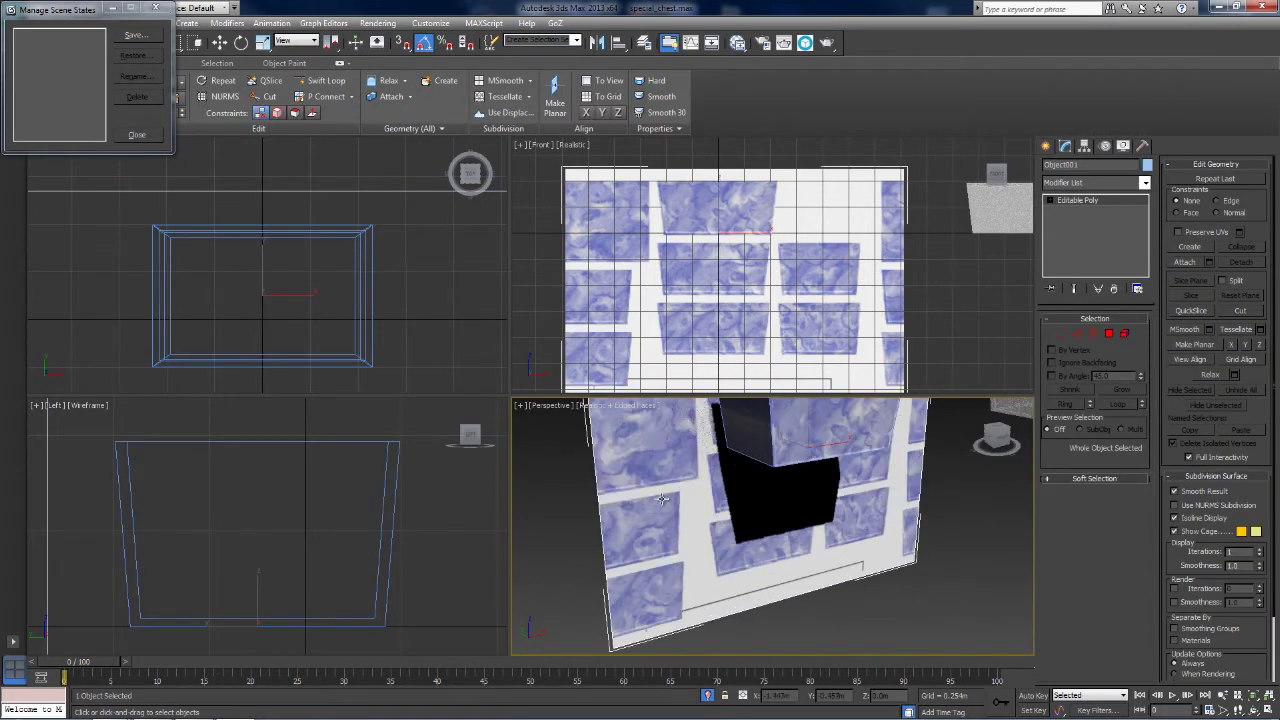
{"action": "key", "text": "e"}
{"action": "middle_click_drag", "start_coordinate": [793, 455], "coordinate": [783, 483], "text": "alt"}
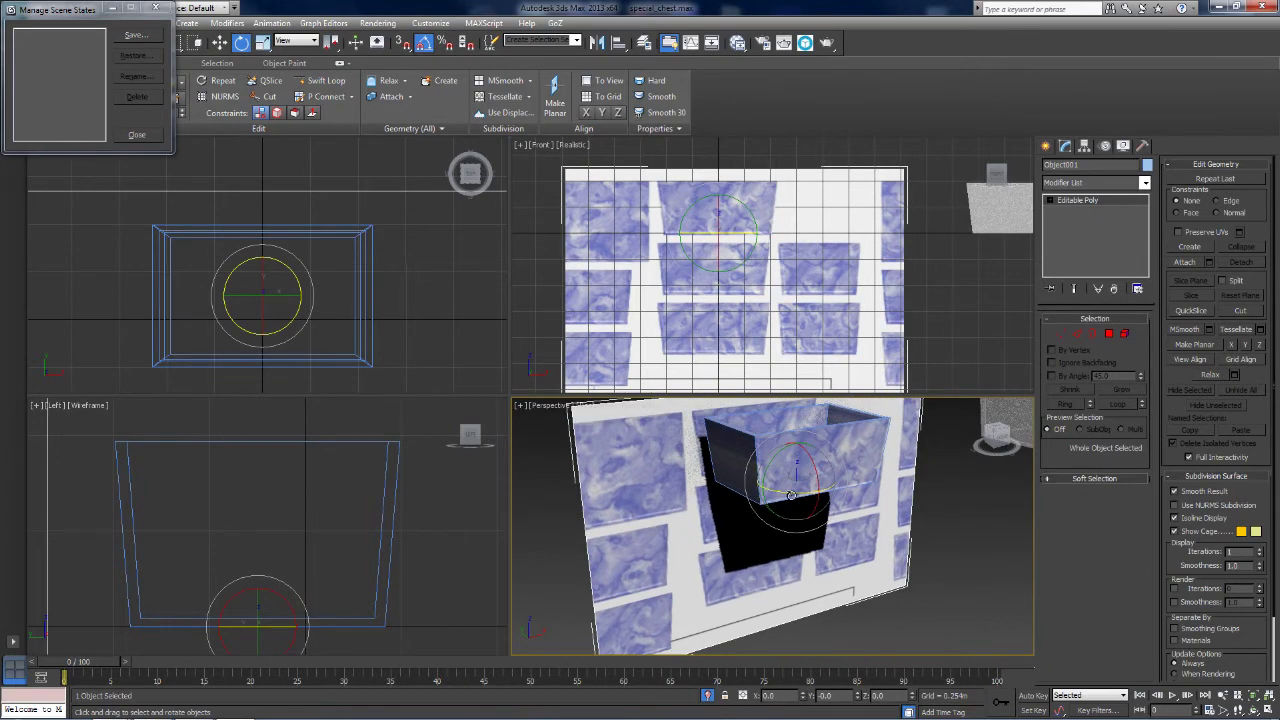
{"action": "left_click_drag", "start_coordinate": [790, 495], "coordinate": [728, 524]}
Shade the Left view and move the reference-image plane to about Y 1.11 m, Z 0.594 m, lining an end panel up with the chest's end.
{"action": "key", "text": "w"}
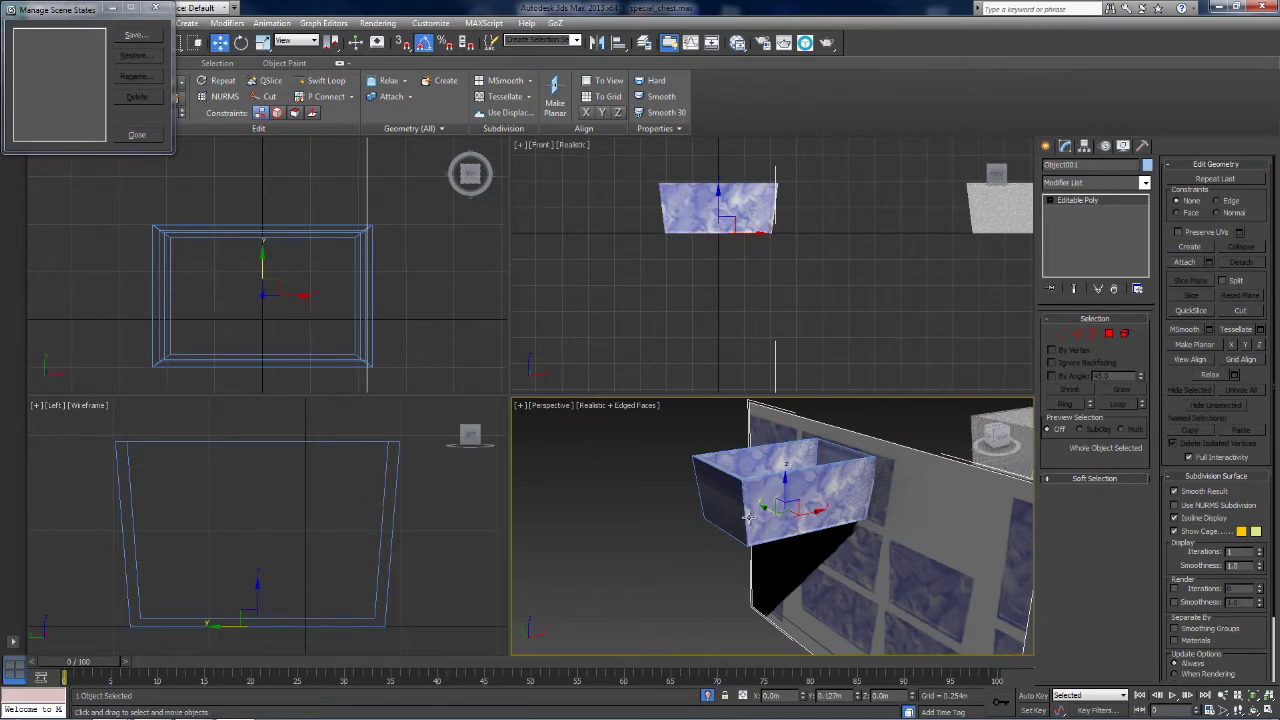
{"action": "middle_click_drag", "start_coordinate": [719, 260], "coordinate": [739, 283]}
{"action": "middle_click_drag", "start_coordinate": [400, 325], "coordinate": [420, 256]}
{"action": "middle_click_drag", "start_coordinate": [322, 553], "coordinate": [363, 513]}
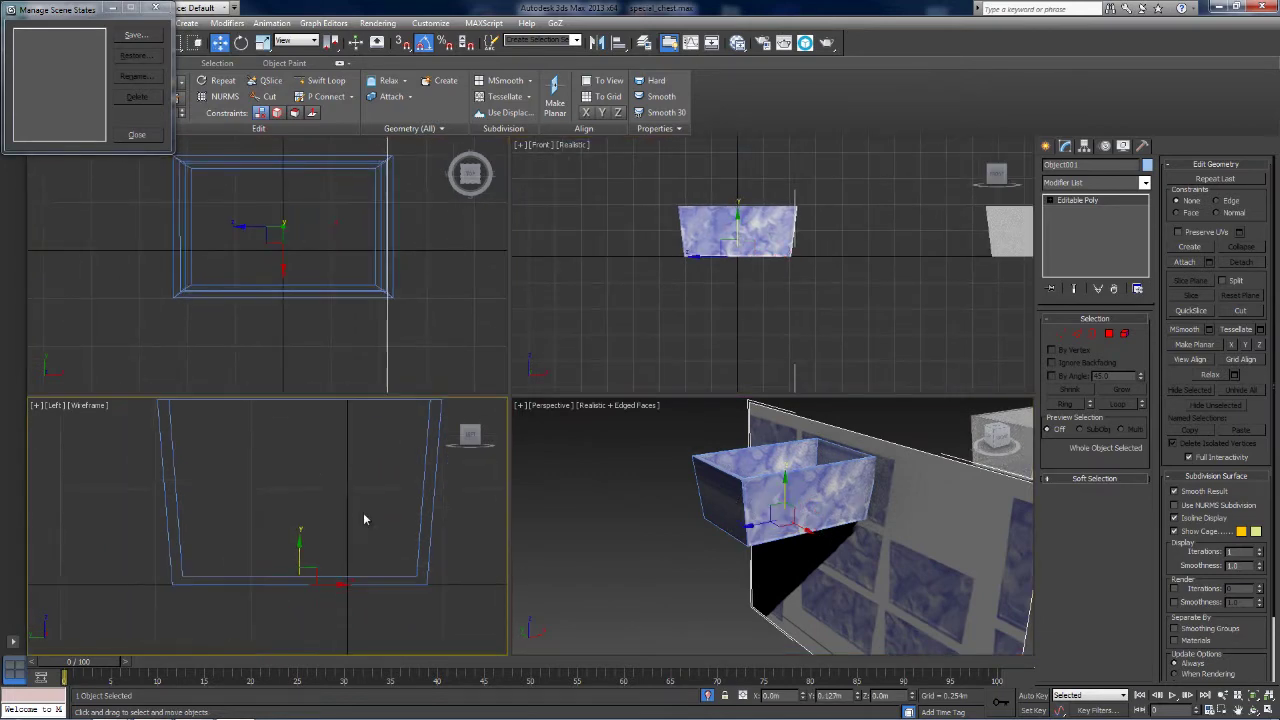
{"action": "scroll", "coordinate": [363, 513], "scroll_direction": "down", "scroll_amount": 5}
{"action": "left_click", "coordinate": [89, 405]}
{"action": "left_click", "coordinate": [130, 434]}
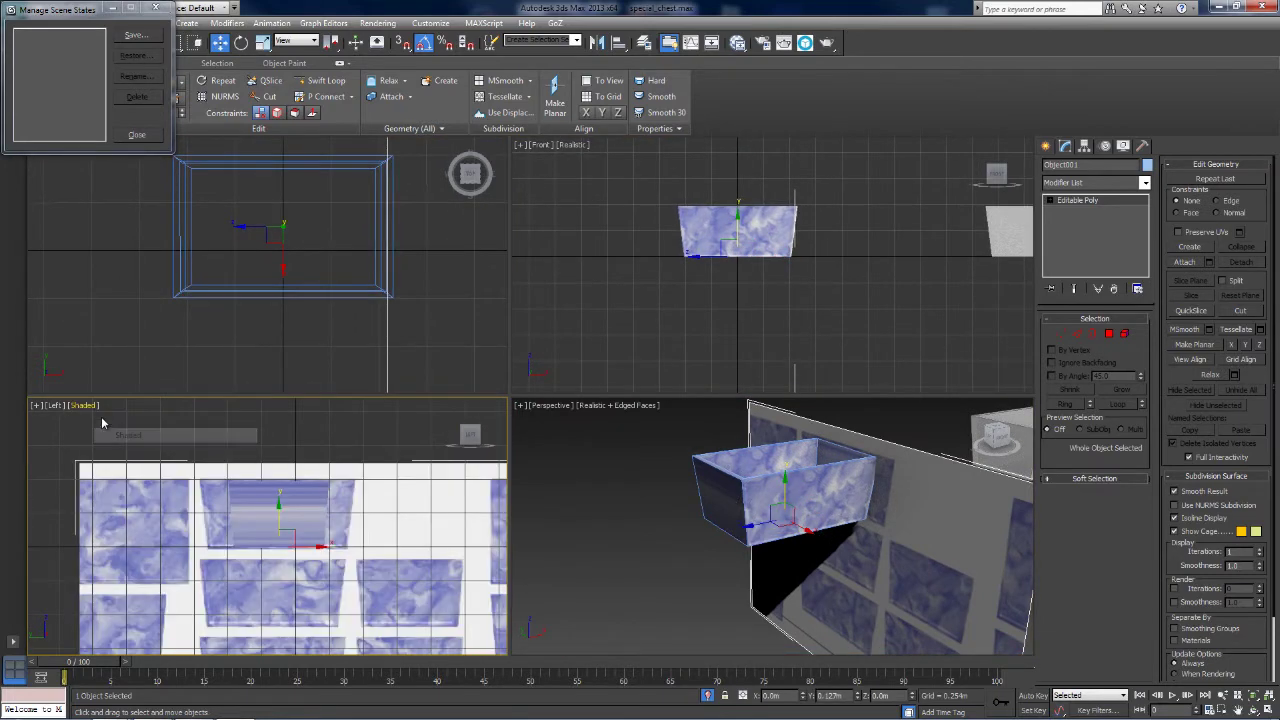
{"action": "left_click_drag", "start_coordinate": [268, 478], "coordinate": [177, 424]}
{"action": "scroll", "coordinate": [843, 535], "scroll_direction": "up", "scroll_amount": 5}
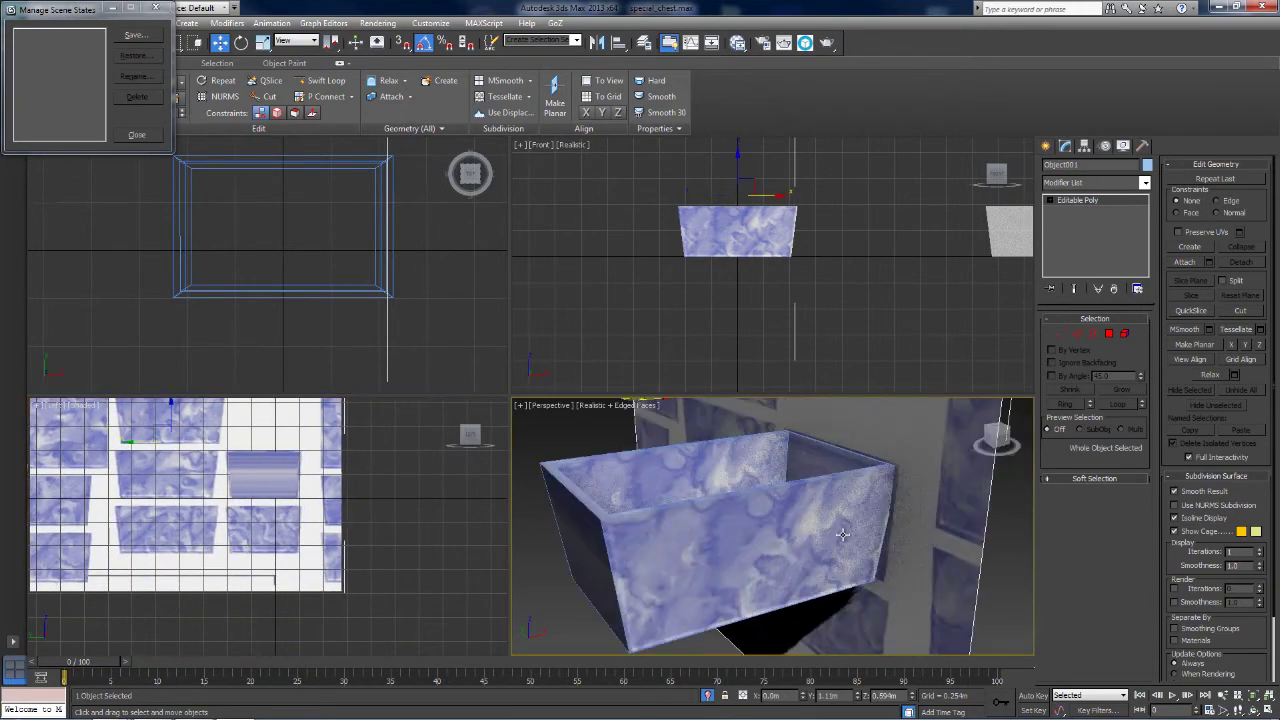
Inspect the chest's end and interior, and move the reference-image plane along X to about 0.122 m, further from the chest.
{"action": "middle_click_drag", "start_coordinate": [943, 469], "coordinate": [781, 535], "text": "alt"}
{"action": "left_click_drag", "start_coordinate": [988, 439], "coordinate": [1030, 462]}
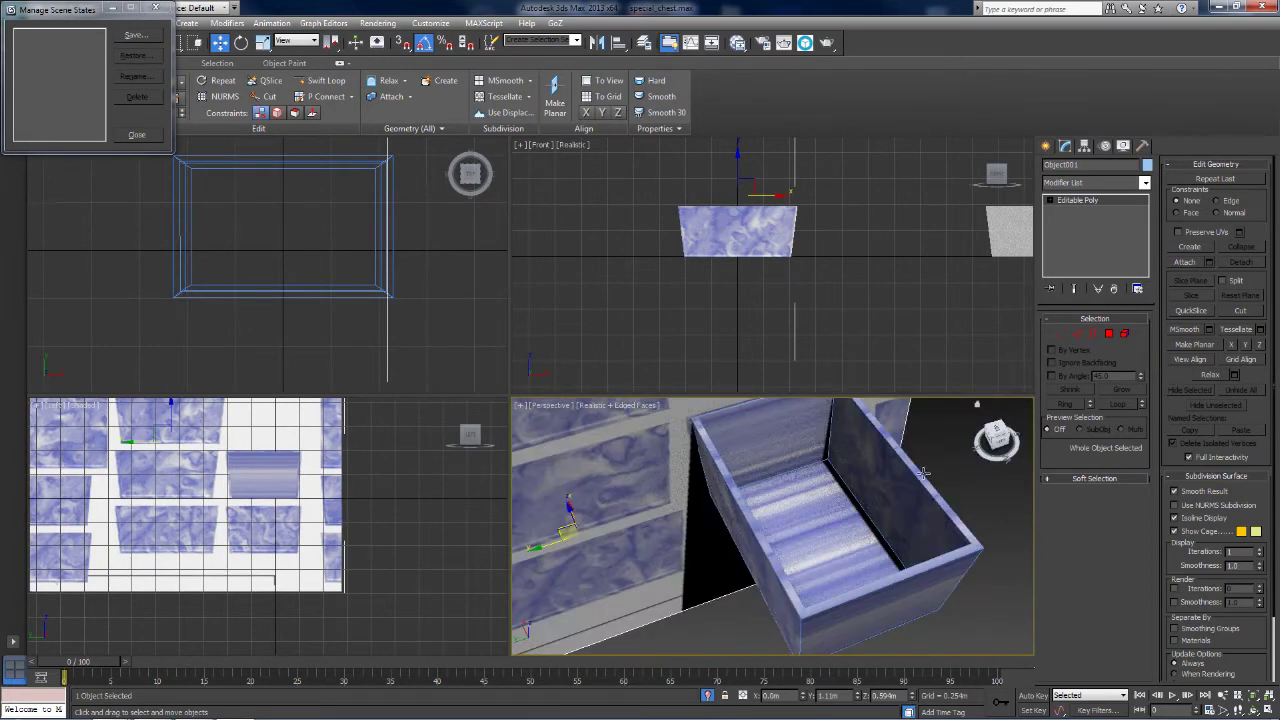
{"action": "middle_click_drag", "start_coordinate": [738, 533], "coordinate": [628, 554], "text": "alt"}
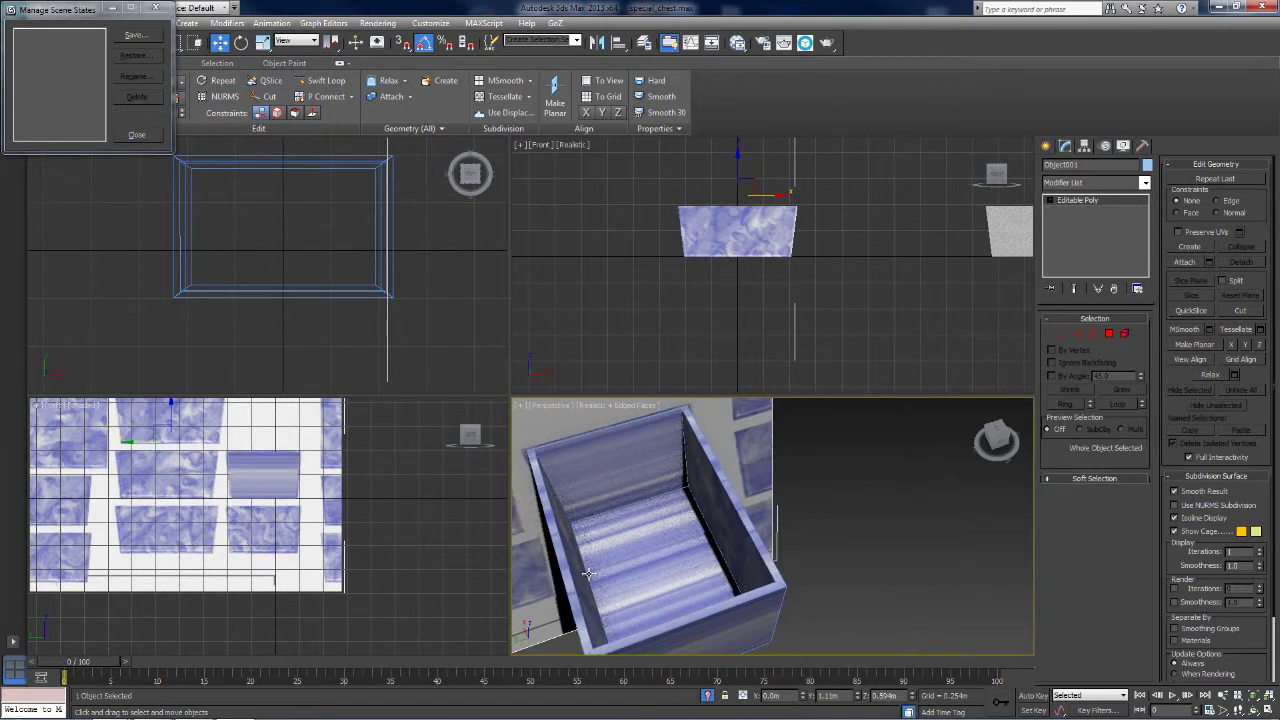
{"action": "scroll", "coordinate": [588, 572], "scroll_direction": "up", "scroll_amount": 5}
{"action": "scroll", "coordinate": [311, 540], "scroll_direction": "down", "scroll_amount": 3}
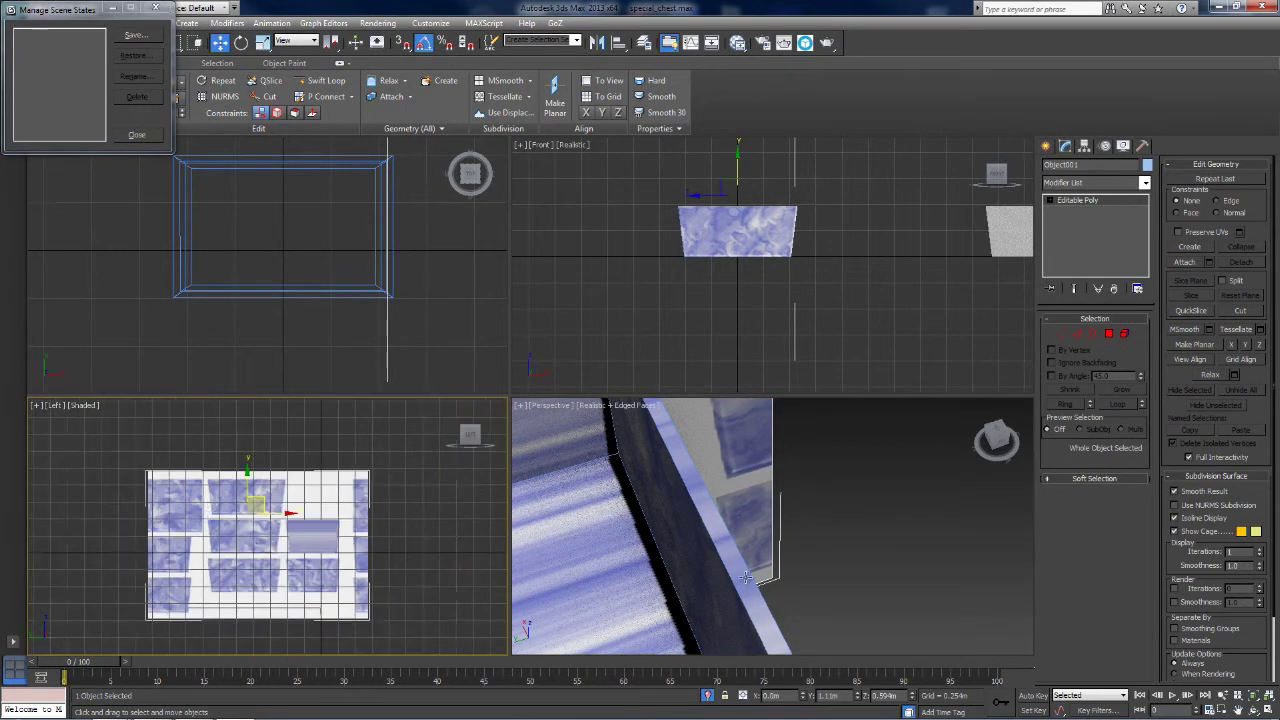
{"action": "scroll", "coordinate": [829, 480], "scroll_direction": "down", "scroll_amount": 6}
{"action": "left_click_drag", "start_coordinate": [994, 437], "coordinate": [946, 430]}
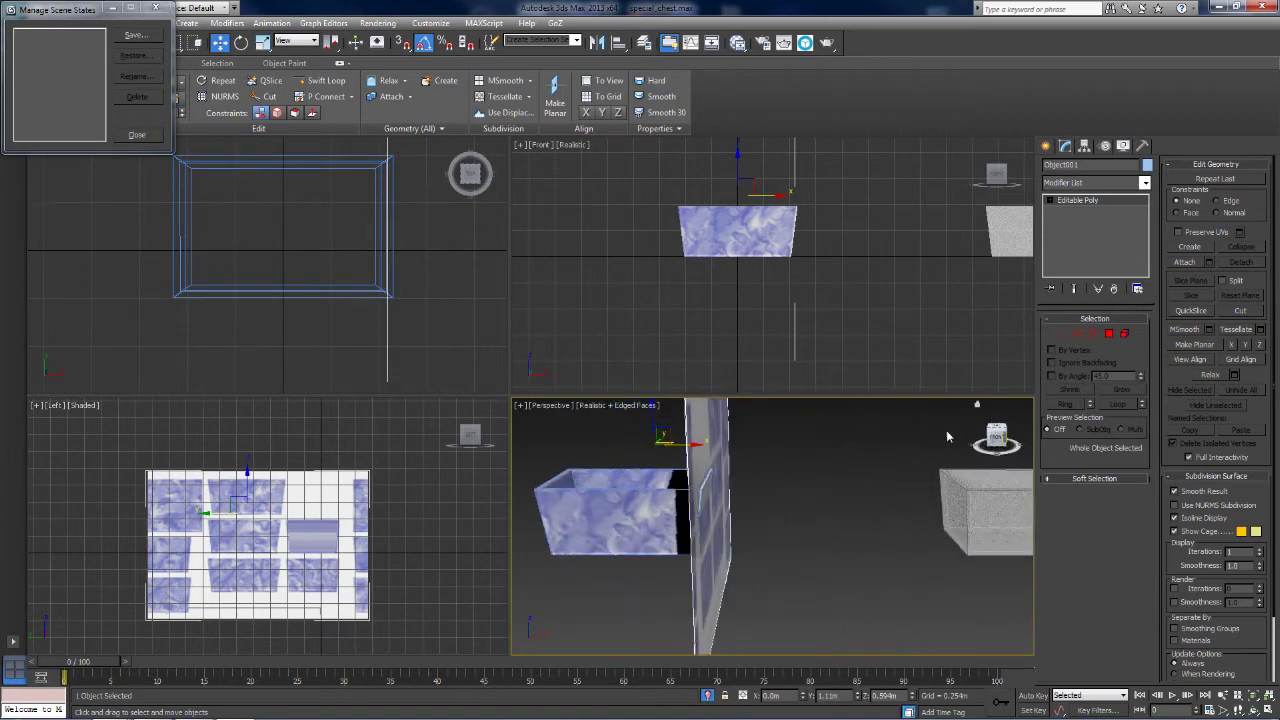
{"action": "left_click_drag", "start_coordinate": [685, 445], "coordinate": [710, 441]}
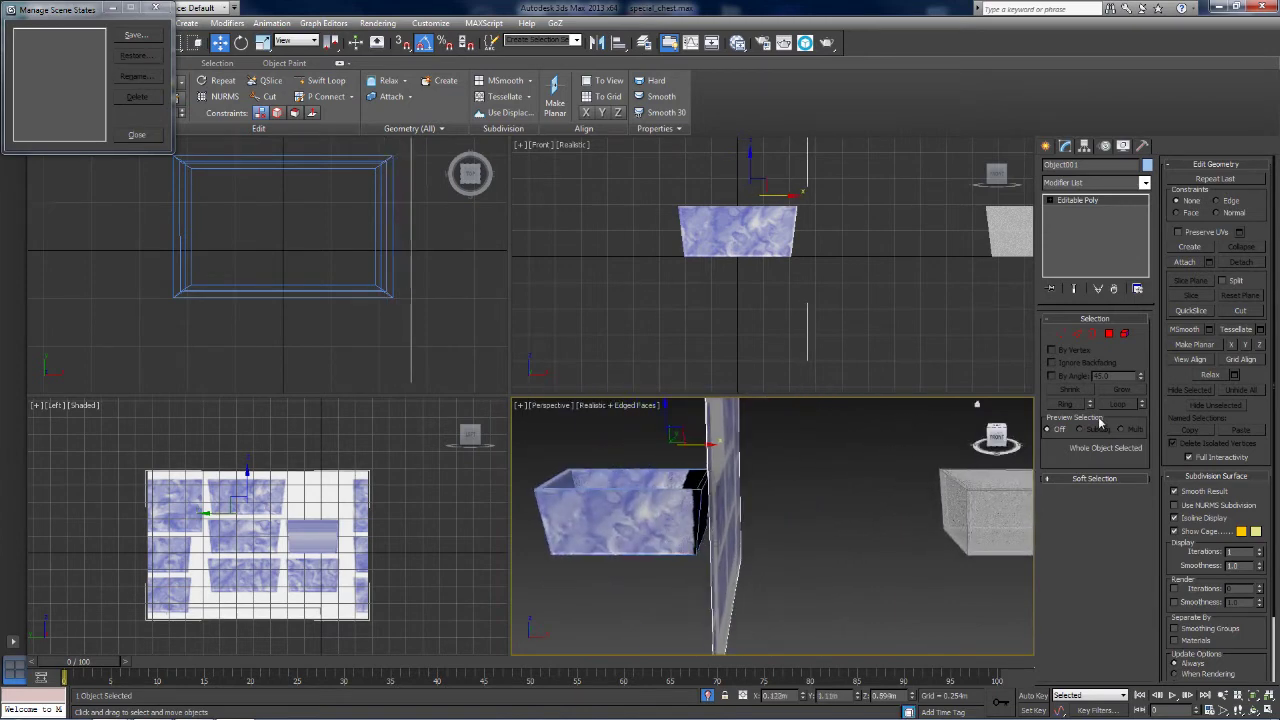
{"action": "middle_click_drag", "start_coordinate": [710, 441], "coordinate": [847, 600], "text": "alt"}
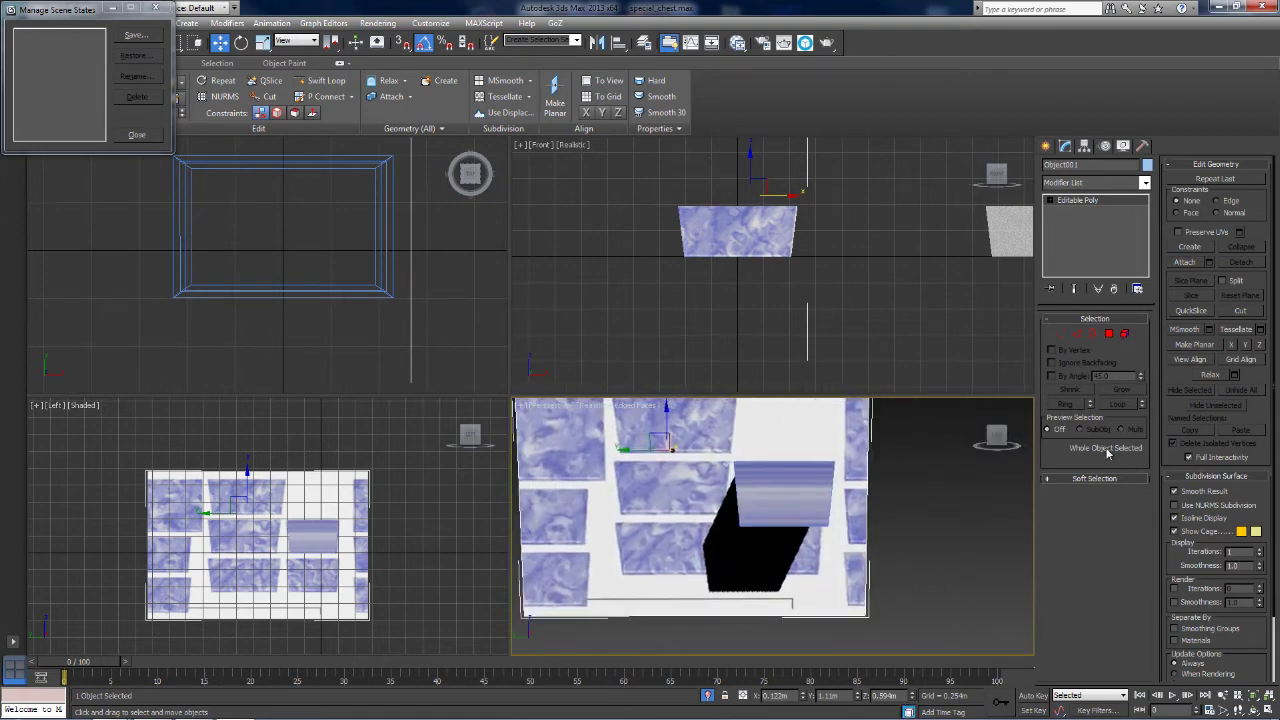
{"action": "left_click_drag", "start_coordinate": [1020, 438], "coordinate": [1015, 462]}
{"action": "left_click", "coordinate": [1001, 441]}
{"action": "middle_click_drag", "start_coordinate": [829, 470], "coordinate": [832, 508]}
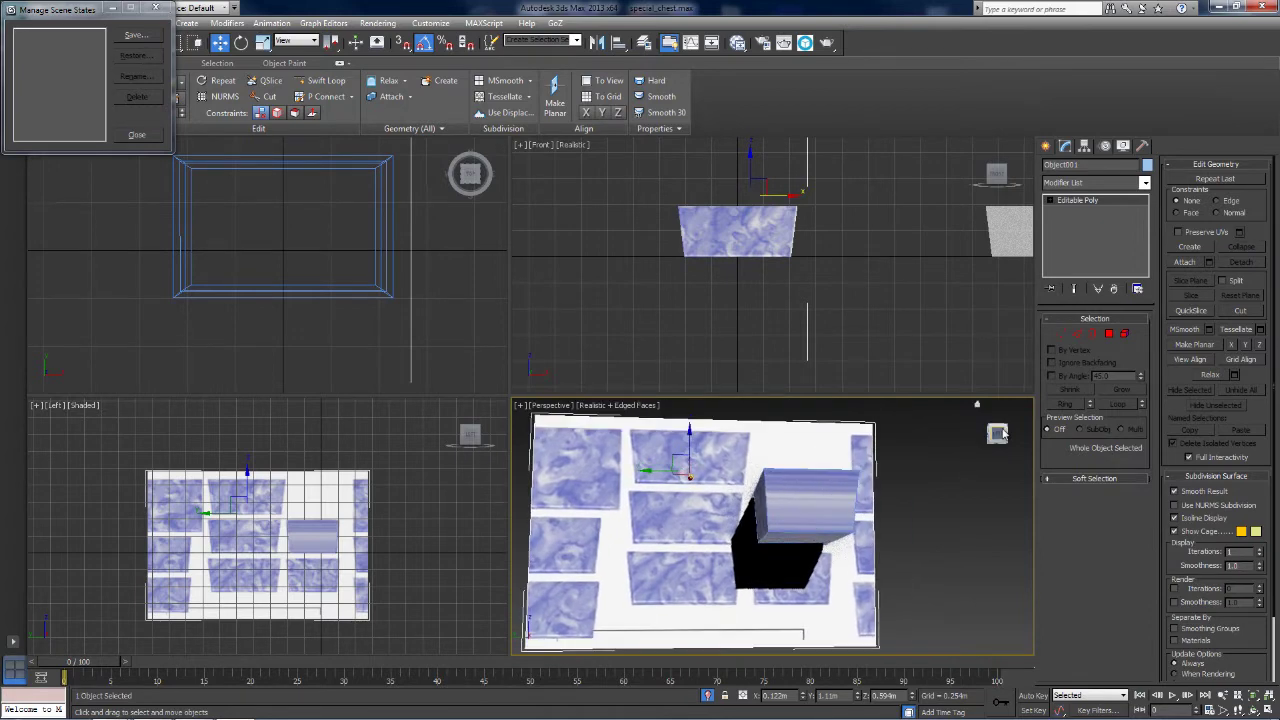
{"action": "left_click_drag", "start_coordinate": [997, 436], "coordinate": [965, 488]}
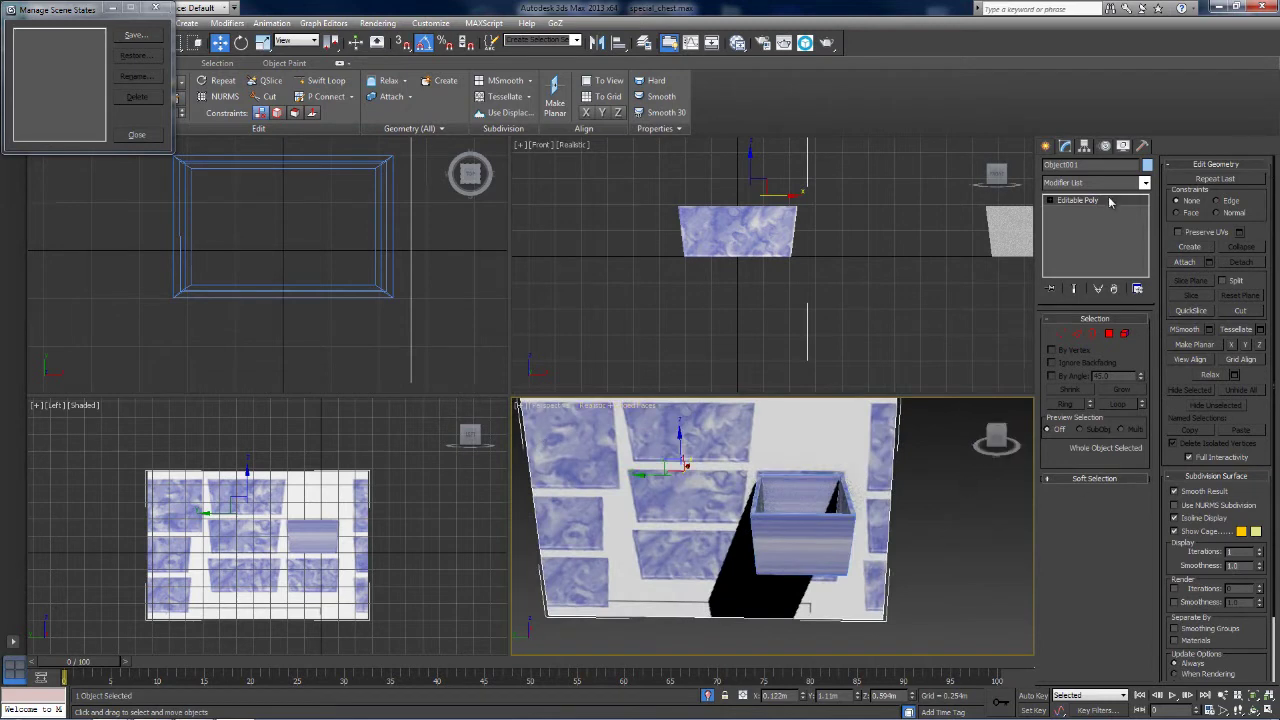
{"action": "key", "text": "1"}
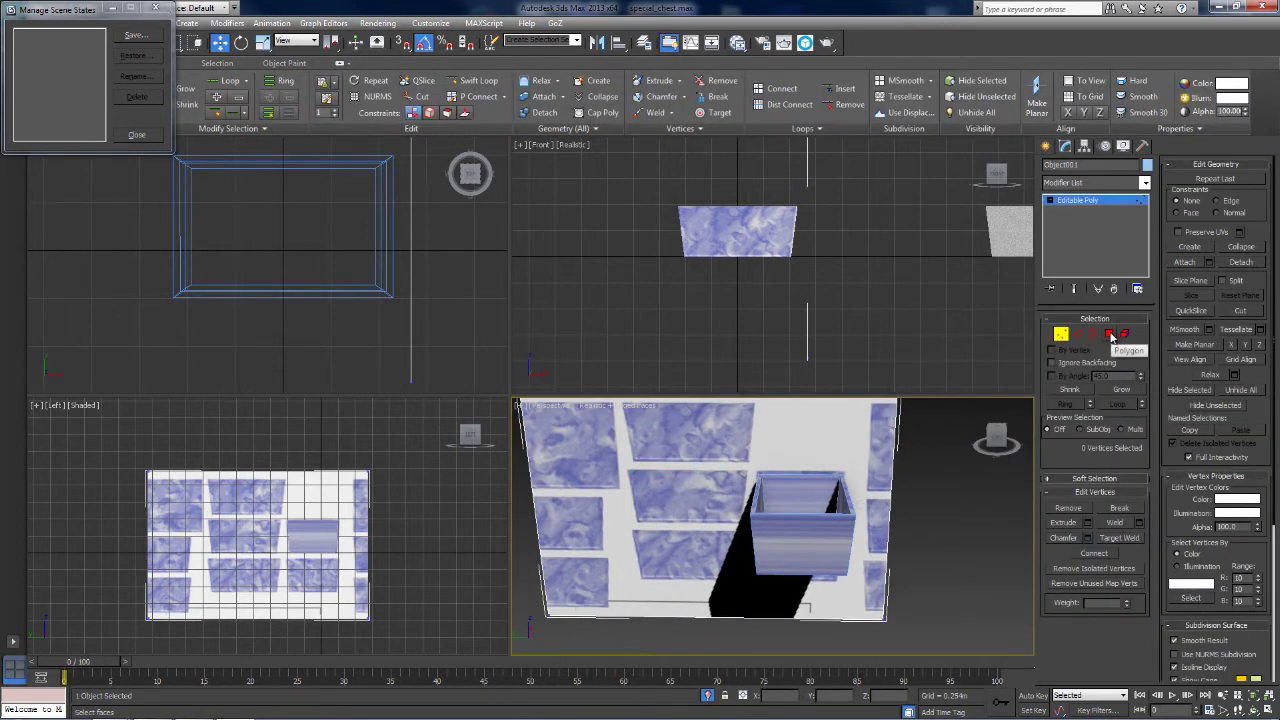
{"action": "left_click", "coordinate": [1110, 334]}
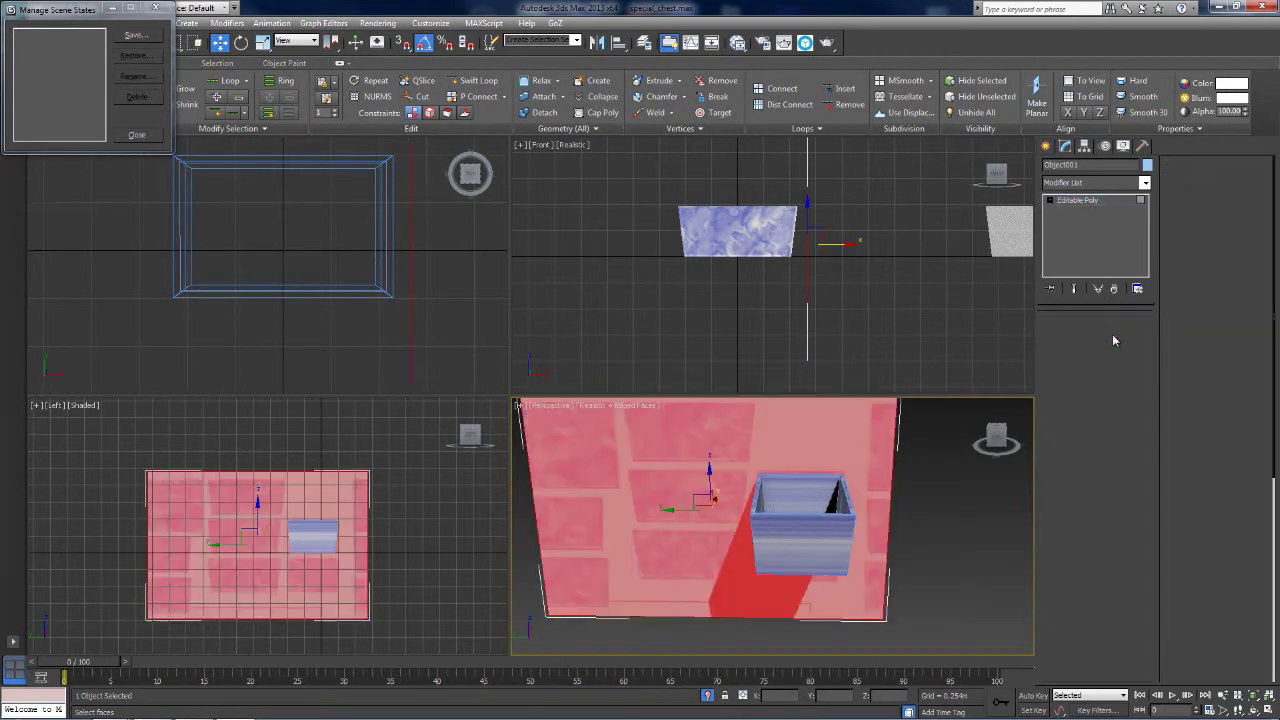
{"action": "left_click", "coordinate": [1114, 203]}
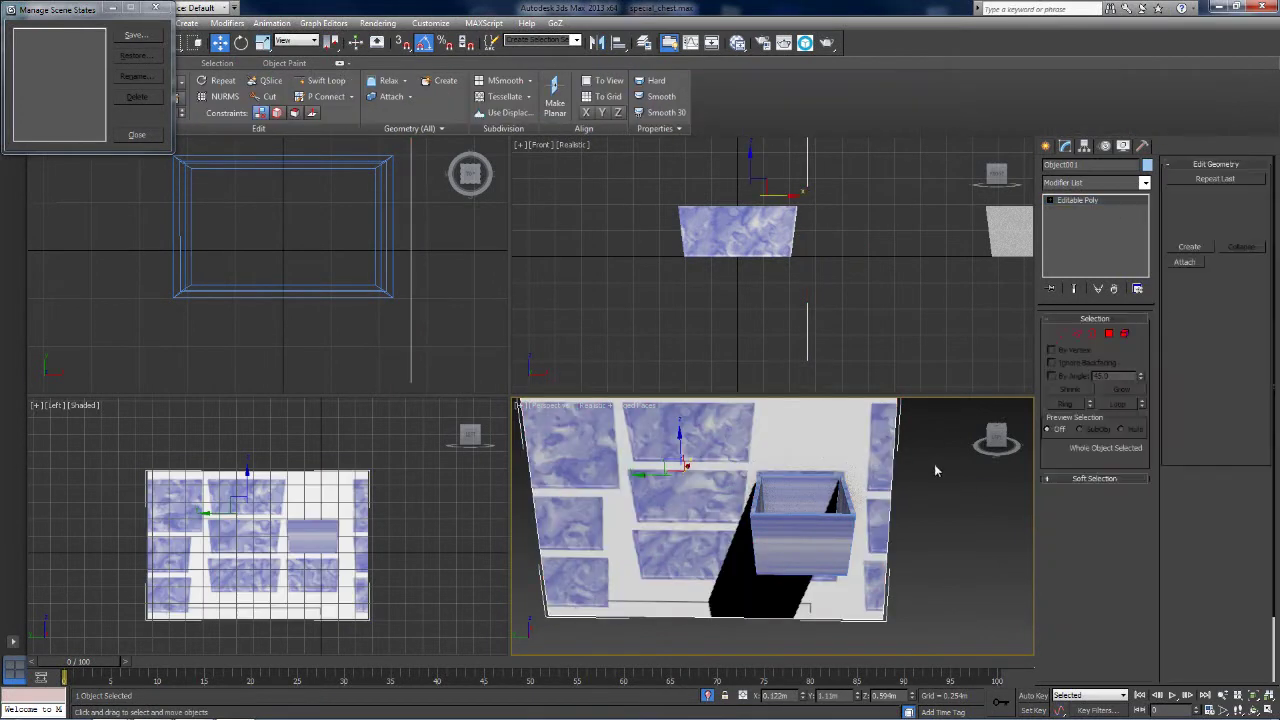
Select the chest body and attach the rotated reference-image plane to it.
{"action": "left_click", "coordinate": [934, 469]}
{"action": "left_click", "coordinate": [808, 540]}
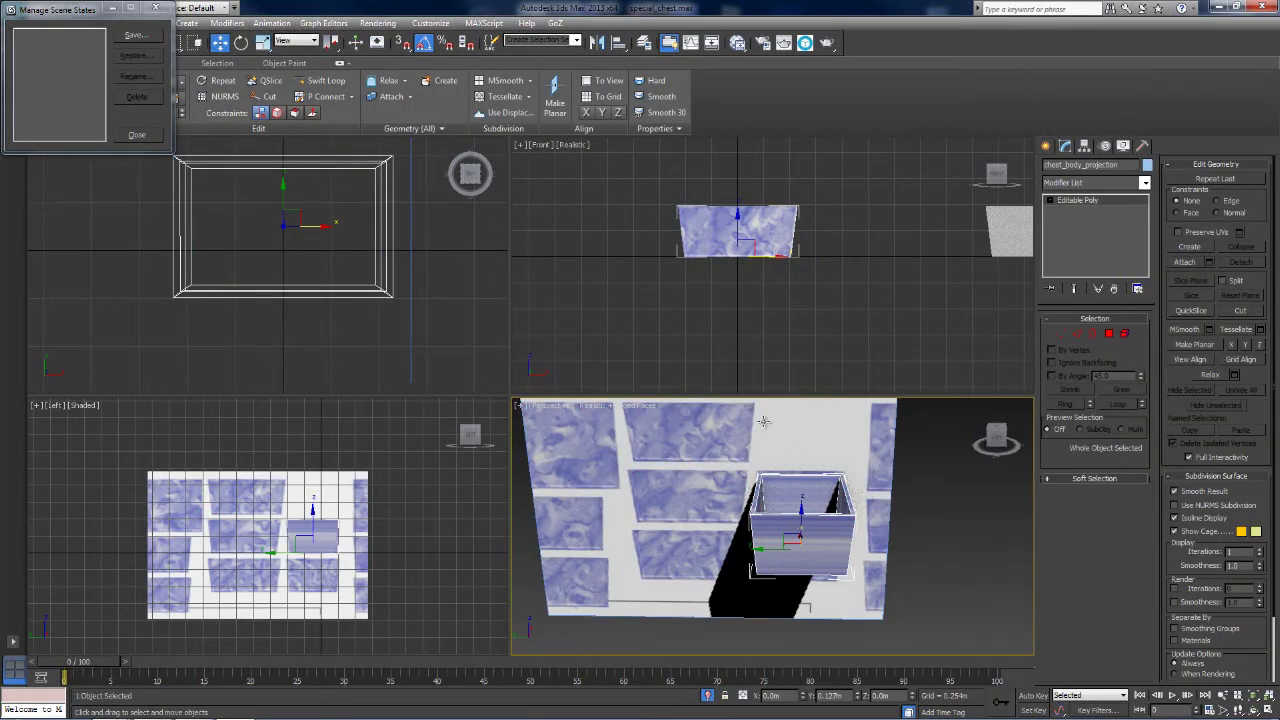
{"action": "left_click", "coordinate": [373, 96]}
{"action": "left_click", "coordinate": [702, 570]}
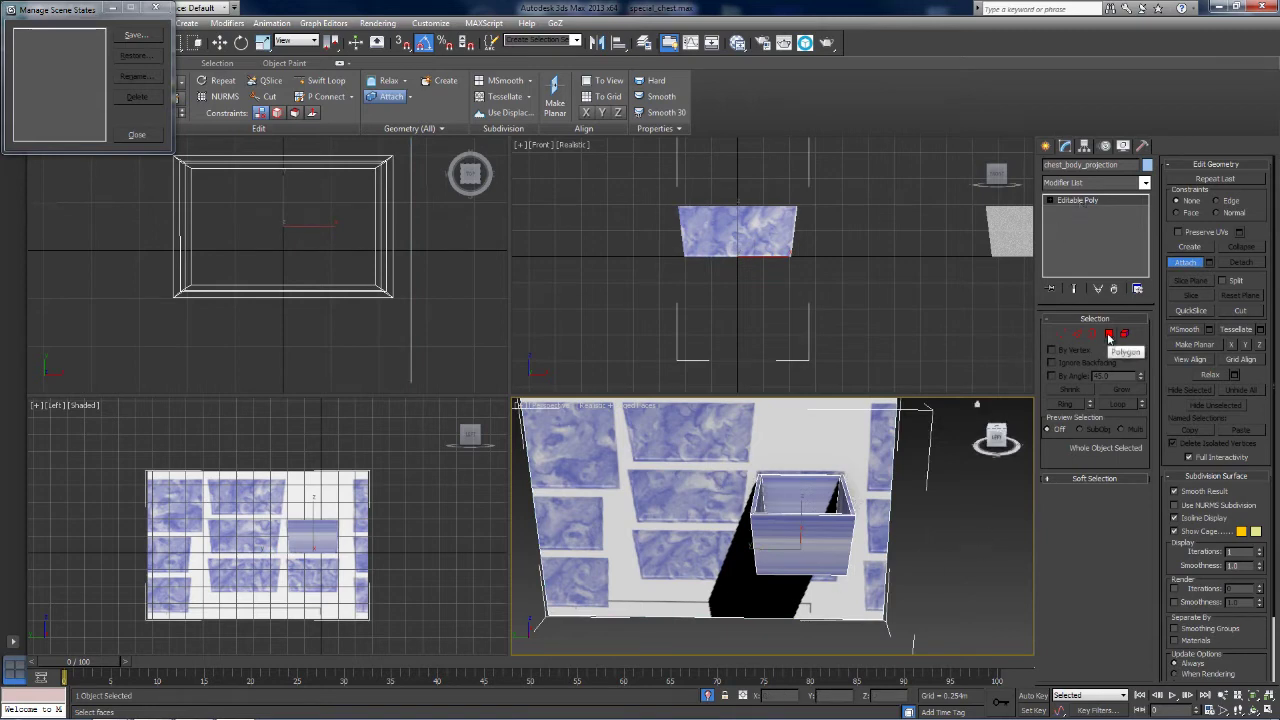
Select the inner and outer polygons of both end walls of the chest body.
{"action": "left_click", "coordinate": [1108, 334]}
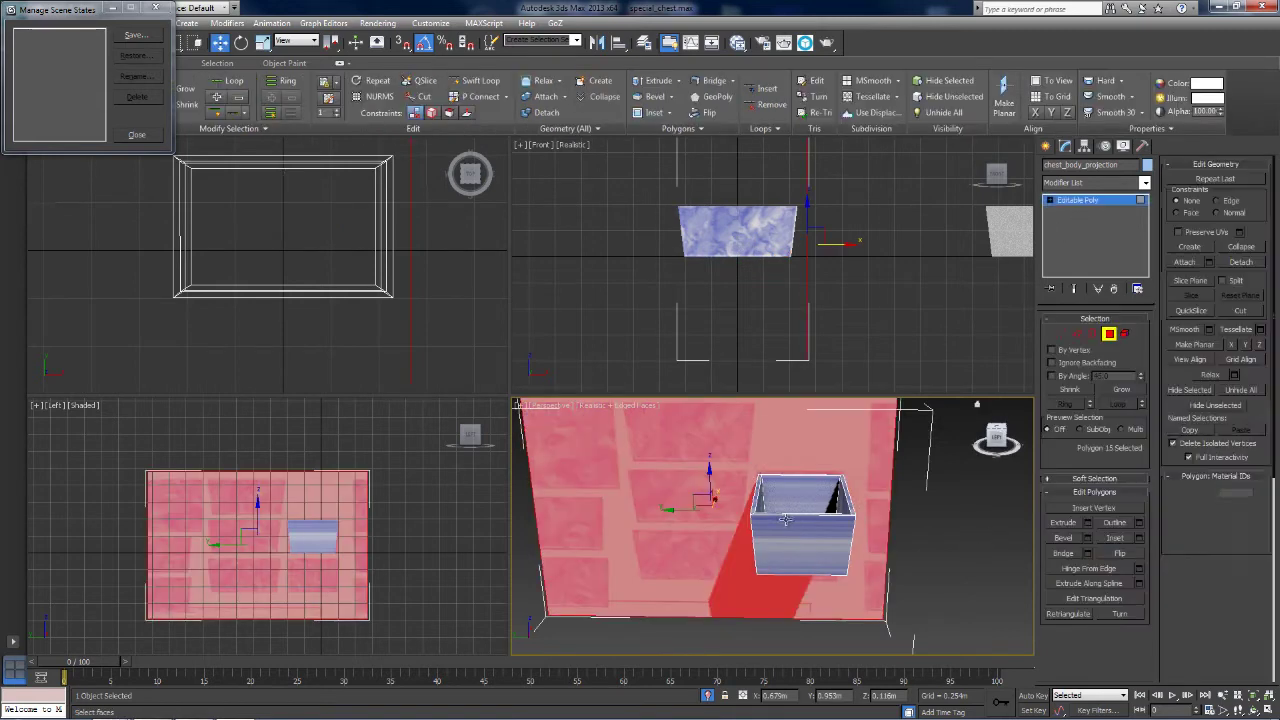
{"action": "left_click", "coordinate": [805, 550]}
{"action": "left_click_drag", "start_coordinate": [1003, 441], "coordinate": [956, 420]}
{"action": "left_click", "coordinate": [787, 485], "text": "ctrl"}
{"action": "left_click", "coordinate": [843, 485], "text": "ctrl"}
{"action": "scroll", "coordinate": [956, 427], "scroll_direction": "up", "scroll_amount": 5}
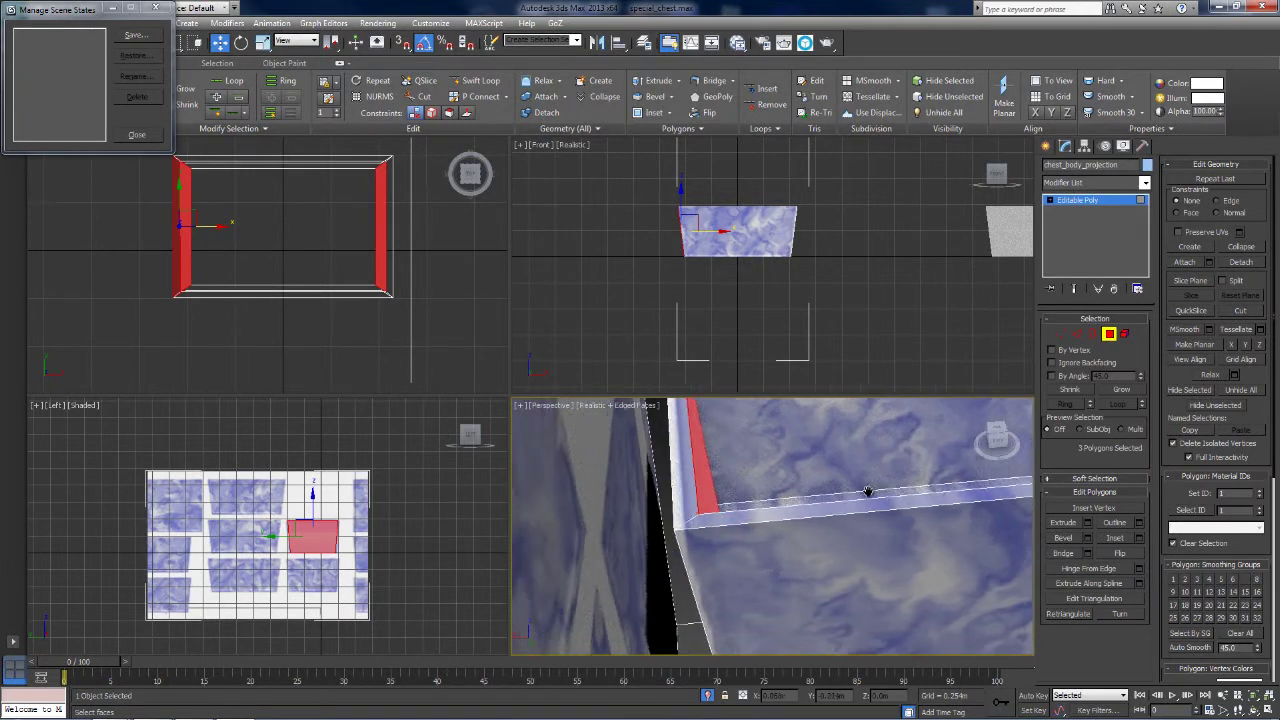
{"action": "middle_click_drag", "start_coordinate": [866, 491], "coordinate": [890, 478]}
{"action": "left_click", "coordinate": [757, 490], "text": "ctrl"}
{"action": "scroll", "coordinate": [910, 477], "scroll_direction": "down", "scroll_amount": 6}
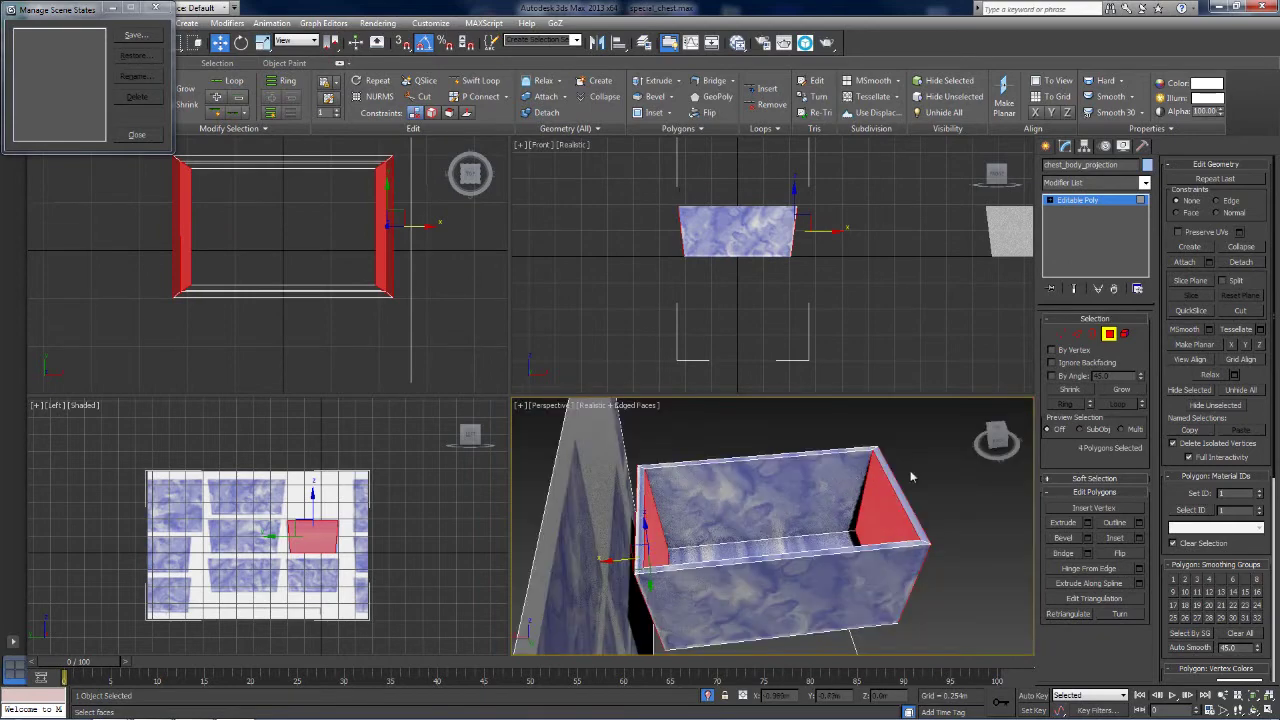
Add a UVW Map modifier to the selected end-wall polygons and delete it again.
{"action": "mouse_move", "coordinate": [995, 437]}
{"action": "left_mouse_down"}
{"action": "mouse_move", "coordinate": [891, 426]}
{"action": "mouse_move", "coordinate": [985, 458]}
{"action": "mouse_move", "coordinate": [995, 448]}
{"action": "mouse_move", "coordinate": [980, 432]}
{"action": "mouse_move", "coordinate": [984, 444]}
{"action": "mouse_move", "coordinate": [912, 426]}
{"action": "mouse_move", "coordinate": [922, 448]}
{"action": "mouse_move", "coordinate": [965, 445]}
{"action": "mouse_move", "coordinate": [890, 483]}
{"action": "mouse_move", "coordinate": [965, 467]}
{"action": "mouse_move", "coordinate": [975, 447]}
{"action": "left_mouse_up"}
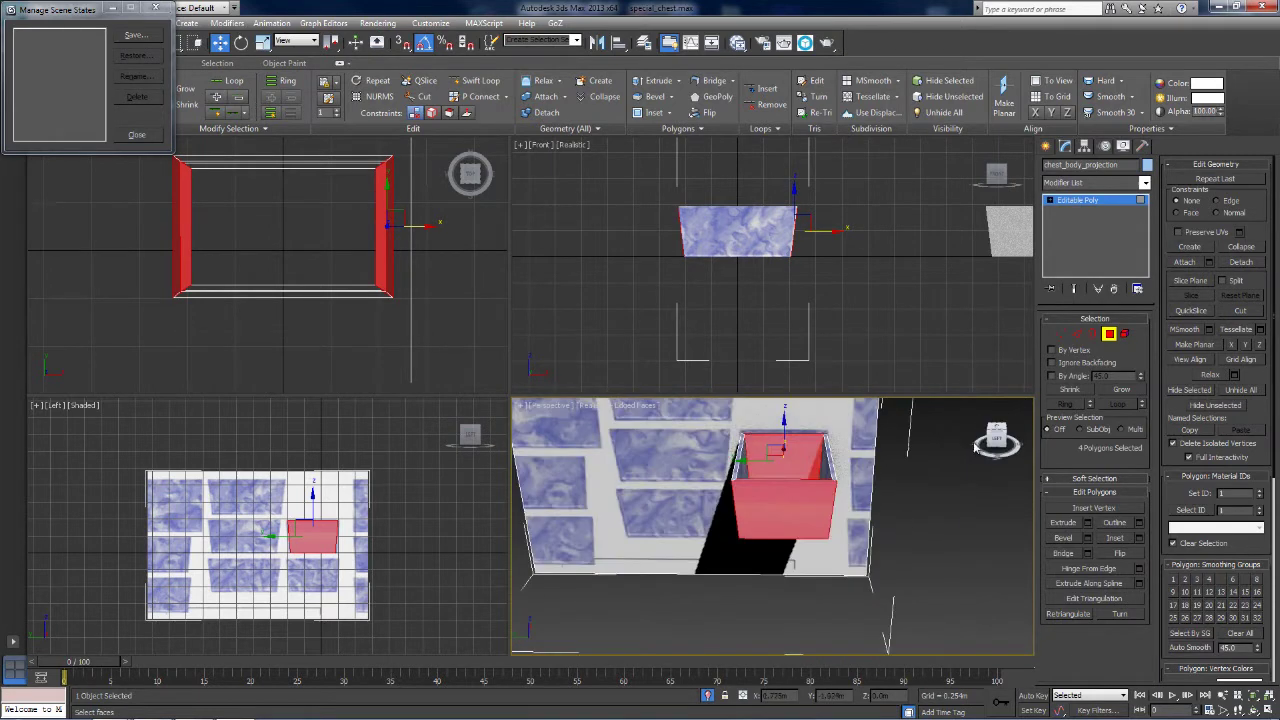
{"action": "middle_click_drag", "start_coordinate": [909, 468], "coordinate": [957, 503]}
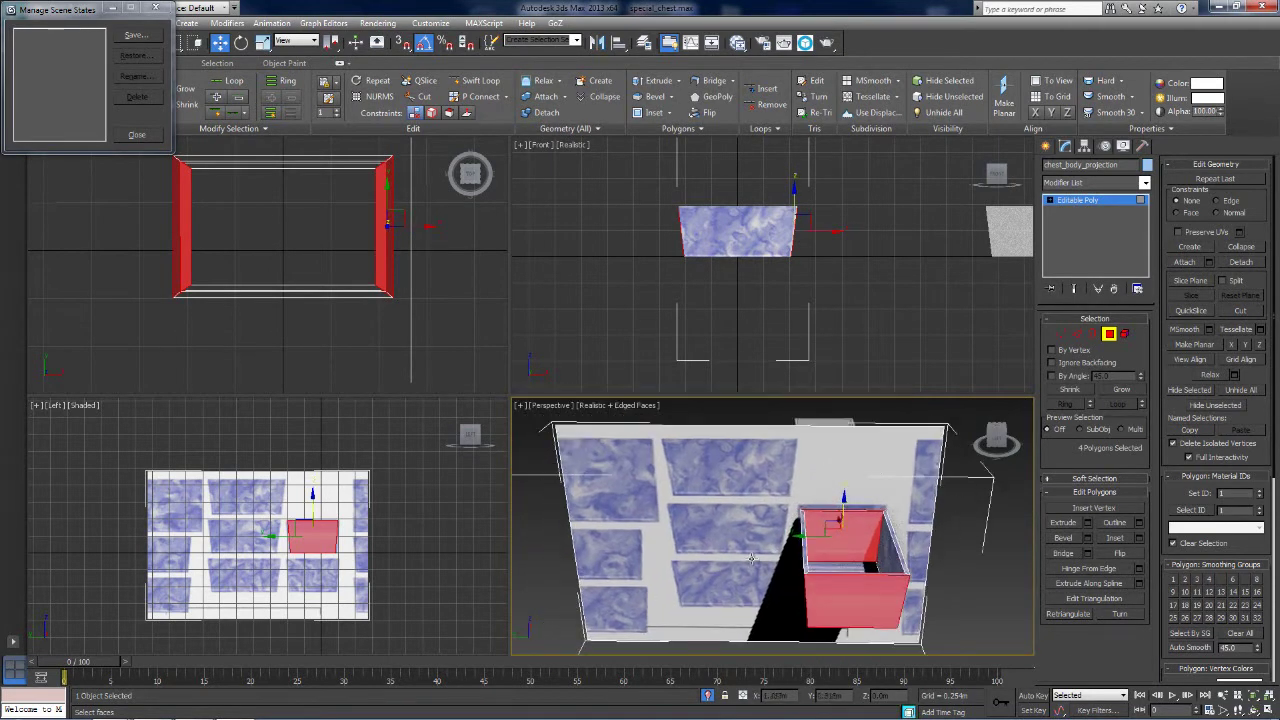
{"action": "middle_click_drag", "start_coordinate": [752, 558], "coordinate": [704, 503]}
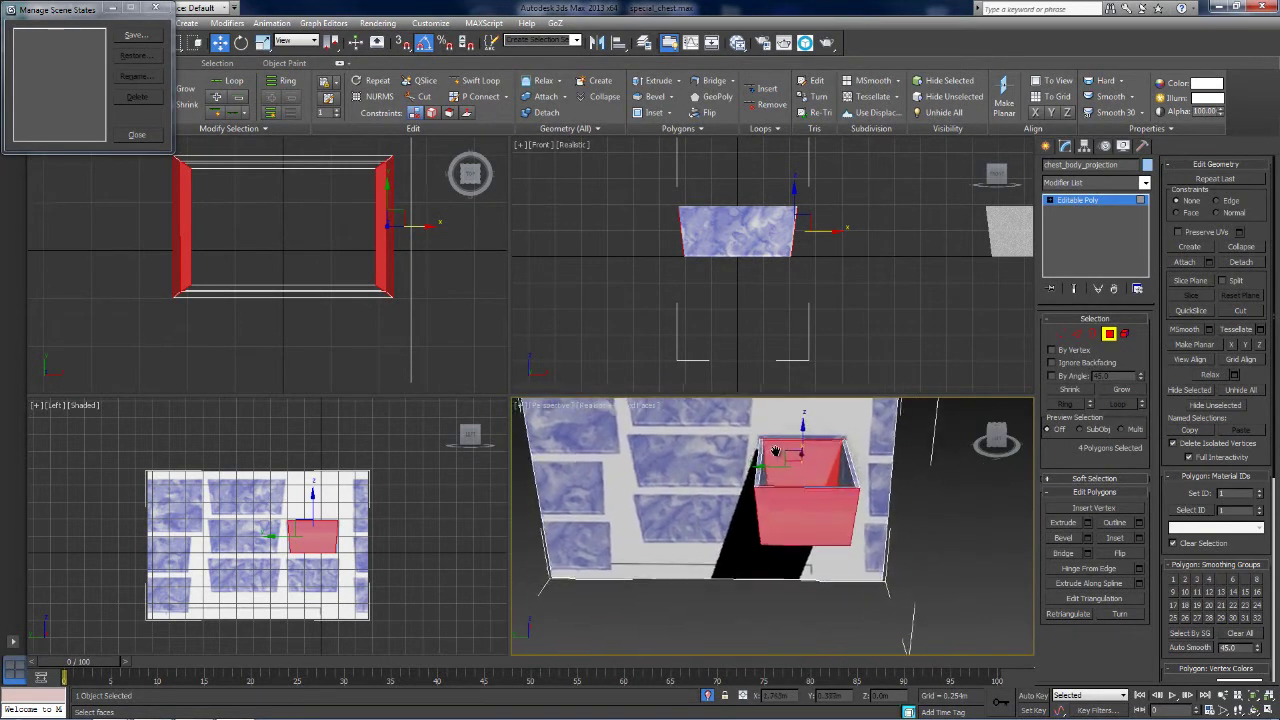
{"action": "left_click", "coordinate": [1145, 183]}
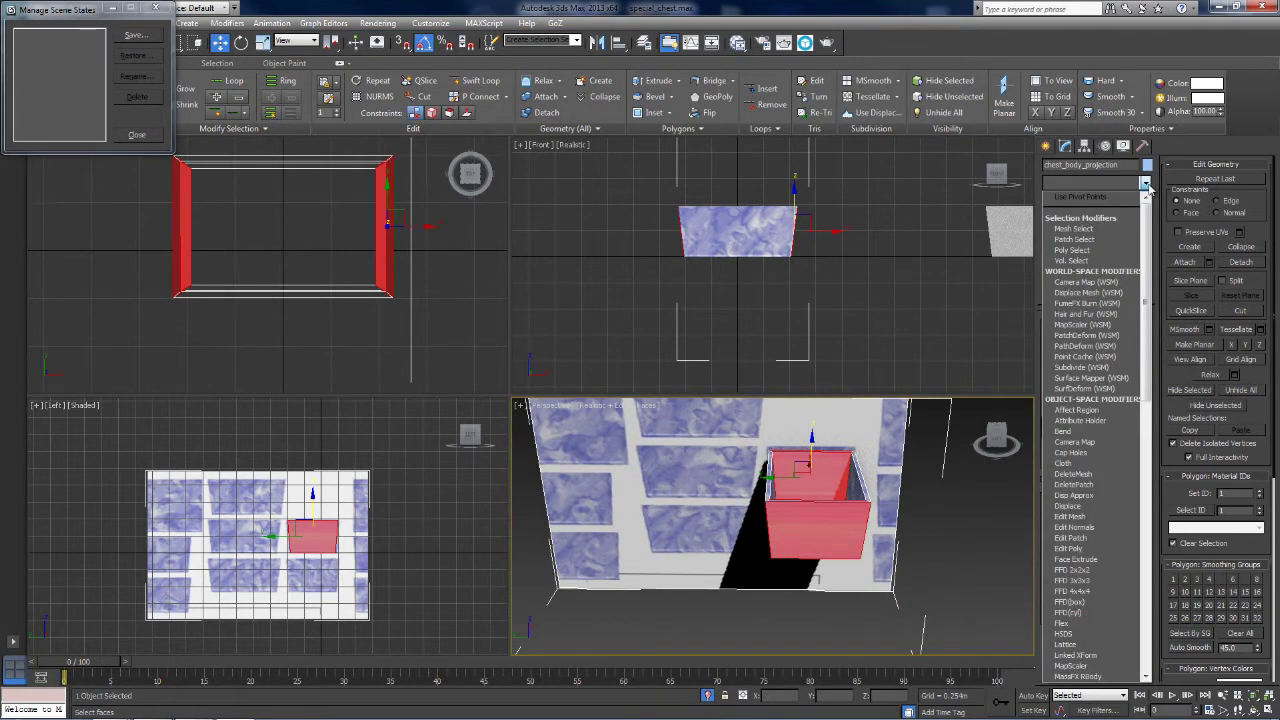
{"action": "type", "text": "uvw"}
{"action": "key", "text": "Return"}
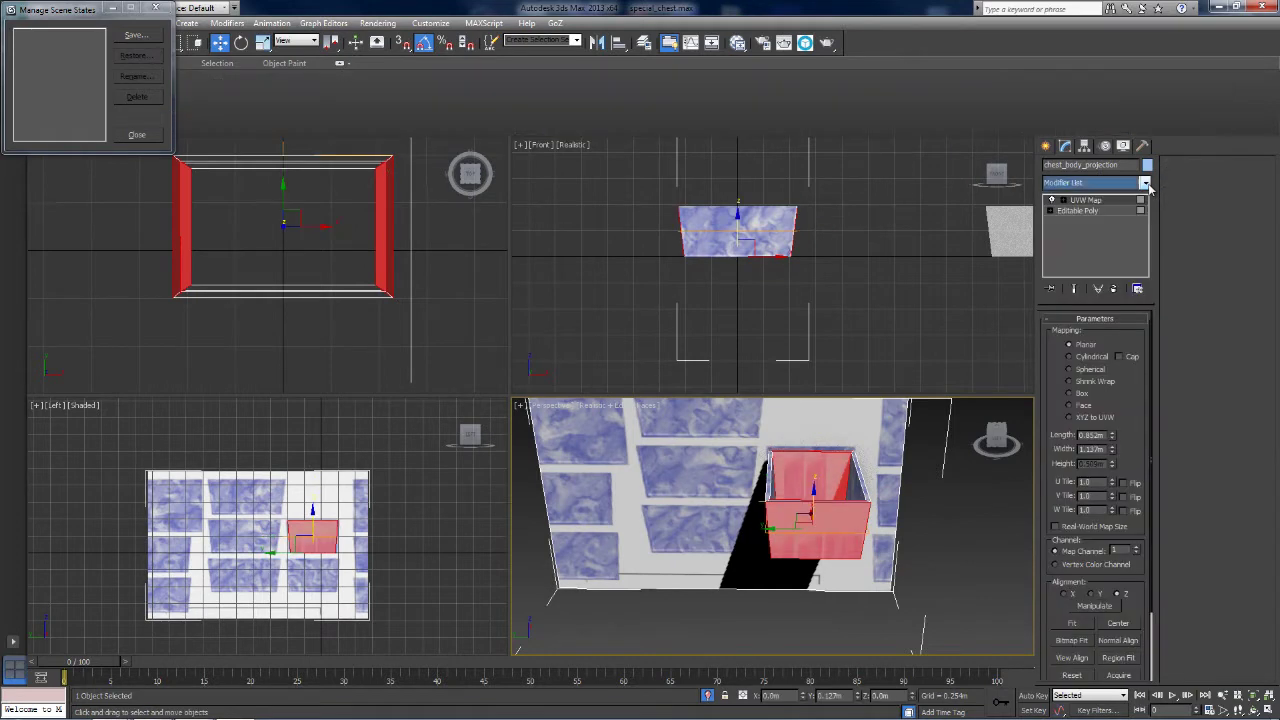
{"action": "middle_click_drag", "start_coordinate": [921, 465], "coordinate": [904, 503]}
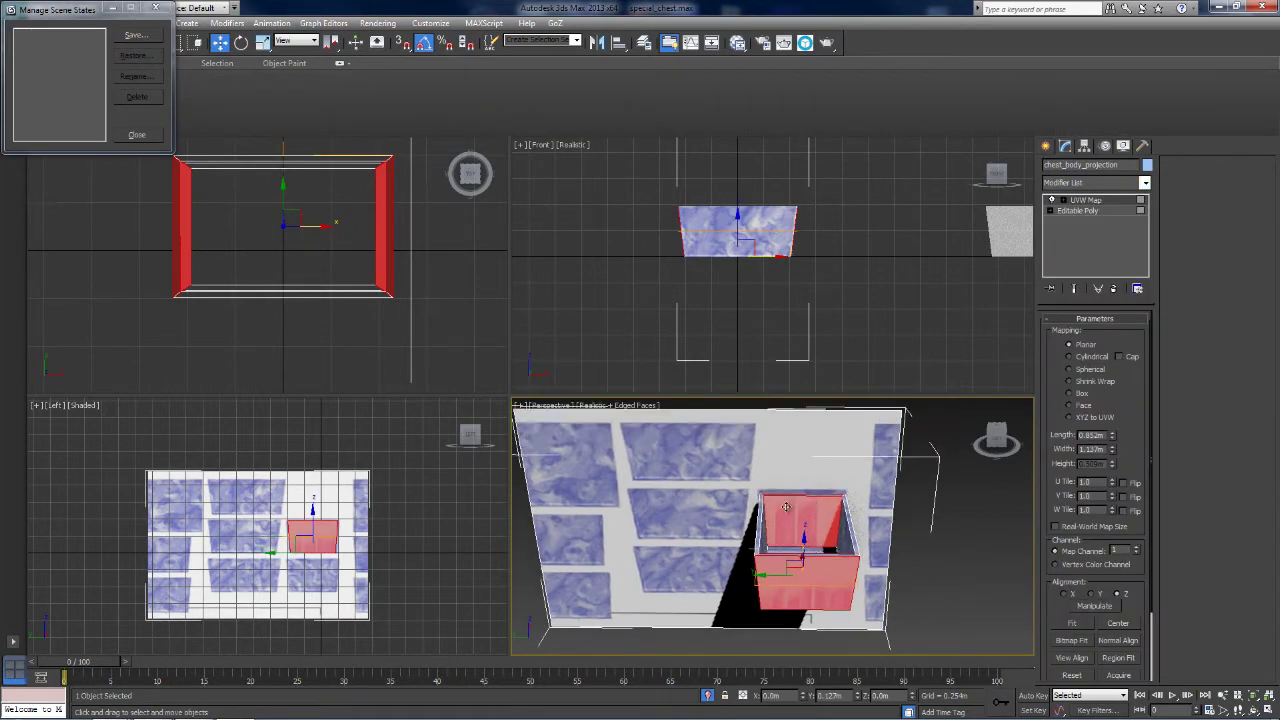
{"action": "left_click", "coordinate": [1063, 201]}
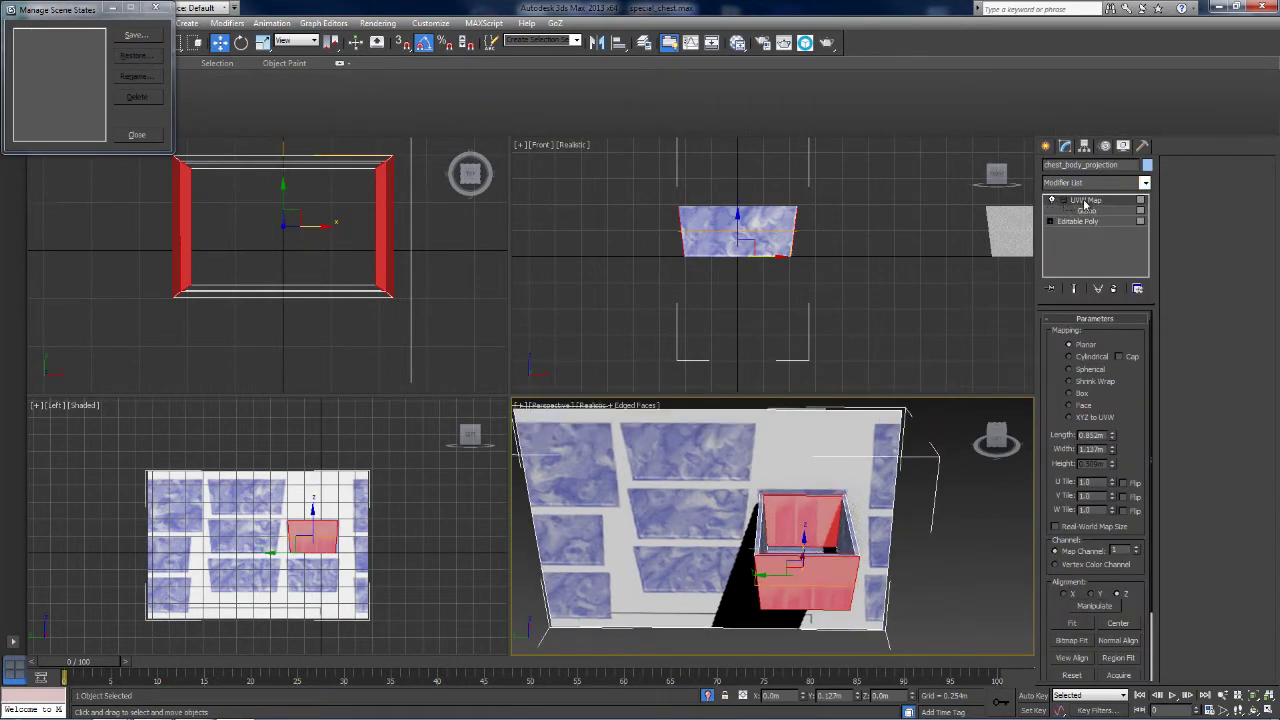
{"action": "left_click", "coordinate": [1081, 209]}
{"action": "left_click", "coordinate": [1081, 202]}
{"action": "left_click", "coordinate": [1064, 201]}
{"action": "right_click", "coordinate": [1076, 203]}
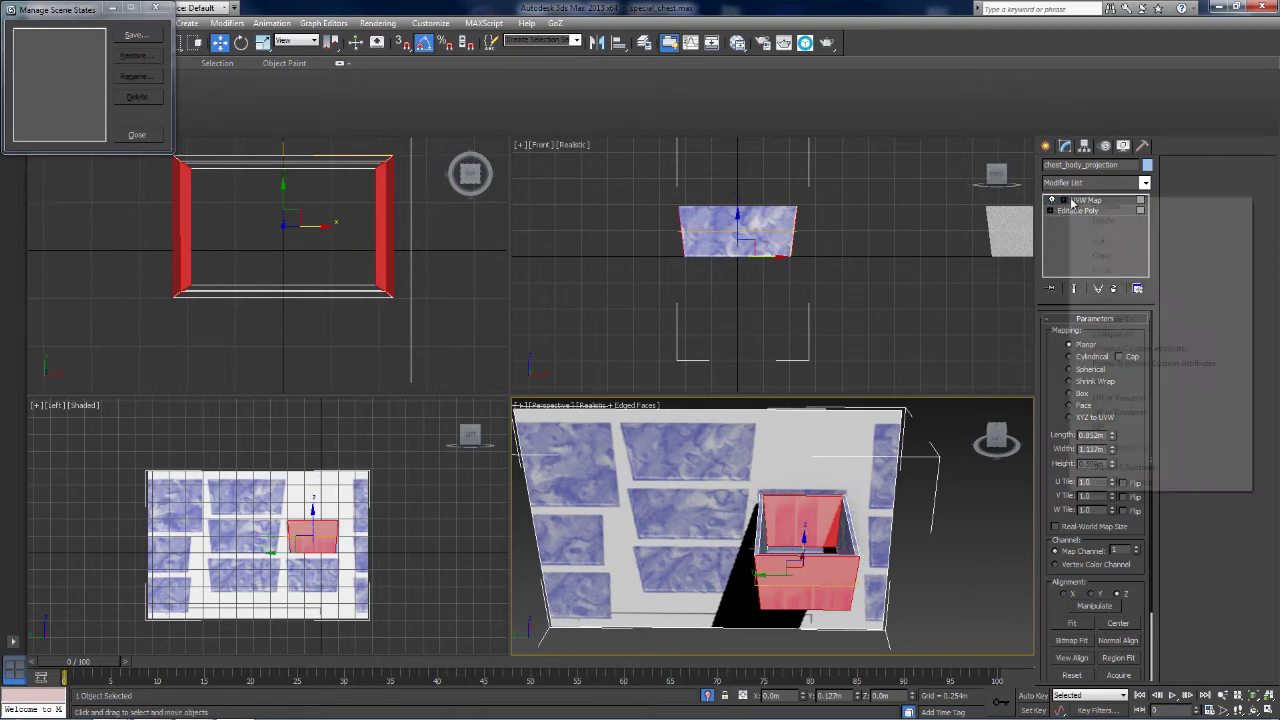
{"action": "left_click", "coordinate": [1082, 217]}
Add the reference-image plane's polygon to the end-wall selection and apply a UVW Map modifier to the selected polygons.
{"action": "left_click", "coordinate": [744, 438], "text": "ctrl"}
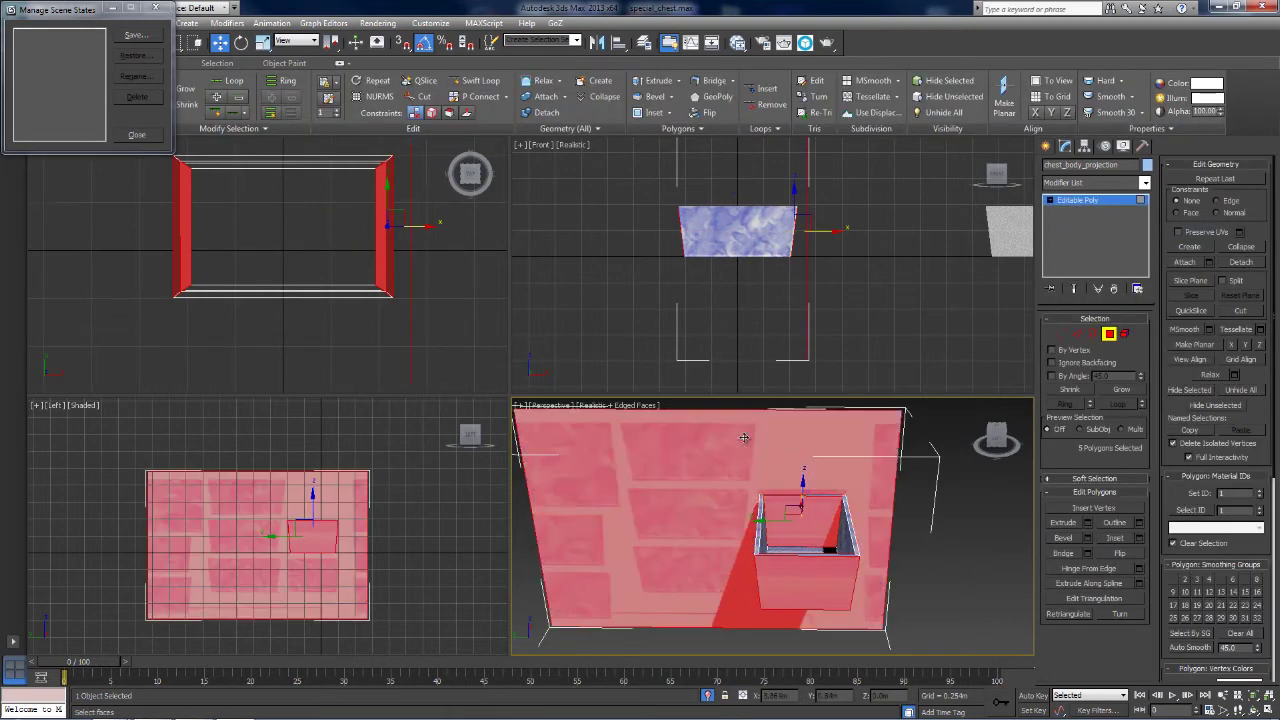
{"action": "left_click", "coordinate": [1145, 183]}
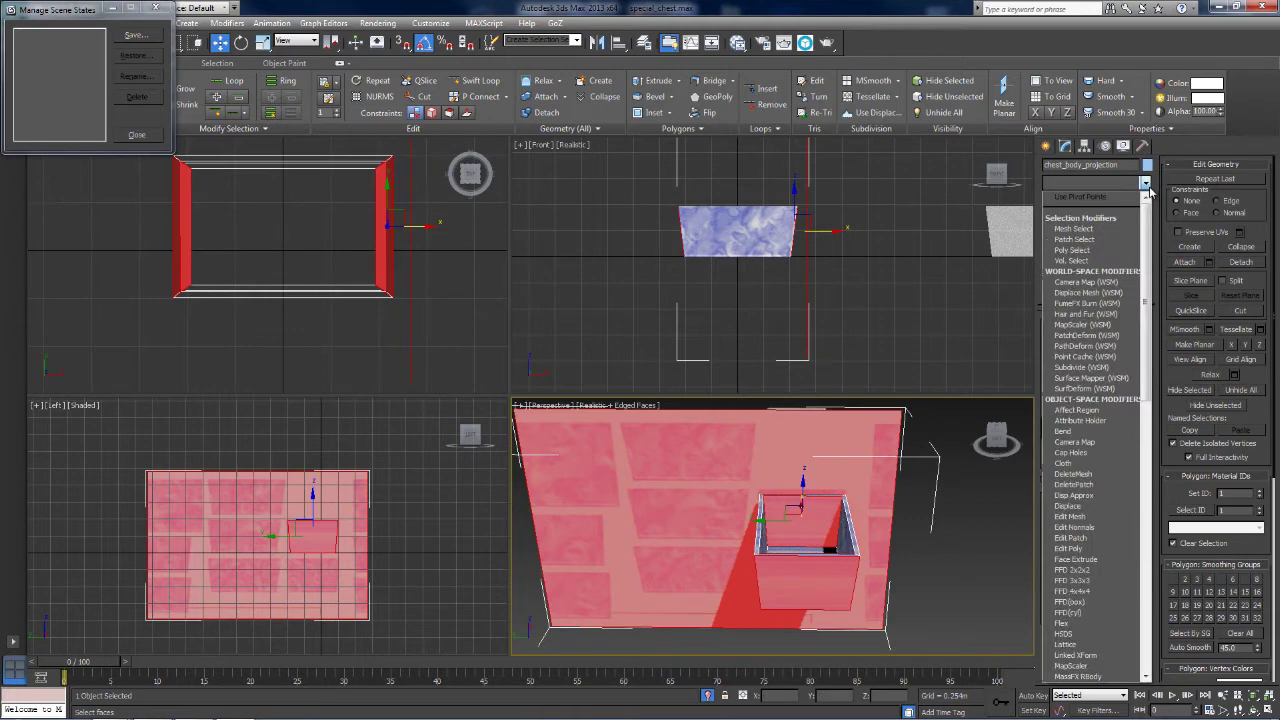
{"action": "key", "text": "u"}
{"action": "key", "text": "u"}
{"action": "key", "text": "Return"}
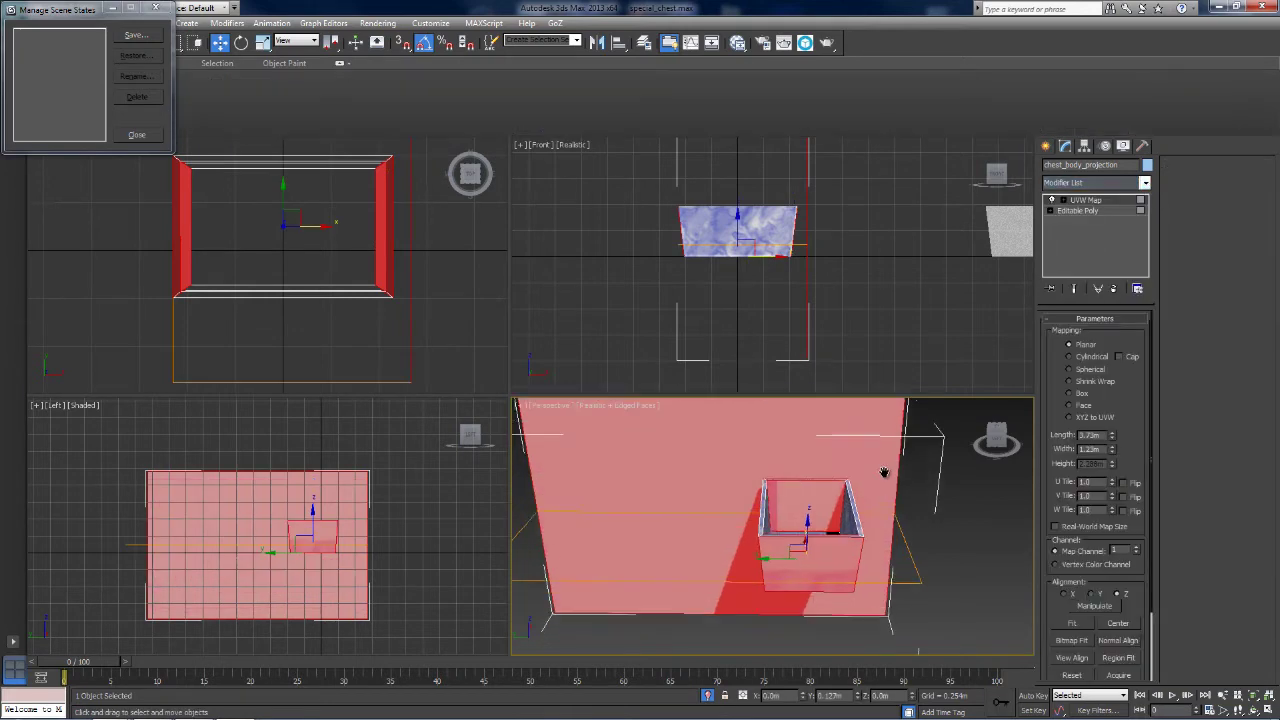
{"action": "scroll", "coordinate": [357, 437], "scroll_direction": "up", "scroll_amount": 3}
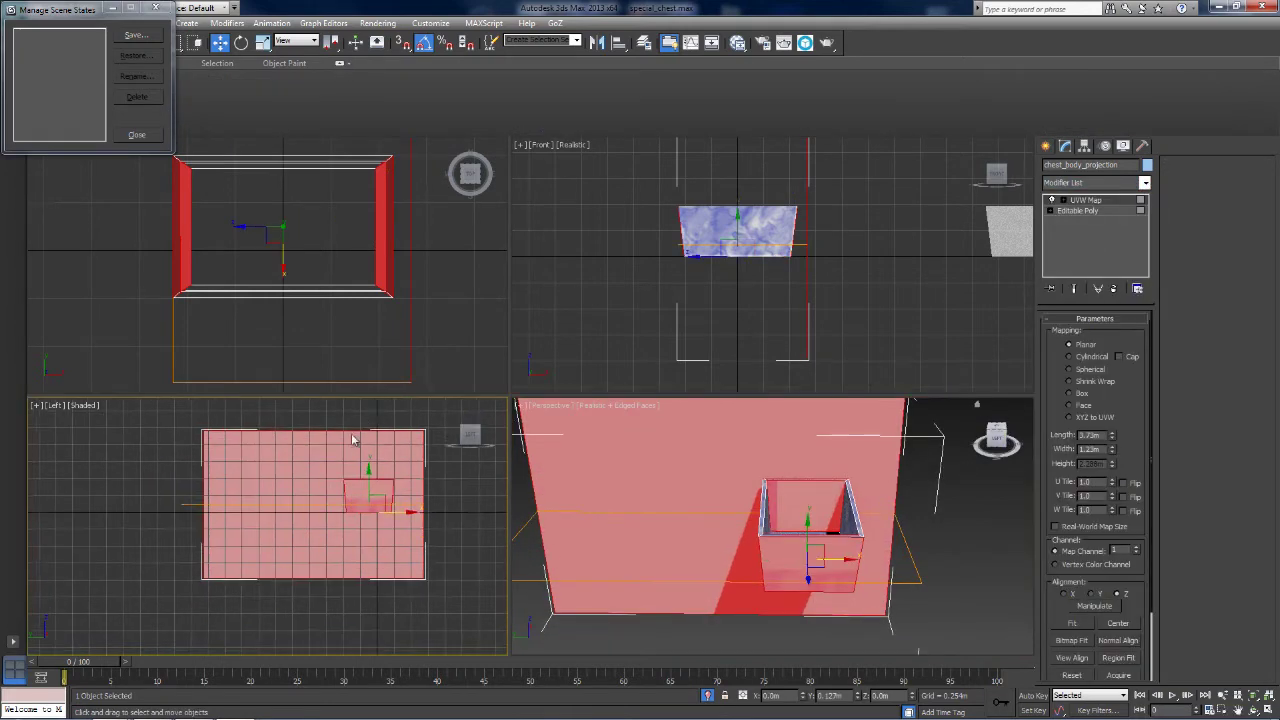
Align the UVW mapping to the Left view, fit it to the selected polygons, and flip its V tiling.
{"action": "key", "text": "alt+w"}
{"action": "key", "text": "z"}
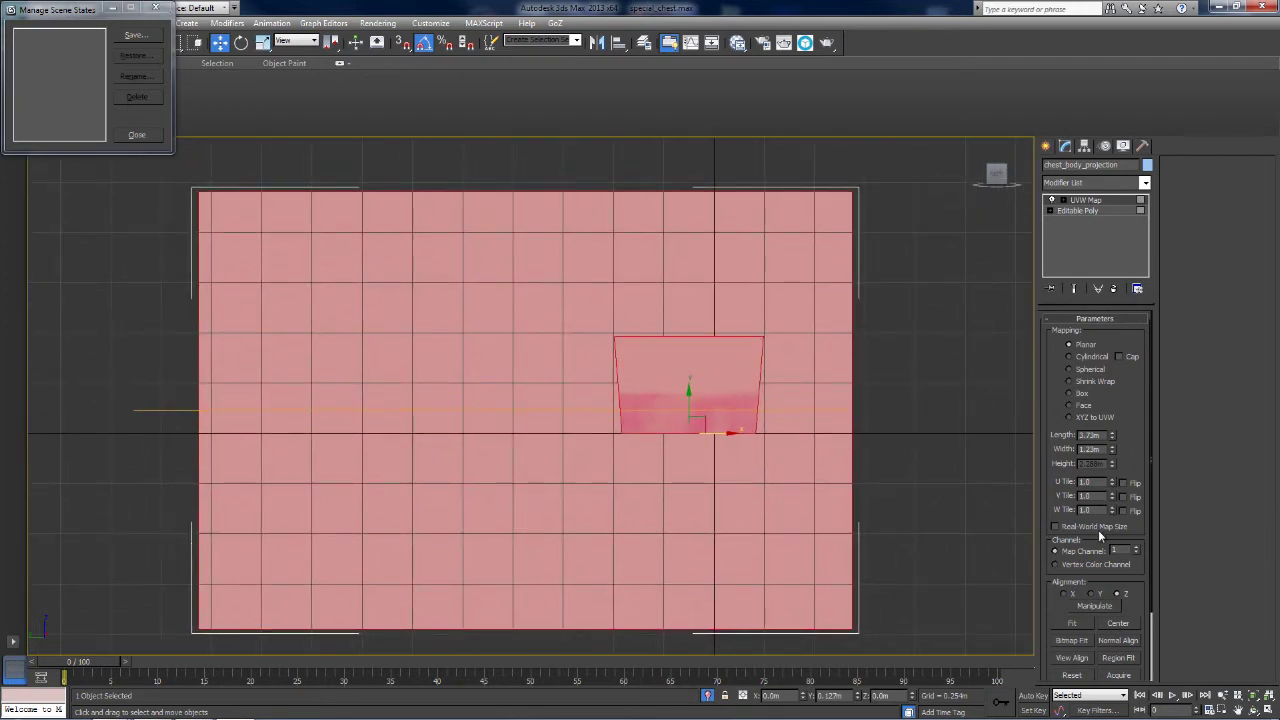
{"action": "left_click_drag", "start_coordinate": [1096, 517], "coordinate": [1106, 377]}
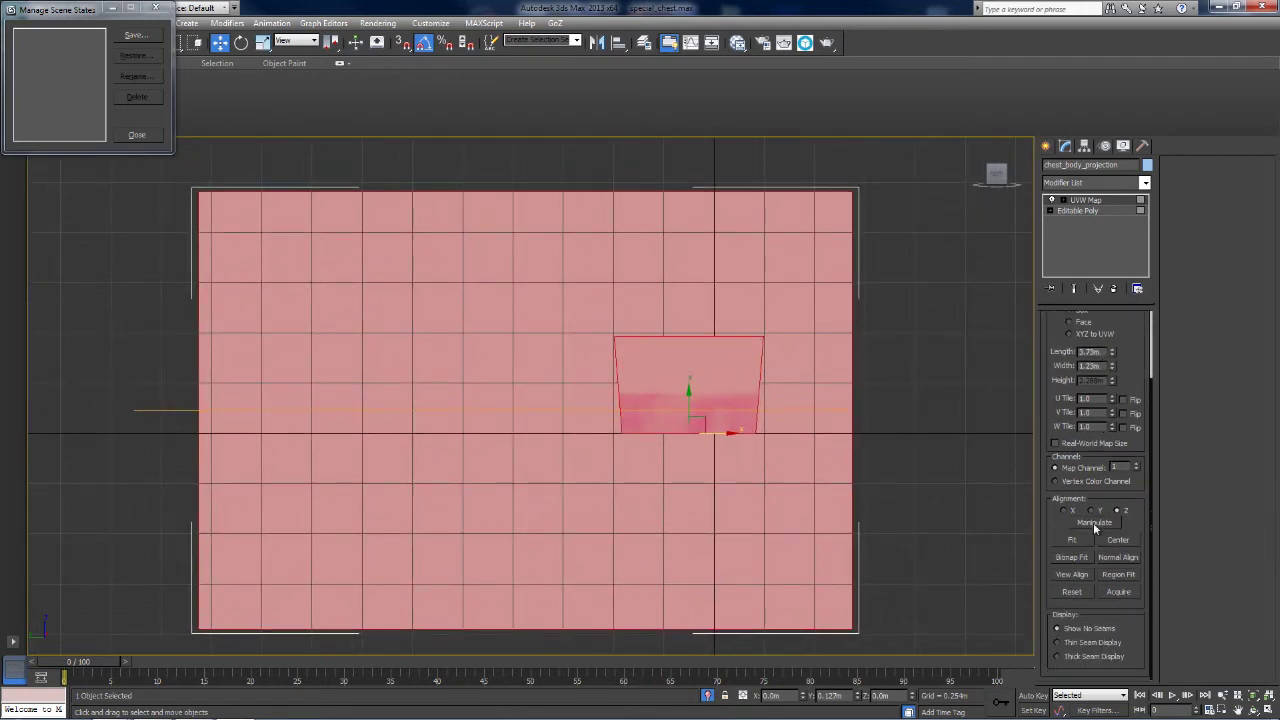
{"action": "left_click", "coordinate": [1063, 575]}
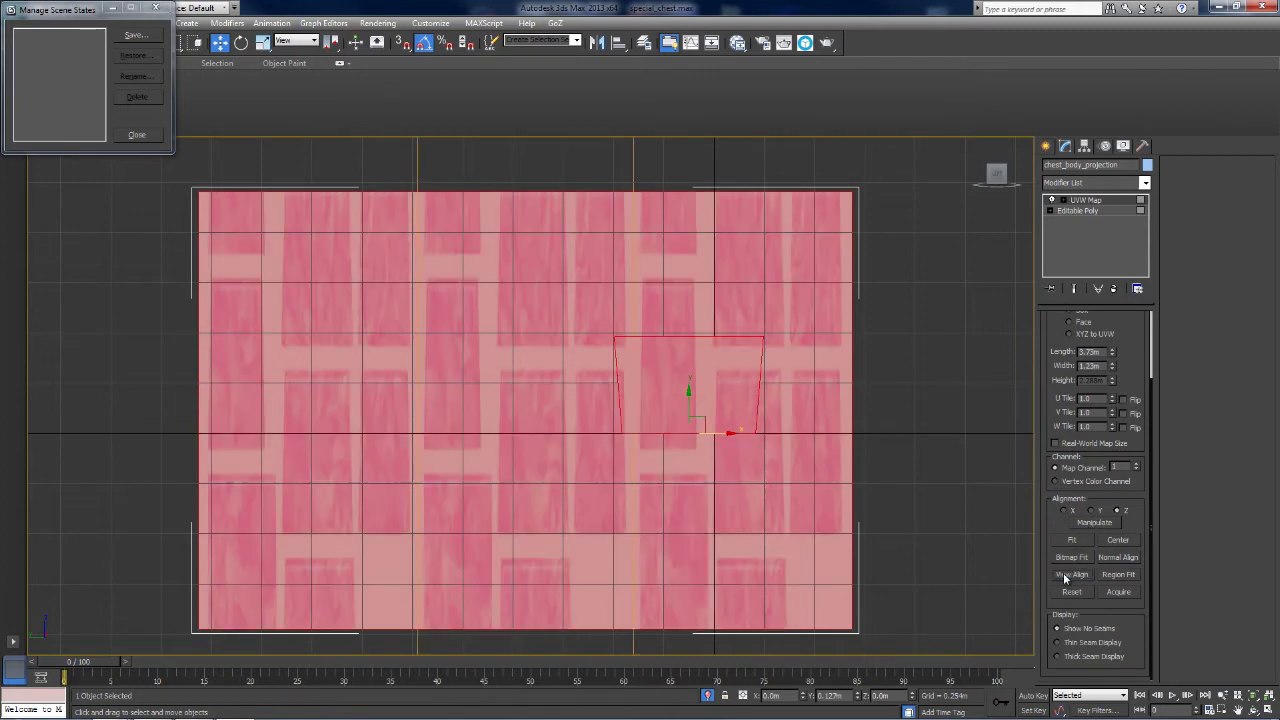
{"action": "left_click", "coordinate": [1071, 541]}
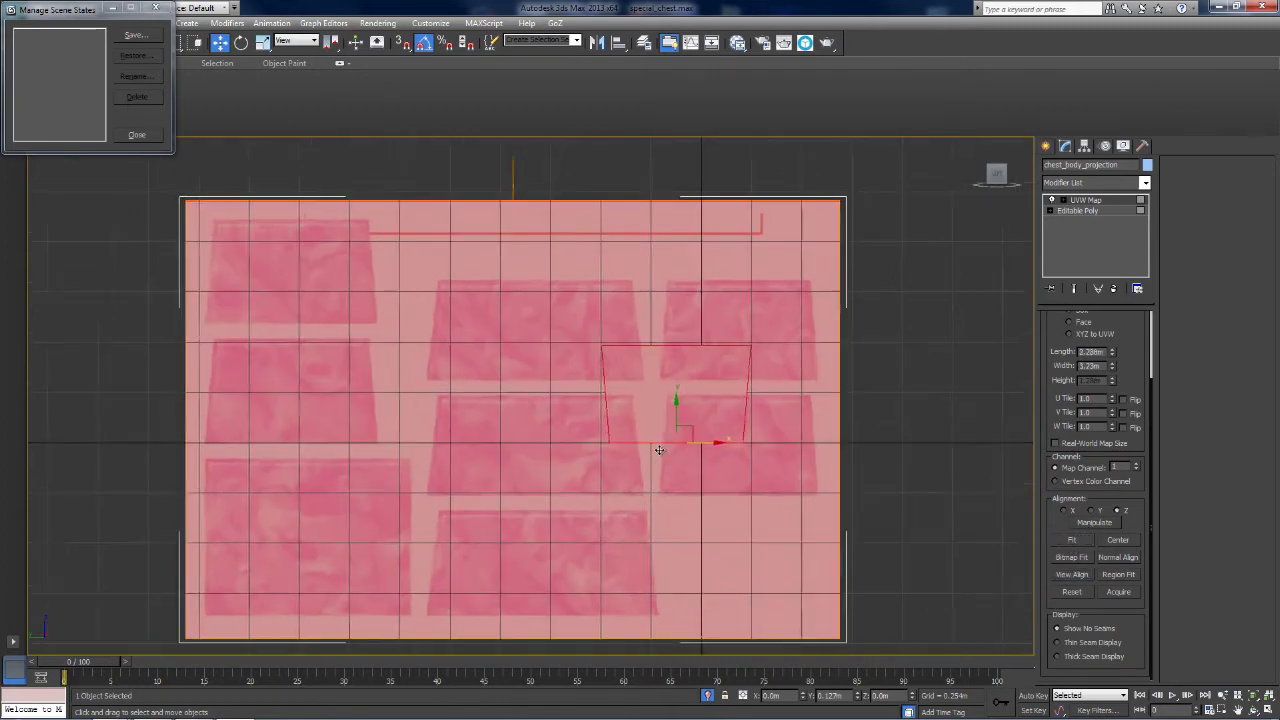
{"action": "key", "text": "z"}
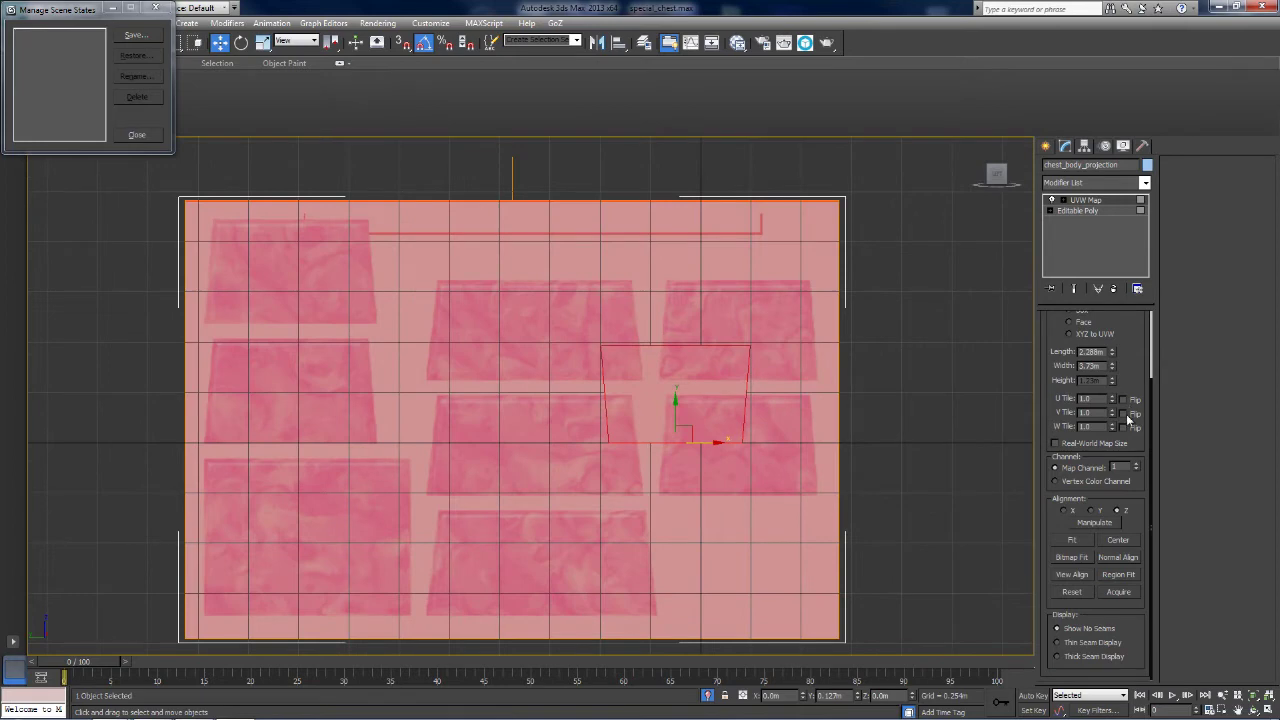
{"action": "left_click", "coordinate": [1123, 413]}
{"action": "middle_click_drag", "start_coordinate": [694, 461], "coordinate": [699, 461]}
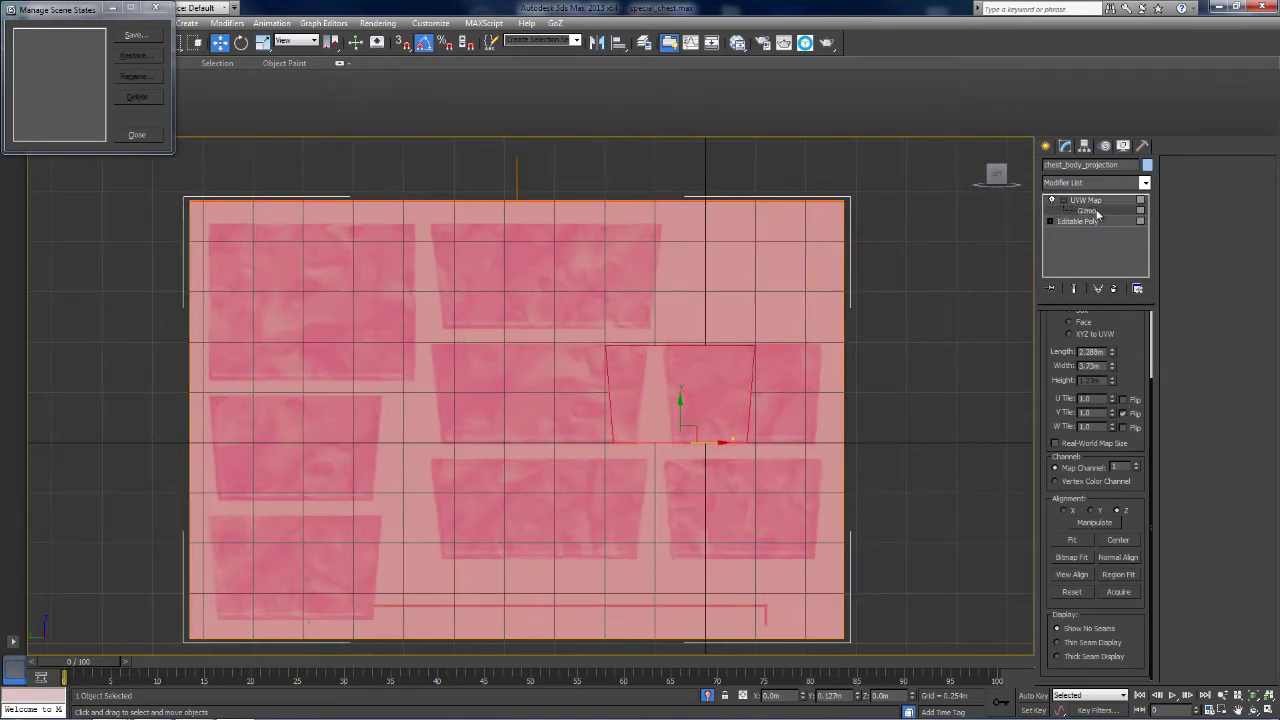
Move the UVW Map gizmo sideways in the Left view so the small panel image lines up with the chest's end wall.
{"action": "left_click", "coordinate": [1086, 211]}
{"action": "left_click_drag", "start_coordinate": [556, 417], "coordinate": [495, 422]}
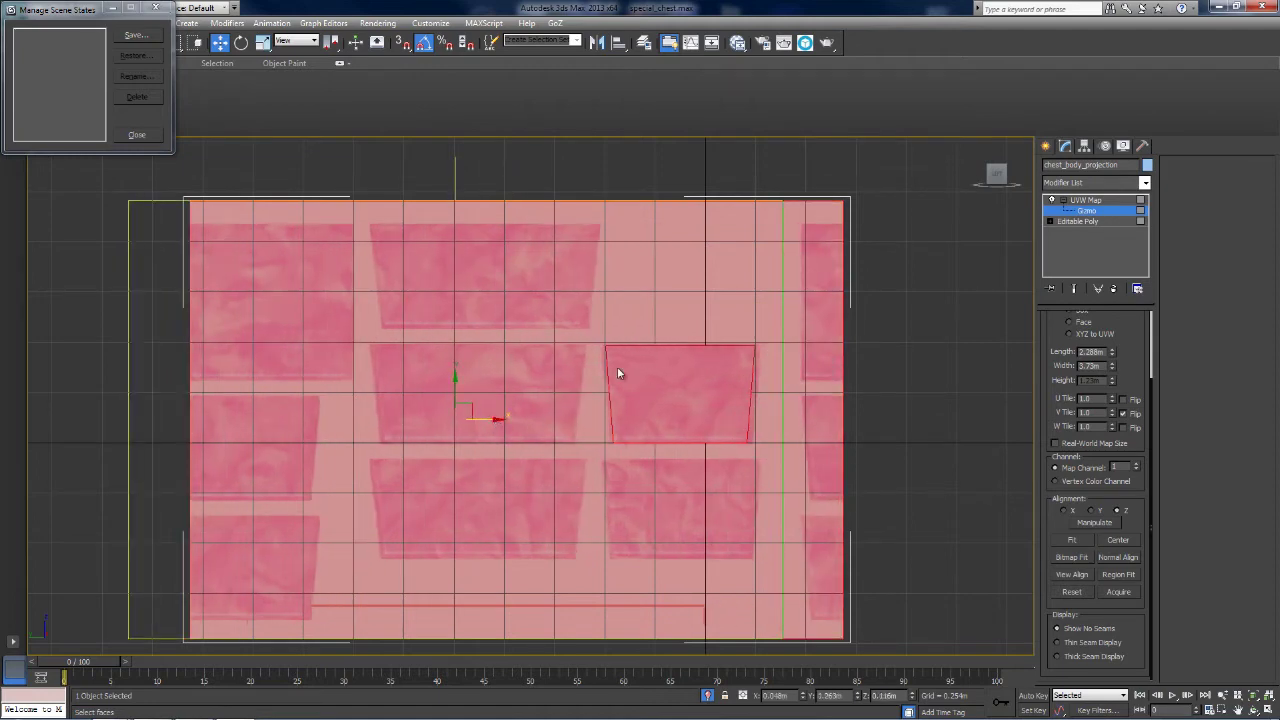
{"action": "mouse_move", "coordinate": [458, 382]}
{"action": "left_mouse_down"}
{"action": "mouse_move", "coordinate": [470, 265]}
{"action": "mouse_move", "coordinate": [481, 382]}
{"action": "left_mouse_up"}
{"action": "key", "text": "alt+w"}
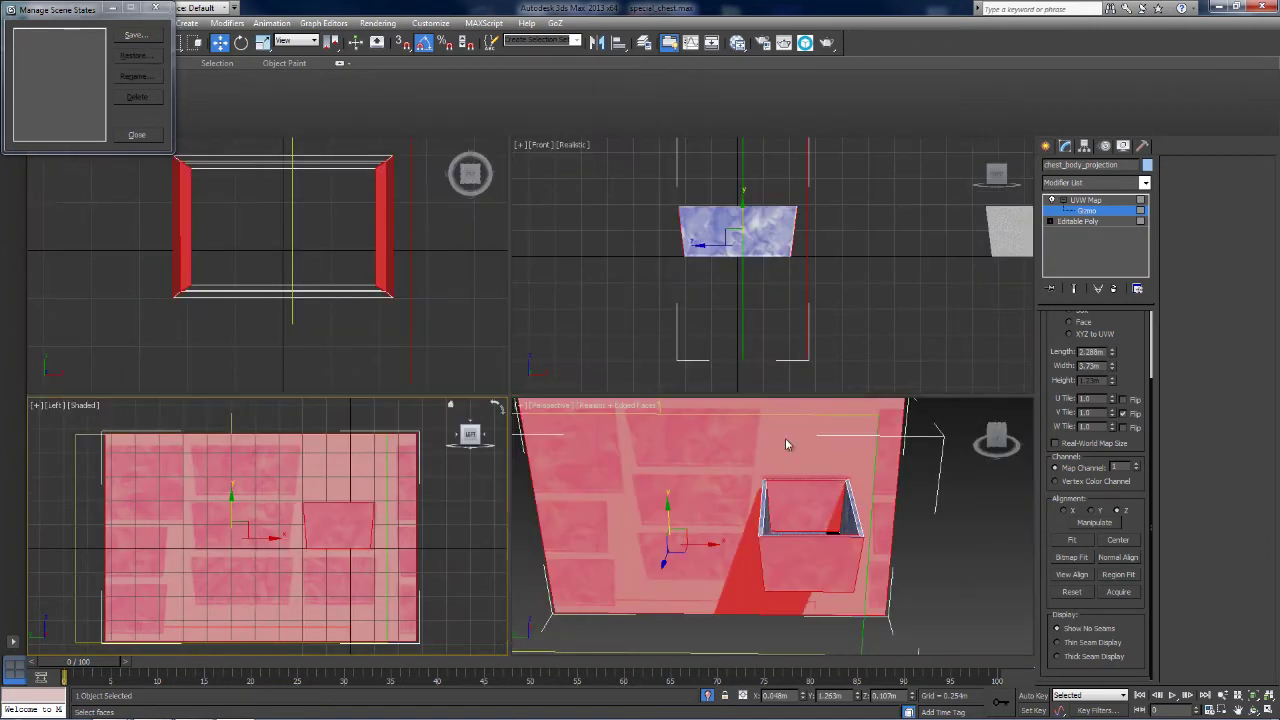
{"action": "middle_click_drag", "start_coordinate": [822, 456], "coordinate": [808, 432]}
{"action": "scroll", "coordinate": [808, 432], "scroll_direction": "up", "scroll_amount": 4}
{"action": "mouse_move", "coordinate": [1006, 437]}
{"action": "left_mouse_down"}
{"action": "mouse_move", "coordinate": [942, 432]}
{"action": "mouse_move", "coordinate": [1029, 430]}
{"action": "left_mouse_up"}
{"action": "middle_click_drag", "start_coordinate": [543, 431], "coordinate": [960, 450], "text": "alt"}
Collapse the UVW Map modifier into the Editable Poly and deselect the chest body.
{"action": "left_click", "coordinate": [1082, 200]}
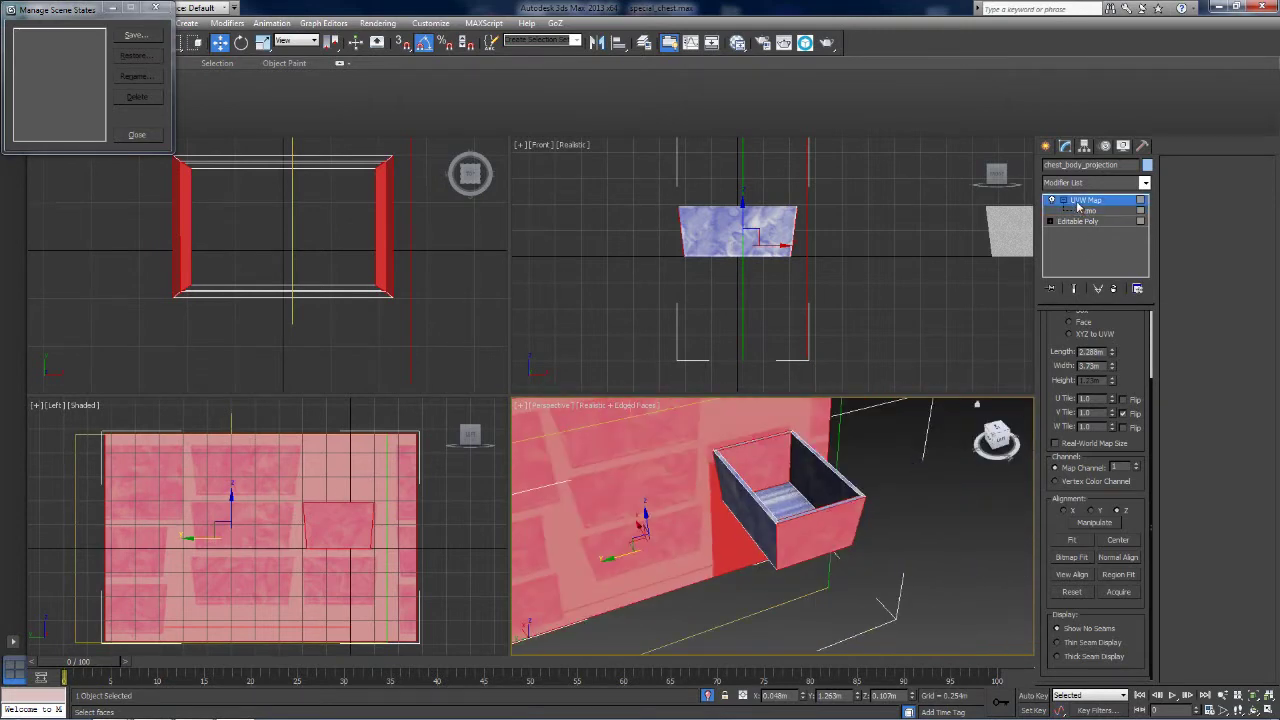
{"action": "right_click", "coordinate": [1074, 200]}
{"action": "left_click", "coordinate": [1120, 322]}
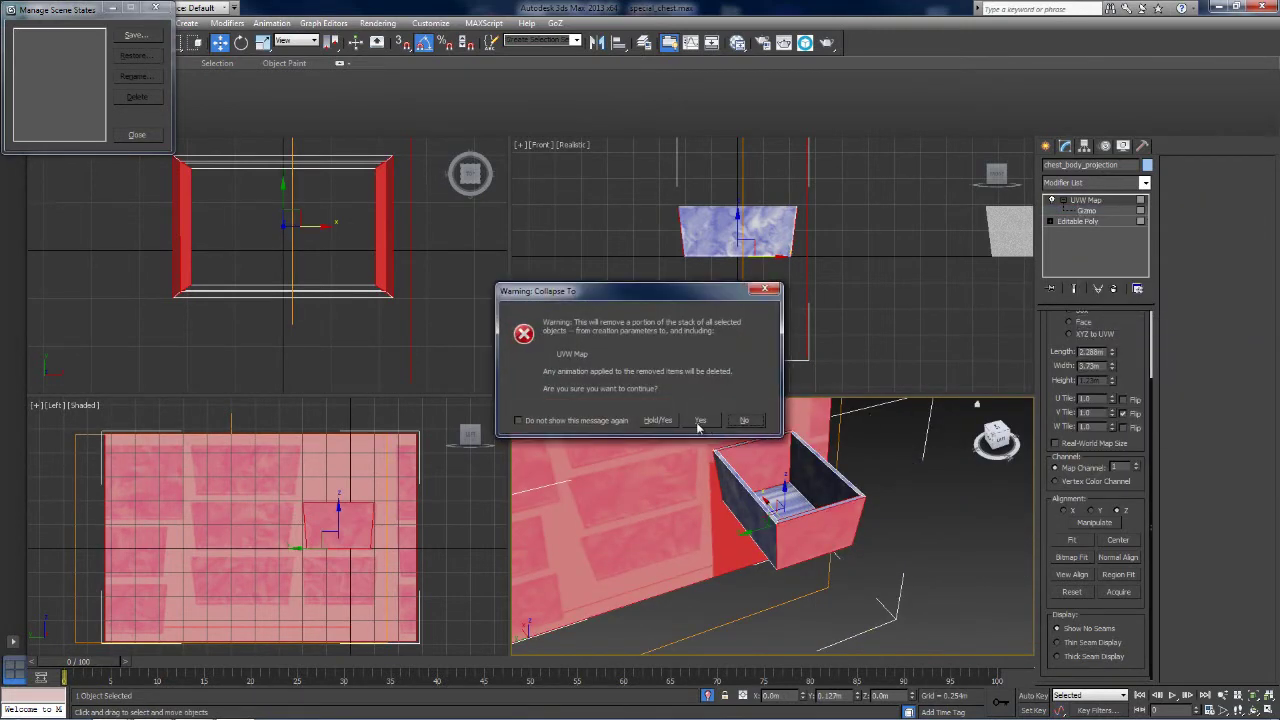
{"action": "left_click", "coordinate": [698, 417]}
{"action": "left_click", "coordinate": [935, 528]}
{"action": "left_click_drag", "start_coordinate": [1008, 433], "coordinate": [975, 440]}
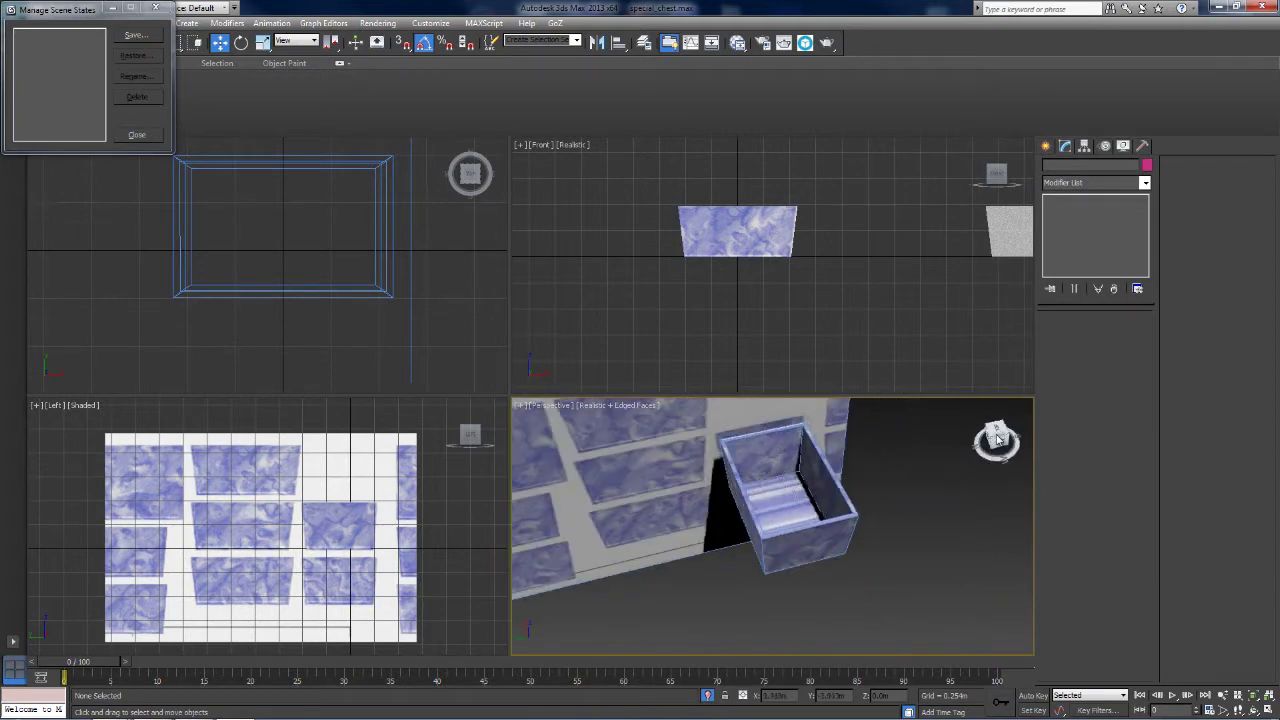
{"action": "scroll", "coordinate": [760, 500], "scroll_direction": "up", "scroll_amount": 2}
{"action": "left_click", "coordinate": [728, 530]}
{"action": "middle_click_drag", "start_coordinate": [728, 530], "coordinate": [733, 537], "text": "alt"}
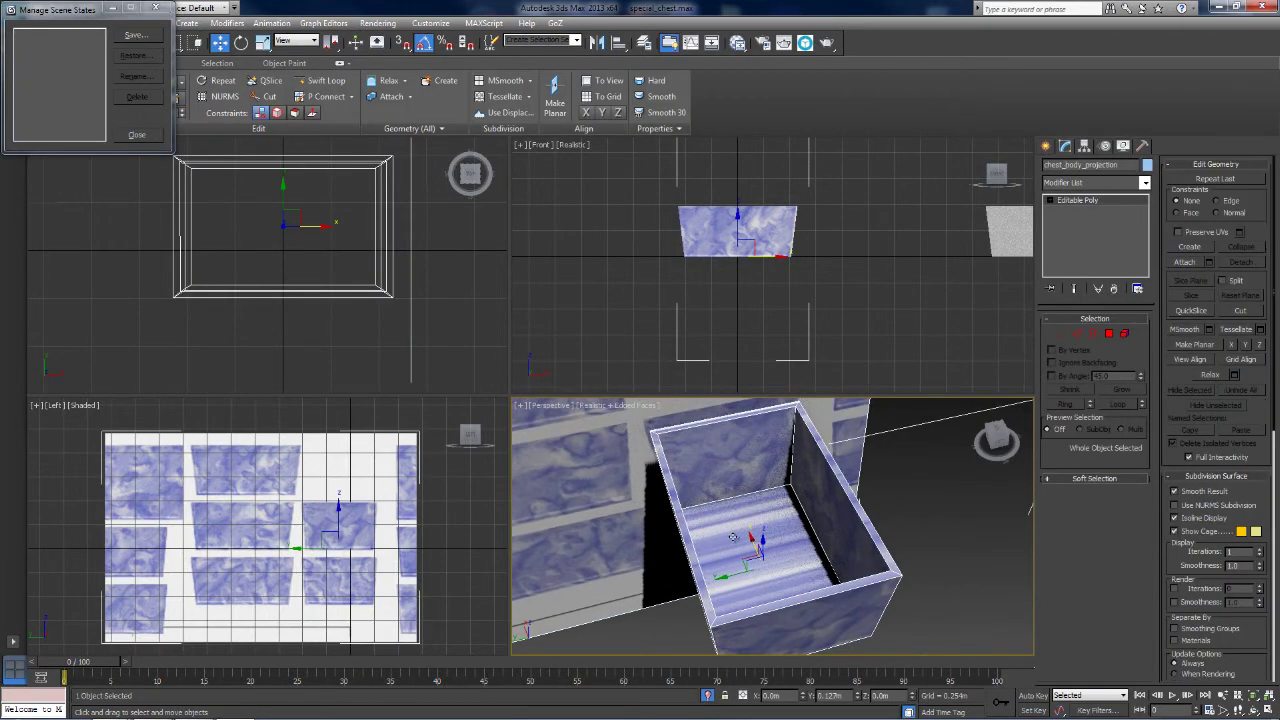
{"action": "left_click_drag", "start_coordinate": [996, 440], "coordinate": [993, 515]}
{"action": "left_click", "coordinate": [1108, 335]}
{"action": "left_click", "coordinate": [736, 553], "text": "ctrl"}
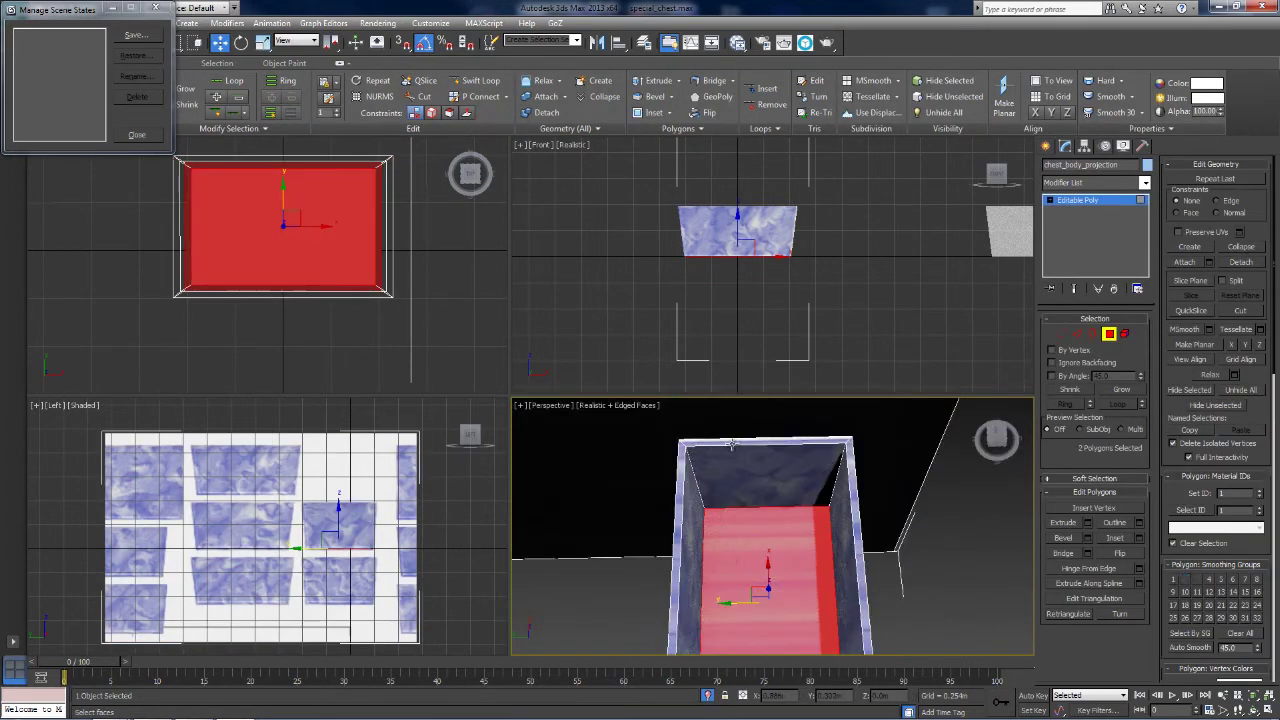
{"action": "left_click", "coordinate": [731, 444], "text": "ctrl"}
{"action": "left_click", "coordinate": [684, 481], "text": "ctrl"}
{"action": "left_click", "coordinate": [846, 464], "text": "ctrl"}
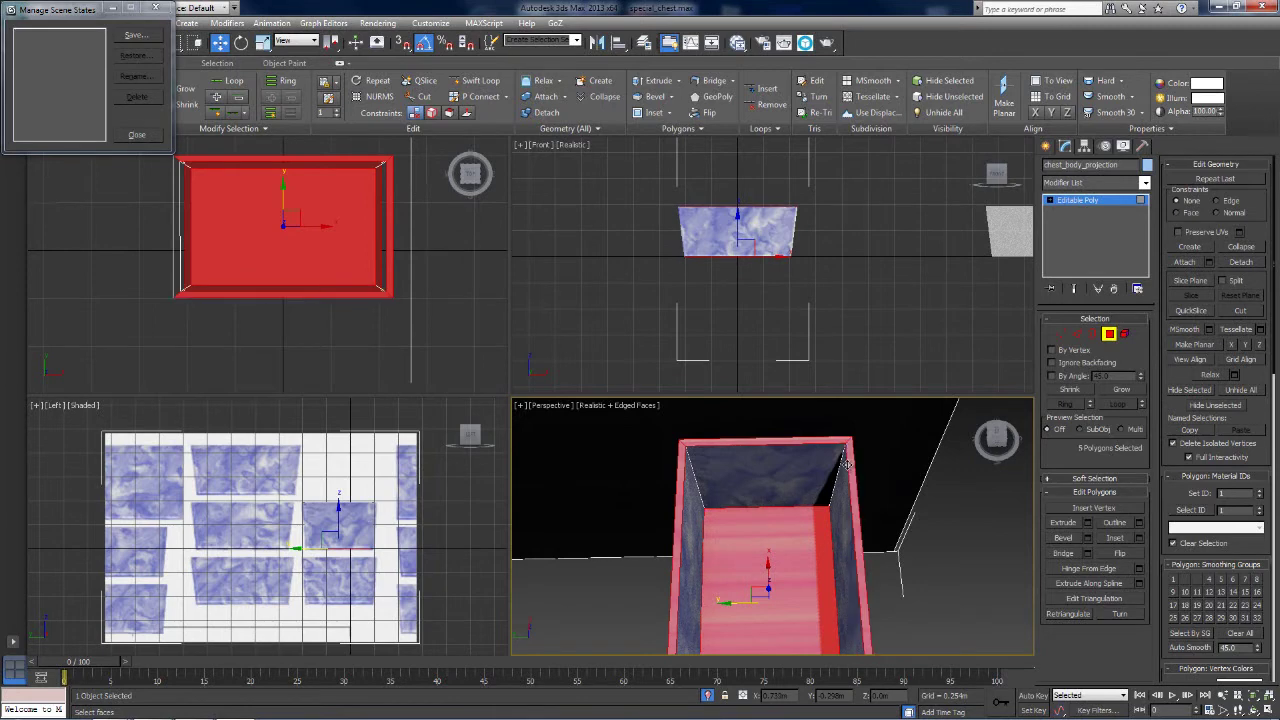
{"action": "middle_click_drag", "start_coordinate": [846, 464], "coordinate": [786, 543], "text": "alt"}
{"action": "left_click", "coordinate": [761, 553], "text": "ctrl"}
{"action": "scroll", "coordinate": [800, 500], "scroll_direction": "down", "scroll_amount": 4}
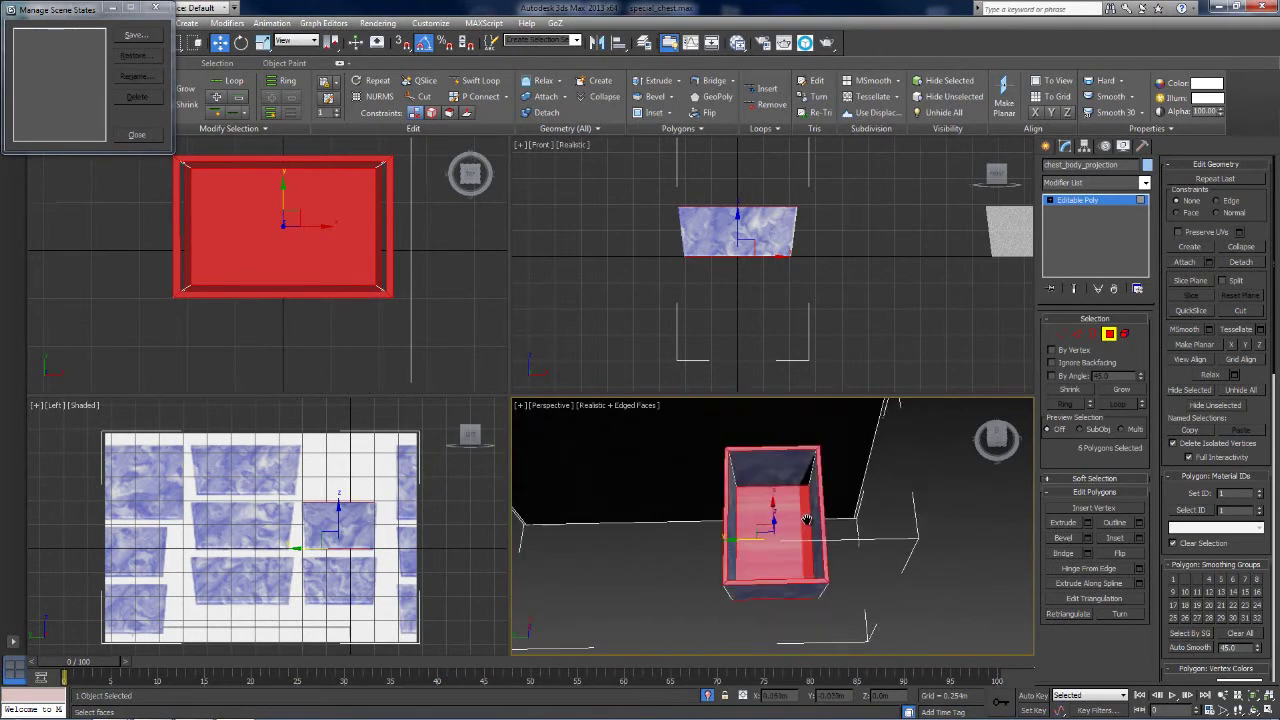
{"action": "left_click", "coordinate": [1078, 200]}
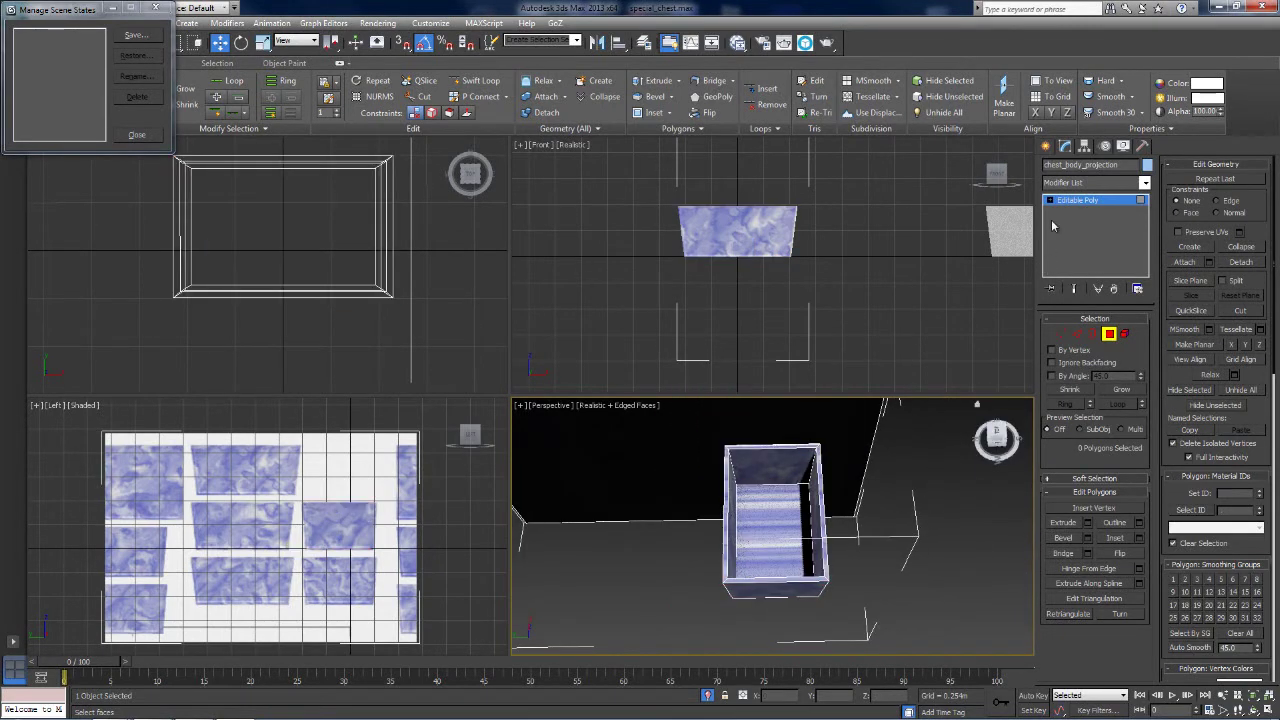
{"action": "left_click", "coordinate": [952, 348]}
{"action": "left_click", "coordinate": [855, 445]}
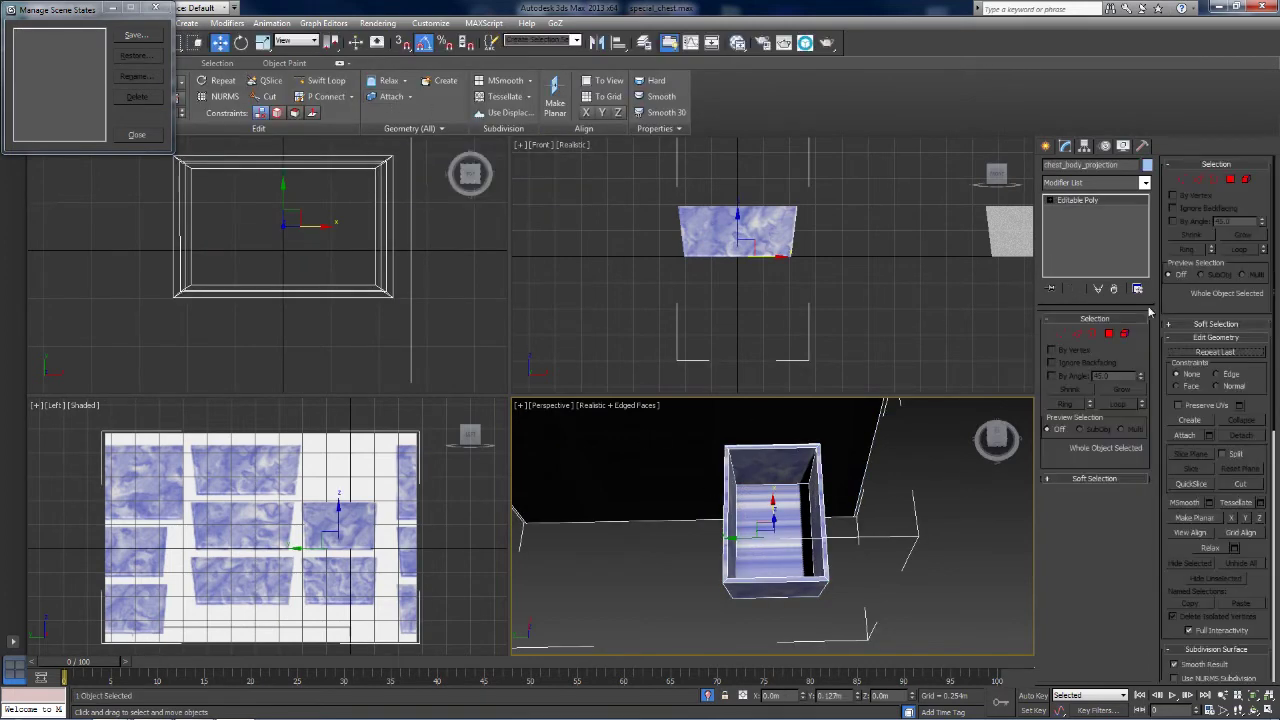
Select the reference-image plane element of the chest body and detach it as a separate object.
{"action": "left_click", "coordinate": [1120, 336]}
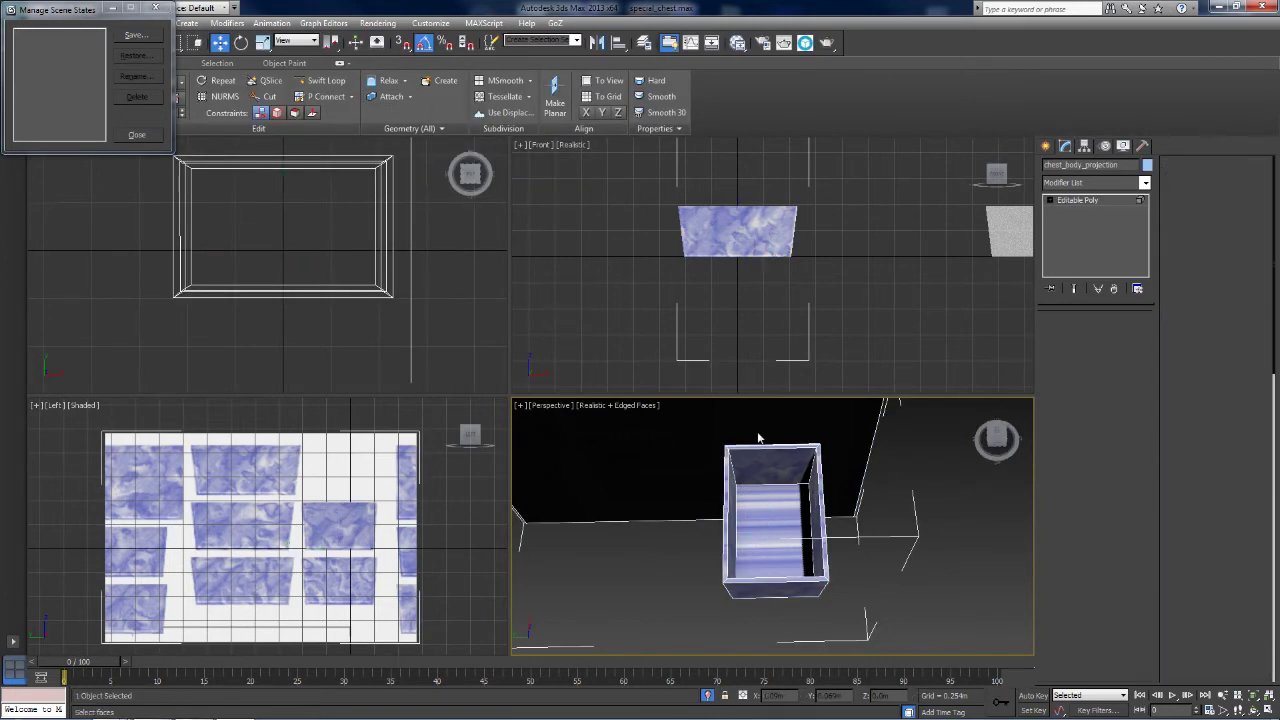
{"action": "left_click", "coordinate": [657, 455]}
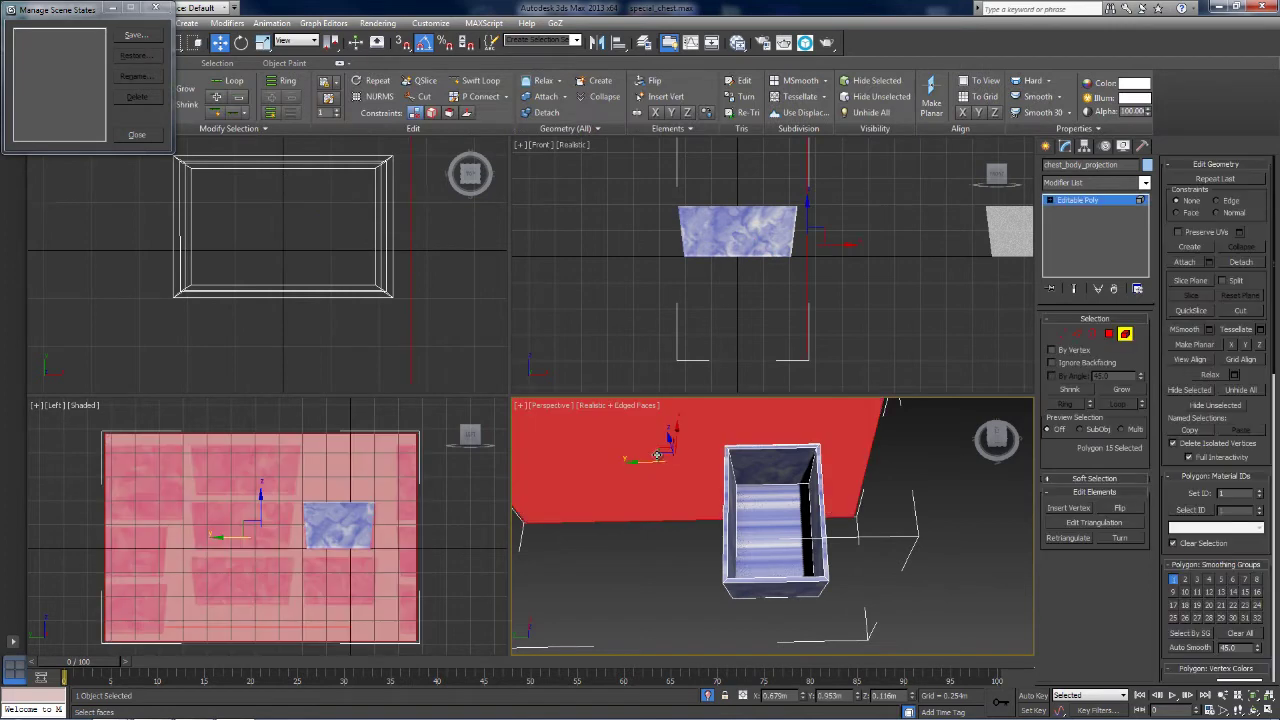
{"action": "left_click", "coordinate": [540, 112]}
{"action": "left_click", "coordinate": [682, 371]}
{"action": "left_click", "coordinate": [928, 231]}
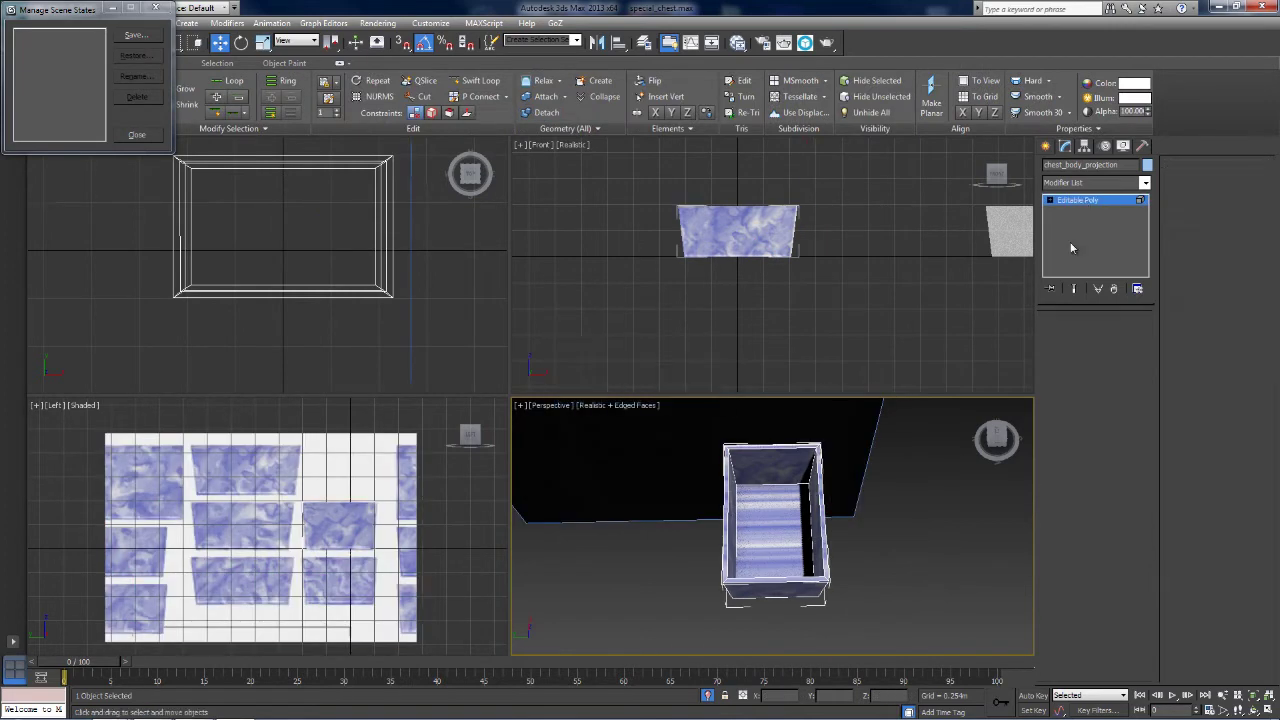
Select the detached reference-image plane and turn off shadows in the Perspective viewport.
{"action": "left_click", "coordinate": [695, 483]}
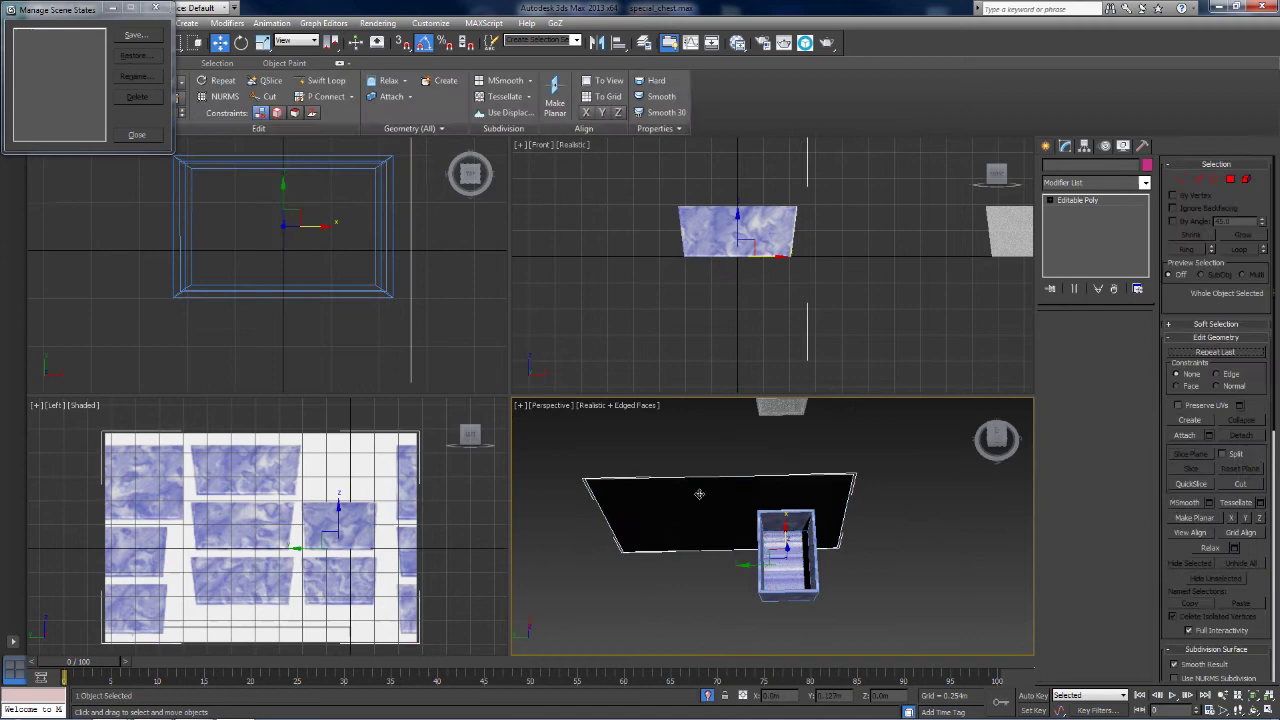
{"action": "left_click", "coordinate": [996, 450]}
{"action": "left_click", "coordinate": [580, 406]}
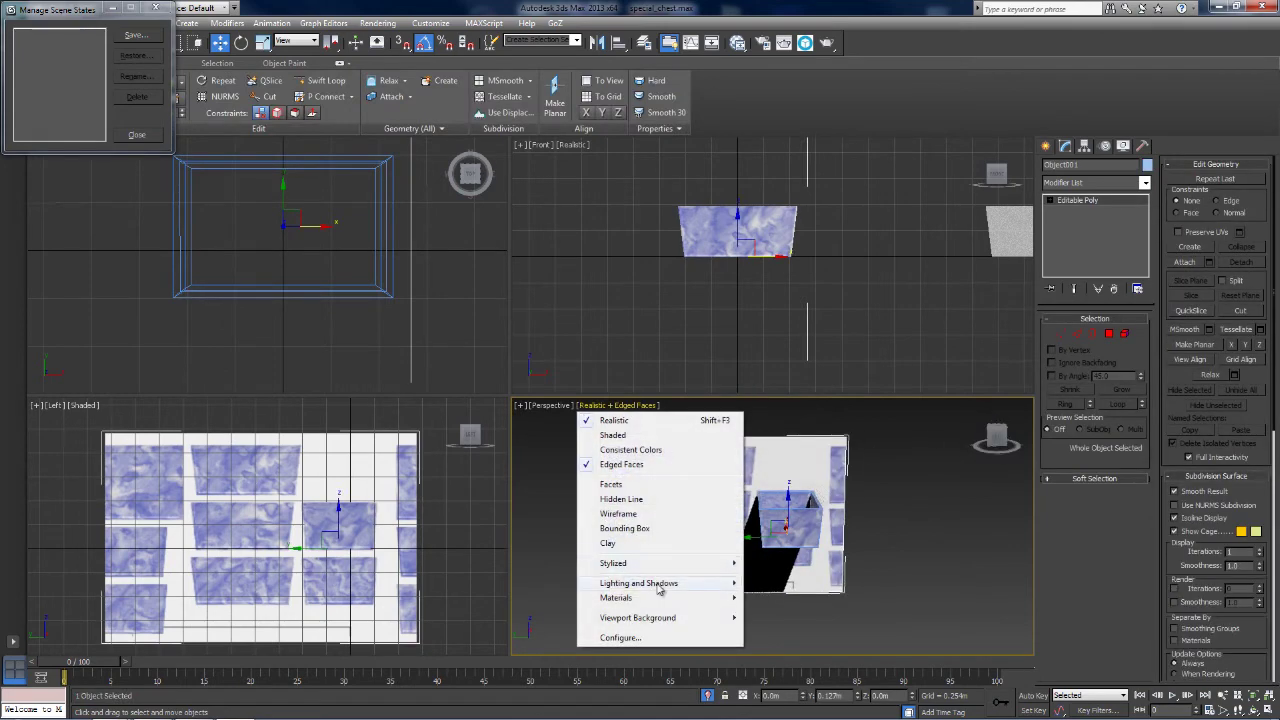
{"action": "mouse_move", "coordinate": [704, 587]}
{"action": "left_click", "coordinate": [776, 633]}
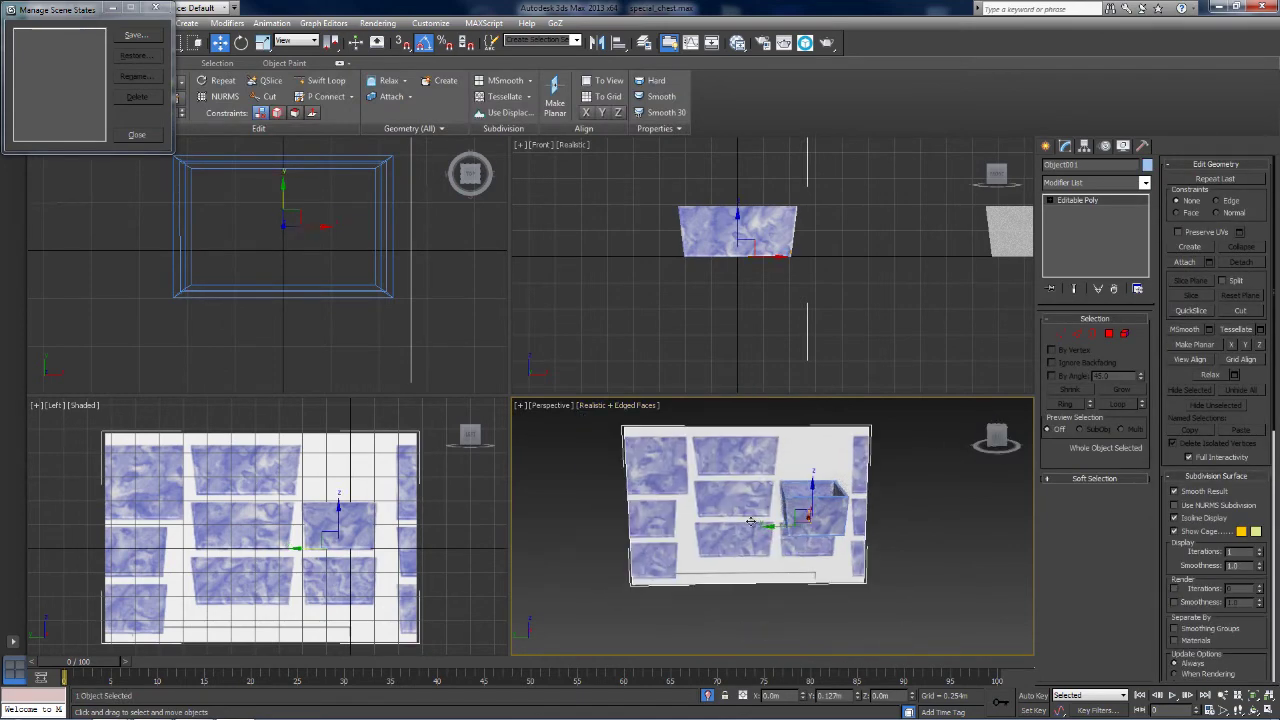
Rotate the detached reference-image plane until it lies flat beneath the chest body and shift it in the Top view.
{"action": "key", "text": "e"}
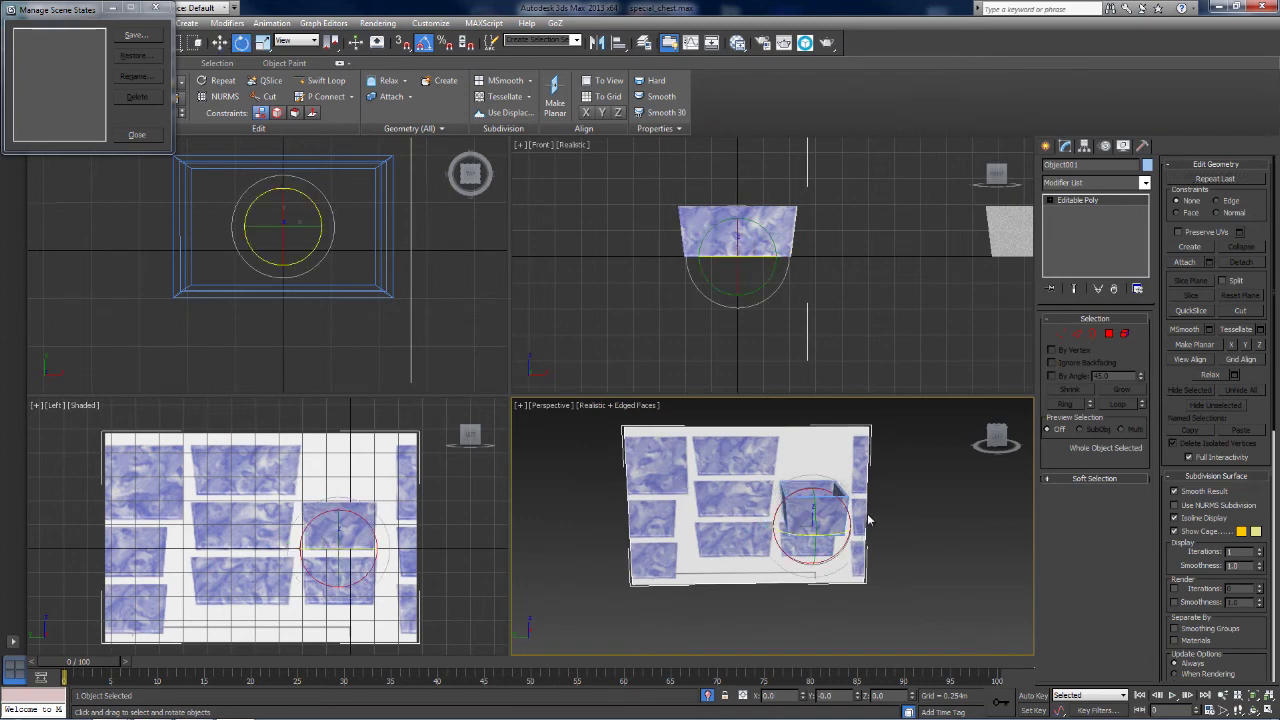
{"action": "left_click_drag", "start_coordinate": [814, 518], "coordinate": [812, 455]}
{"action": "key", "text": "w"}
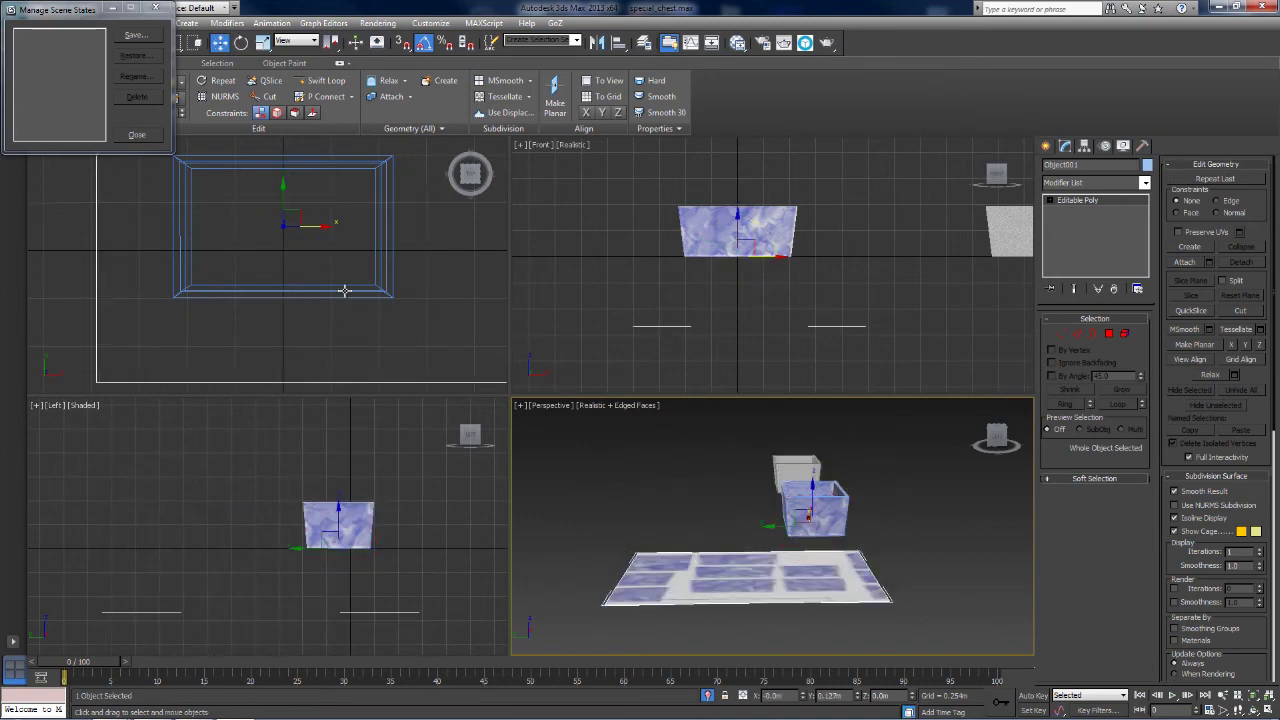
{"action": "scroll", "coordinate": [343, 286], "scroll_direction": "down", "scroll_amount": 3}
{"action": "left_click_drag", "start_coordinate": [294, 263], "coordinate": [284, 285]}
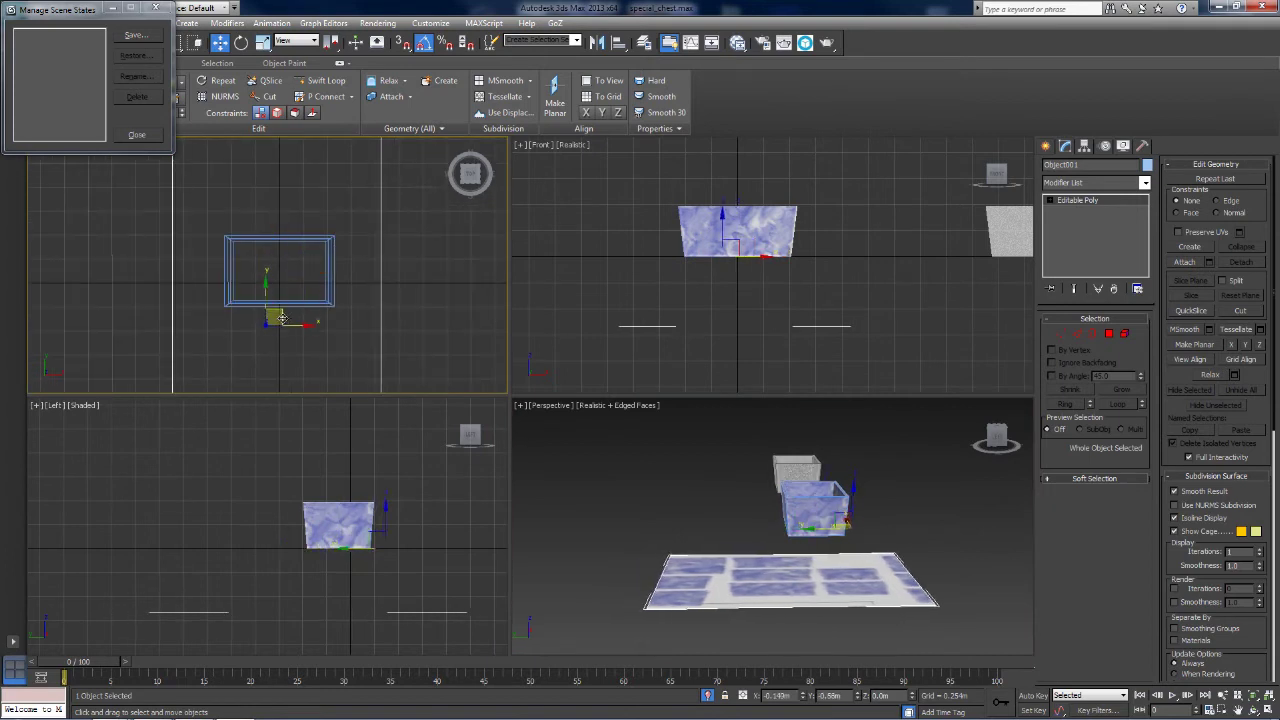
Select the chest body and examine its floor, rim and underside against the flat reference-image plane from several angles.
{"action": "left_click", "coordinate": [652, 529]}
{"action": "left_click", "coordinate": [1001, 452]}
{"action": "left_click_drag", "start_coordinate": [1001, 452], "coordinate": [909, 537]}
{"action": "left_click", "coordinate": [828, 543]}
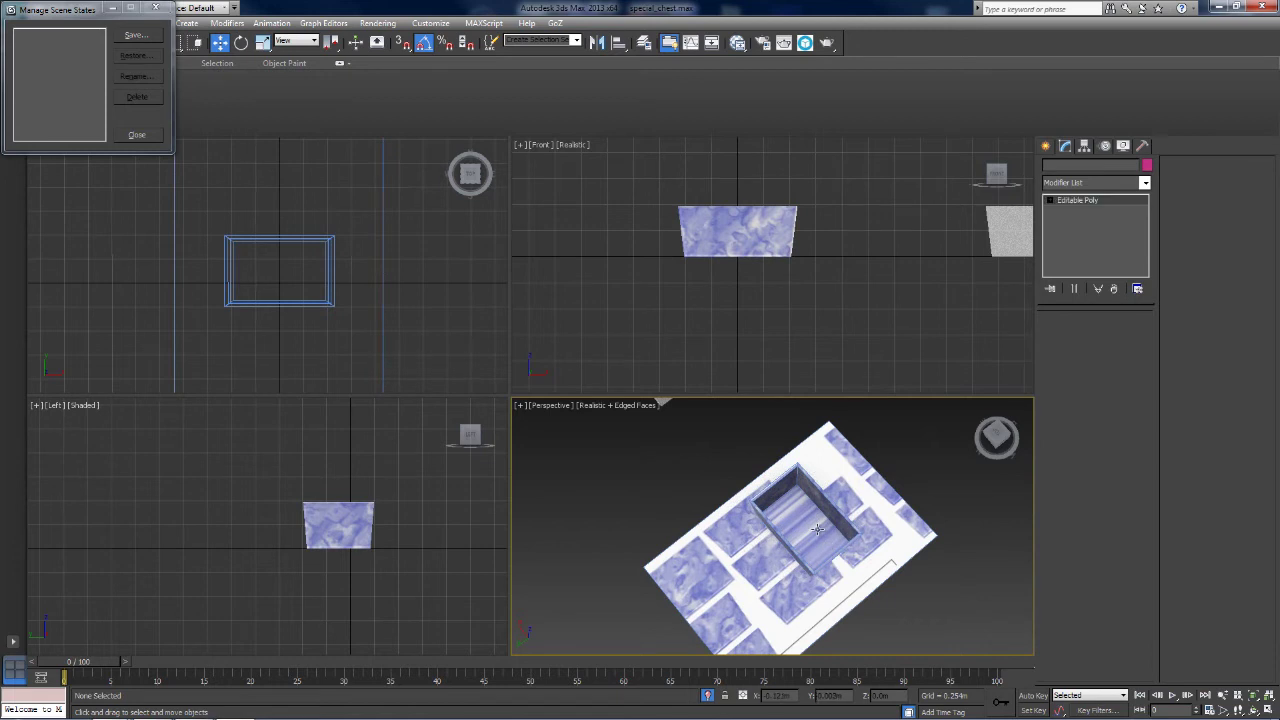
{"action": "scroll", "coordinate": [770, 530], "scroll_direction": "up", "scroll_amount": 3}
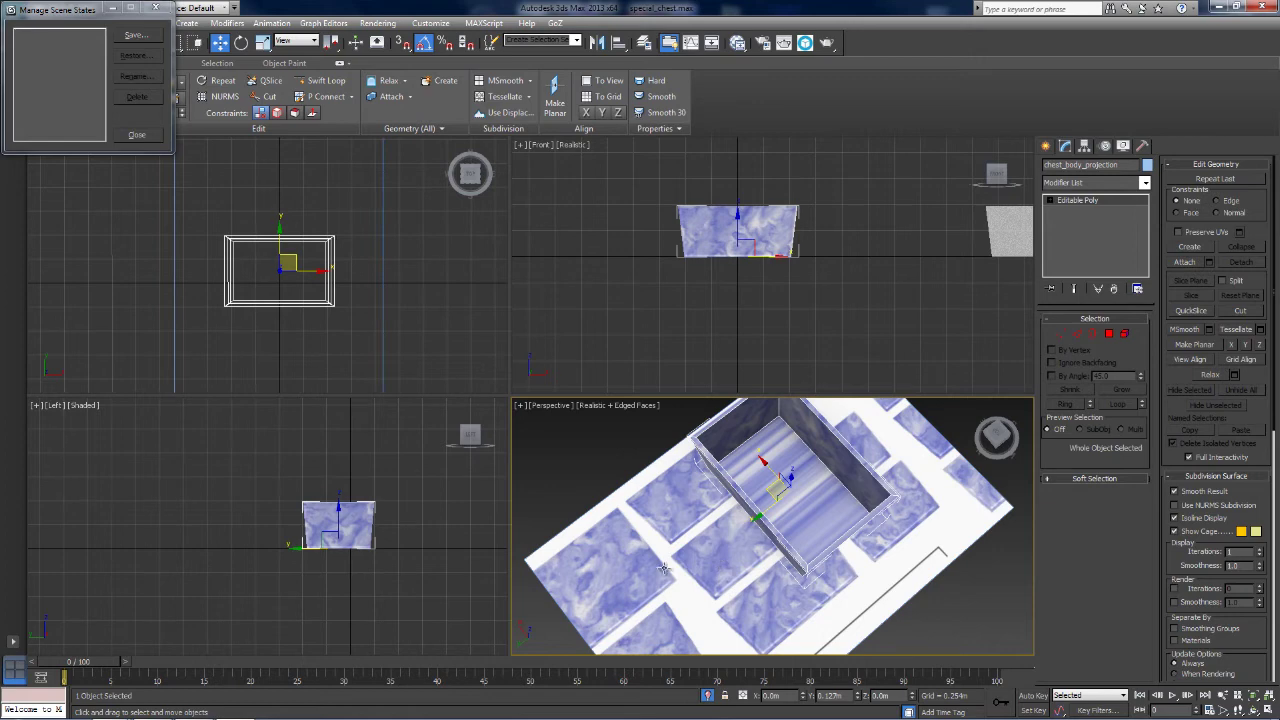
{"action": "scroll", "coordinate": [650, 540], "scroll_direction": "down", "scroll_amount": 4}
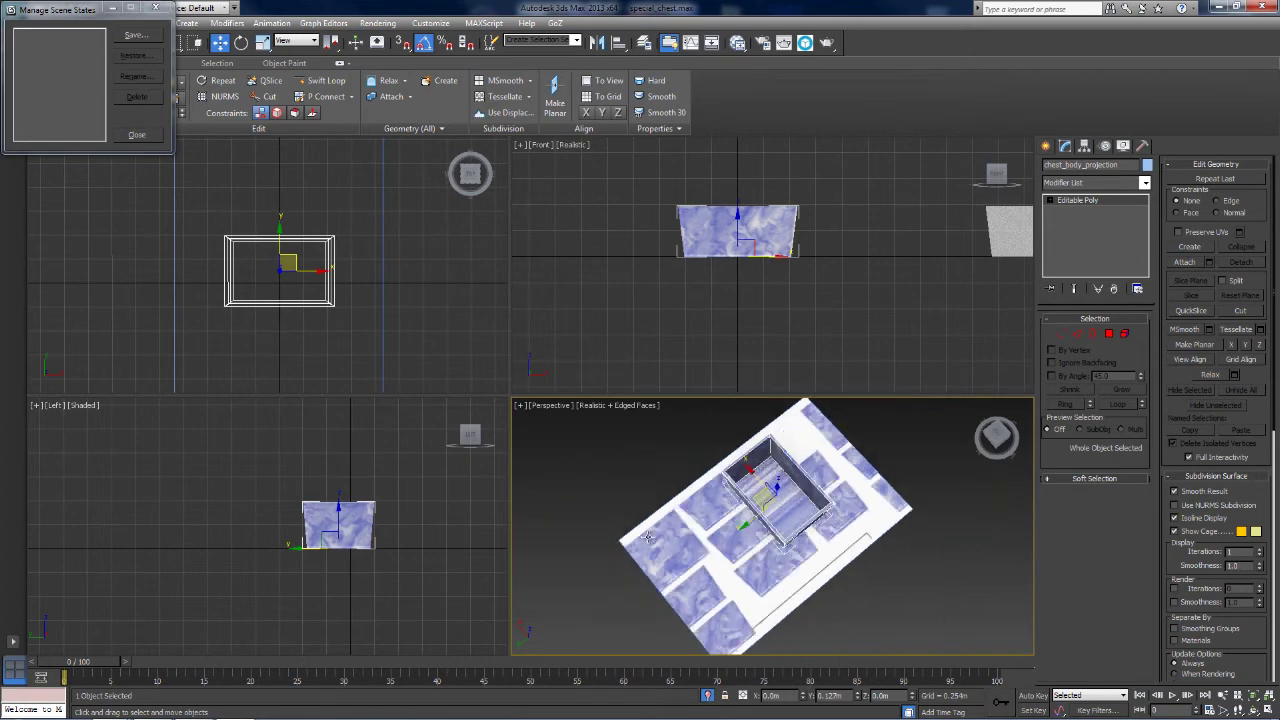
{"action": "key", "text": "alt+w"}
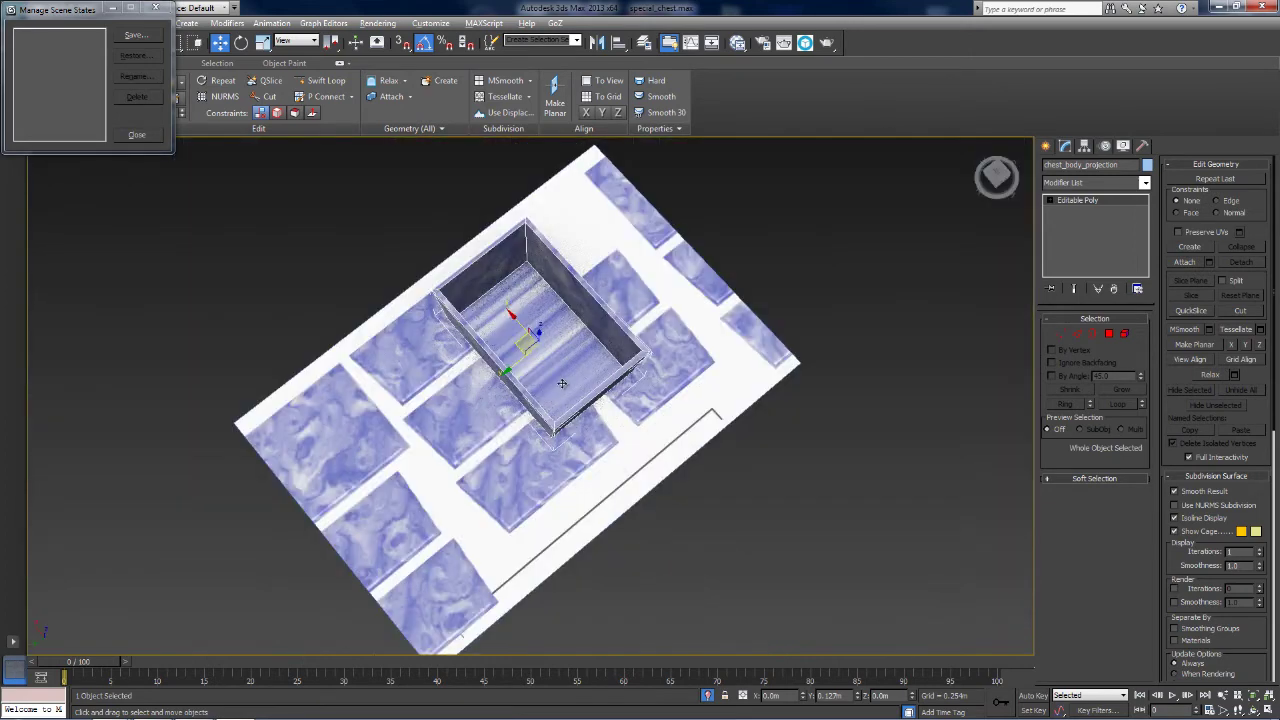
{"action": "middle_click_drag", "start_coordinate": [346, 433], "coordinate": [439, 382]}
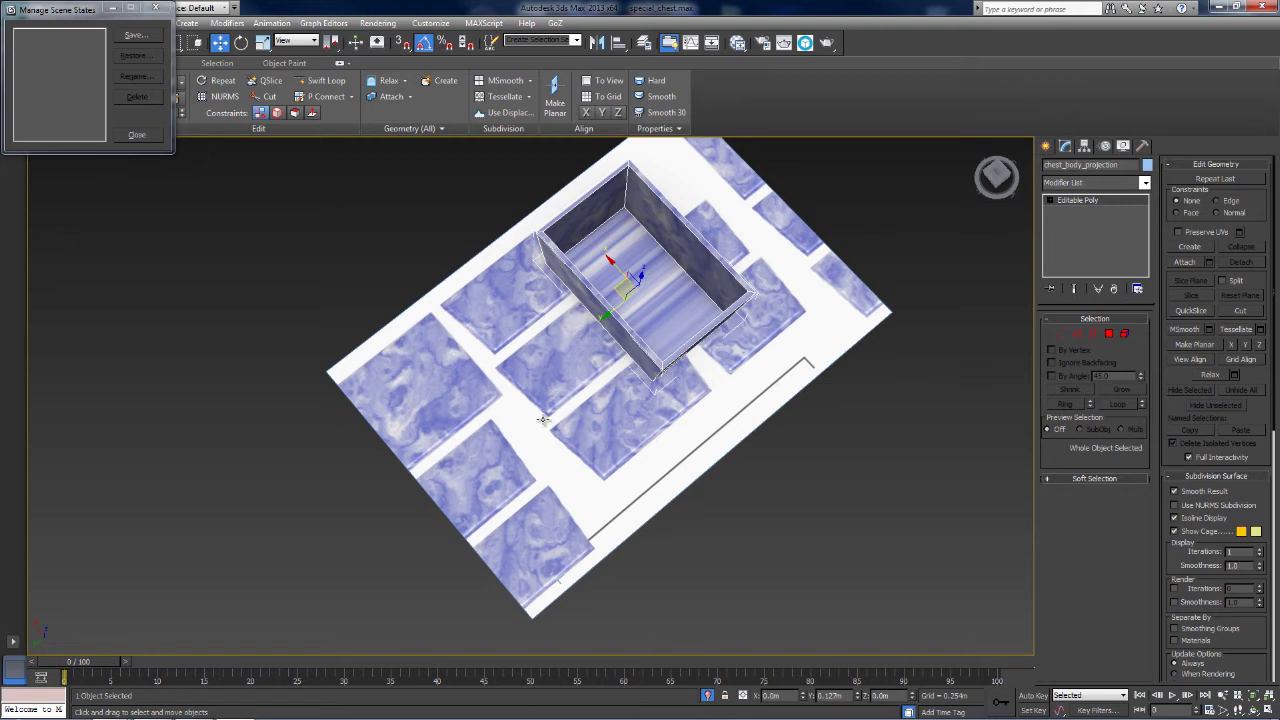
{"action": "middle_click_drag", "start_coordinate": [571, 461], "coordinate": [600, 429], "text": "alt"}
{"action": "scroll", "coordinate": [560, 440], "scroll_direction": "up", "scroll_amount": 3}
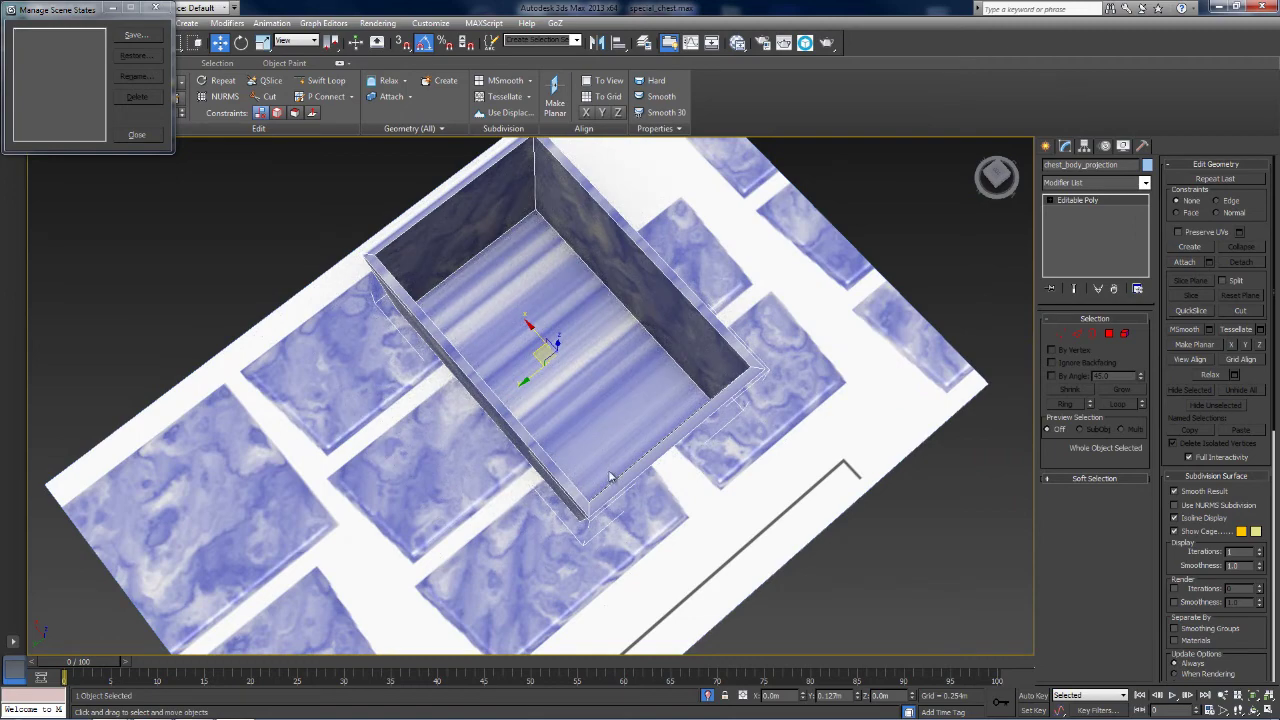
{"action": "left_click", "coordinate": [986, 197]}
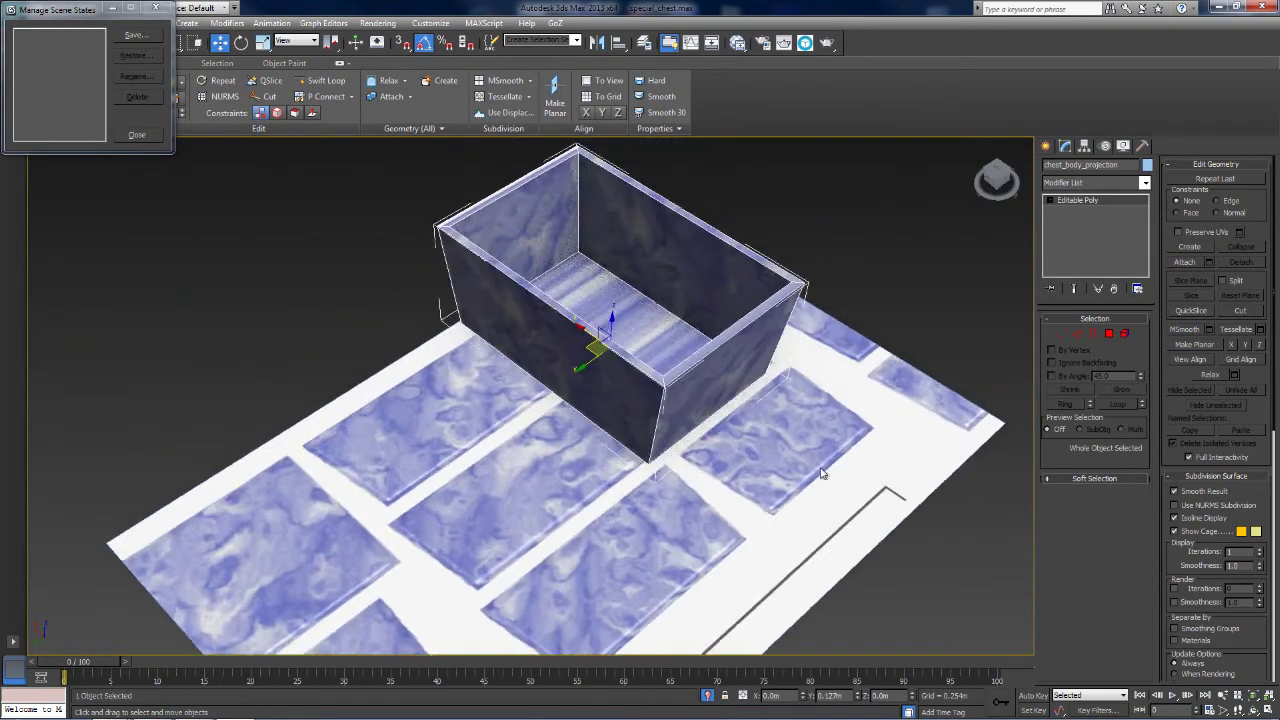
{"action": "left_click_drag", "start_coordinate": [986, 197], "coordinate": [1019, 308]}
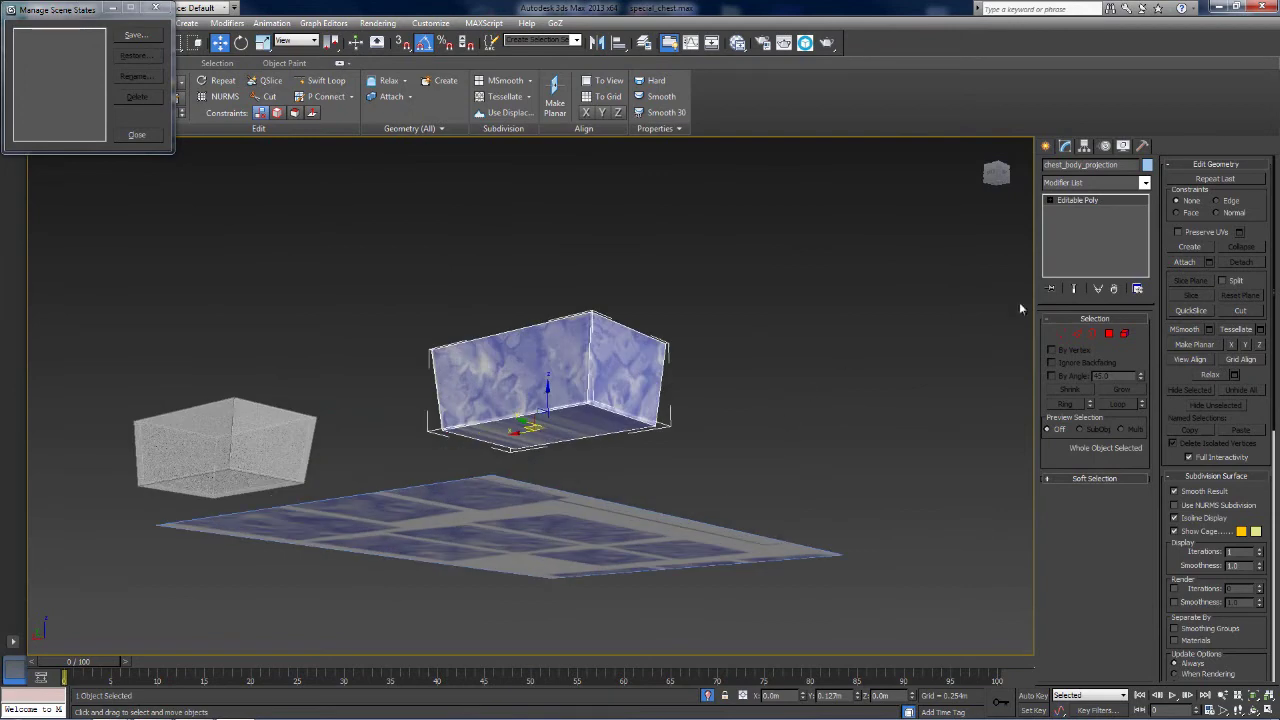
Attach the flat reference-image plane to the selected chest body.
{"action": "left_click", "coordinate": [994, 170]}
{"action": "left_click", "coordinate": [391, 96]}
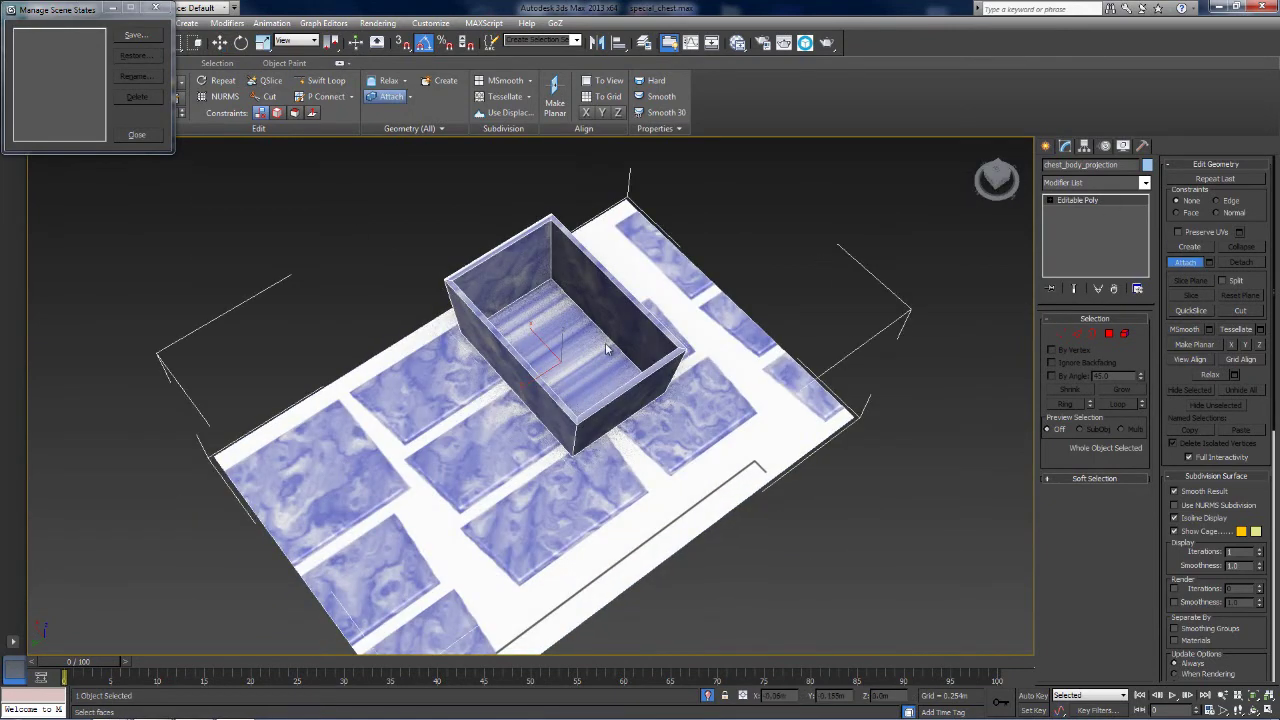
Select the chest body's inner floor polygon together with the four polygons of its upper rim.
{"action": "scroll", "coordinate": [607, 349], "scroll_direction": "up", "scroll_amount": 5}
{"action": "scroll", "coordinate": [607, 349], "scroll_direction": "down", "scroll_amount": 3}
{"action": "left_click", "coordinate": [1108, 333]}
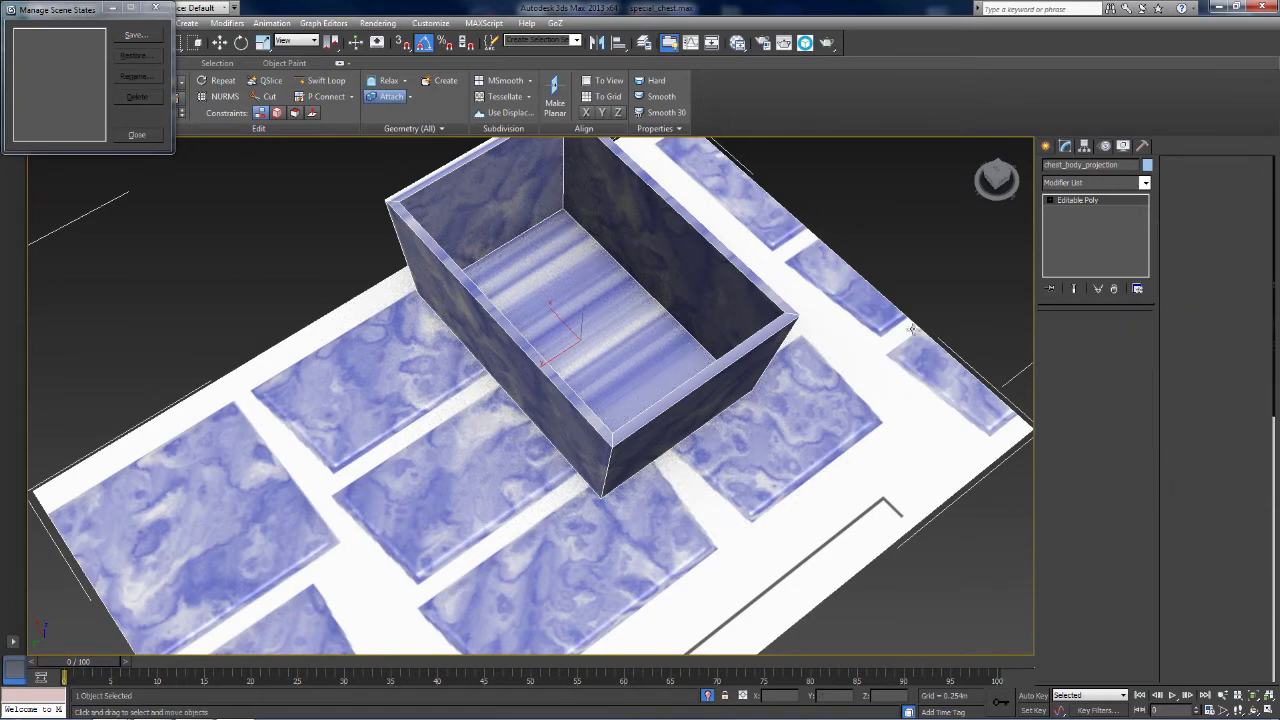
{"action": "left_click", "coordinate": [634, 377]}
{"action": "left_click", "coordinate": [644, 405]}
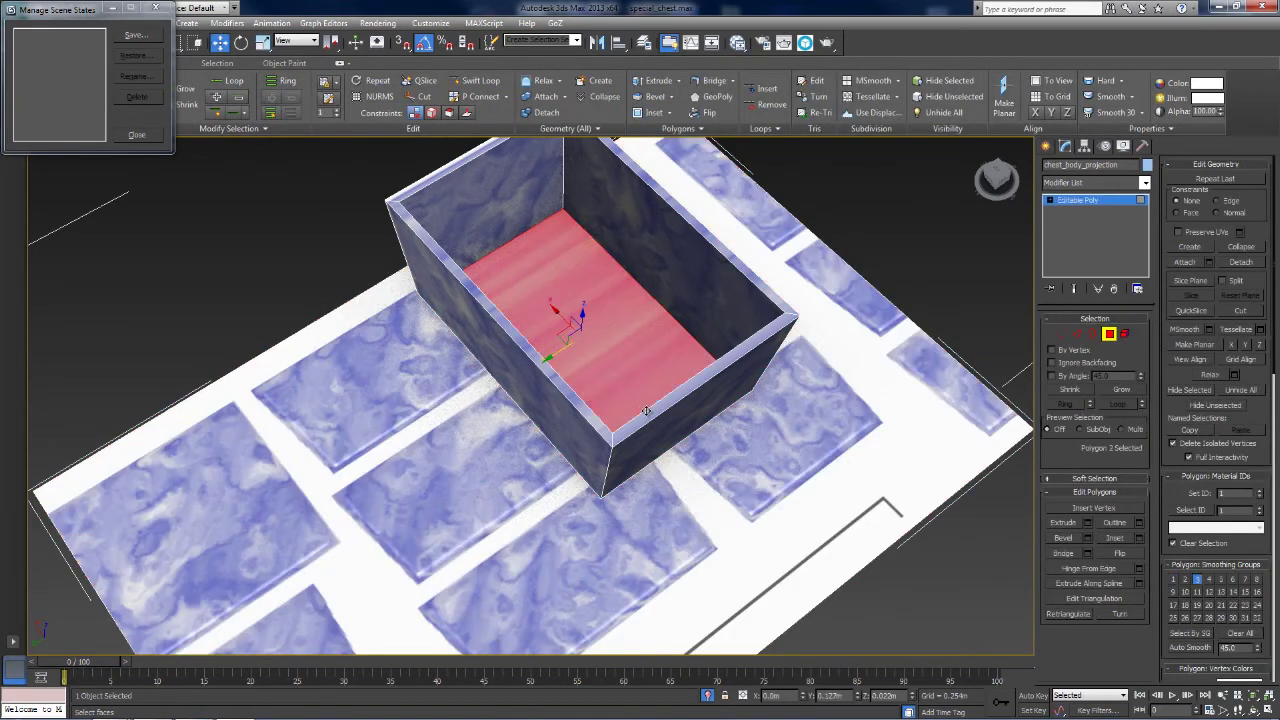
{"action": "left_click", "coordinate": [646, 412], "text": "ctrl"}
{"action": "left_click", "coordinate": [572, 386], "text": "ctrl"}
{"action": "left_click", "coordinate": [488, 157], "text": "ctrl"}
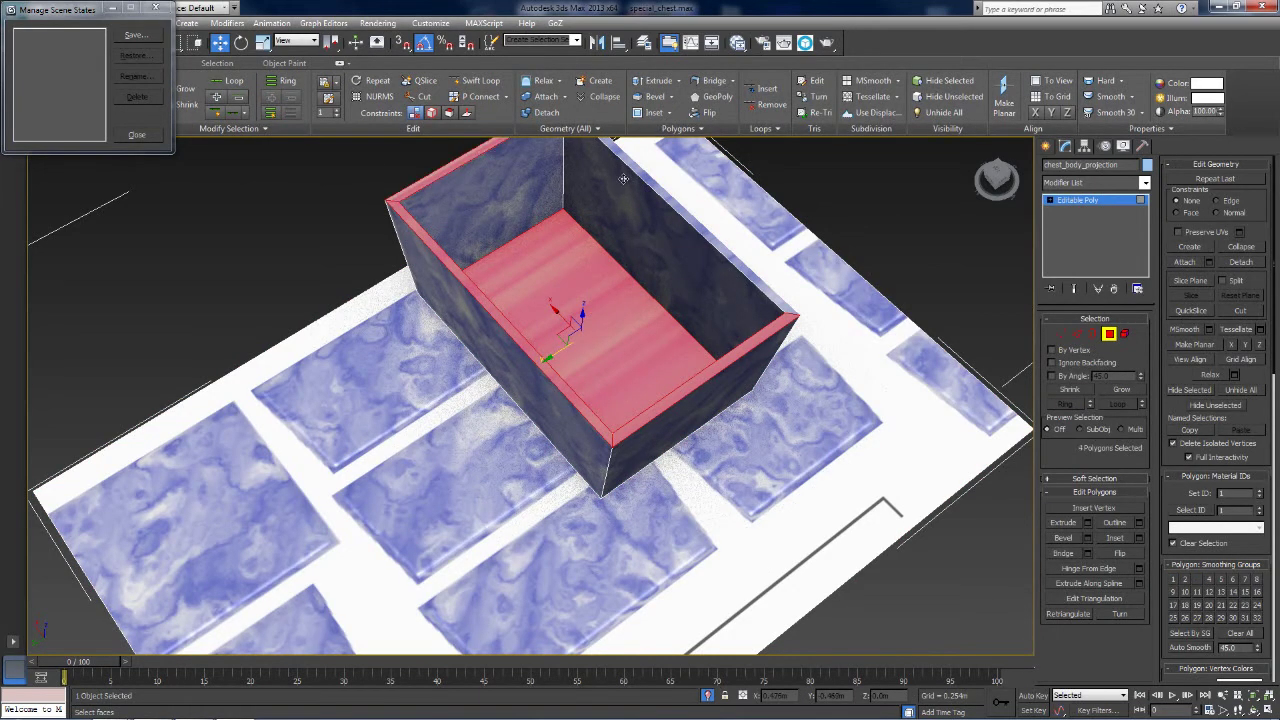
{"action": "left_click", "coordinate": [632, 174], "text": "ctrl"}
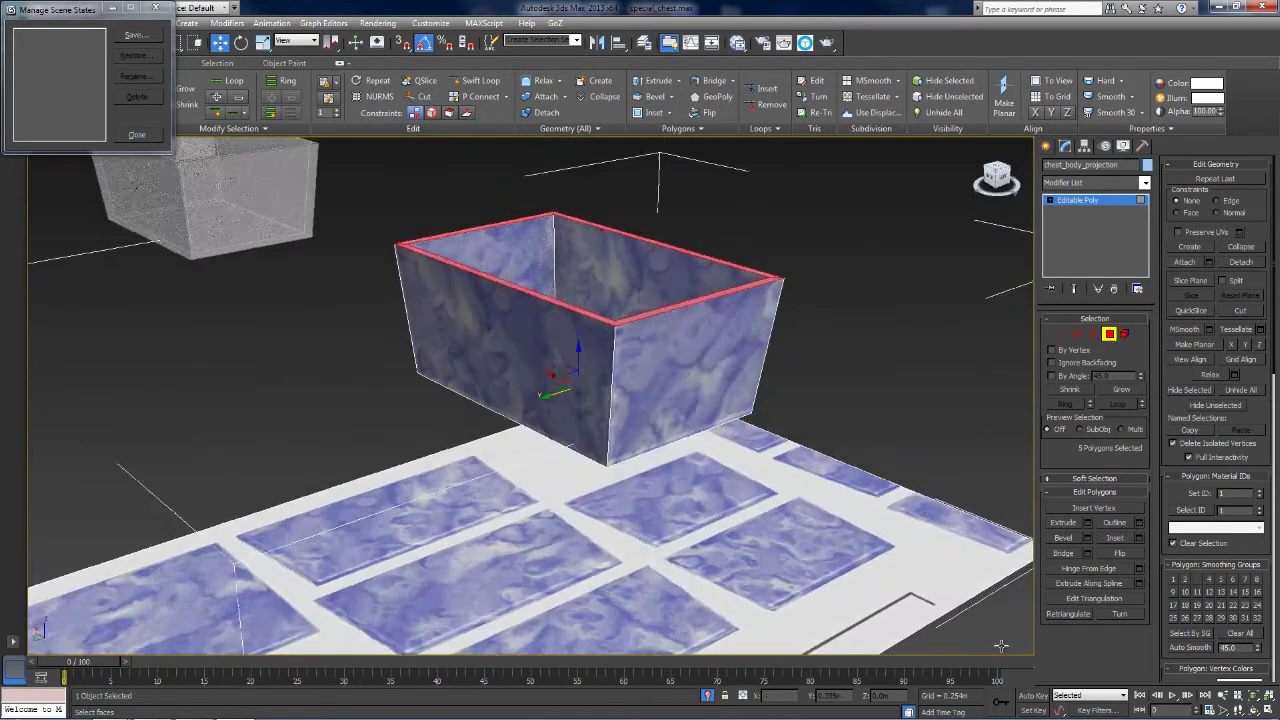
Add the chest body's underside polygon and the flat reference-image plane to the polygon selection.
{"action": "middle_click_drag", "start_coordinate": [1000, 645], "coordinate": [893, 263], "text": "alt"}
{"action": "left_click", "coordinate": [637, 428], "text": "ctrl"}
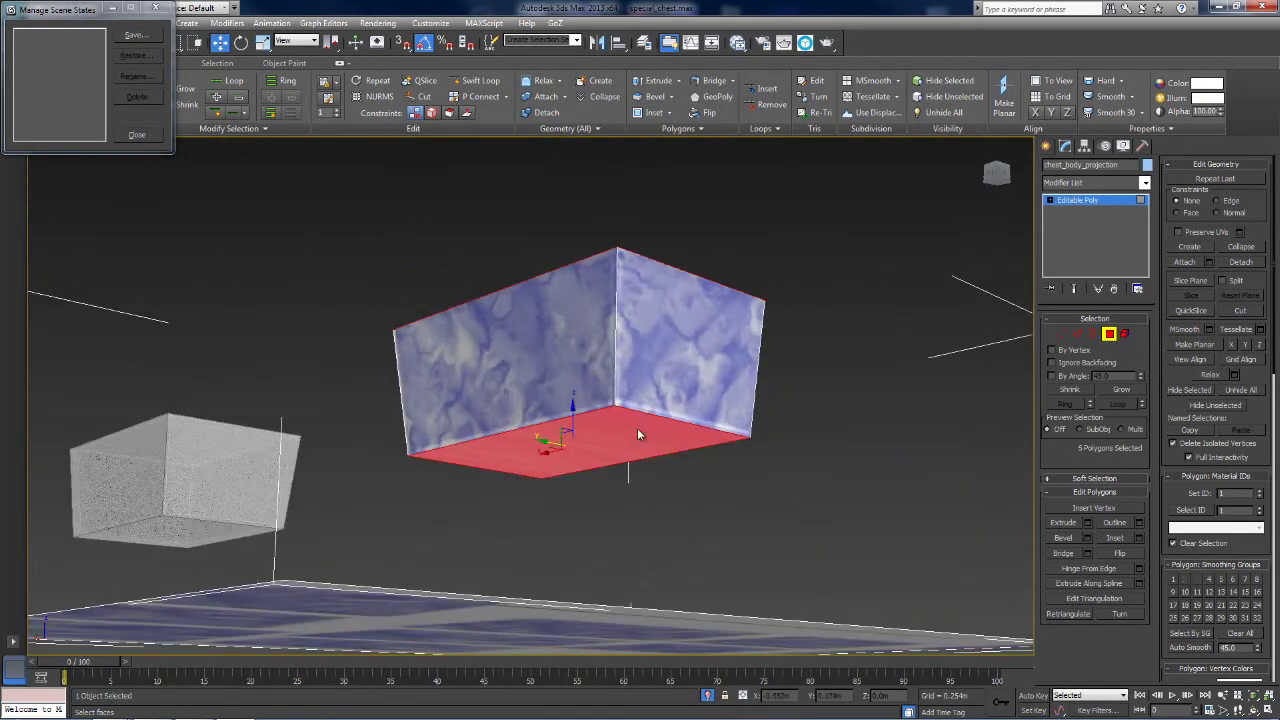
{"action": "left_click_drag", "start_coordinate": [991, 194], "coordinate": [990, 230]}
{"action": "left_click", "coordinate": [940, 420], "text": "ctrl"}
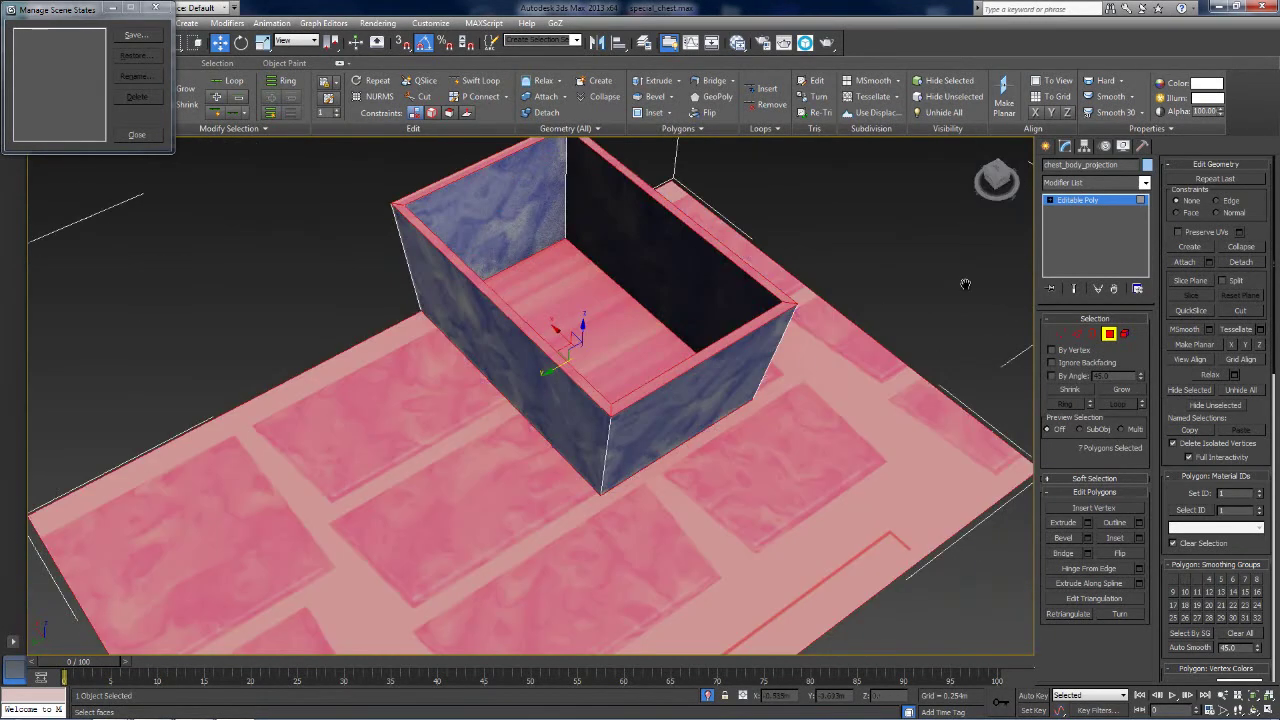
Apply a planar UVW Map modifier to the selected floor, rim, underside and reference-plane polygons.
{"action": "scroll", "coordinate": [934, 342], "scroll_direction": "down", "scroll_amount": 5}
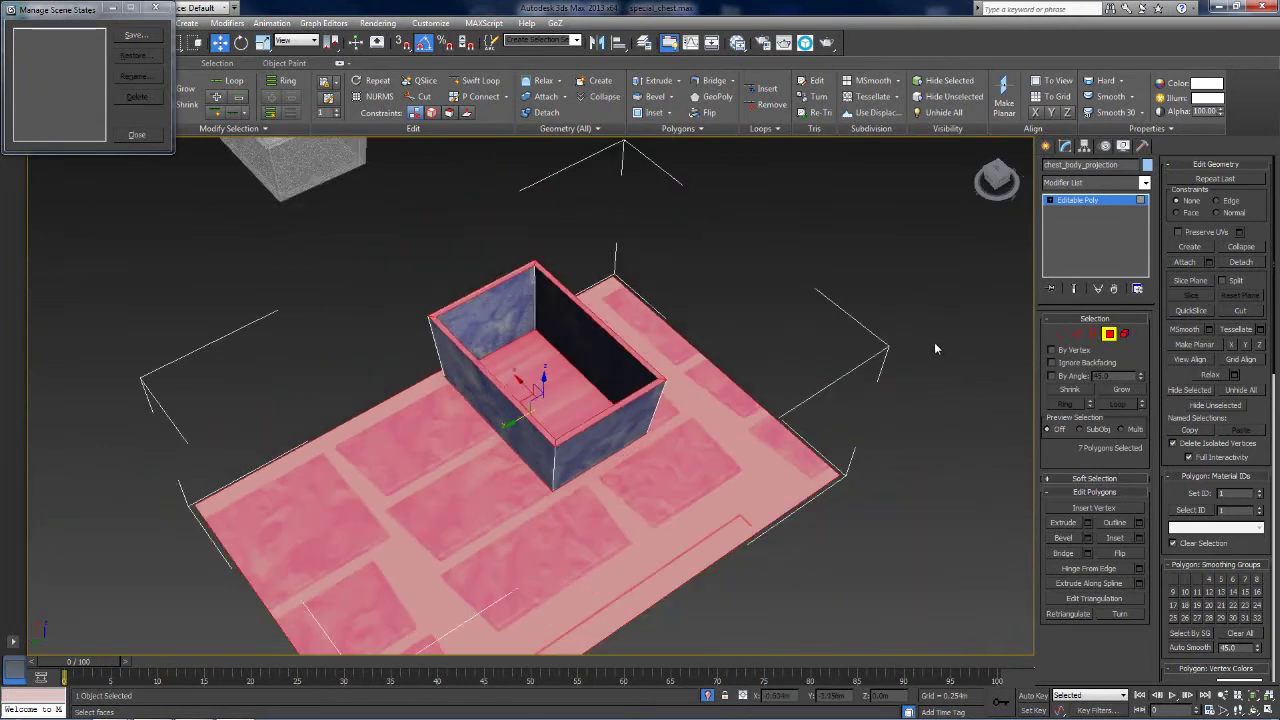
{"action": "left_click", "coordinate": [1144, 184]}
{"action": "key", "text": "Return"}
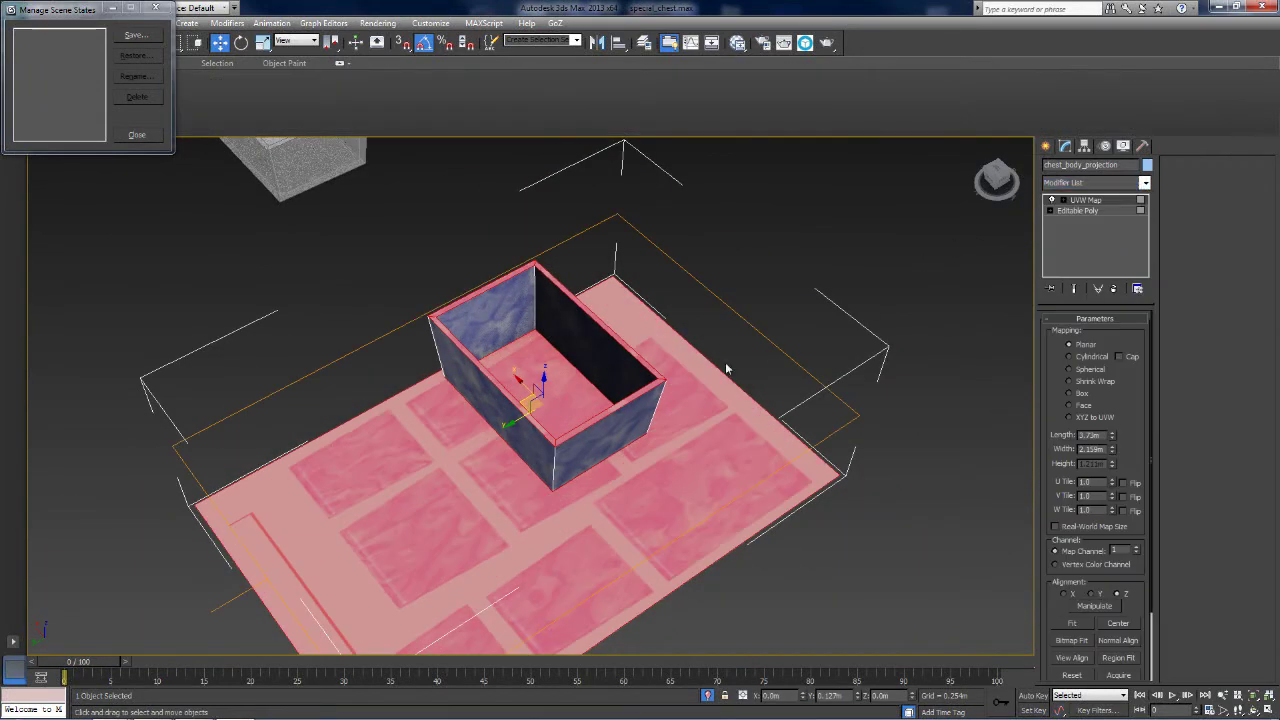
Show all four viewports, close the Manage Scene States window and set the Orthographic viewport to shaded display around the chest.
{"action": "key", "text": "alt+w"}
{"action": "middle_click_drag", "start_coordinate": [326, 298], "coordinate": [347, 271]}
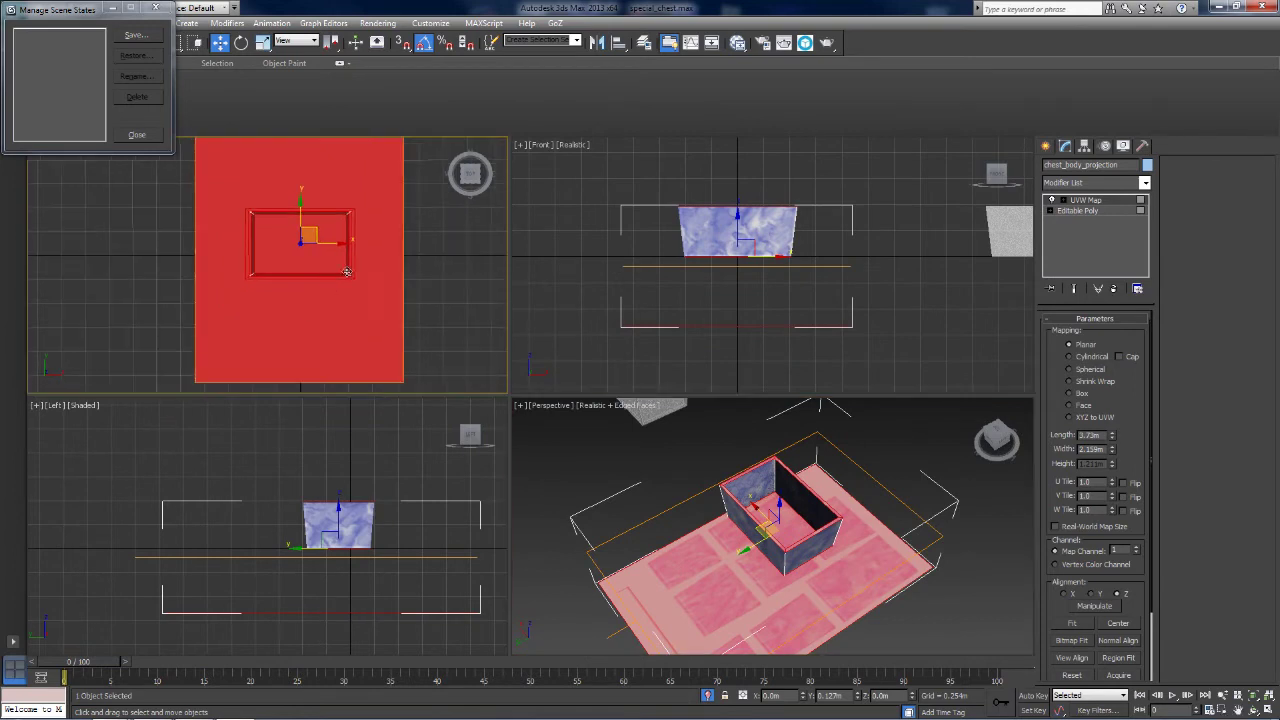
{"action": "left_click", "coordinate": [155, 9]}
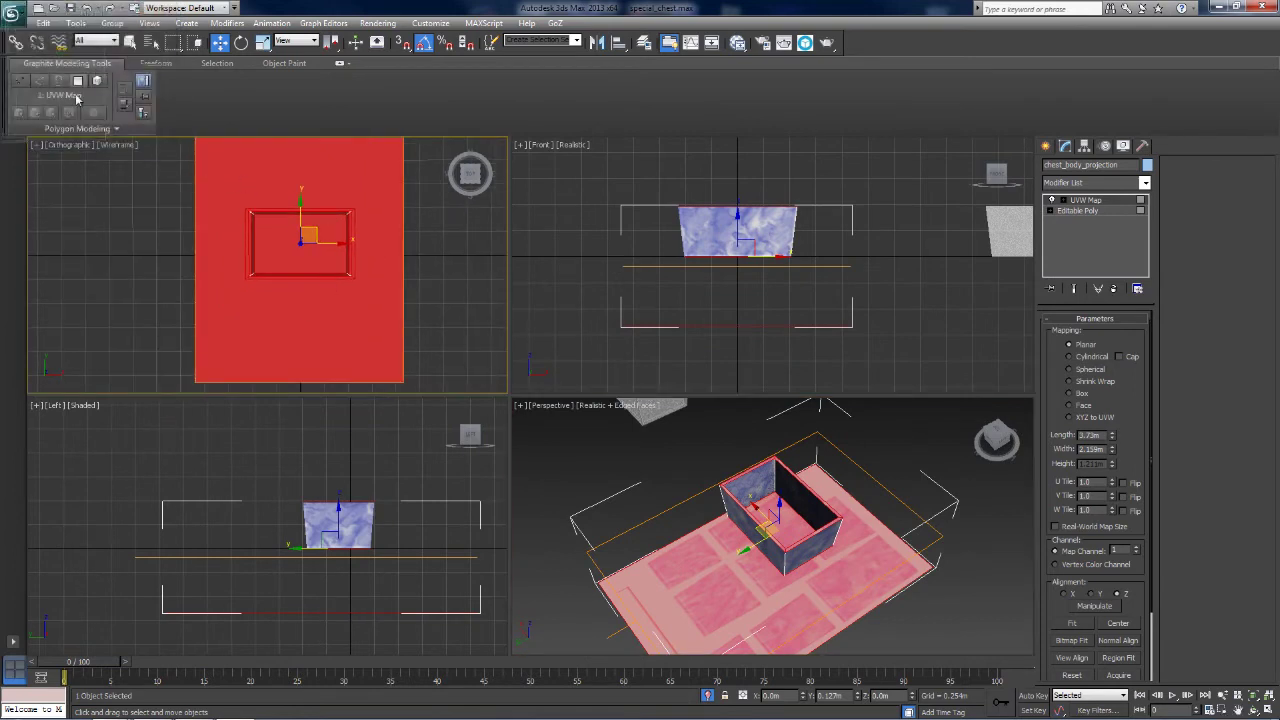
{"action": "left_click", "coordinate": [78, 146]}
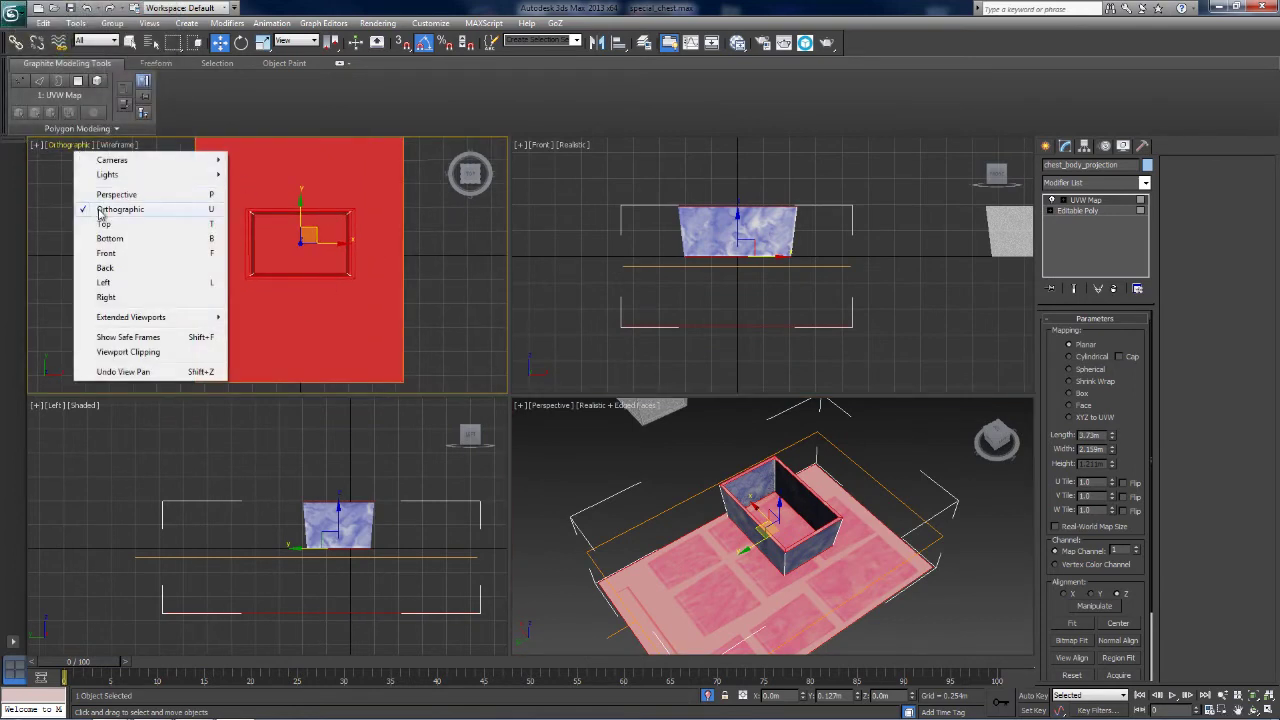
{"action": "left_click", "coordinate": [118, 145]}
{"action": "left_click", "coordinate": [140, 175]}
{"action": "scroll", "coordinate": [232, 276], "scroll_direction": "up", "scroll_amount": 5}
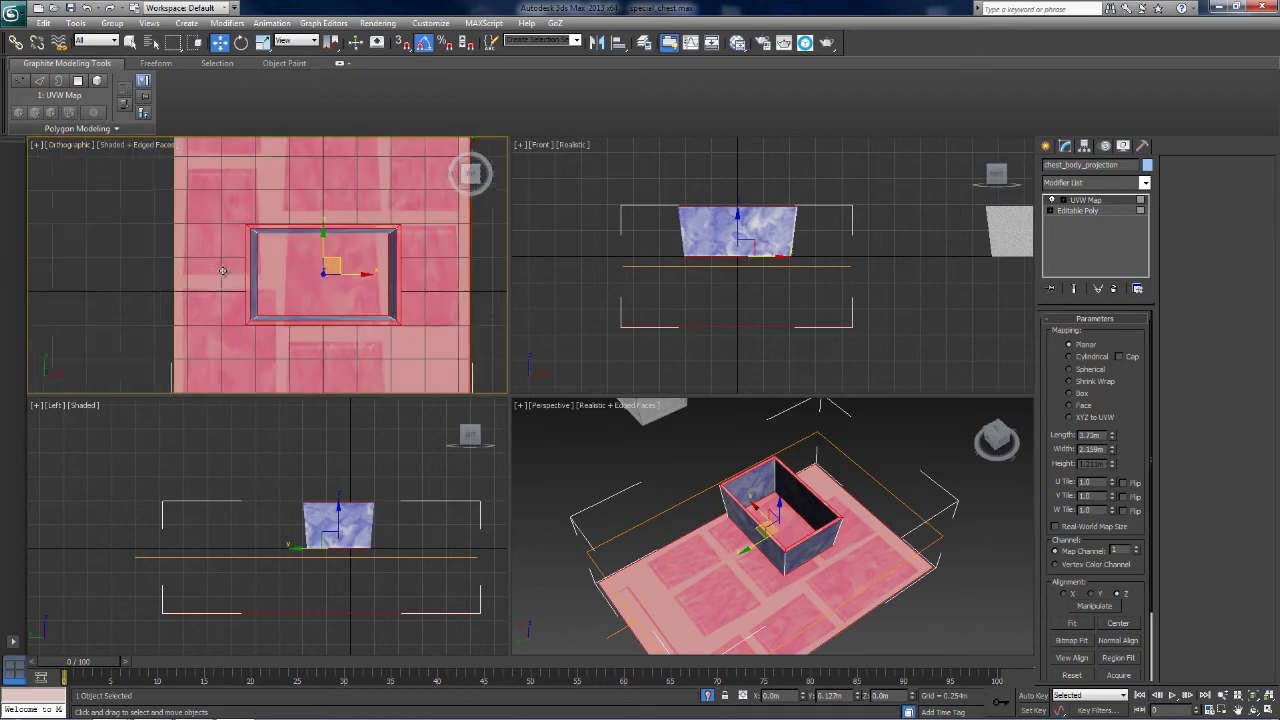
{"action": "scroll", "coordinate": [236, 280], "scroll_direction": "down", "scroll_amount": 5}
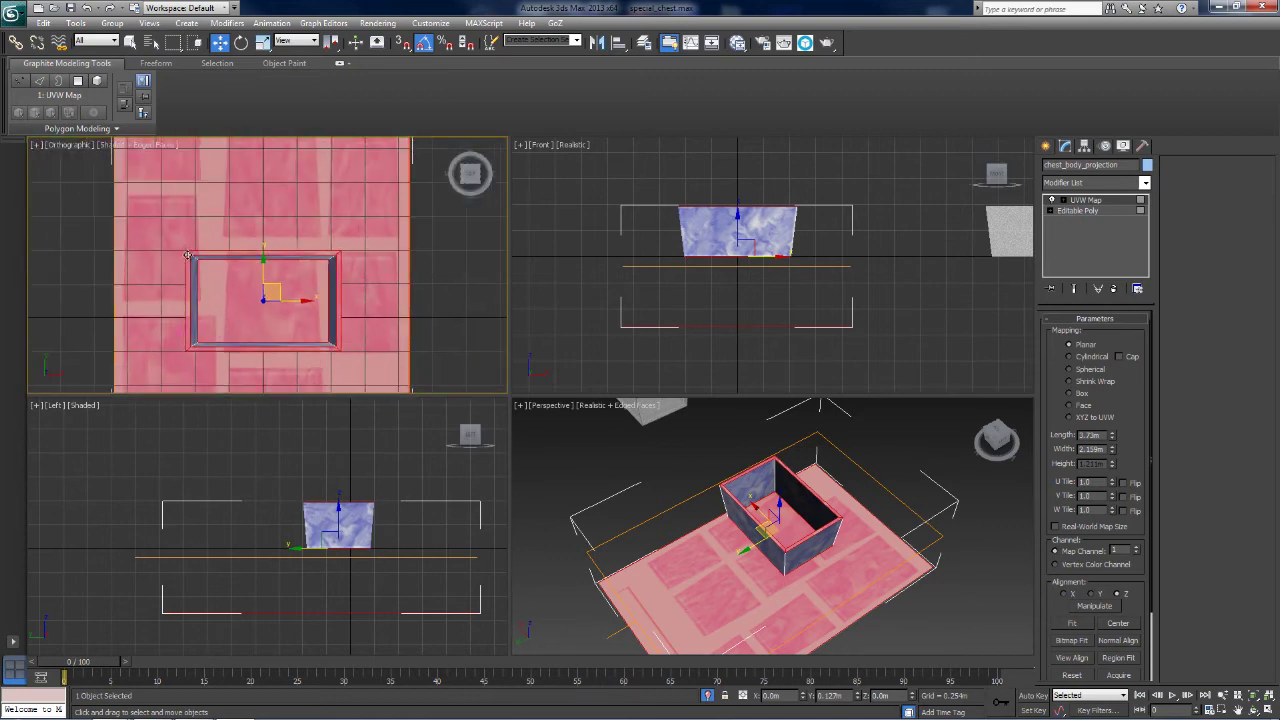
{"action": "middle_click_drag", "start_coordinate": [203, 318], "coordinate": [290, 284]}
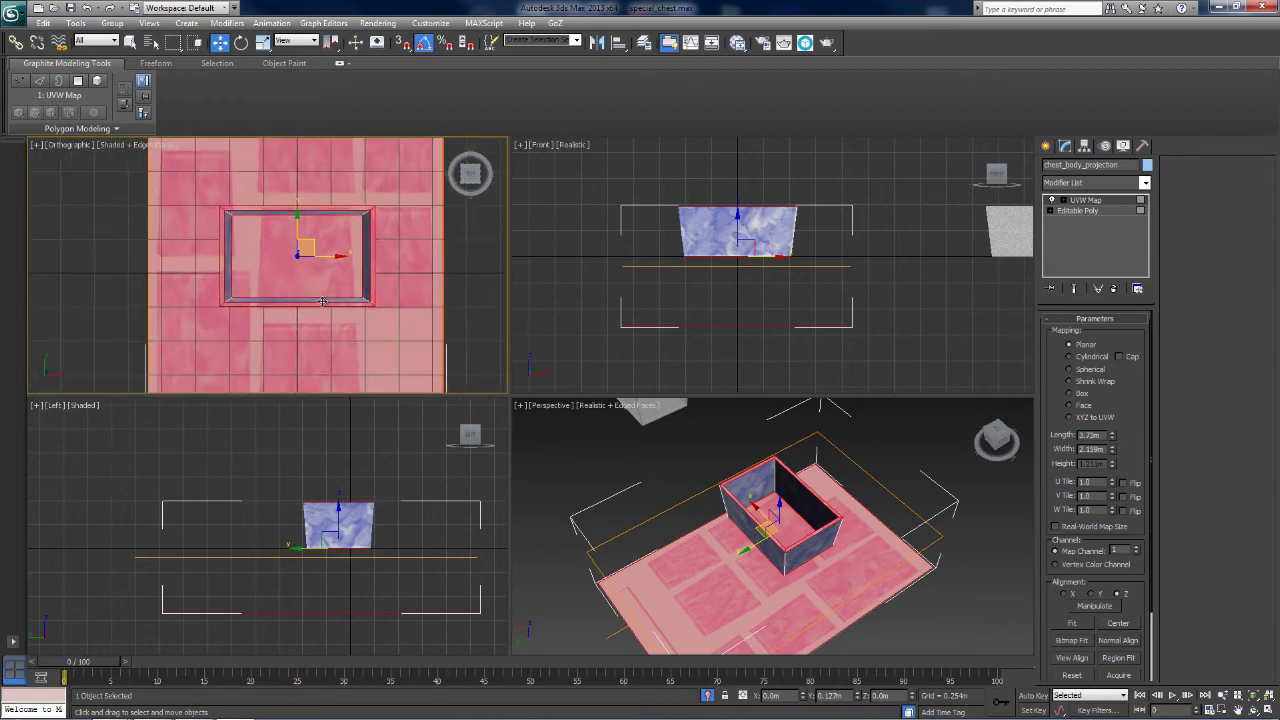
{"action": "scroll", "coordinate": [322, 301], "scroll_direction": "down", "scroll_amount": 2}
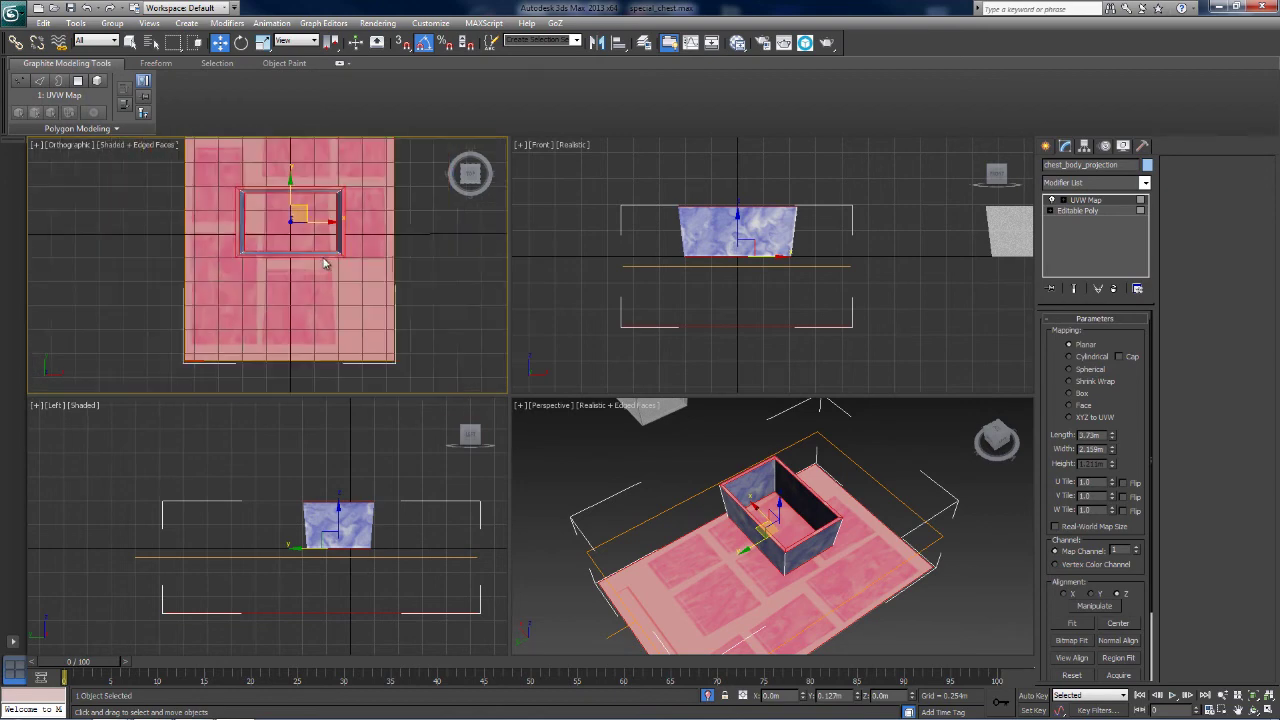
Try a different U tiling on the planar mapping and reset it to 1.0.
{"action": "left_click_drag", "start_coordinate": [1113, 484], "coordinate": [1113, 474]}
{"action": "right_click", "coordinate": [1115, 484]}
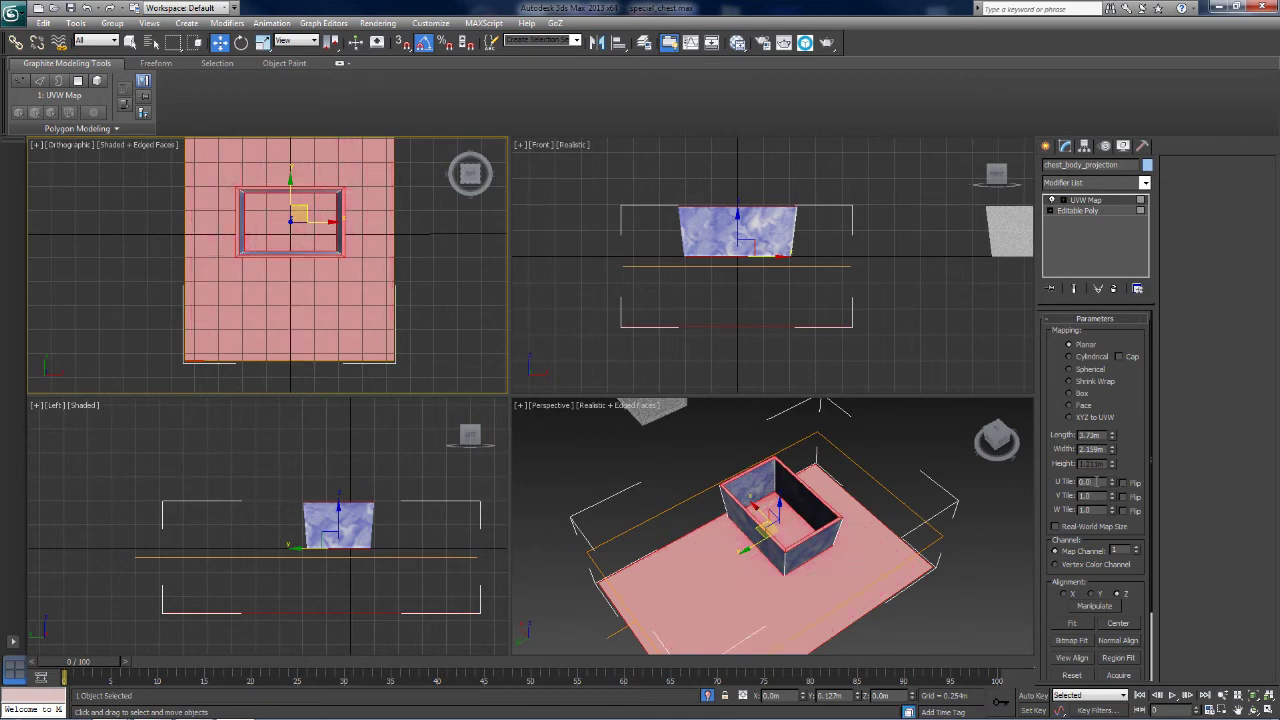
{"action": "type", "text": "1"}
{"action": "key", "text": "Return"}
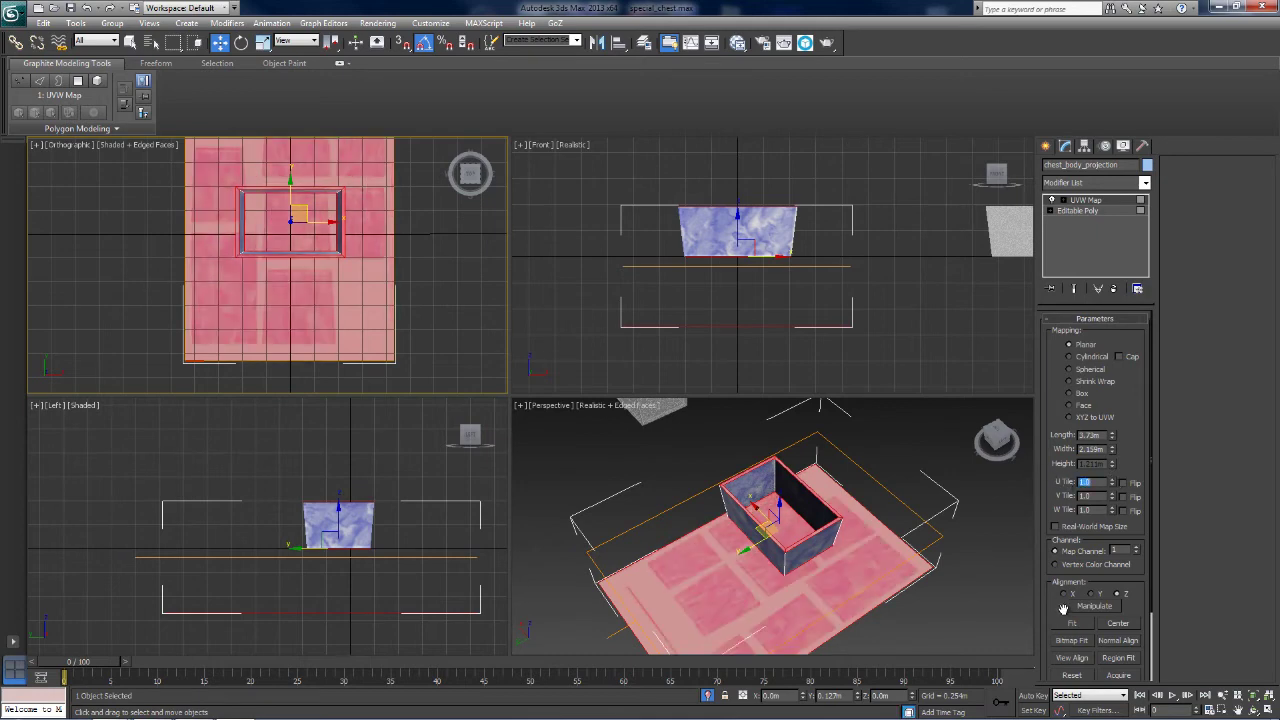
{"action": "middle_click_drag", "start_coordinate": [349, 289], "coordinate": [380, 340]}
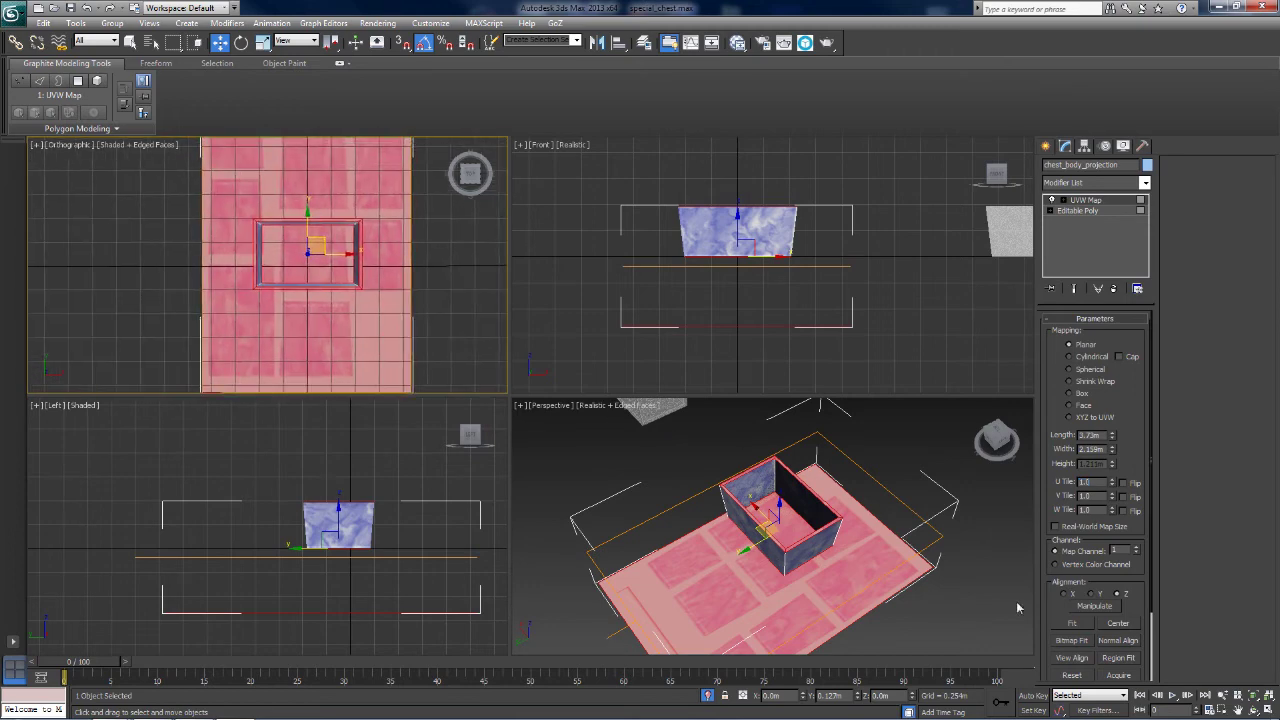
Rotate the UVW Map gizmo -90° about Z, fit it to the selected polygons and rotate it another quarter turn.
{"action": "left_click", "coordinate": [1071, 660]}
{"action": "middle_click_drag", "start_coordinate": [427, 260], "coordinate": [445, 245]}
{"action": "left_click", "coordinate": [1052, 200]}
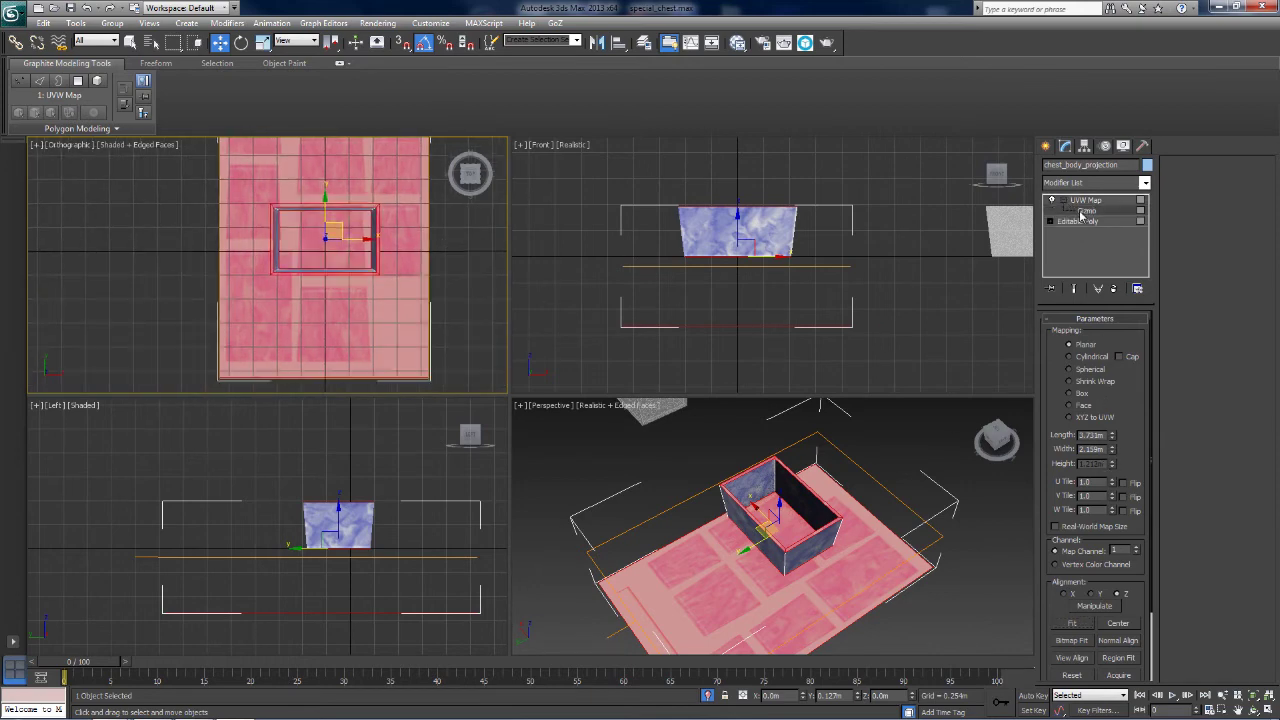
{"action": "left_click", "coordinate": [1086, 211]}
{"action": "middle_click_drag", "start_coordinate": [346, 262], "coordinate": [340, 284]}
{"action": "key", "text": "e"}
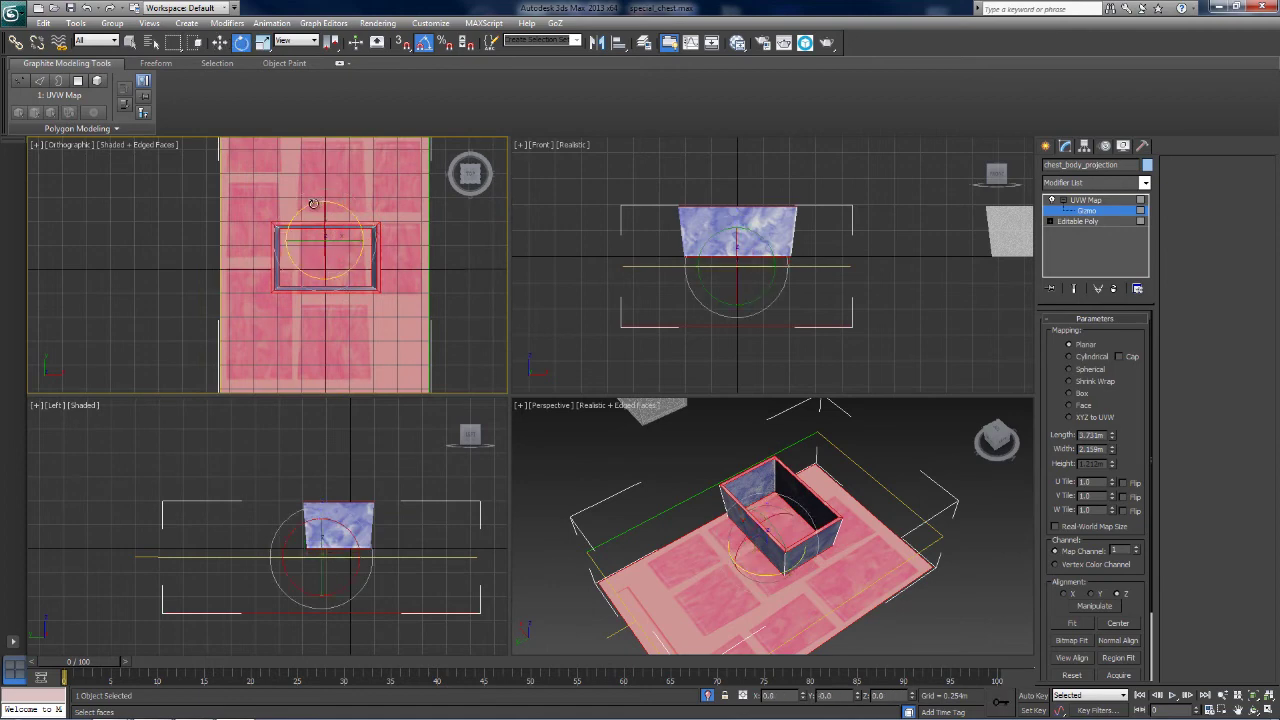
{"action": "left_click_drag", "start_coordinate": [312, 204], "coordinate": [378, 199]}
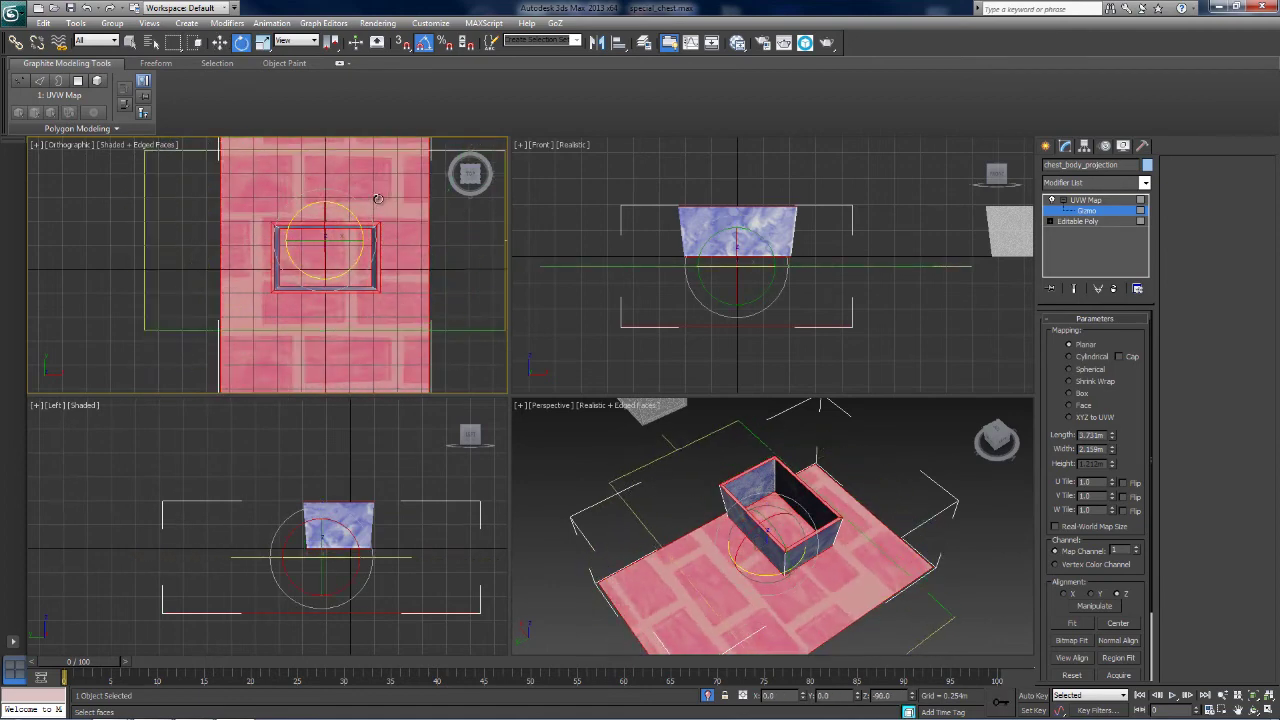
{"action": "left_click", "coordinate": [1070, 623]}
{"action": "middle_click_drag", "start_coordinate": [364, 289], "coordinate": [367, 298]}
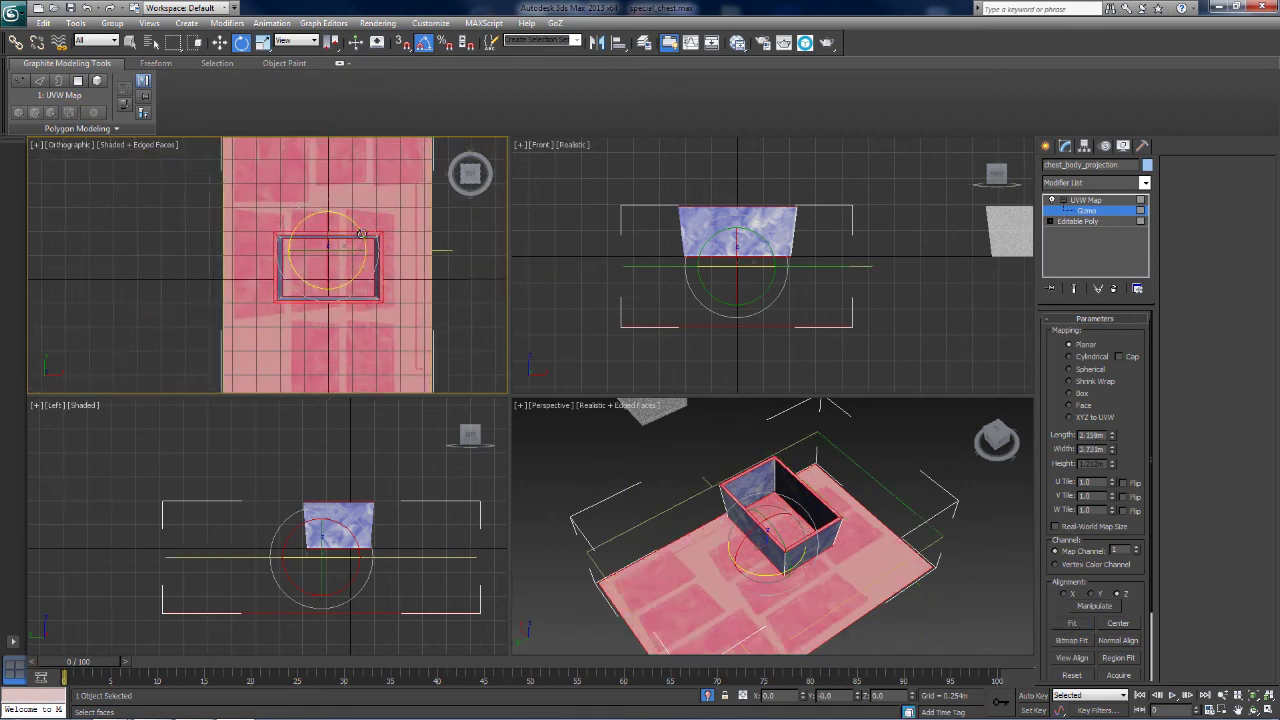
{"action": "left_click_drag", "start_coordinate": [361, 234], "coordinate": [391, 284]}
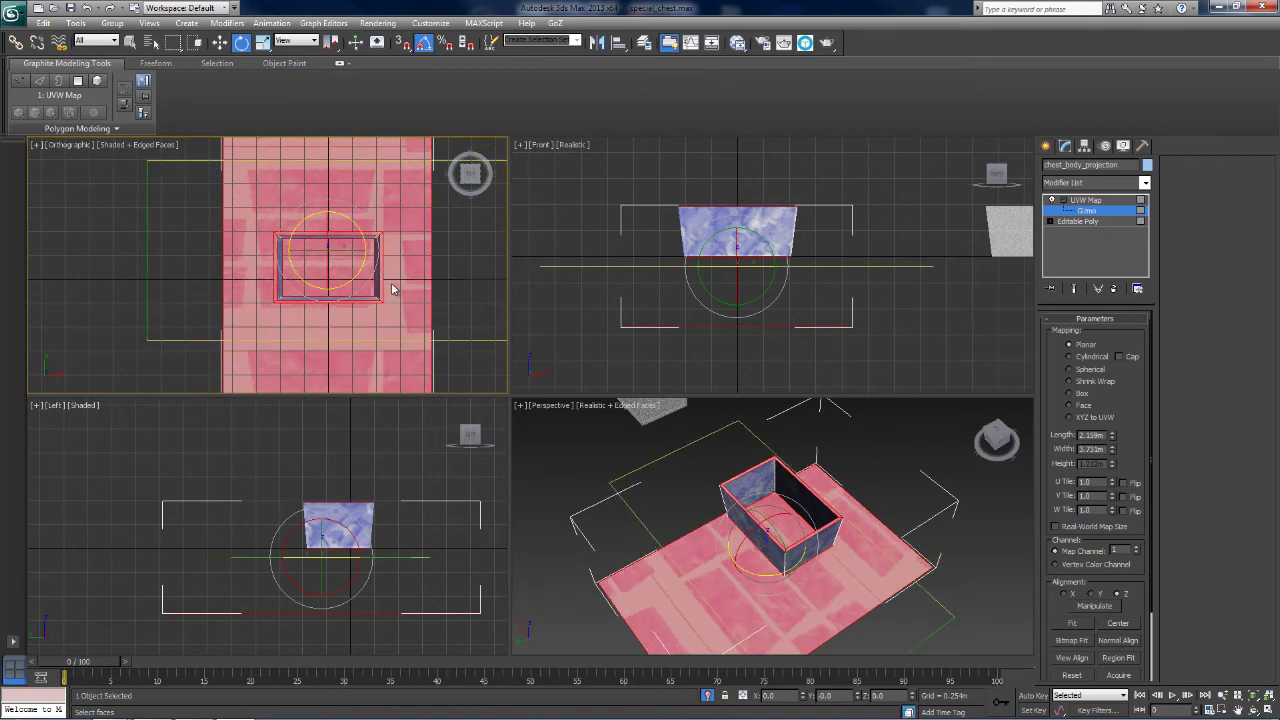
Move the mapping gizmo in the Orthographic view until a reference panel lines up with the chest's floor.
{"action": "key", "text": "w"}
{"action": "left_click_drag", "start_coordinate": [340, 240], "coordinate": [230, 119]}
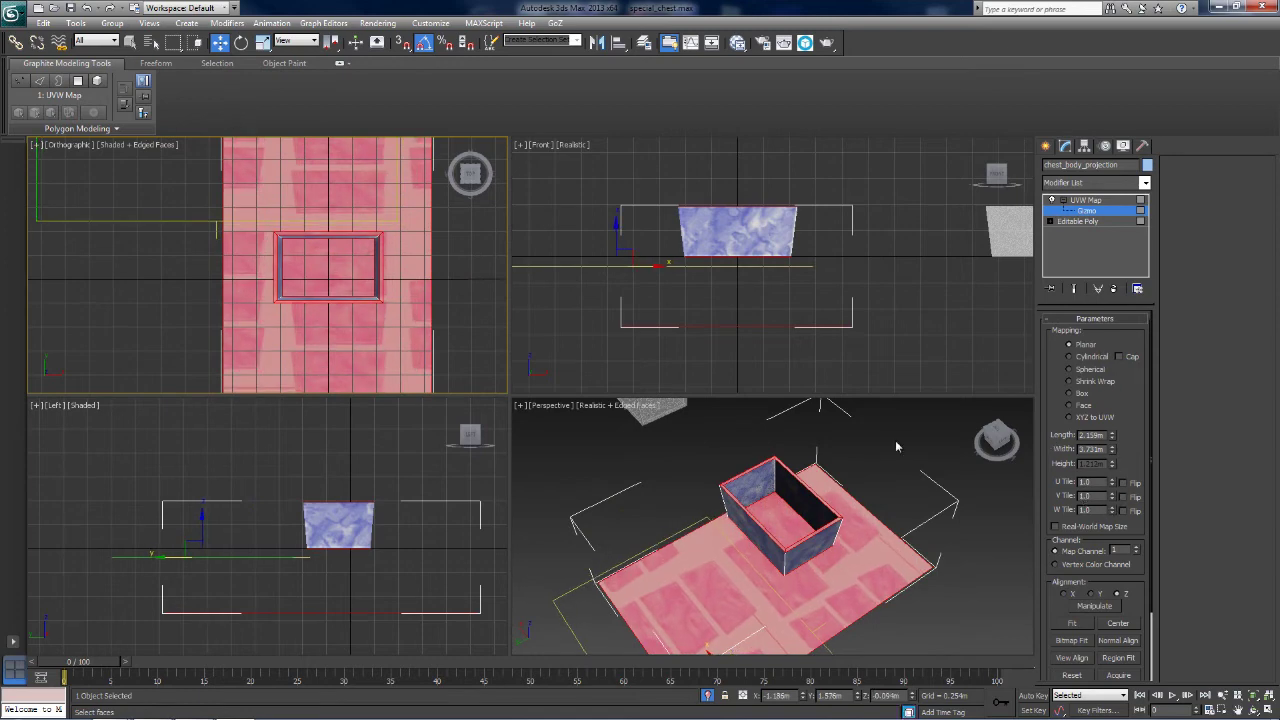
{"action": "scroll", "coordinate": [310, 225], "scroll_direction": "down", "scroll_amount": 3}
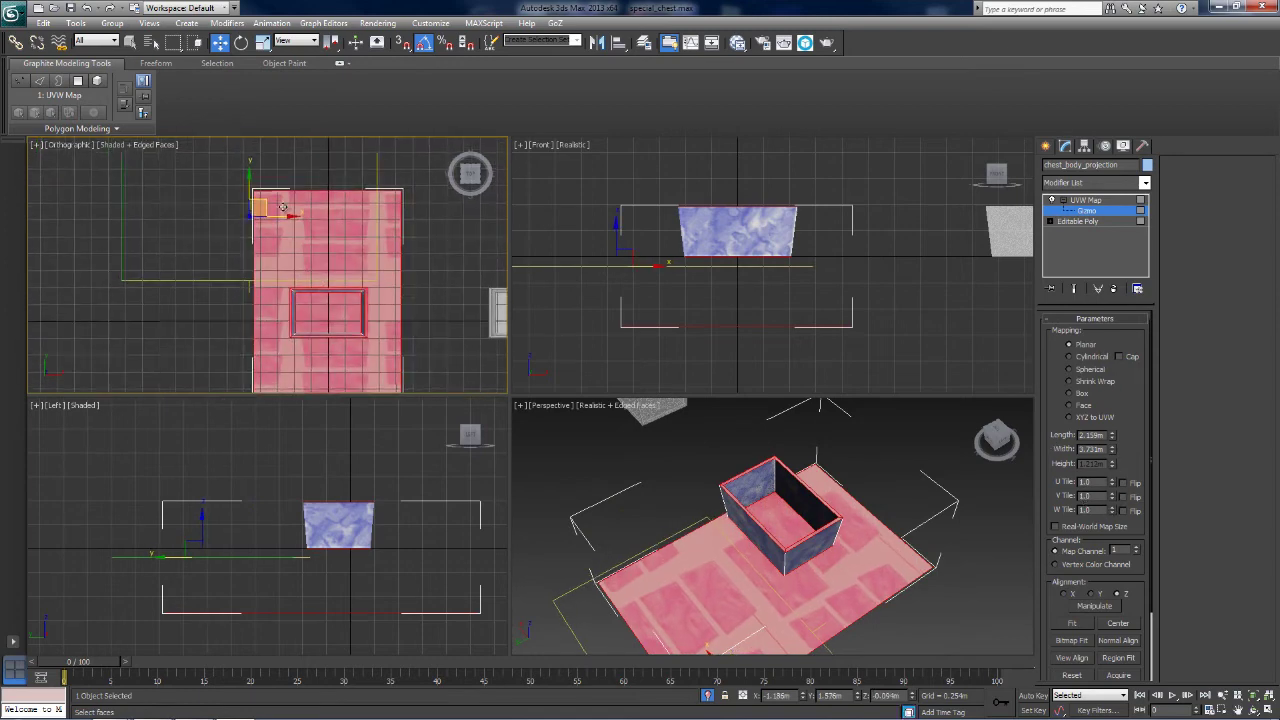
{"action": "left_click_drag", "start_coordinate": [248, 183], "coordinate": [248, 184]}
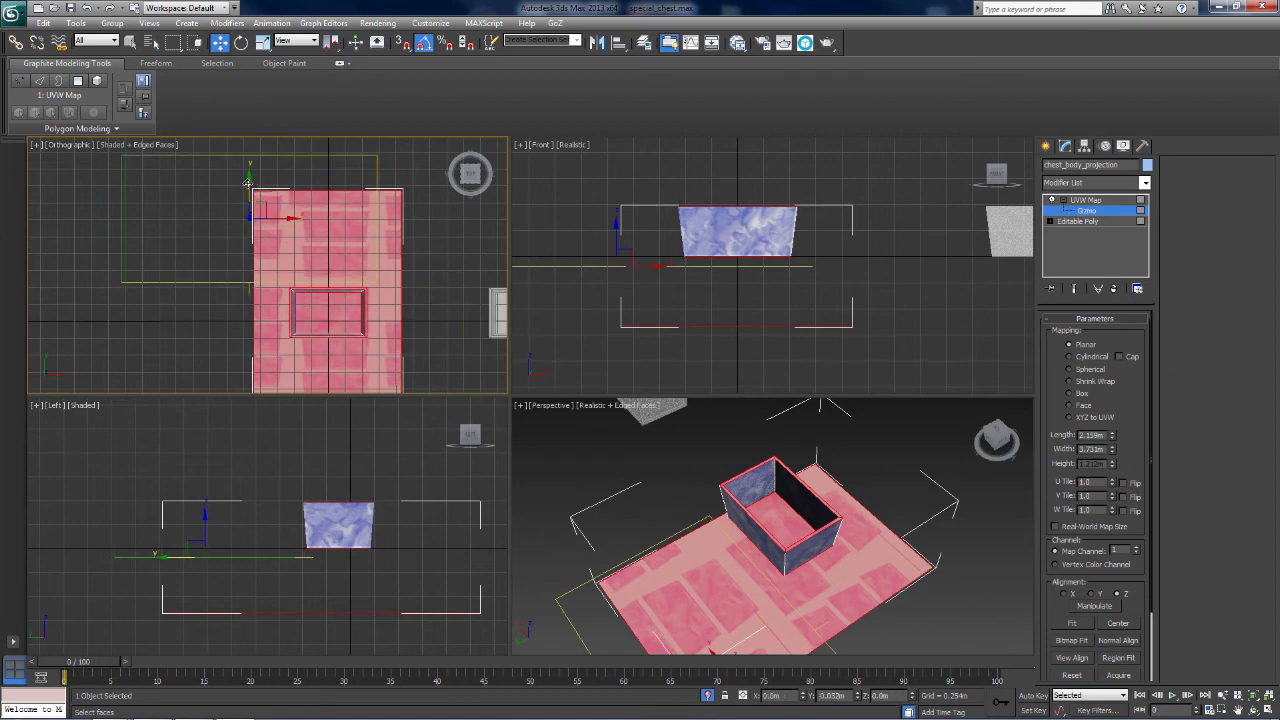
{"action": "scroll", "coordinate": [343, 305], "scroll_direction": "up", "scroll_amount": 5}
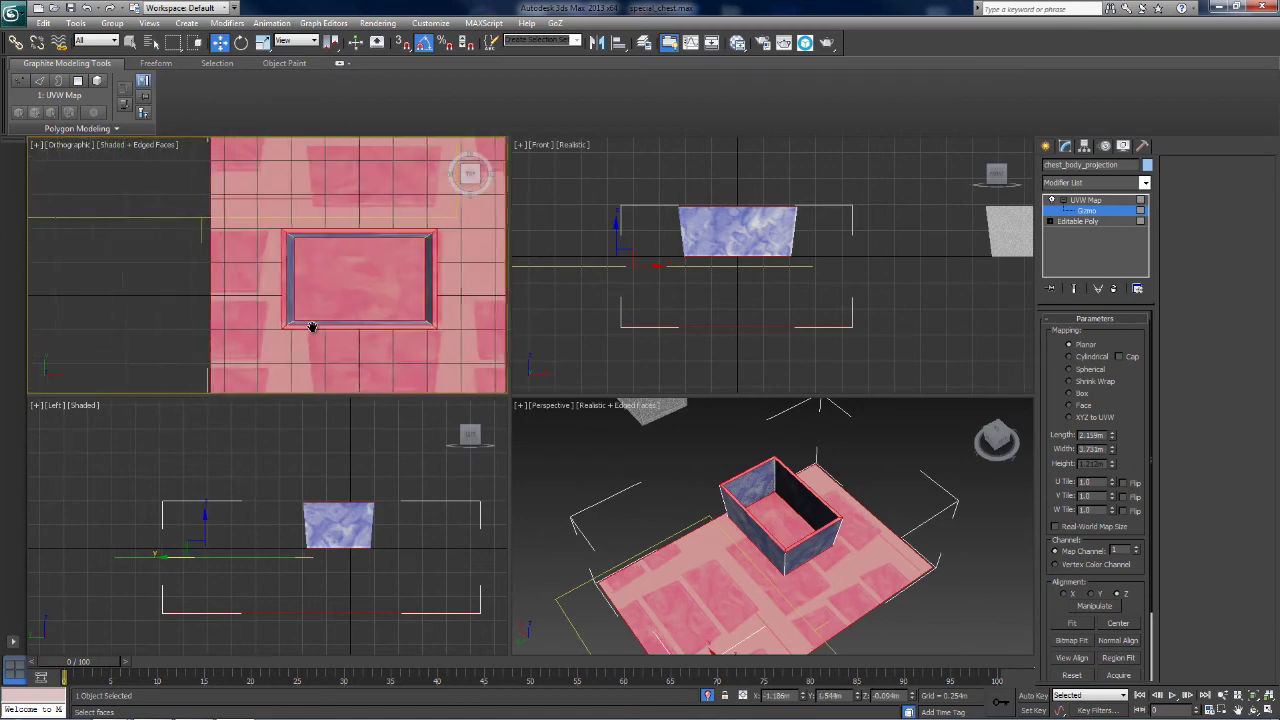
{"action": "middle_click_drag", "start_coordinate": [312, 327], "coordinate": [290, 334]}
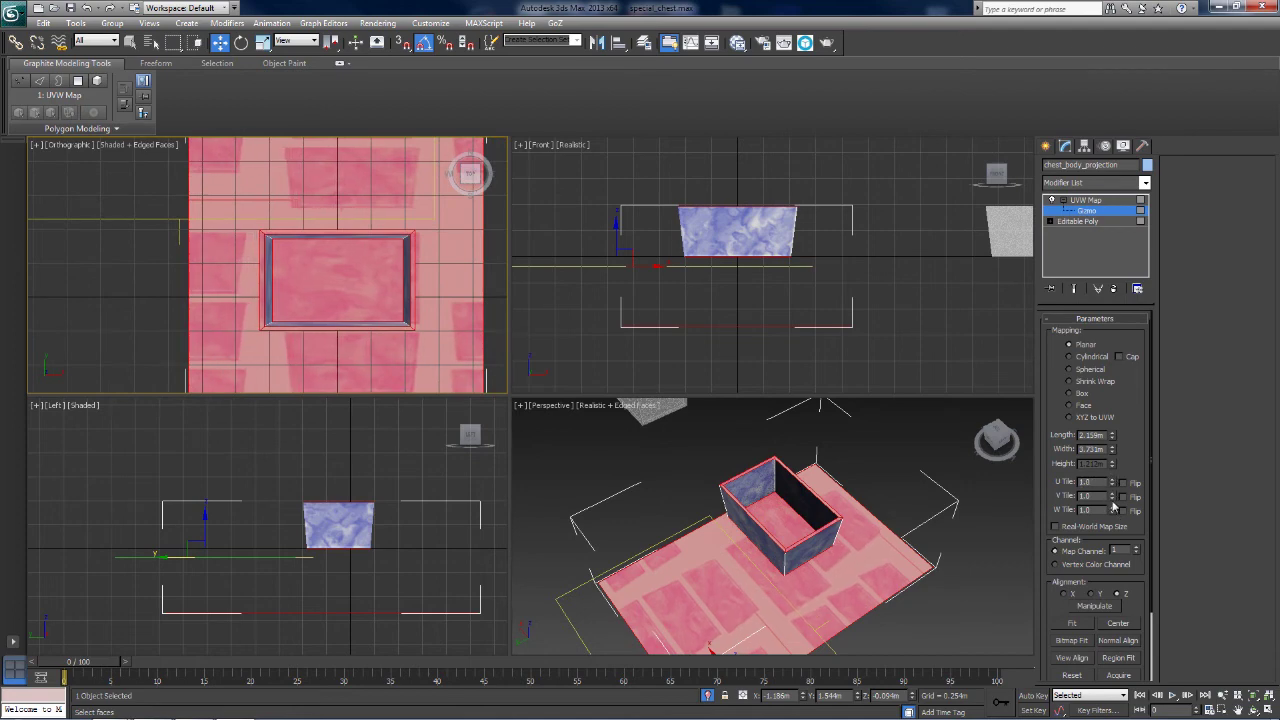
Set the mapping's V tiling to 0.89 and shift the gizmo to realign the reference panel with the chest's floor and rim.
{"action": "left_click_drag", "start_coordinate": [1113, 507], "coordinate": [1112, 496]}
{"action": "scroll", "coordinate": [240, 260], "scroll_direction": "down", "scroll_amount": 4}
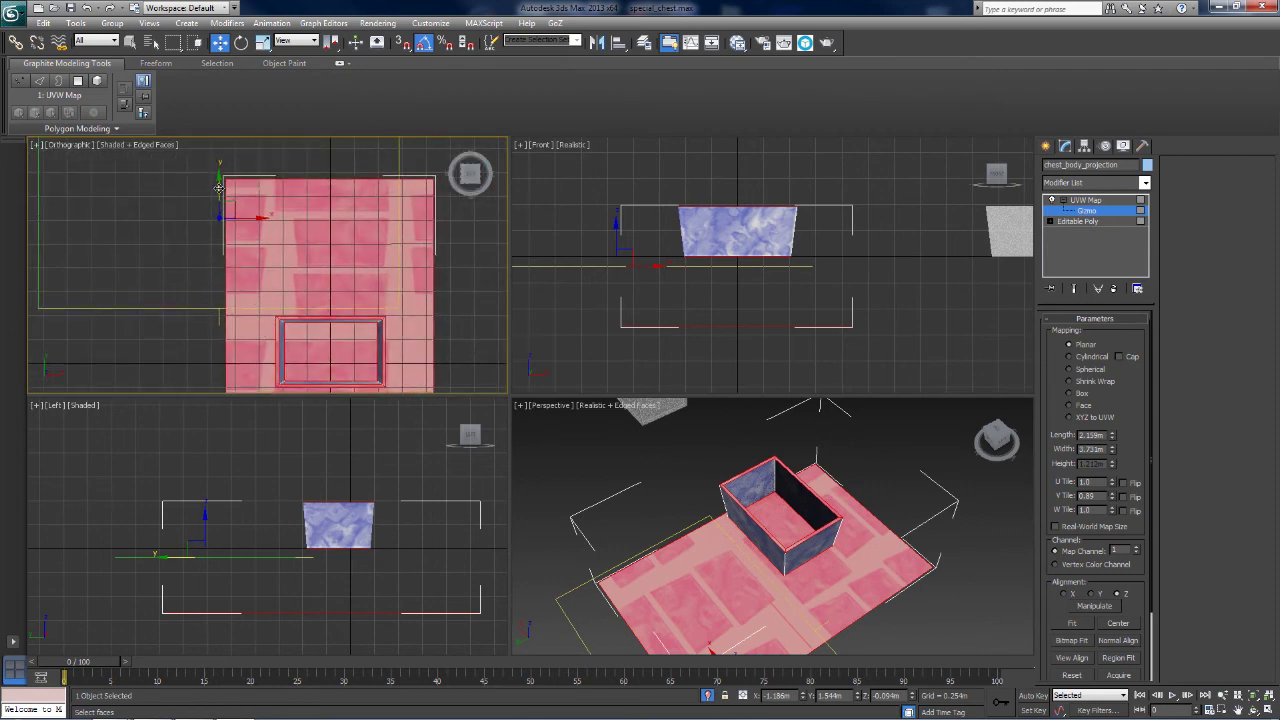
{"action": "left_click_drag", "start_coordinate": [219, 187], "coordinate": [220, 162]}
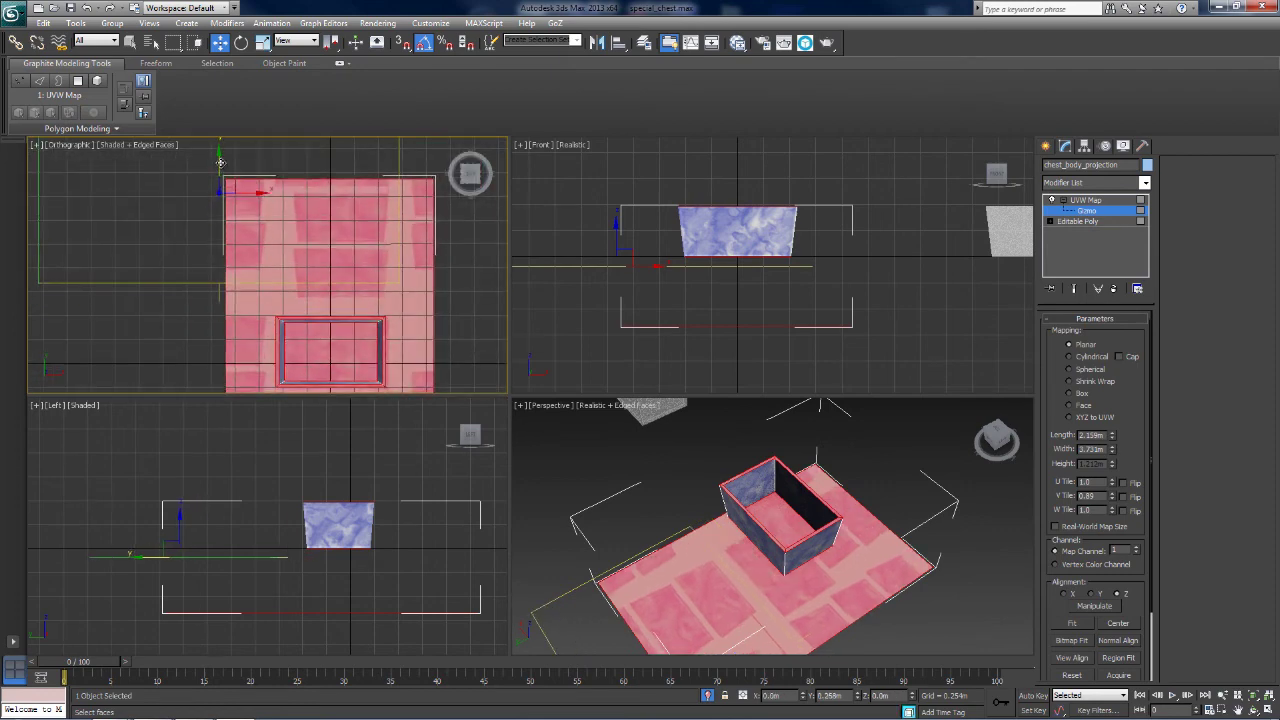
{"action": "scroll", "coordinate": [300, 277], "scroll_direction": "up", "scroll_amount": 8}
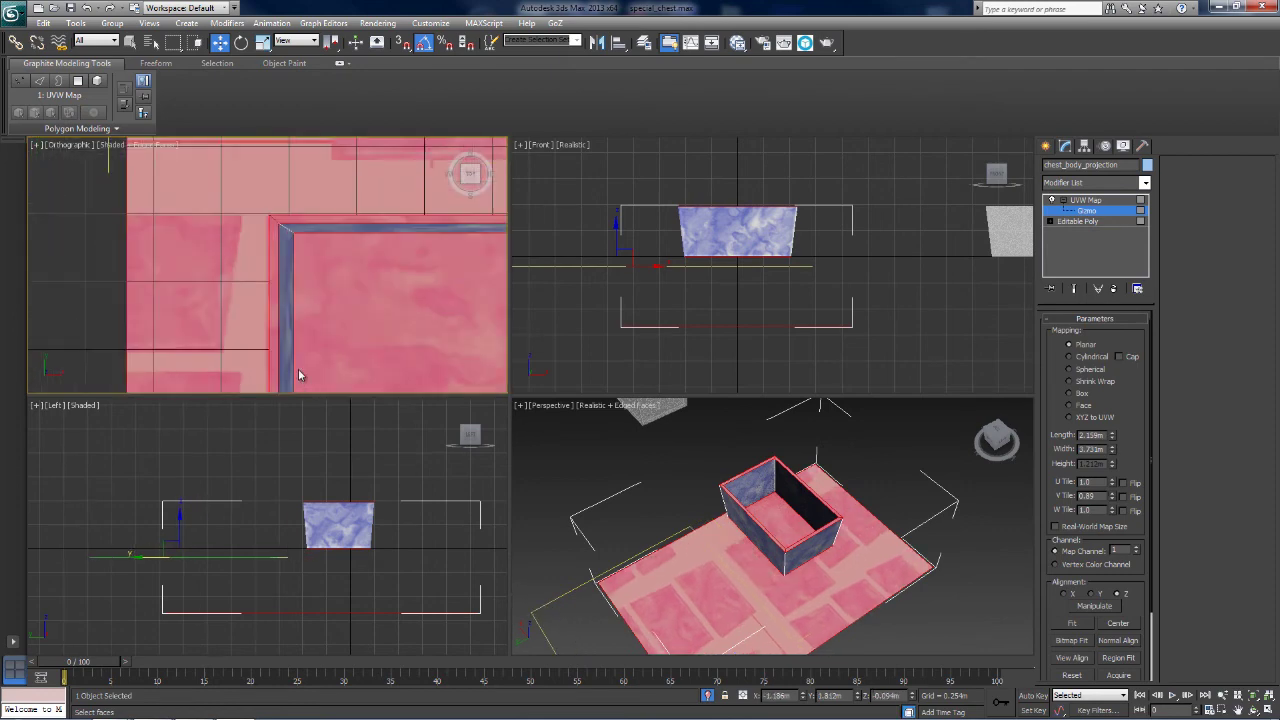
{"action": "scroll", "coordinate": [186, 243], "scroll_direction": "down", "scroll_amount": 7}
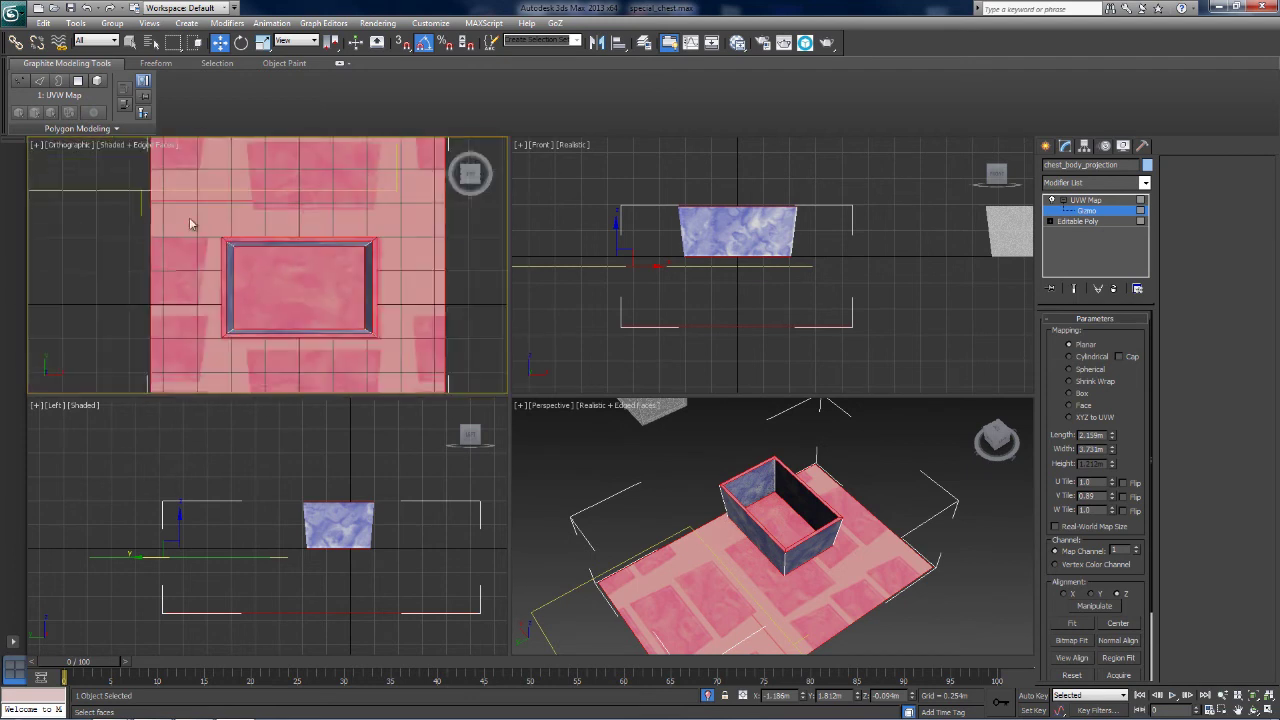
{"action": "middle_click_drag", "start_coordinate": [190, 219], "coordinate": [205, 299]}
{"action": "scroll", "coordinate": [204, 296], "scroll_direction": "down", "scroll_amount": 2}
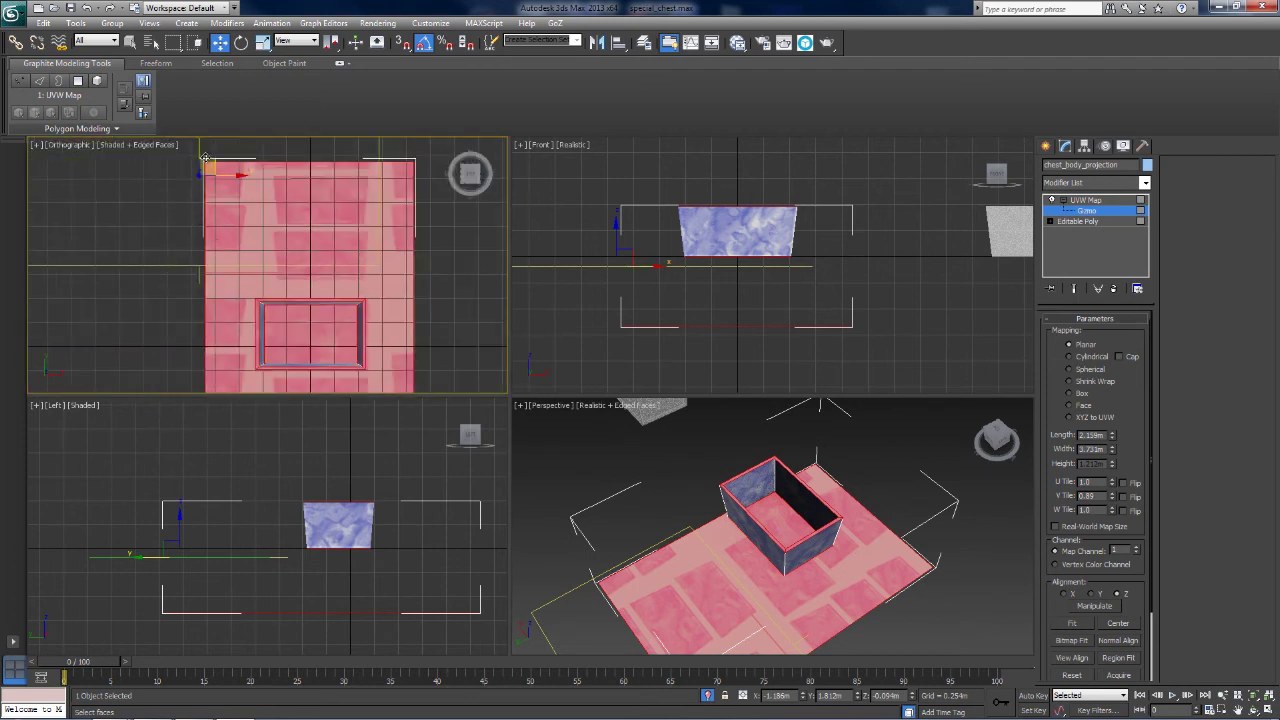
{"action": "left_click_drag", "start_coordinate": [204, 157], "coordinate": [206, 157]}
Collapse the UVW Map modifier into the Editable Poly and deselect the chest body.
{"action": "left_click", "coordinate": [1086, 200]}
{"action": "right_click", "coordinate": [1086, 200]}
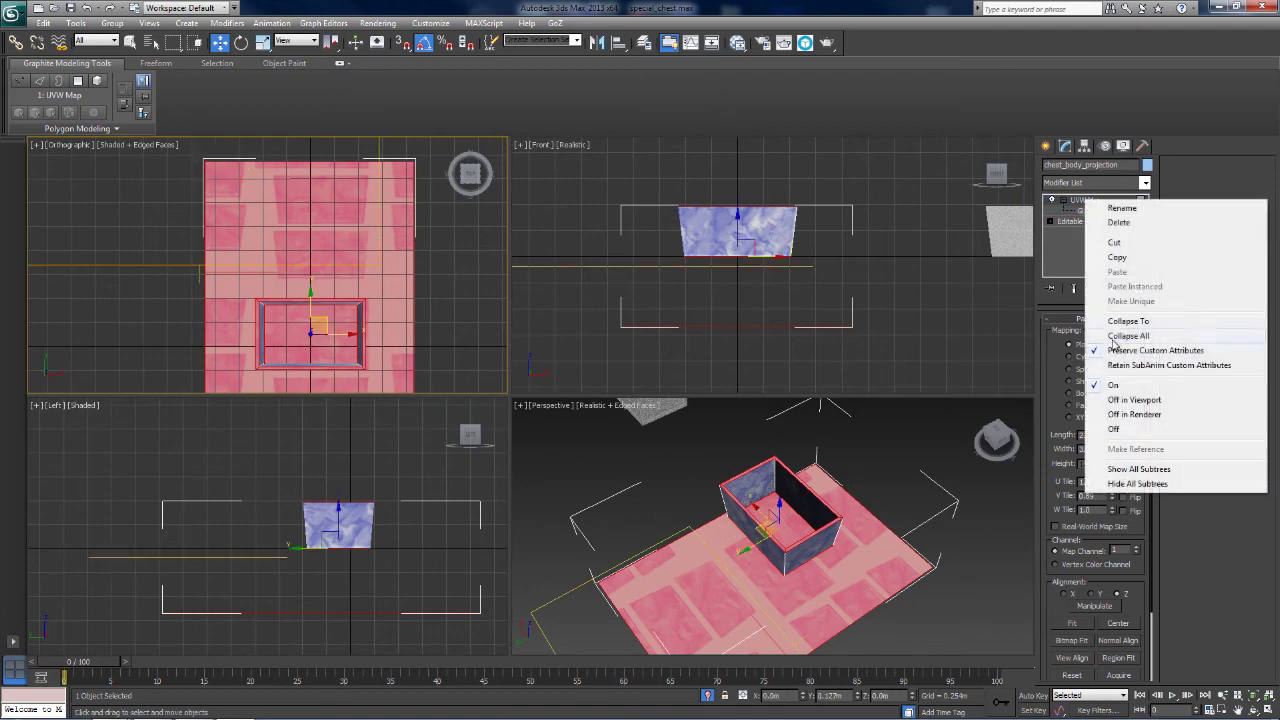
{"action": "left_click", "coordinate": [1110, 321]}
{"action": "left_click", "coordinate": [700, 420]}
{"action": "left_click", "coordinate": [658, 488]}
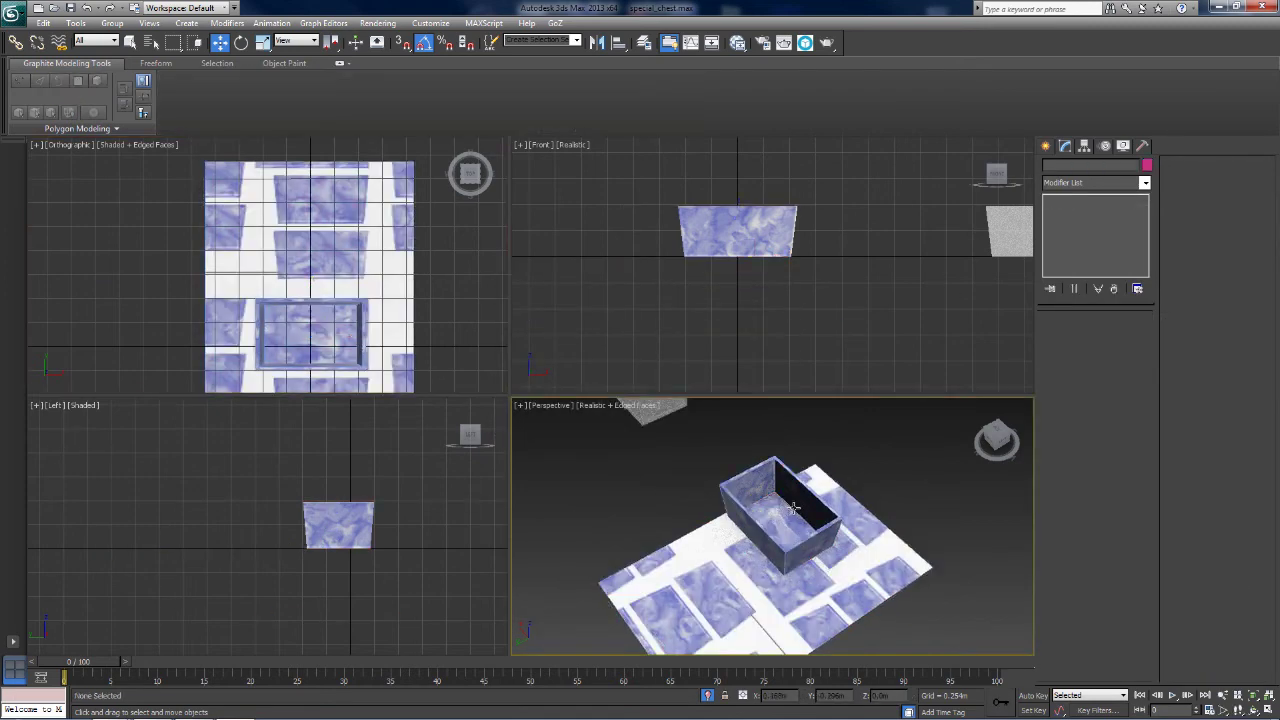
Detach the reference image plane from the chest body as a separate object.
{"action": "left_click", "coordinate": [795, 505]}
{"action": "middle_click_drag", "start_coordinate": [795, 505], "coordinate": [780, 416]}
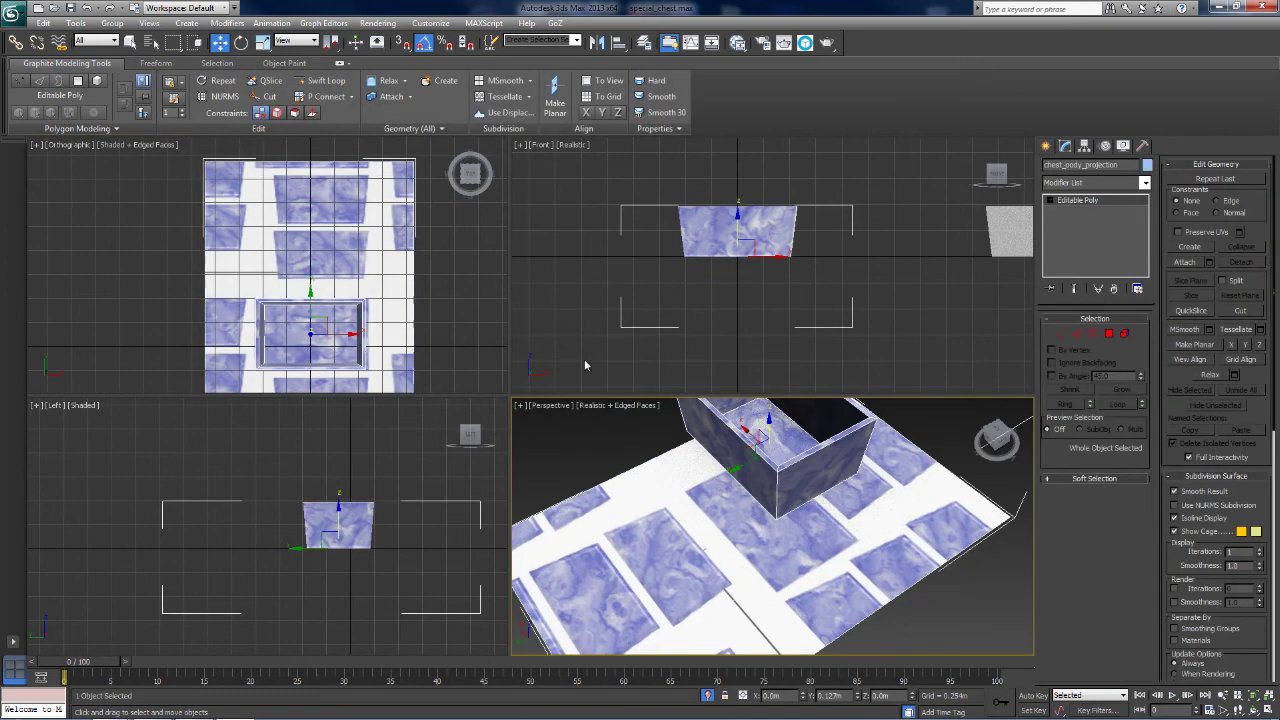
{"action": "left_click", "coordinate": [1110, 334]}
{"action": "left_click", "coordinate": [1125, 335]}
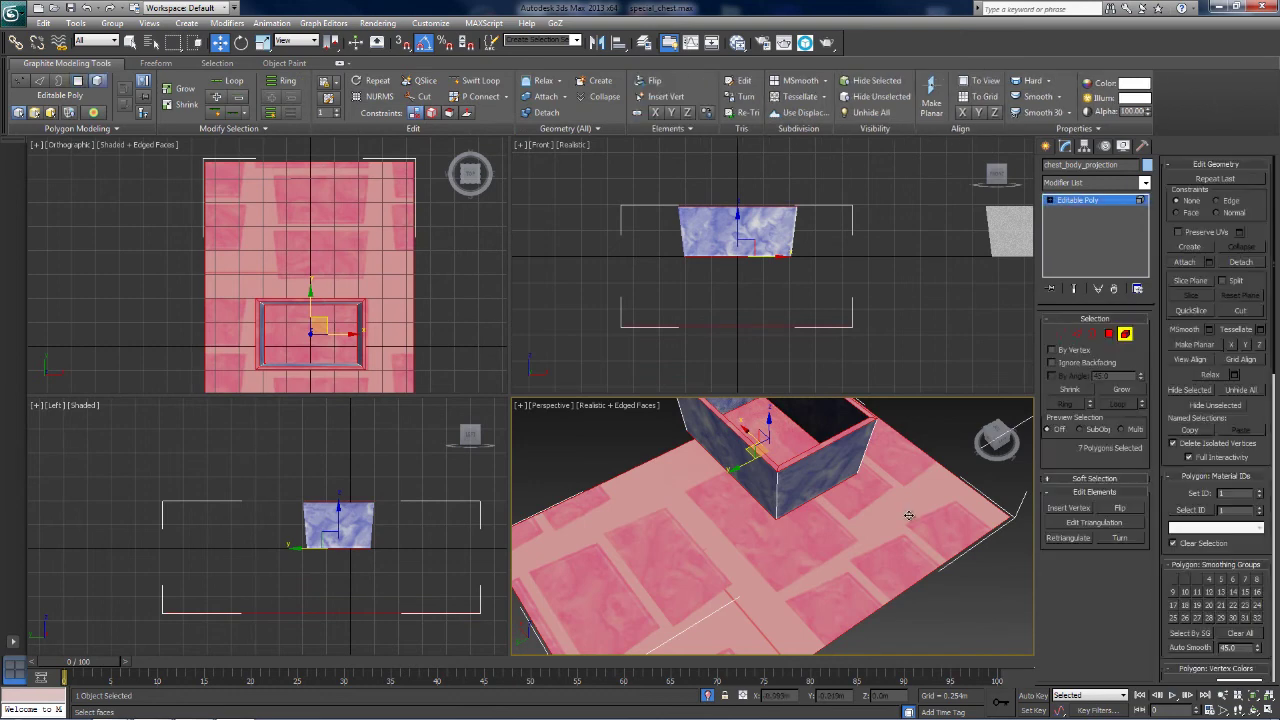
{"action": "left_click", "coordinate": [546, 112]}
{"action": "left_click", "coordinate": [682, 370]}
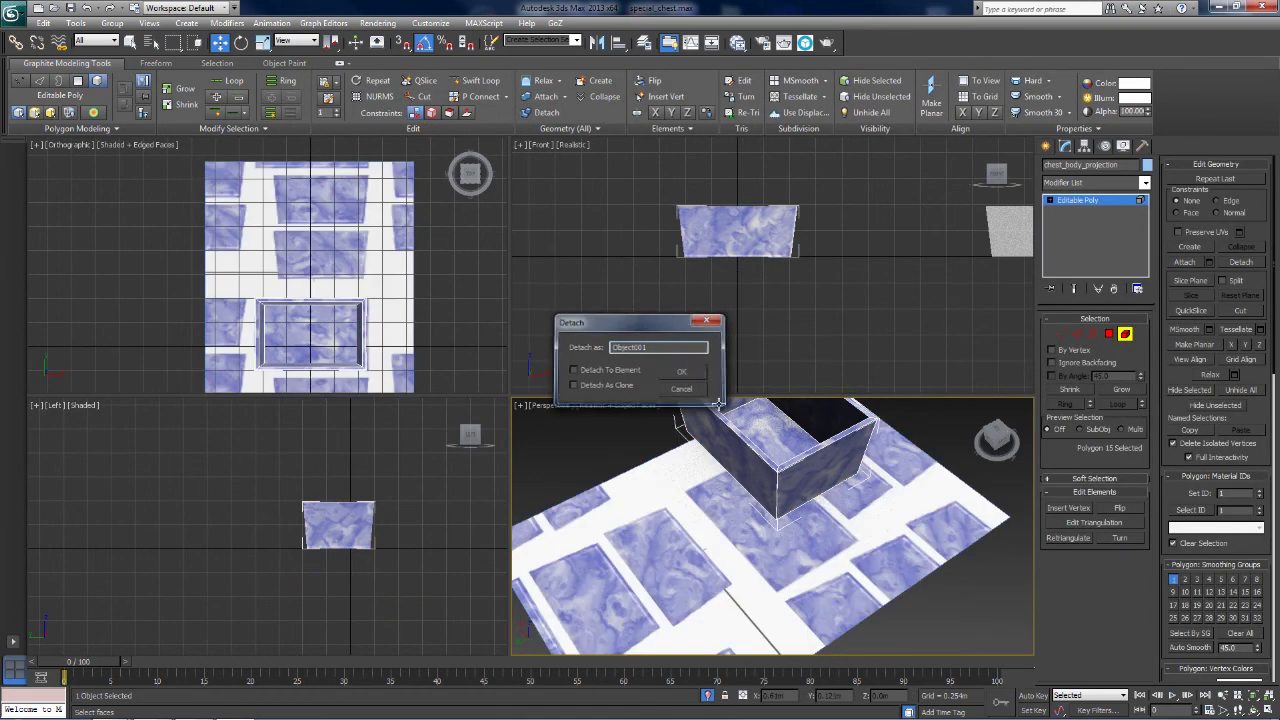
Exit isolation and isolate the chest body again without the detached image plane, viewing it from the back.
{"action": "scroll", "coordinate": [910, 520], "scroll_direction": "down", "scroll_amount": 4}
{"action": "left_click", "coordinate": [708, 694]}
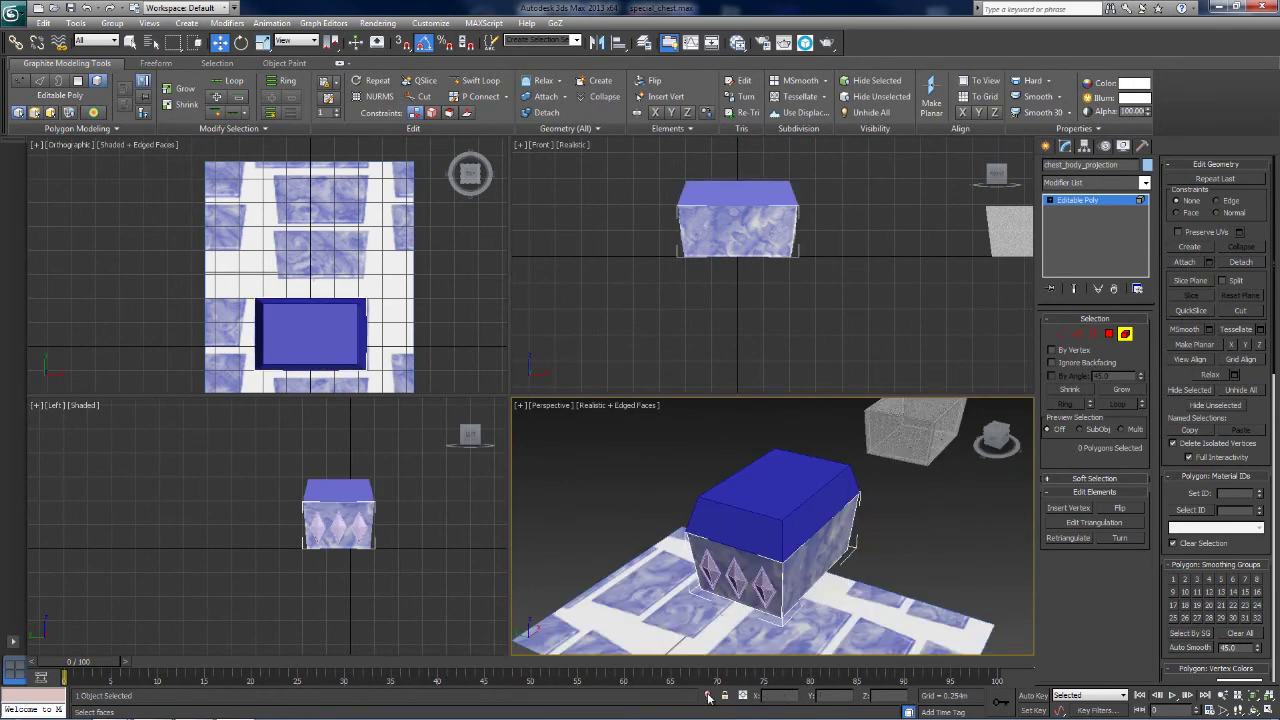
{"action": "mouse_move", "coordinate": [1016, 443]}
{"action": "left_mouse_down"}
{"action": "mouse_move", "coordinate": [951, 466]}
{"action": "mouse_move", "coordinate": [1000, 437]}
{"action": "left_mouse_up"}
{"action": "left_click", "coordinate": [1144, 182]}
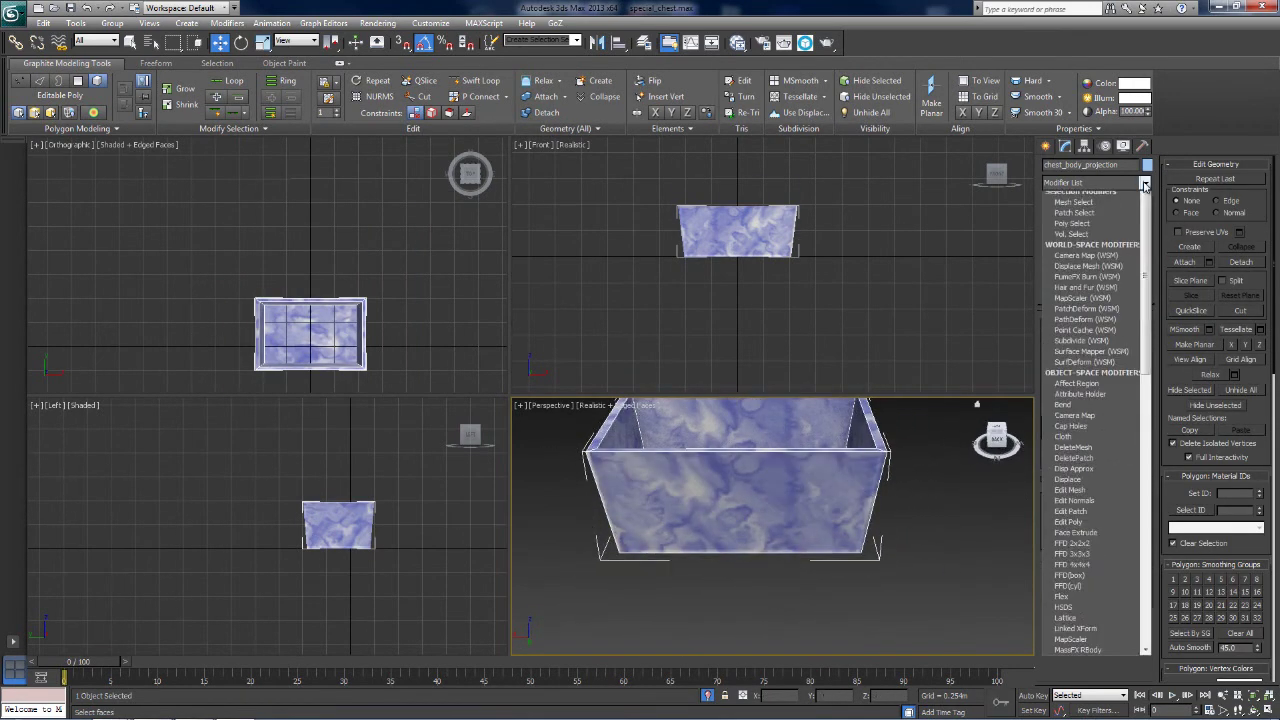
{"action": "left_click", "coordinate": [1080, 470]}
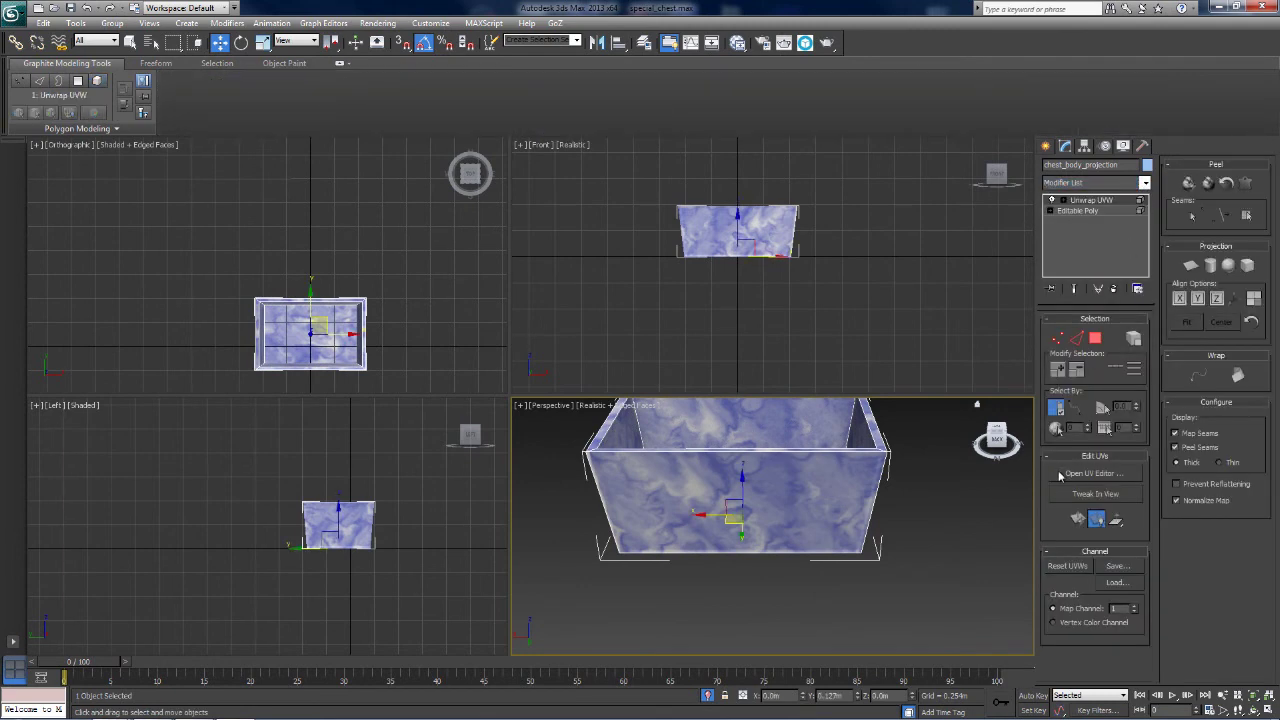
{"action": "left_click", "coordinate": [1059, 476]}
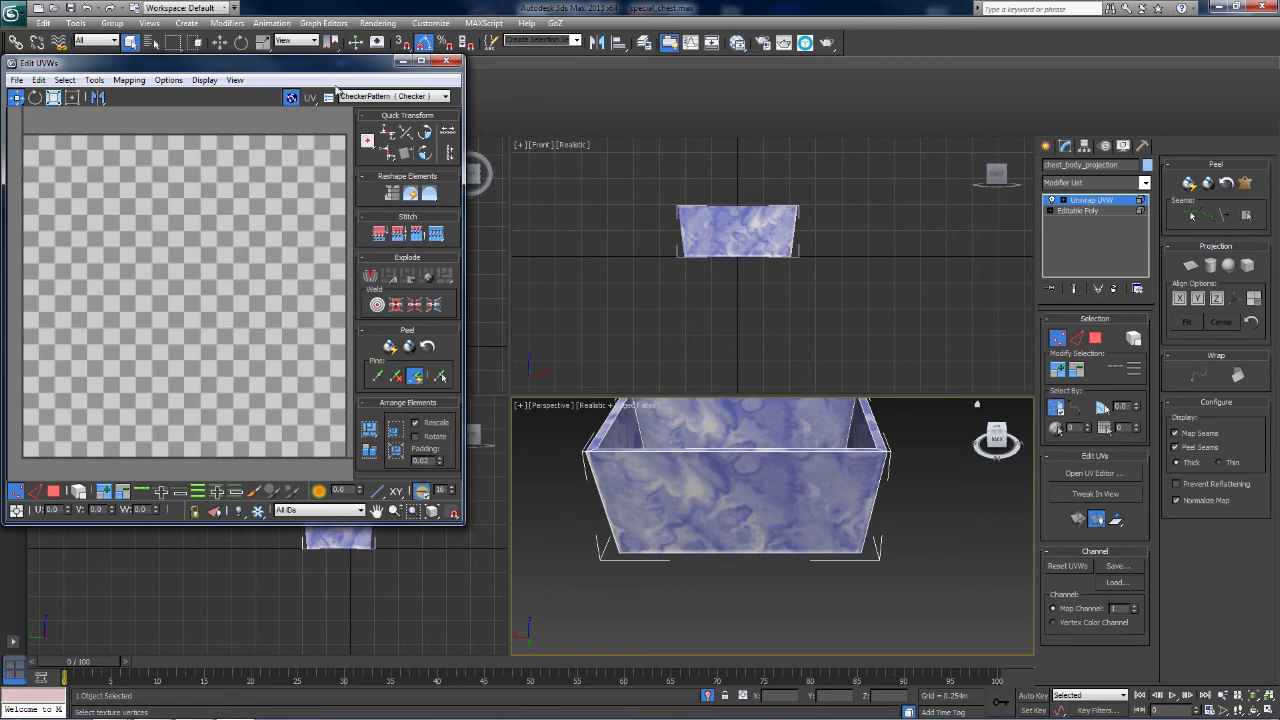
{"action": "left_click", "coordinate": [446, 61]}
{"action": "right_click", "coordinate": [1073, 199]}
{"action": "left_click", "coordinate": [1108, 208]}
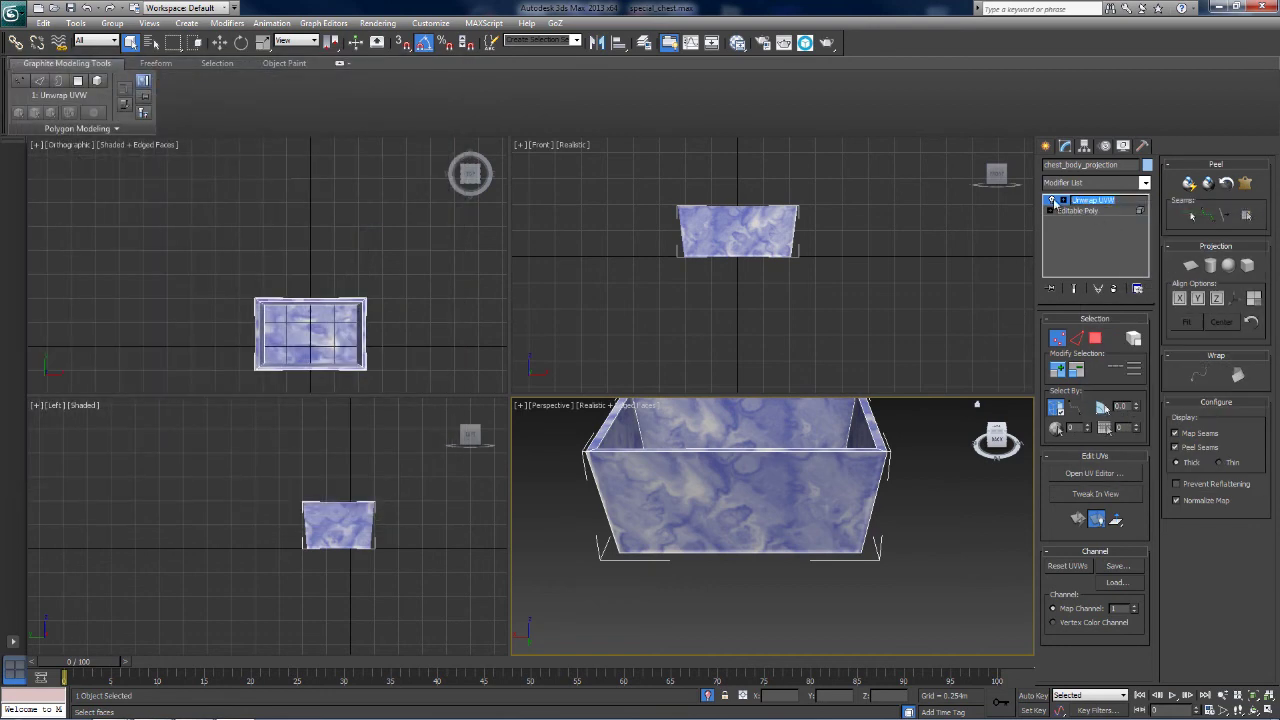
{"action": "right_click", "coordinate": [1092, 201]}
{"action": "left_click", "coordinate": [1092, 216]}
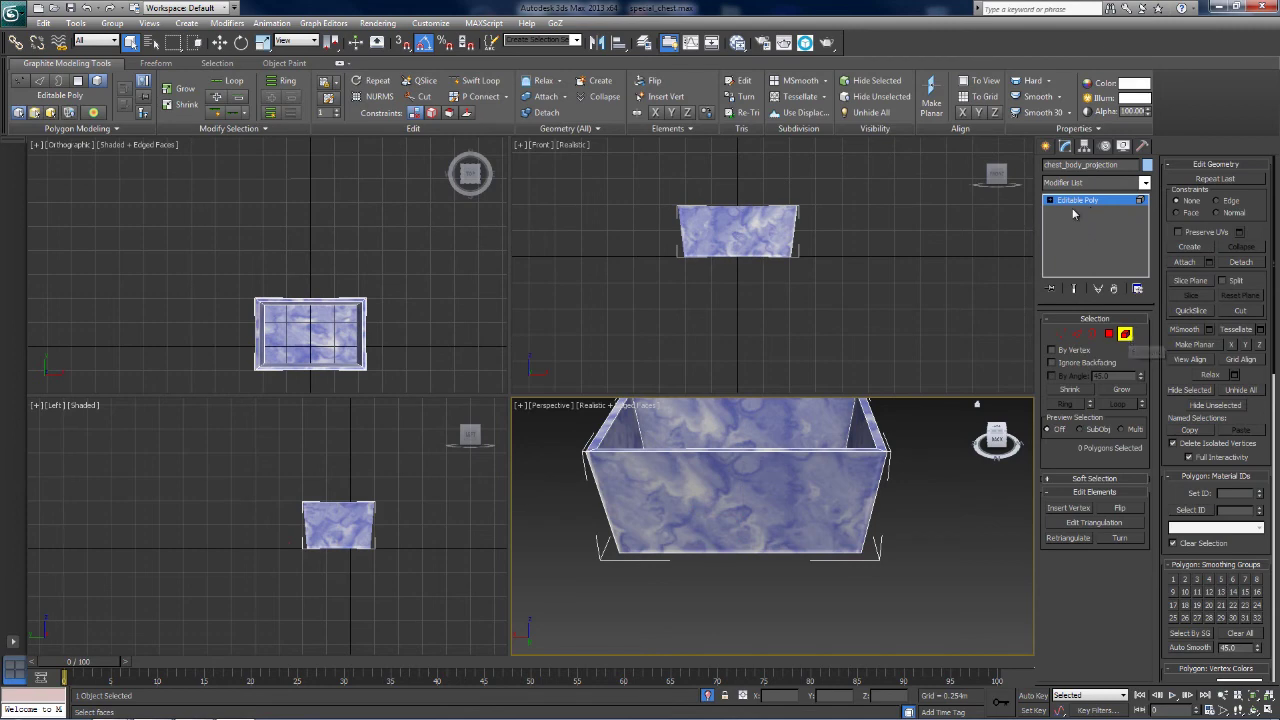
Leave element selection, apply an Unwrap UVW modifier to the whole chest body and open its UV editor.
{"action": "left_click", "coordinate": [1126, 335]}
{"action": "left_click", "coordinate": [1144, 183]}
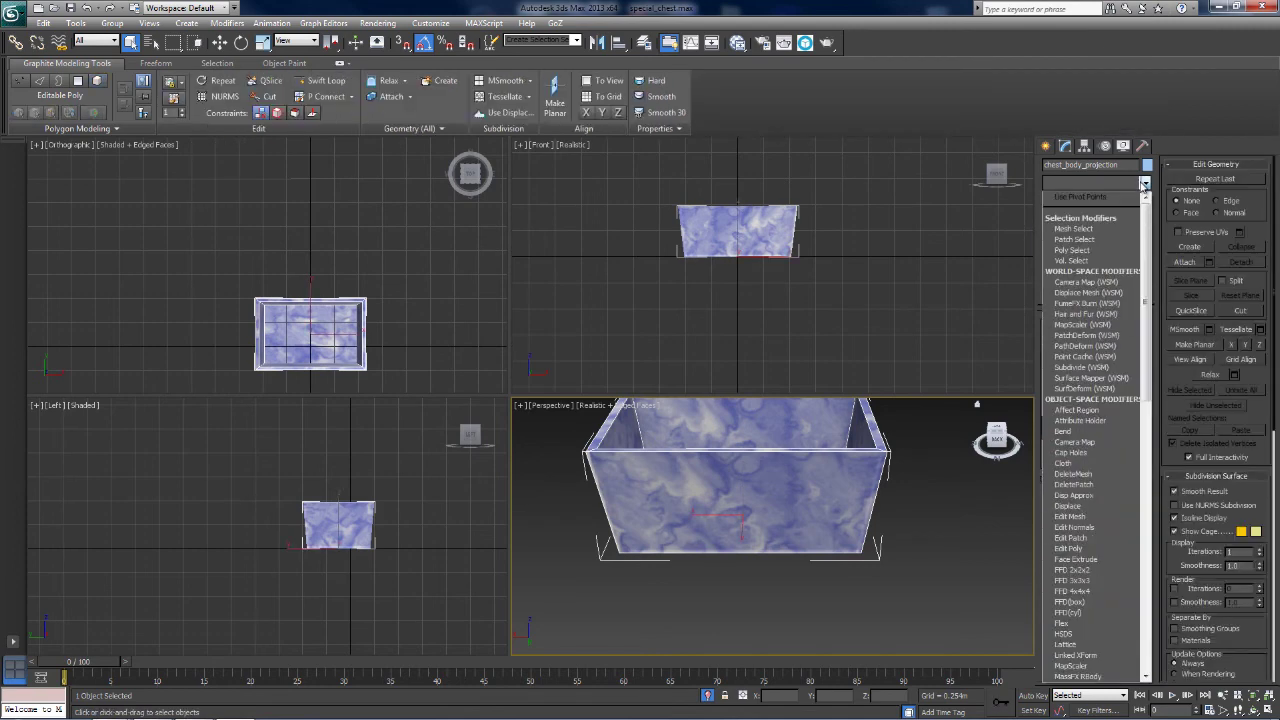
{"action": "key", "text": "u"}
{"action": "key", "text": "Return"}
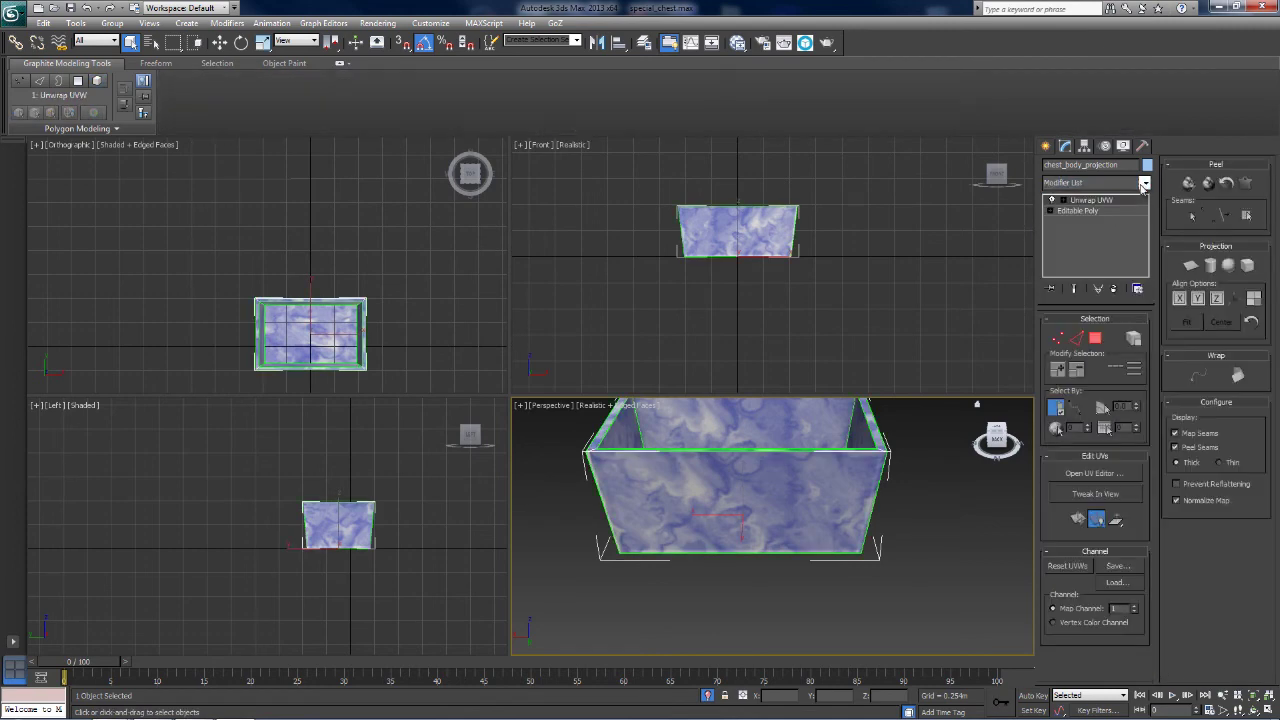
{"action": "middle_click_drag", "start_coordinate": [812, 537], "coordinate": [794, 574], "text": "alt"}
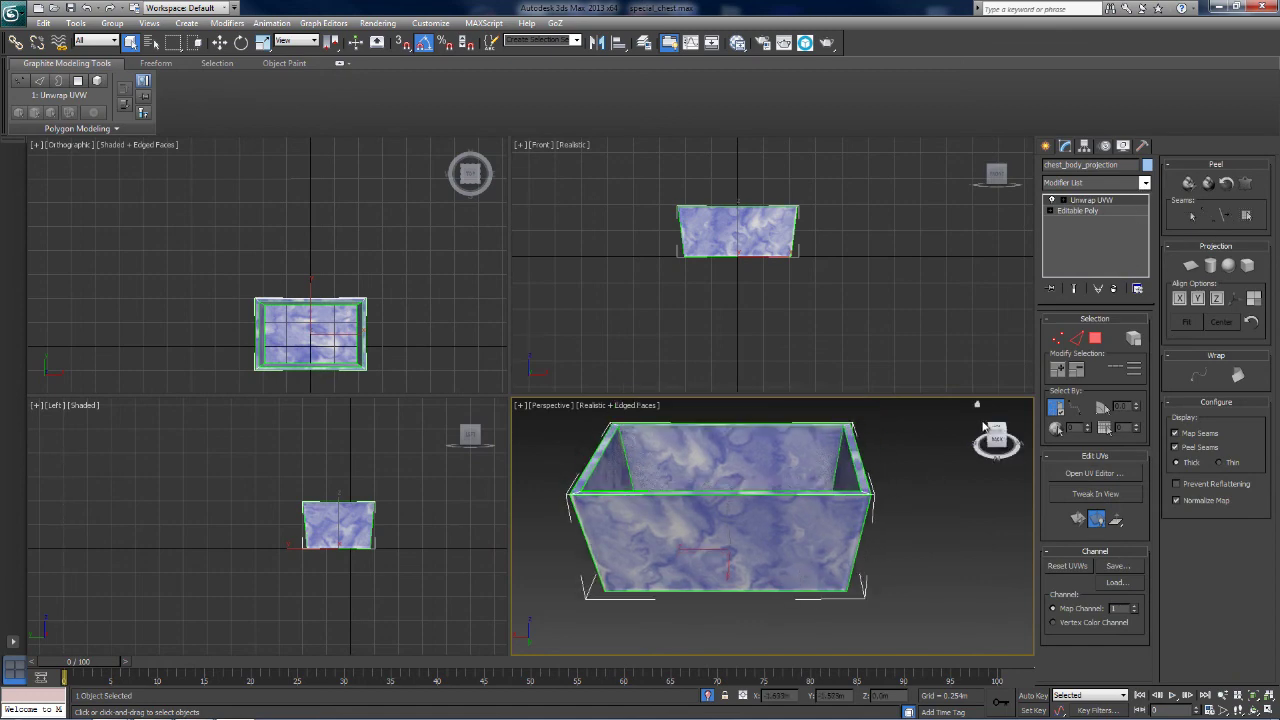
{"action": "left_click", "coordinate": [1075, 474]}
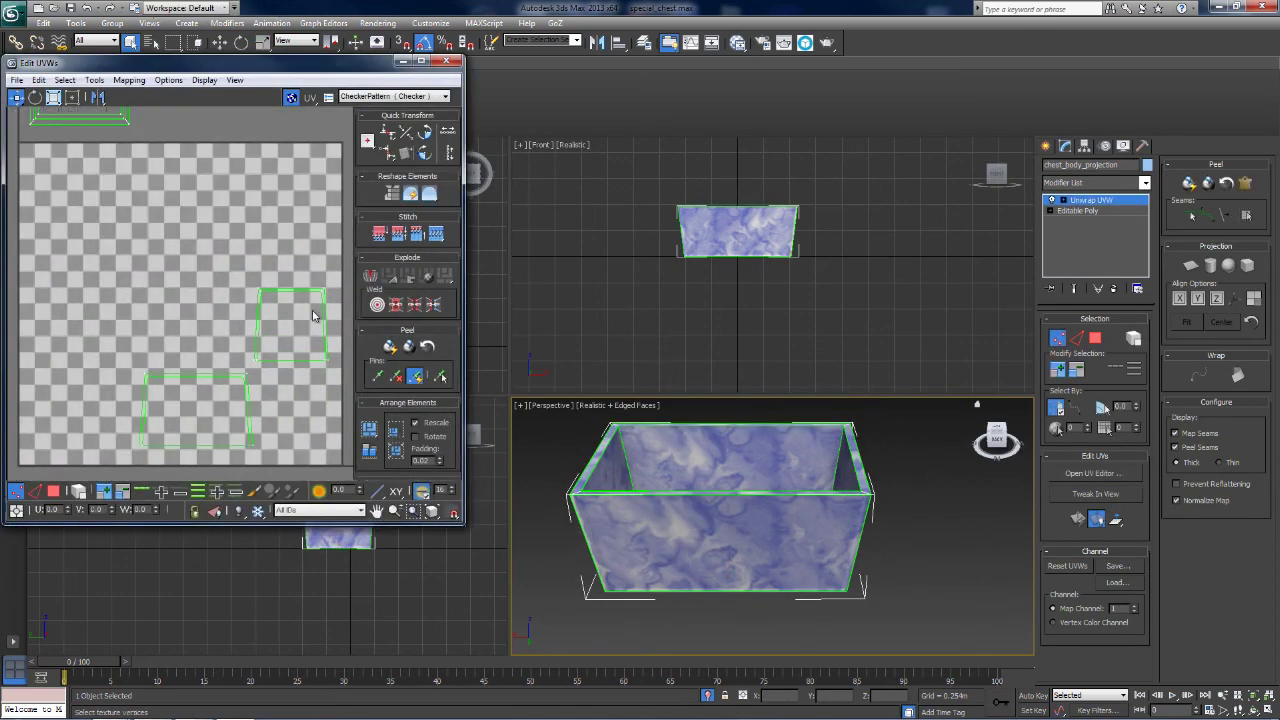
Show the reference texture Map #1 (qmPsTWq.png) behind the UV shells instead of the checker pattern.
{"action": "middle_click_drag", "start_coordinate": [230, 199], "coordinate": [193, 291]}
{"action": "scroll", "coordinate": [210, 338], "scroll_direction": "down", "scroll_amount": 2}
{"action": "scroll", "coordinate": [209, 337], "scroll_direction": "up", "scroll_amount": 2}
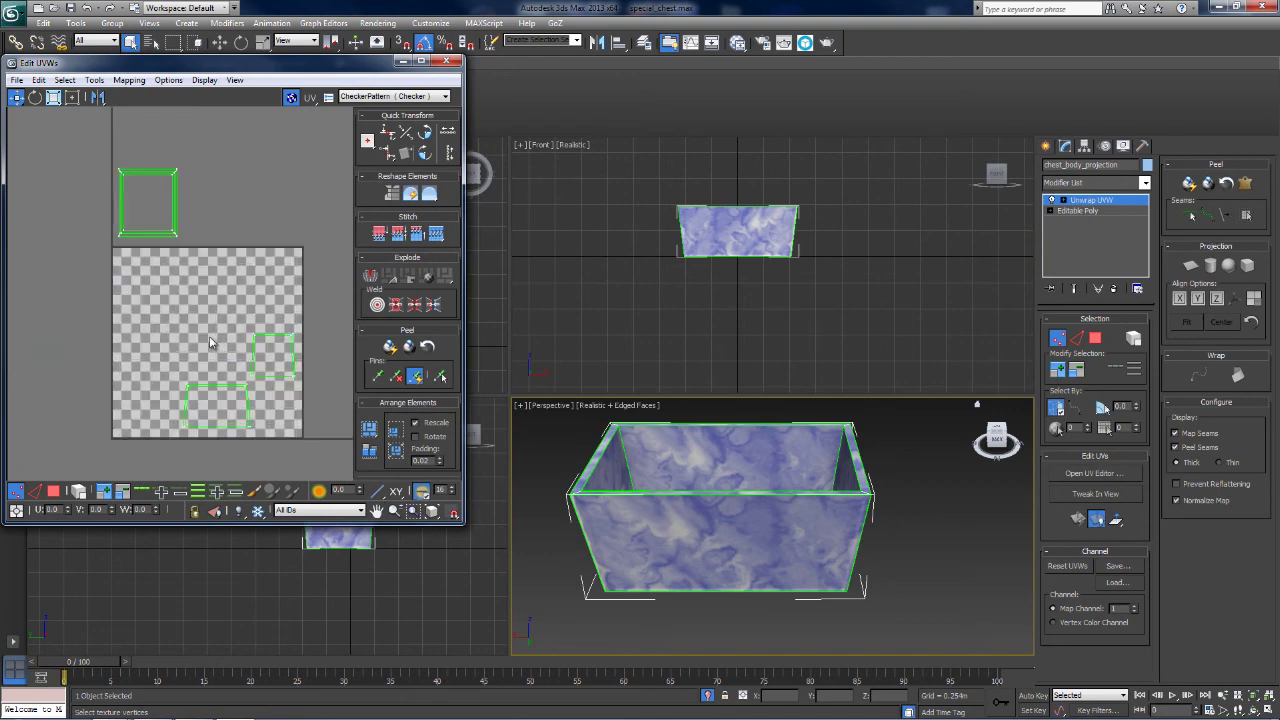
{"action": "scroll", "coordinate": [209, 336], "scroll_direction": "up", "scroll_amount": 3}
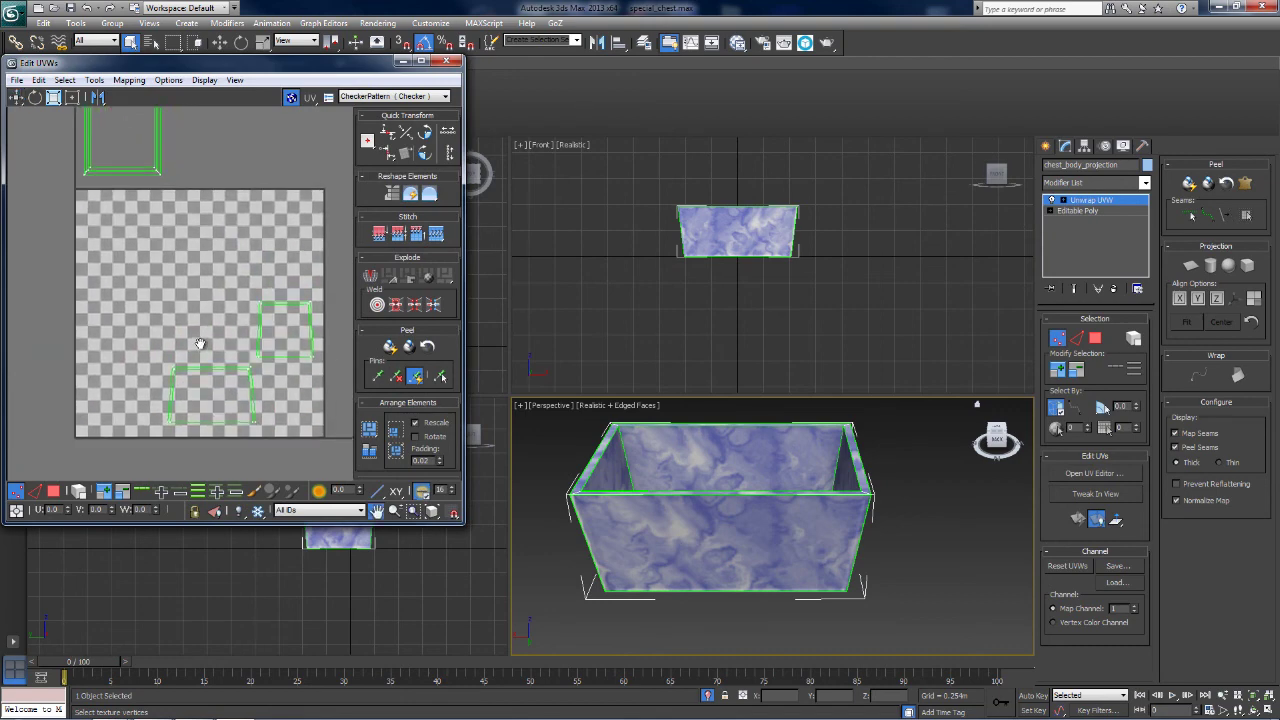
{"action": "left_click", "coordinate": [395, 96]}
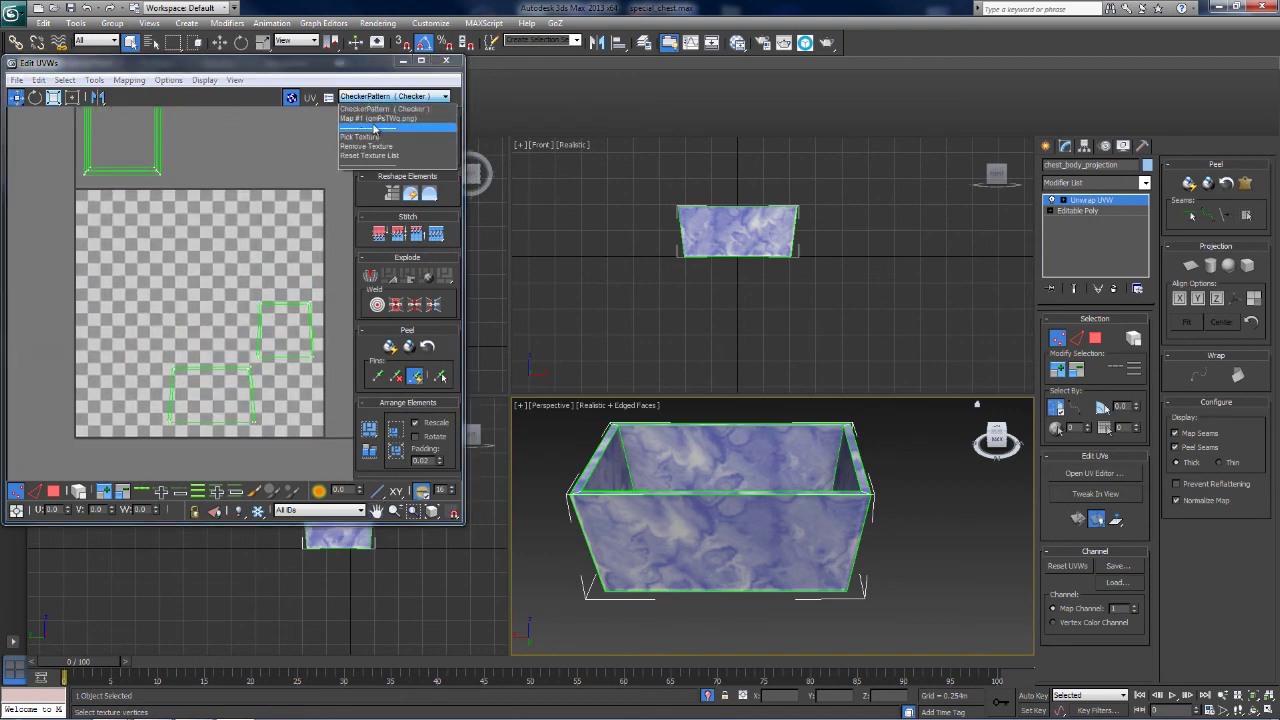
{"action": "left_click", "coordinate": [372, 118]}
{"action": "scroll", "coordinate": [217, 349], "scroll_direction": "down", "scroll_amount": 1}
{"action": "middle_click_drag", "start_coordinate": [217, 349], "coordinate": [268, 349]}
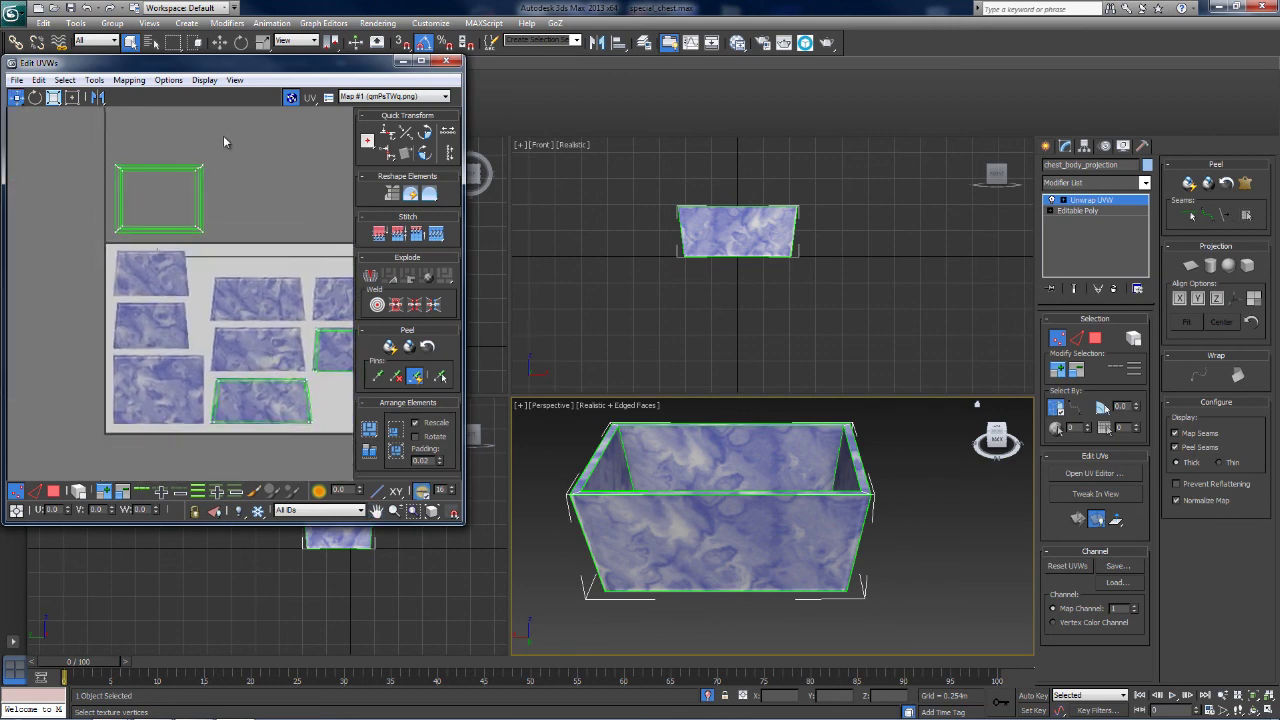
Examine how the chest body's UV shells line up with the texture's reference panels and compare them with the mapped walls in the Perspective view.
{"action": "middle_click_drag", "start_coordinate": [209, 386], "coordinate": [168, 349]}
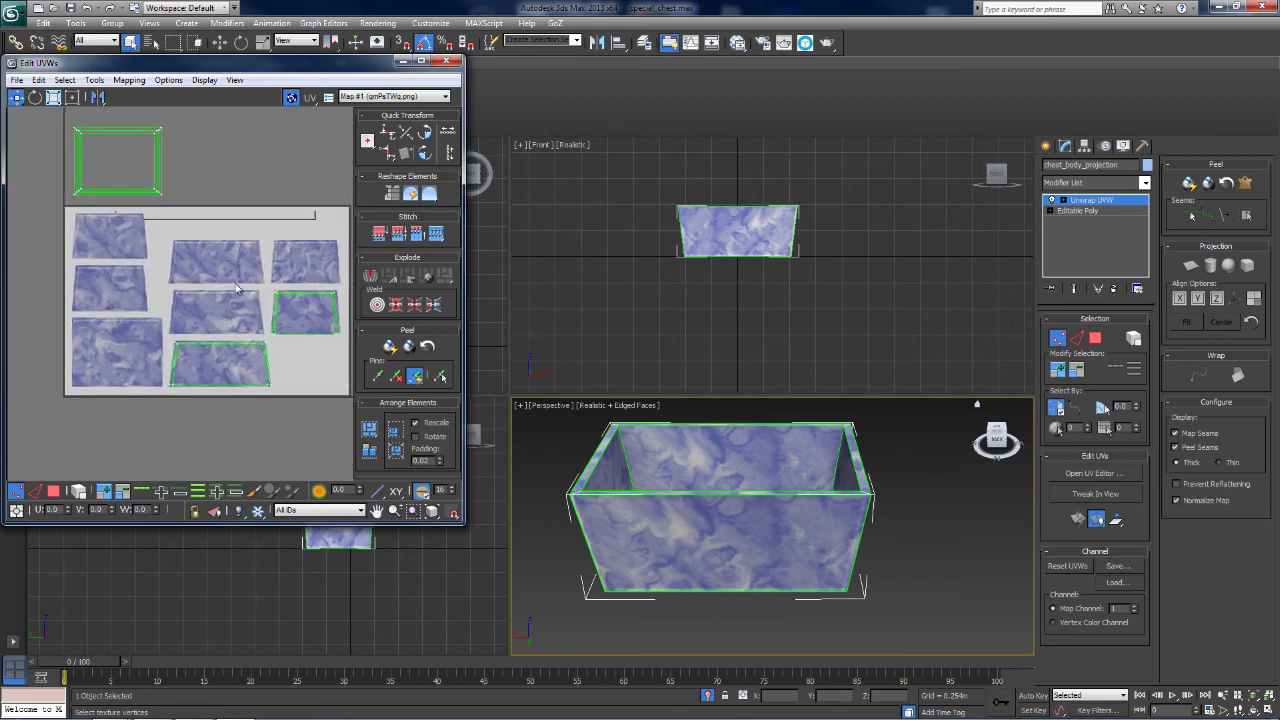
{"action": "middle_click_drag", "start_coordinate": [338, 303], "coordinate": [328, 321]}
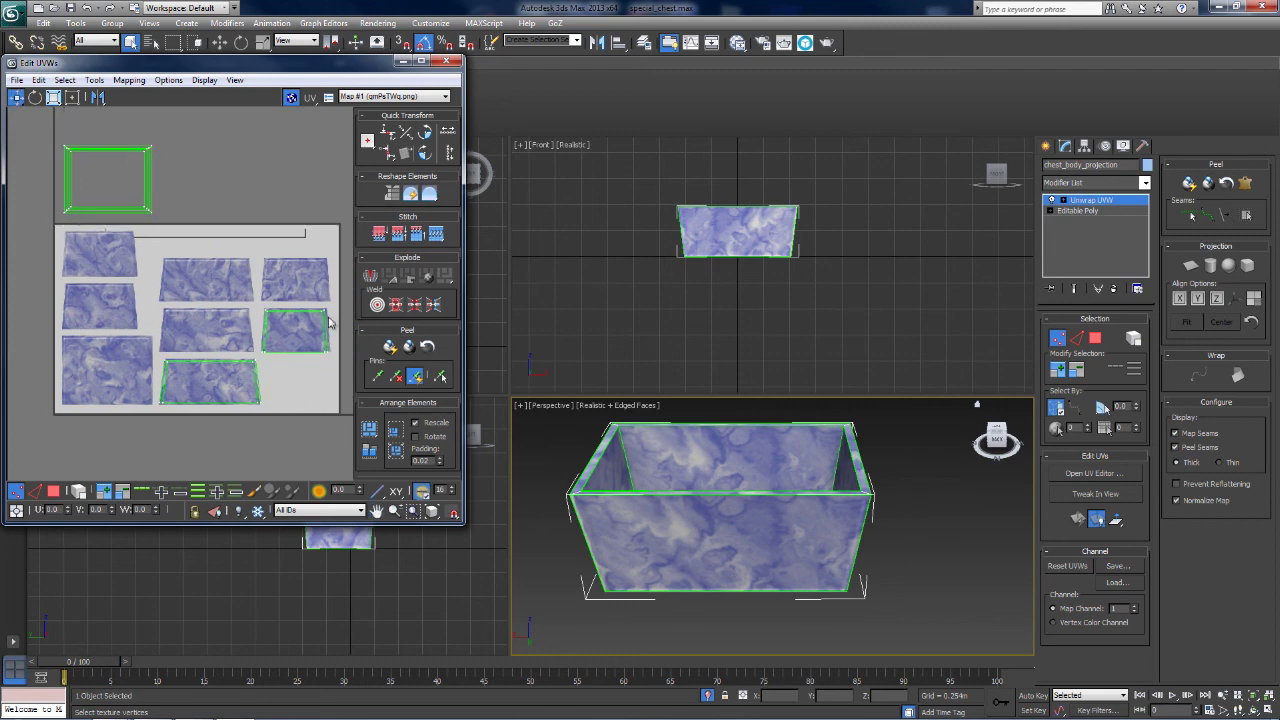
{"action": "middle_click_drag", "start_coordinate": [252, 345], "coordinate": [276, 325]}
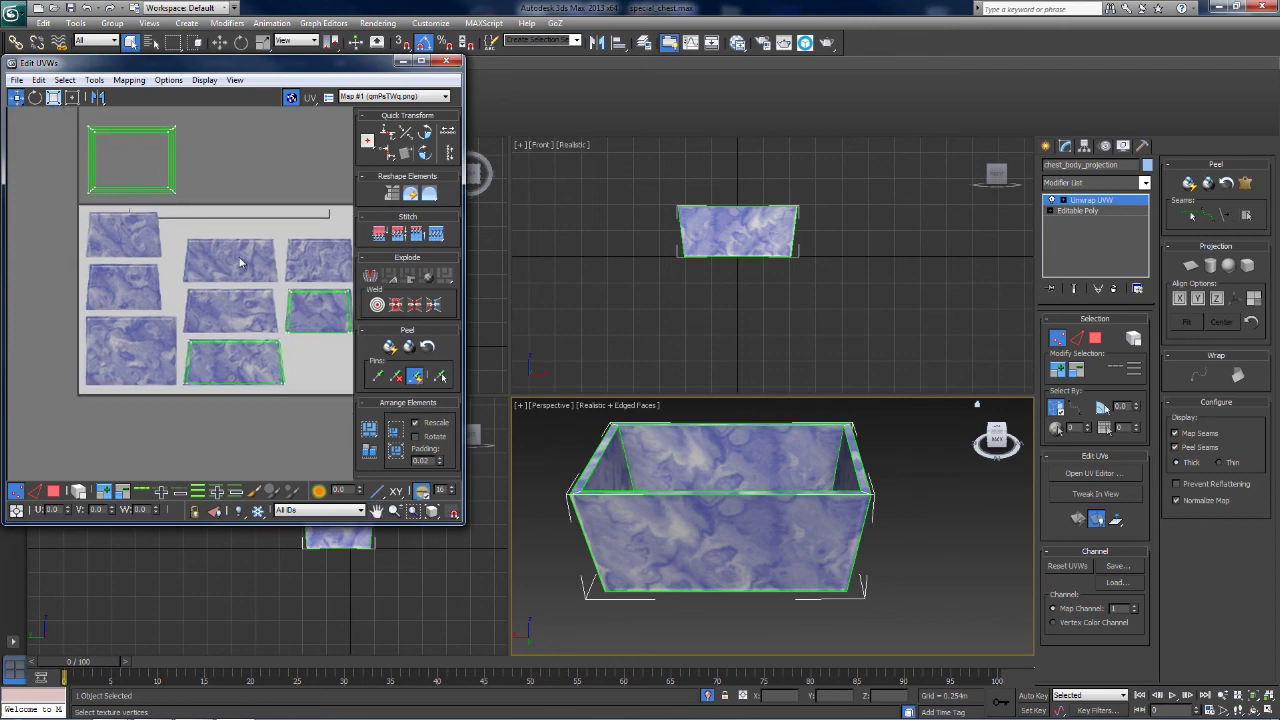
{"action": "middle_click_drag", "start_coordinate": [267, 238], "coordinate": [247, 250]}
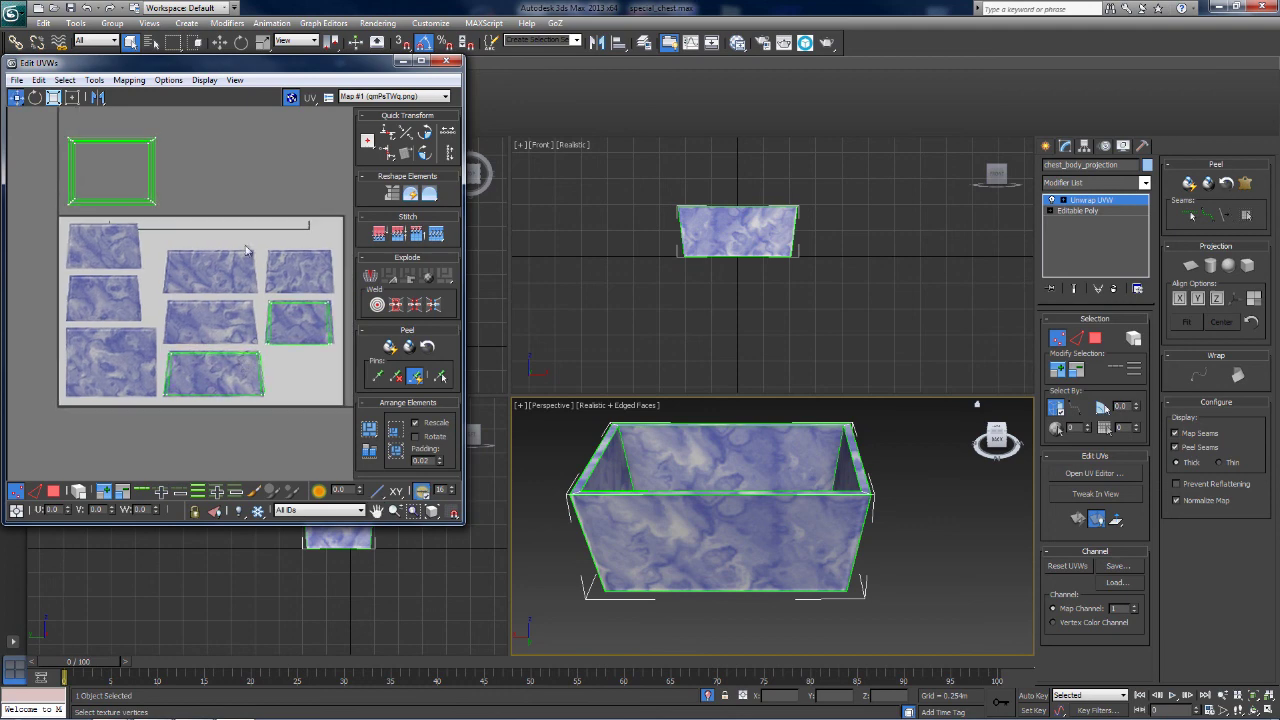
{"action": "middle_click_drag", "start_coordinate": [222, 302], "coordinate": [230, 237]}
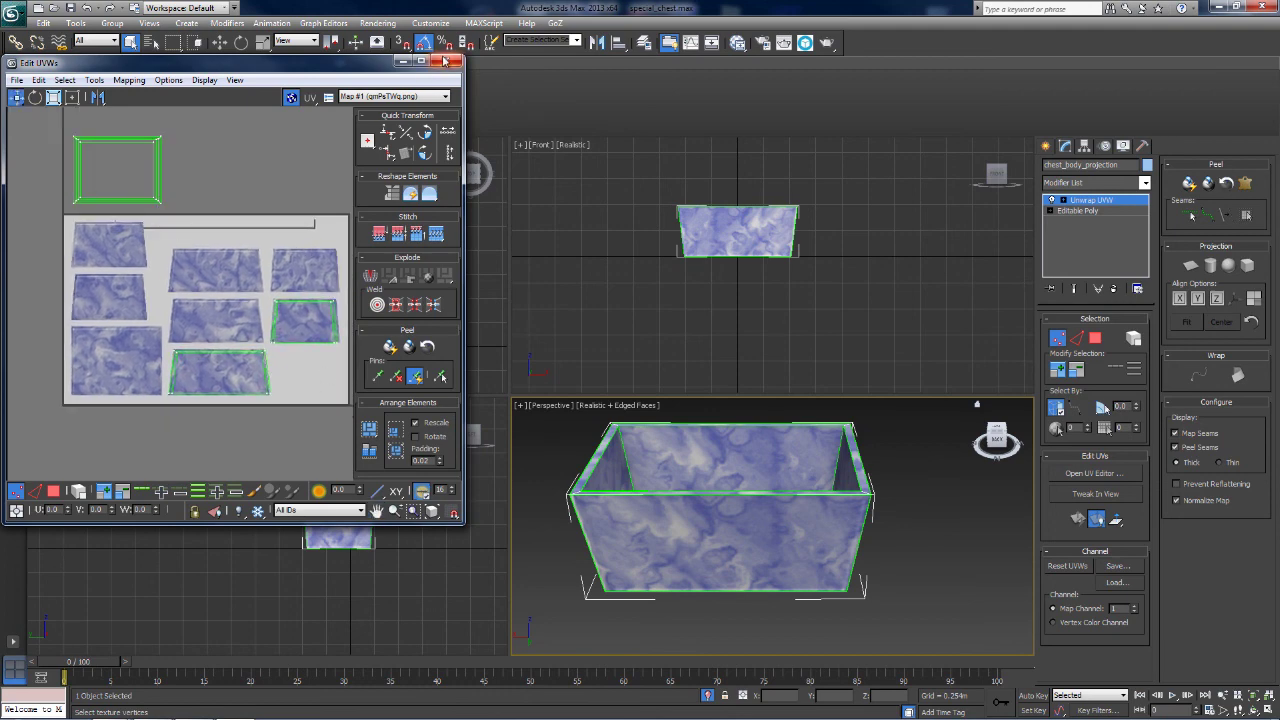
{"action": "middle_click_drag", "start_coordinate": [188, 302], "coordinate": [190, 325]}
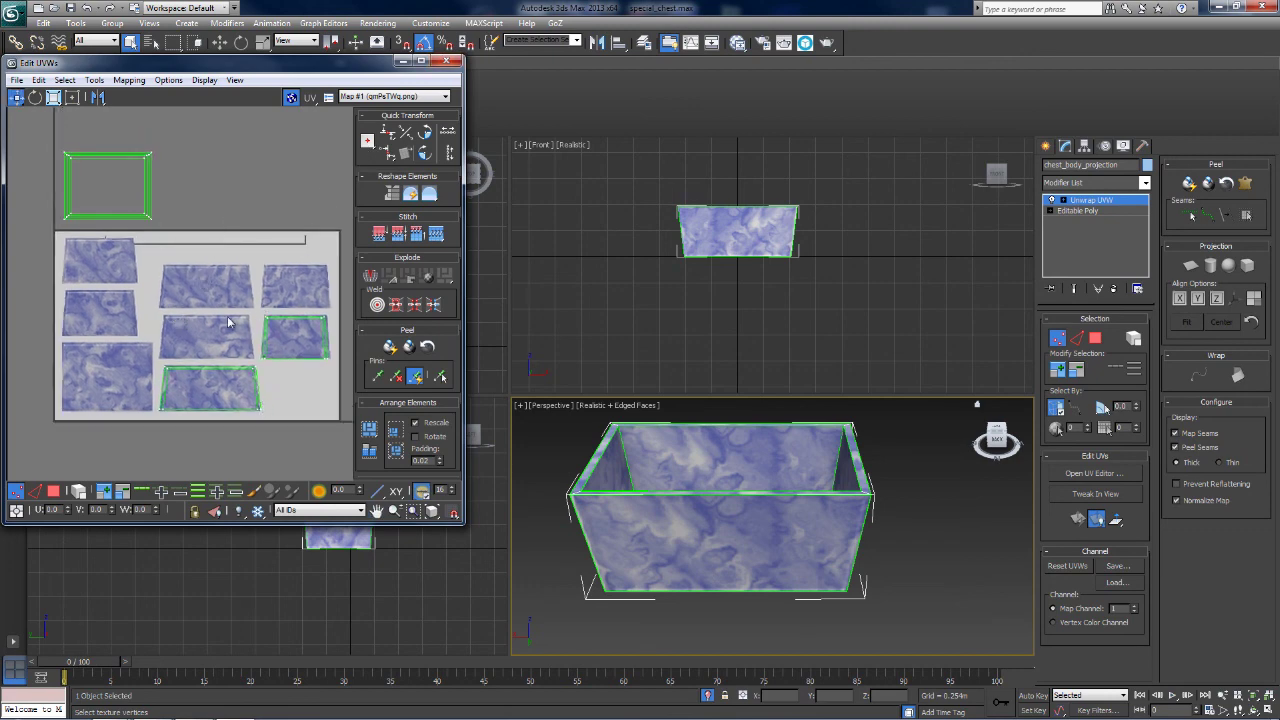
{"action": "middle_click_drag", "start_coordinate": [228, 322], "coordinate": [176, 320]}
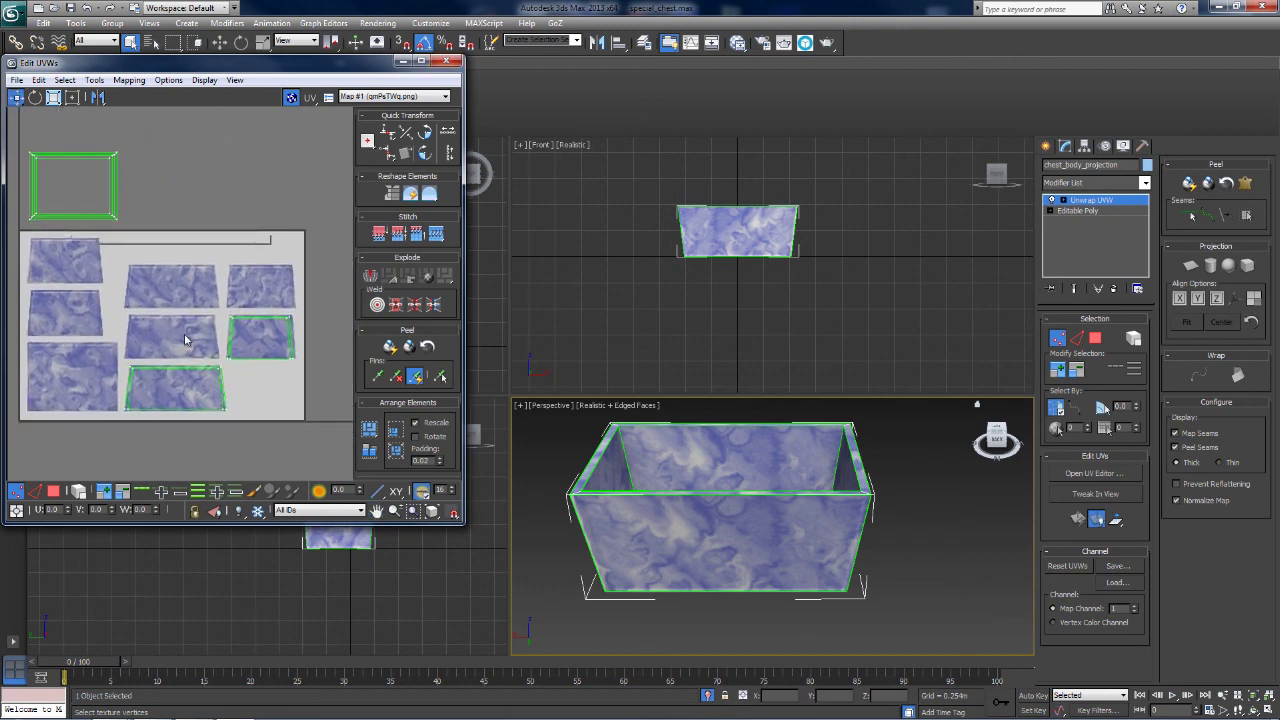
{"action": "left_click", "coordinate": [998, 434]}
{"action": "left_click_drag", "start_coordinate": [997, 434], "coordinate": [946, 445]}
{"action": "middle_click_drag", "start_coordinate": [308, 303], "coordinate": [405, 337]}
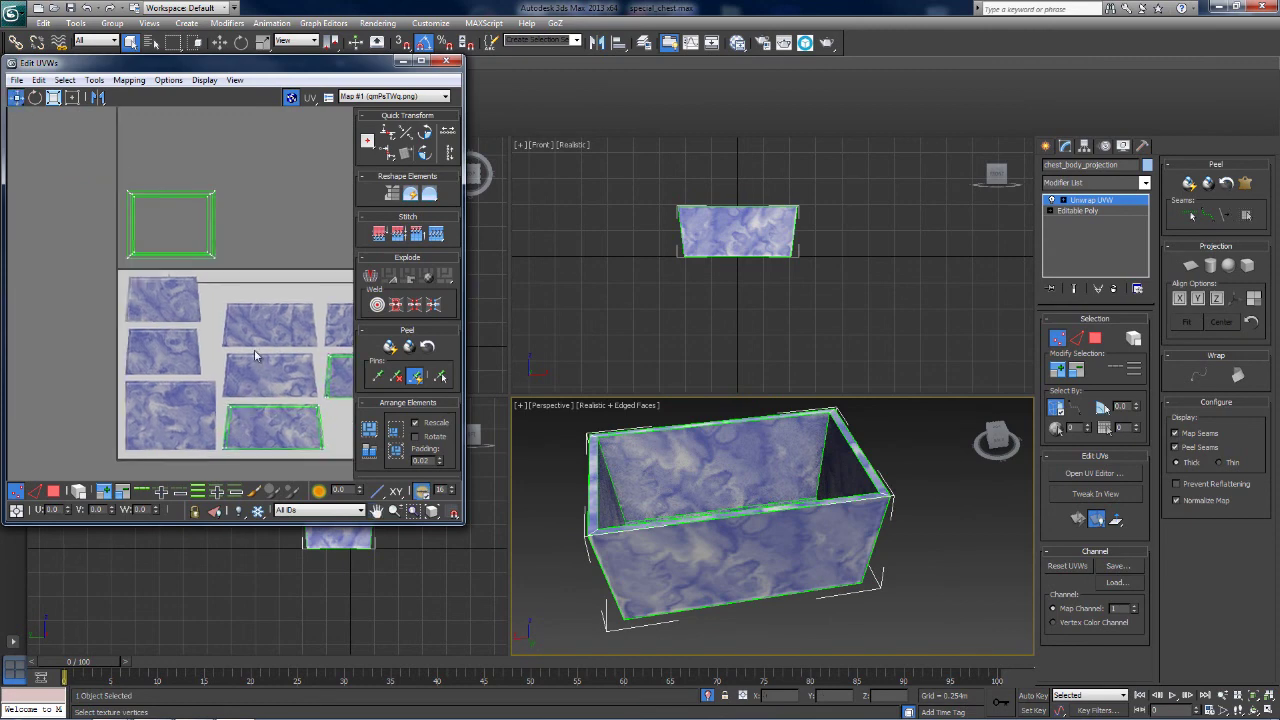
{"action": "middle_click_drag", "start_coordinate": [329, 256], "coordinate": [211, 238]}
{"action": "middle_click_drag", "start_coordinate": [243, 312], "coordinate": [289, 309]}
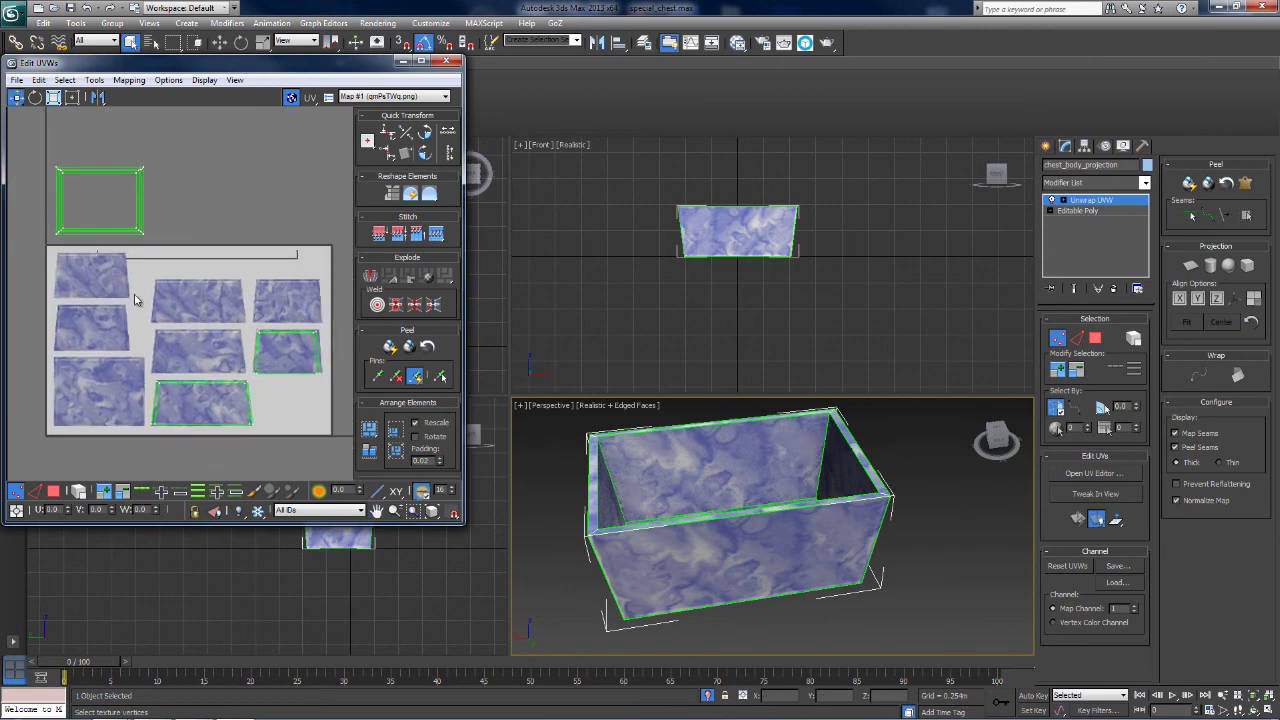